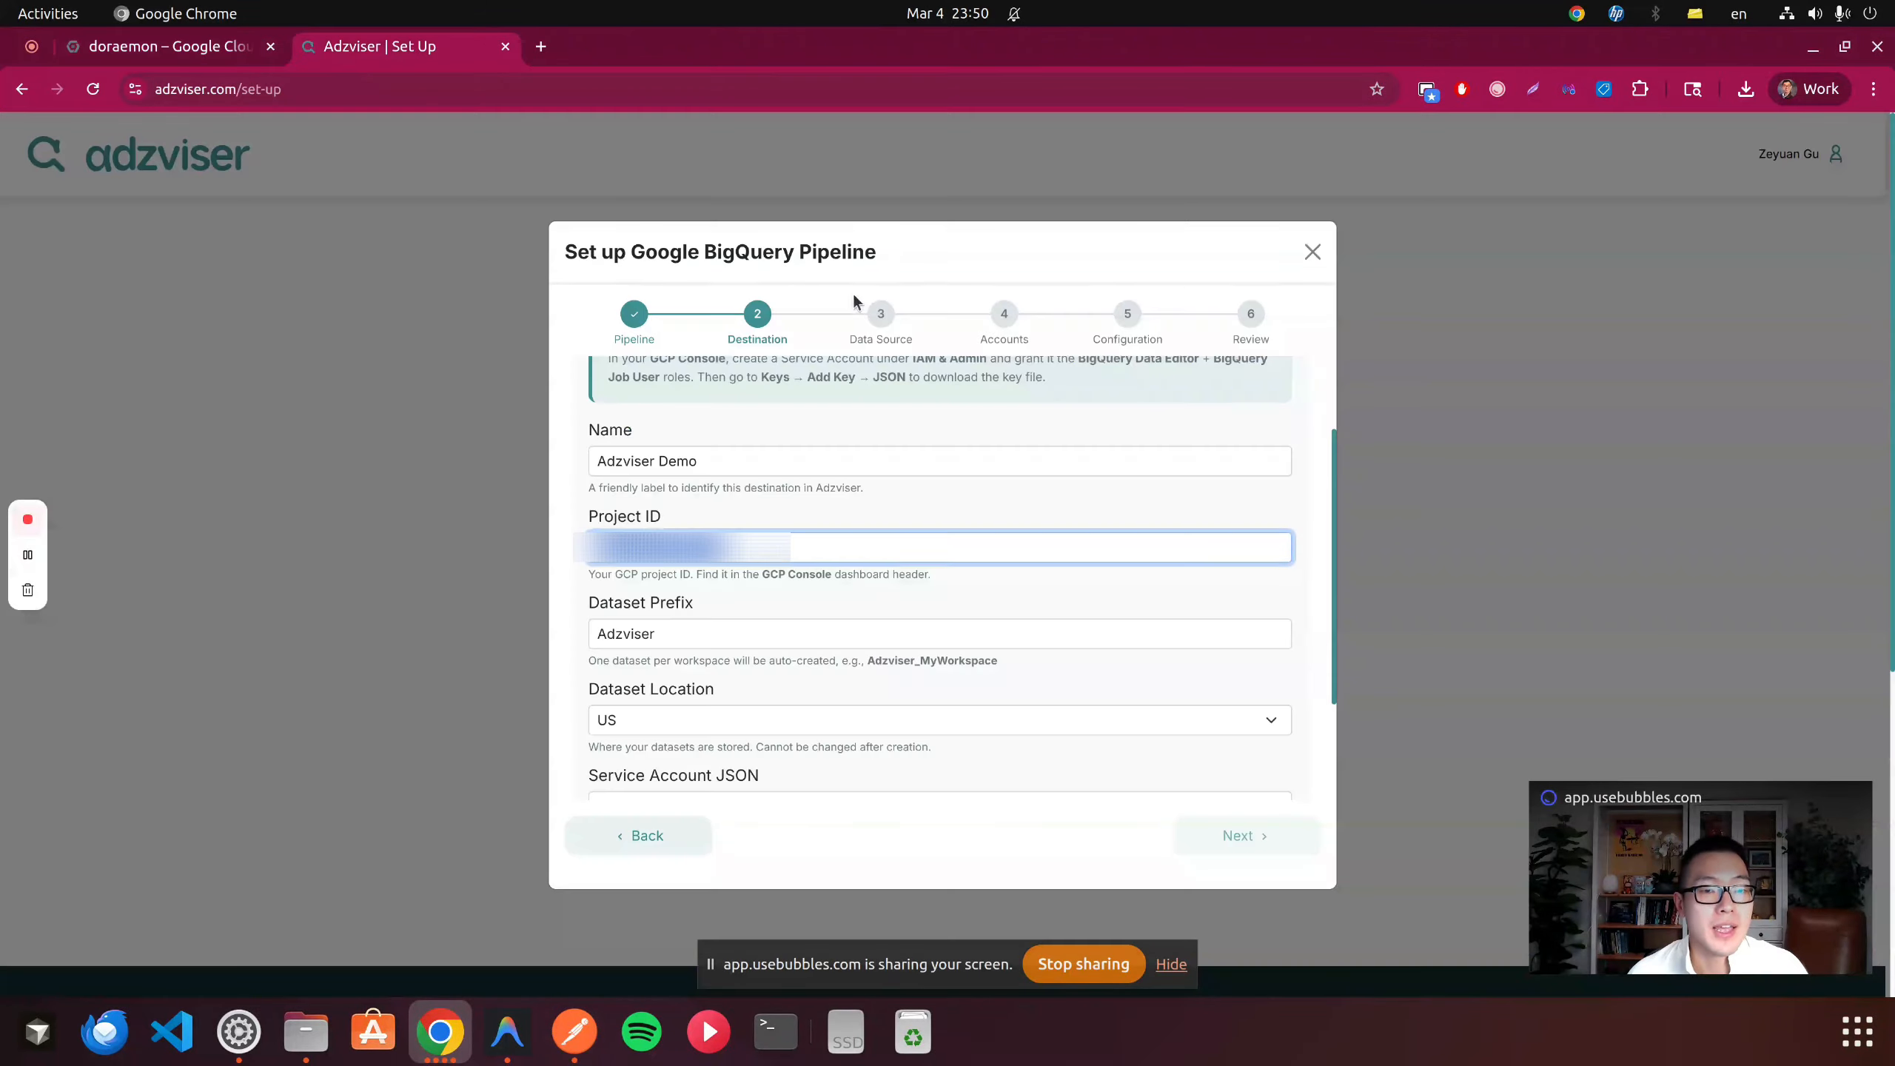
# - Review the destination form's dataset prefix, the available dataset locations and the service account JSON field, keeping Adzviser and US
pyautogui.scroll(-2, 672, 507)
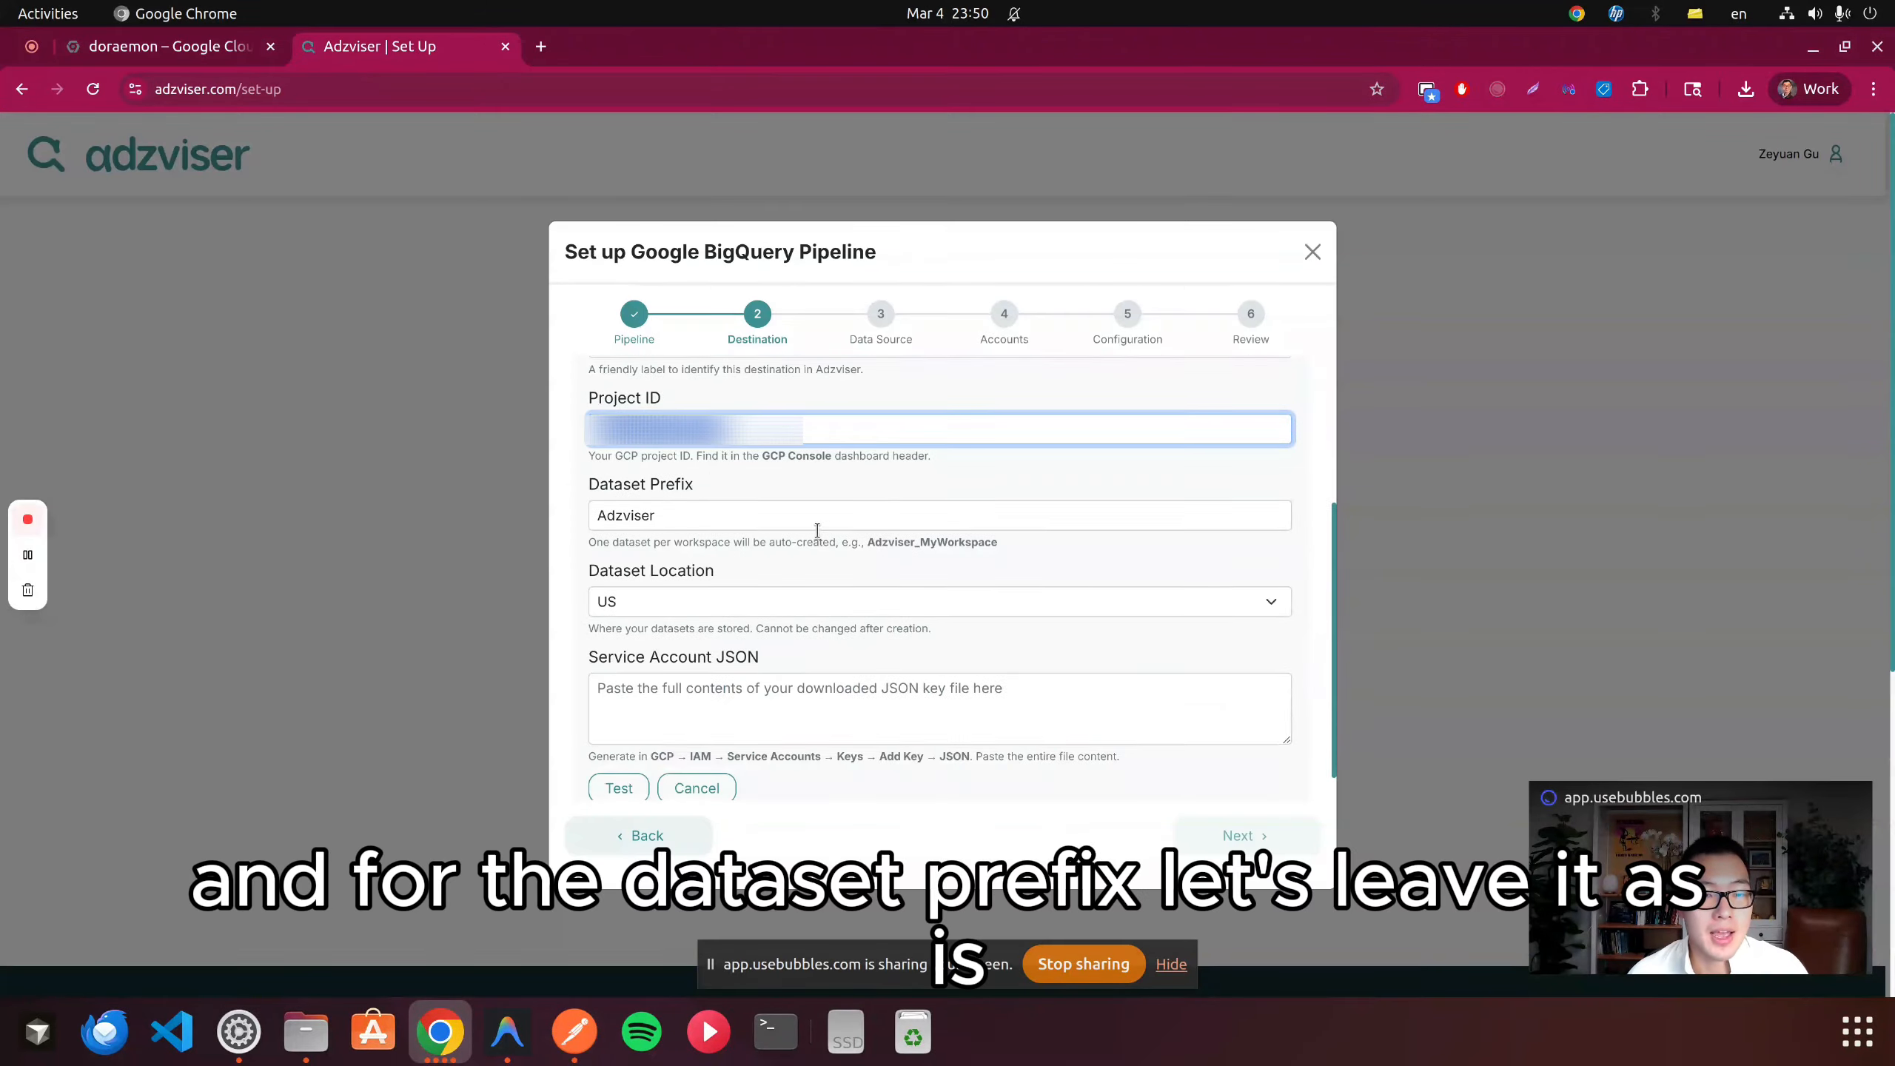
pyautogui.click(672, 511)
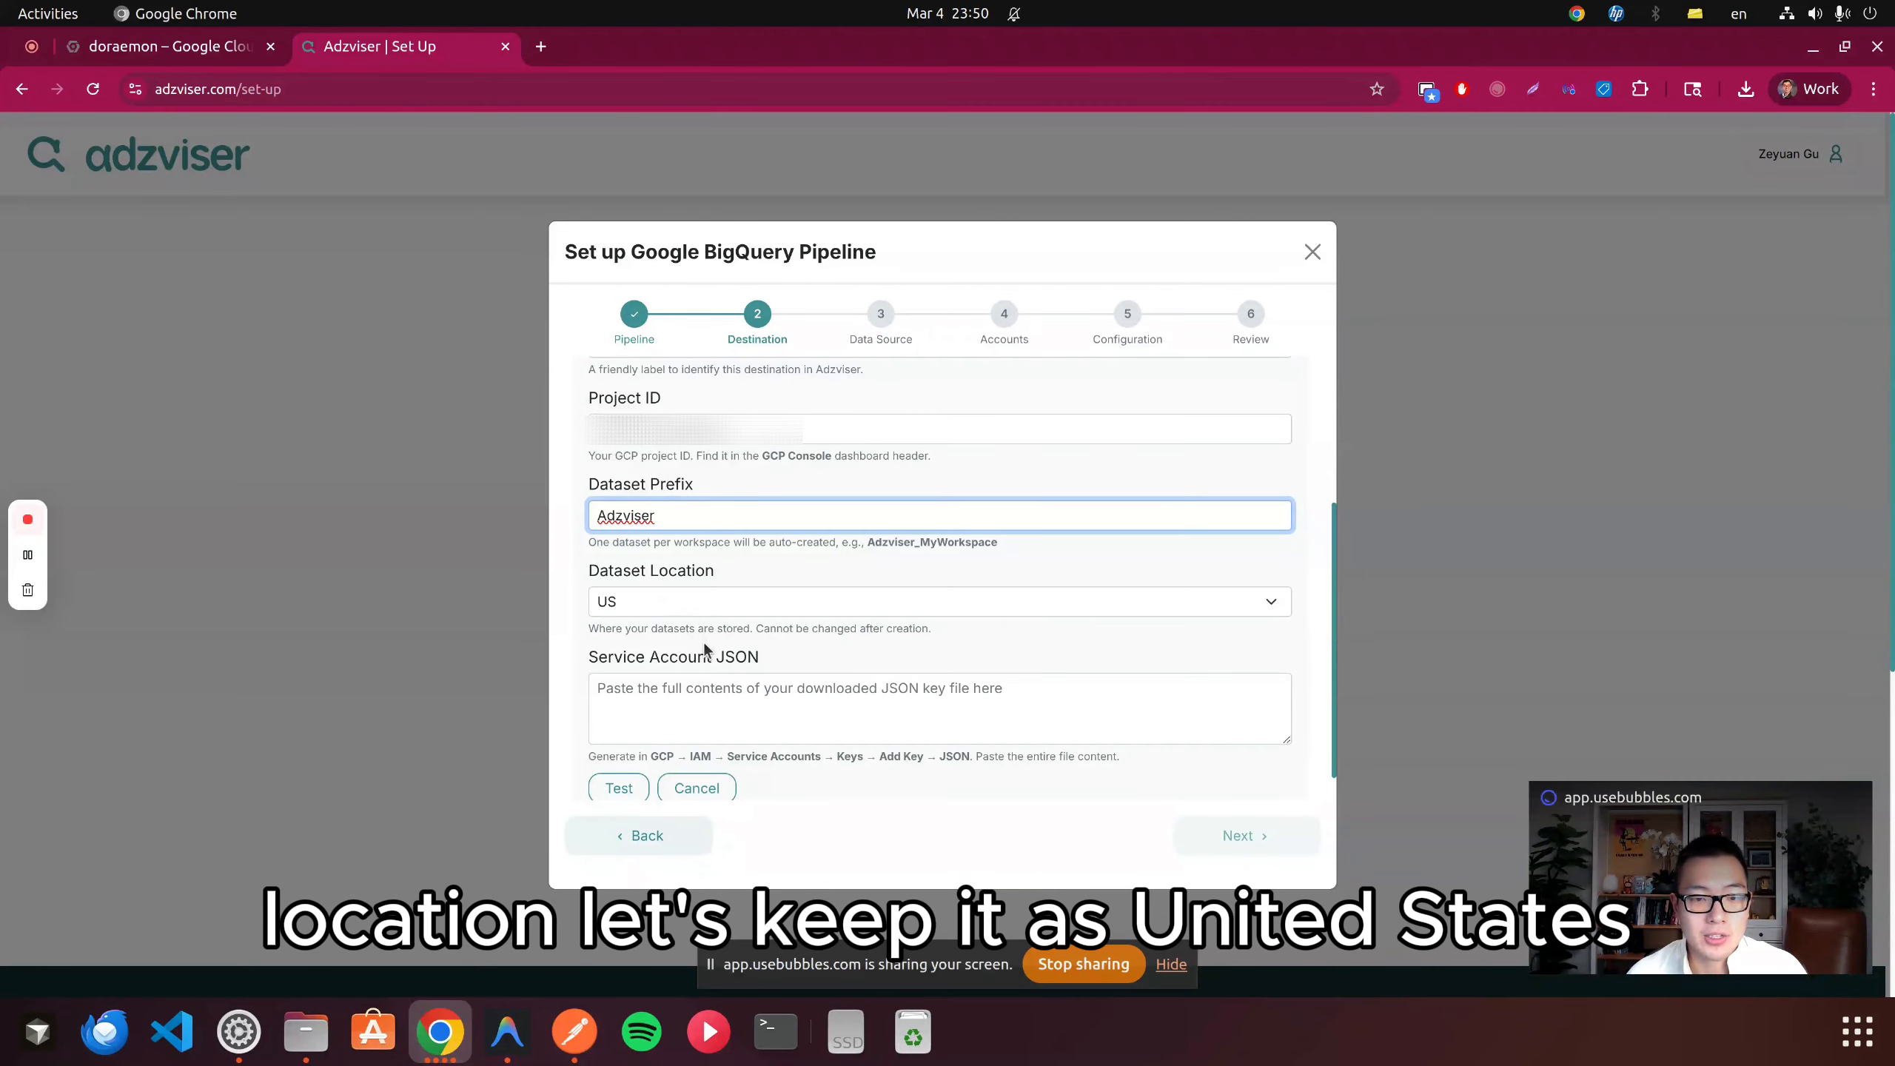
pyautogui.click(746, 598)
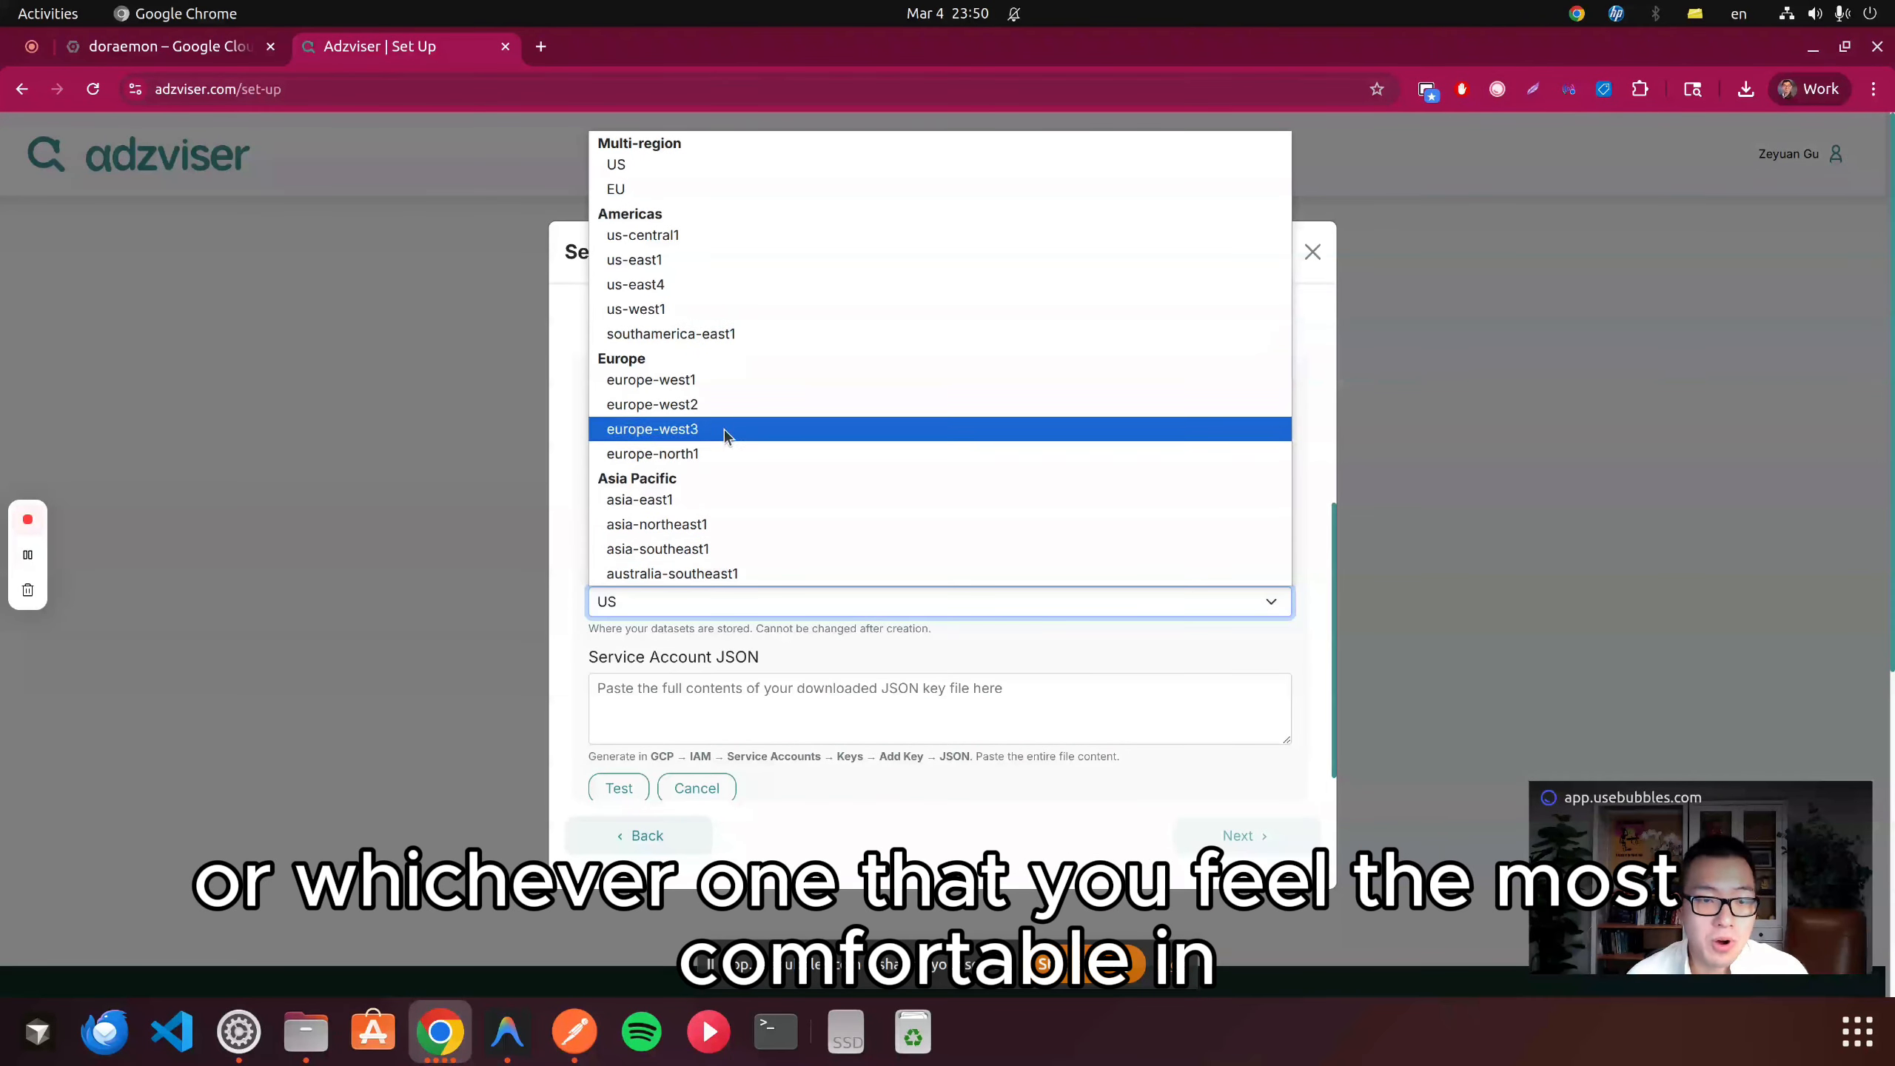
pyautogui.click(729, 654)
pyautogui.click(727, 712)
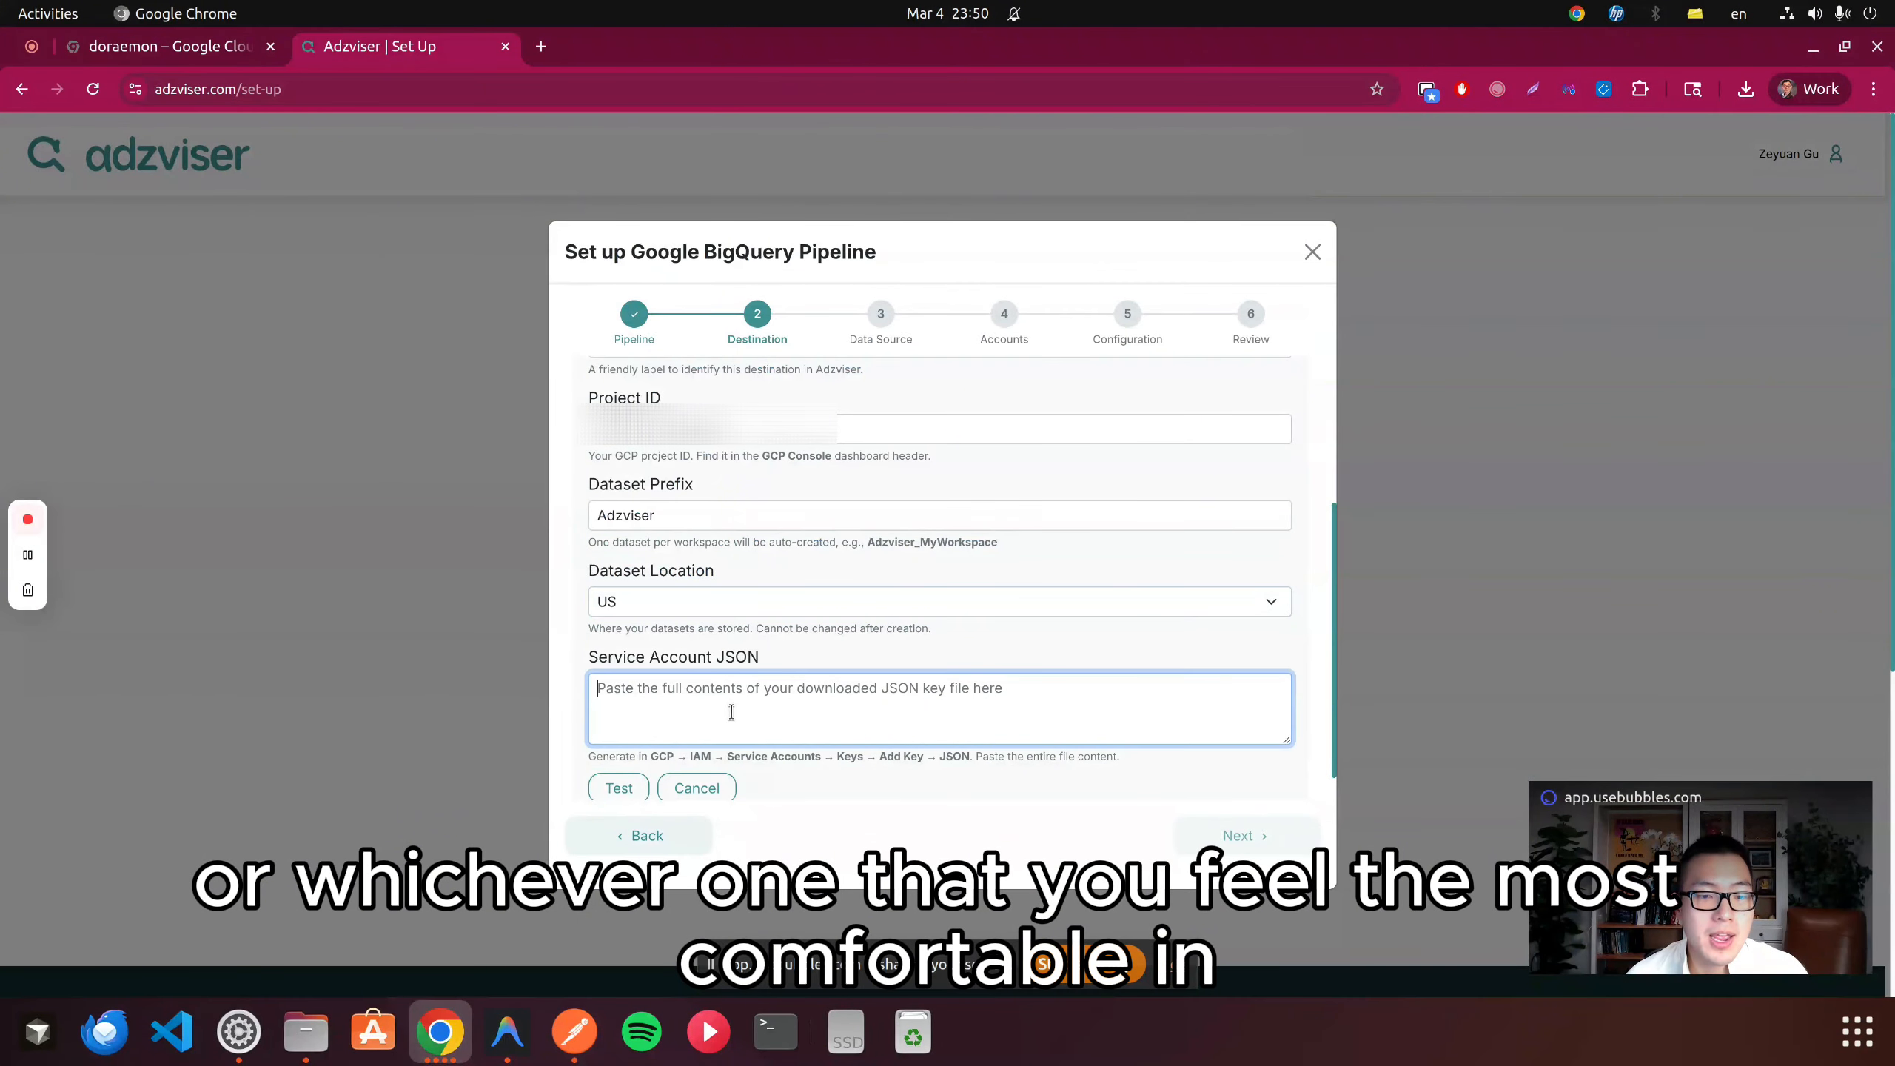
pyautogui.scroll(-1, 727, 701)
pyautogui.moveTo(636, 622); pyautogui.dragTo(759, 624)
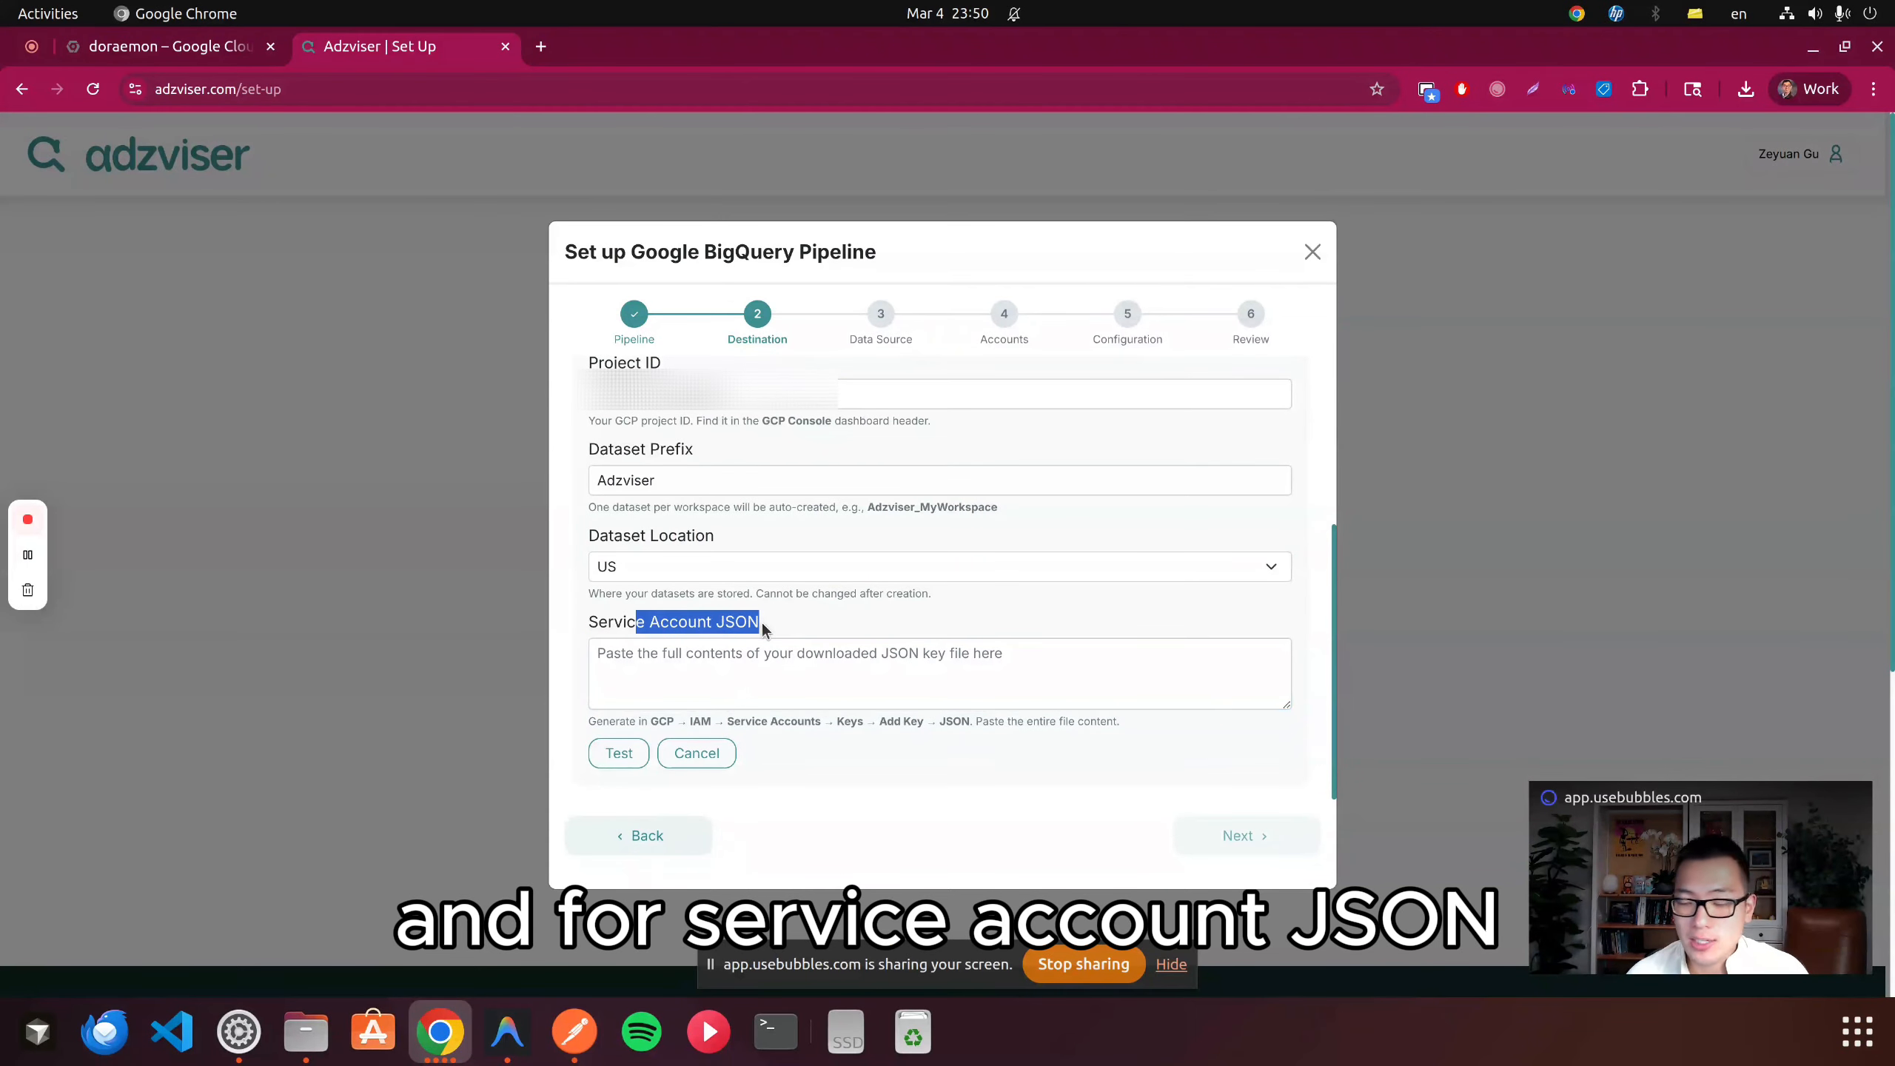
pyautogui.click(793, 676)
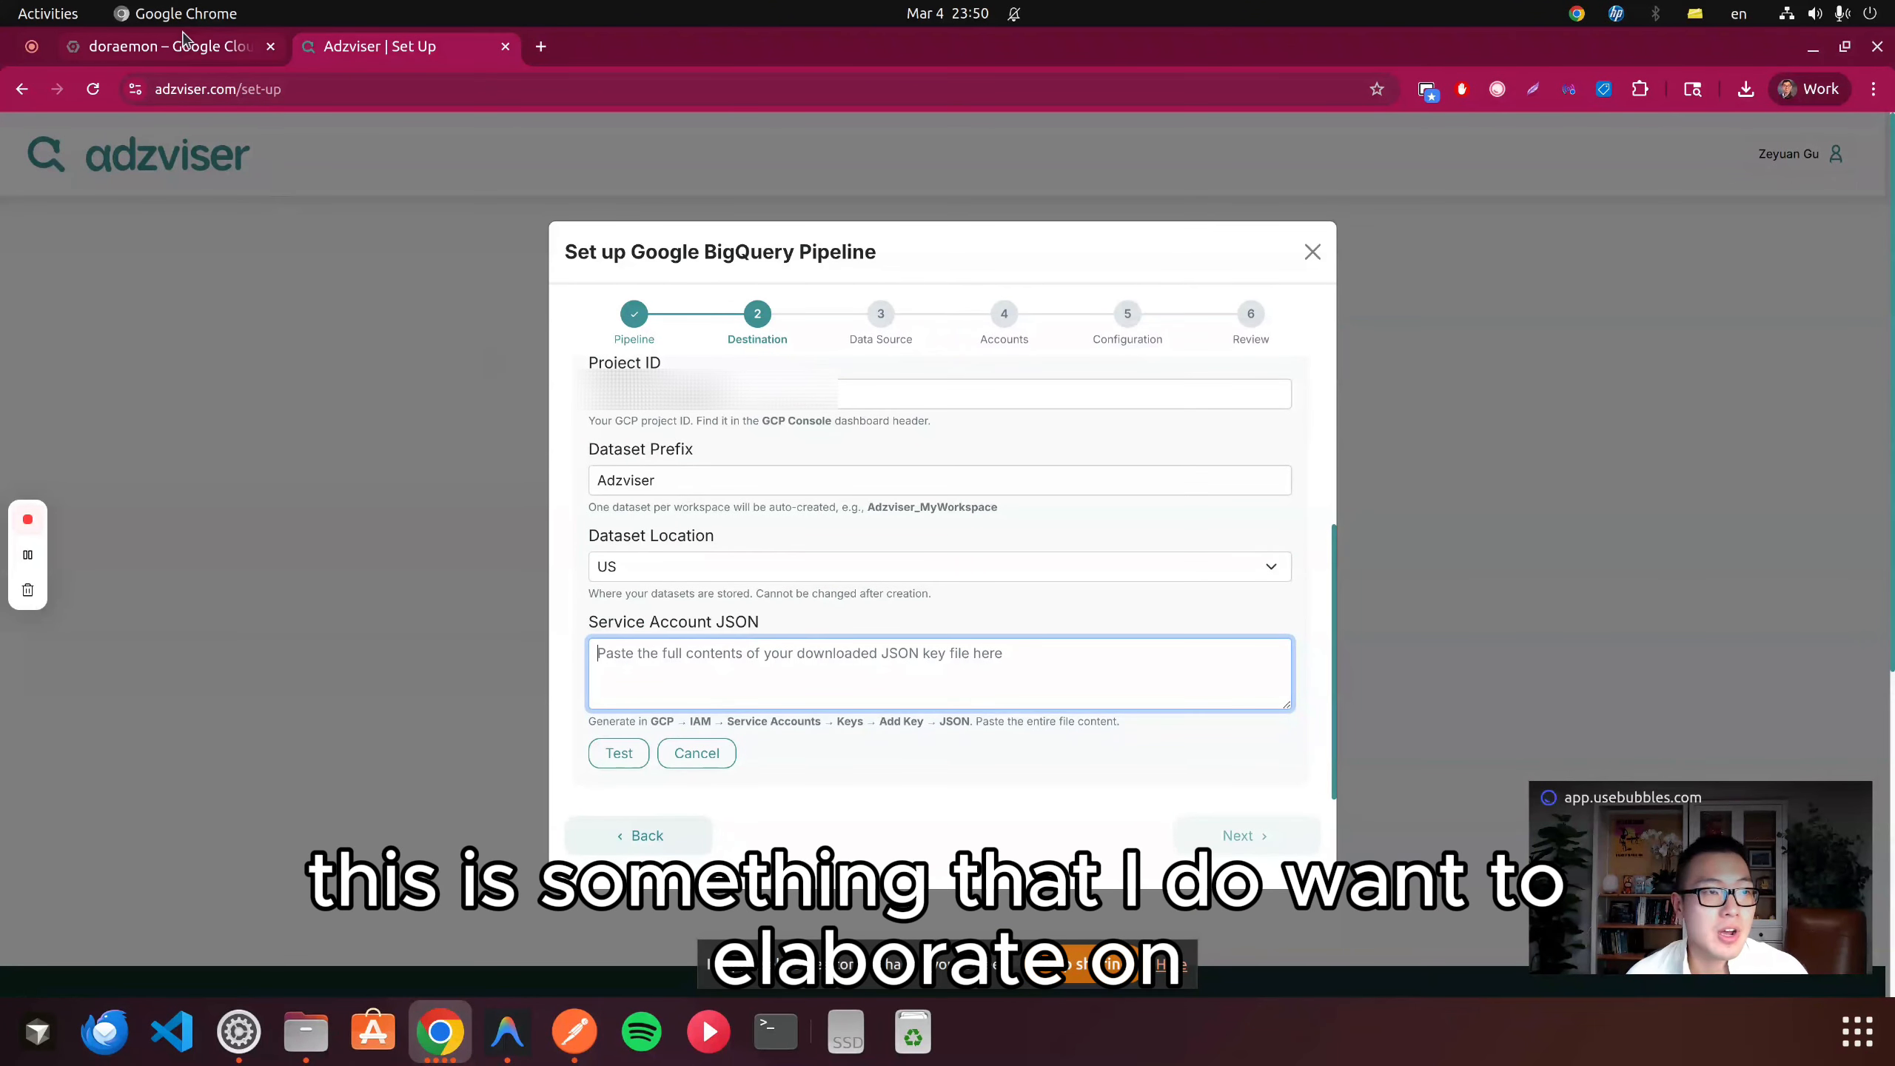
# - Switch to the Google Cloud console and open the project's service accounts under IAM & Admin
pyautogui.click(196, 49)
pyautogui.click(28, 132)
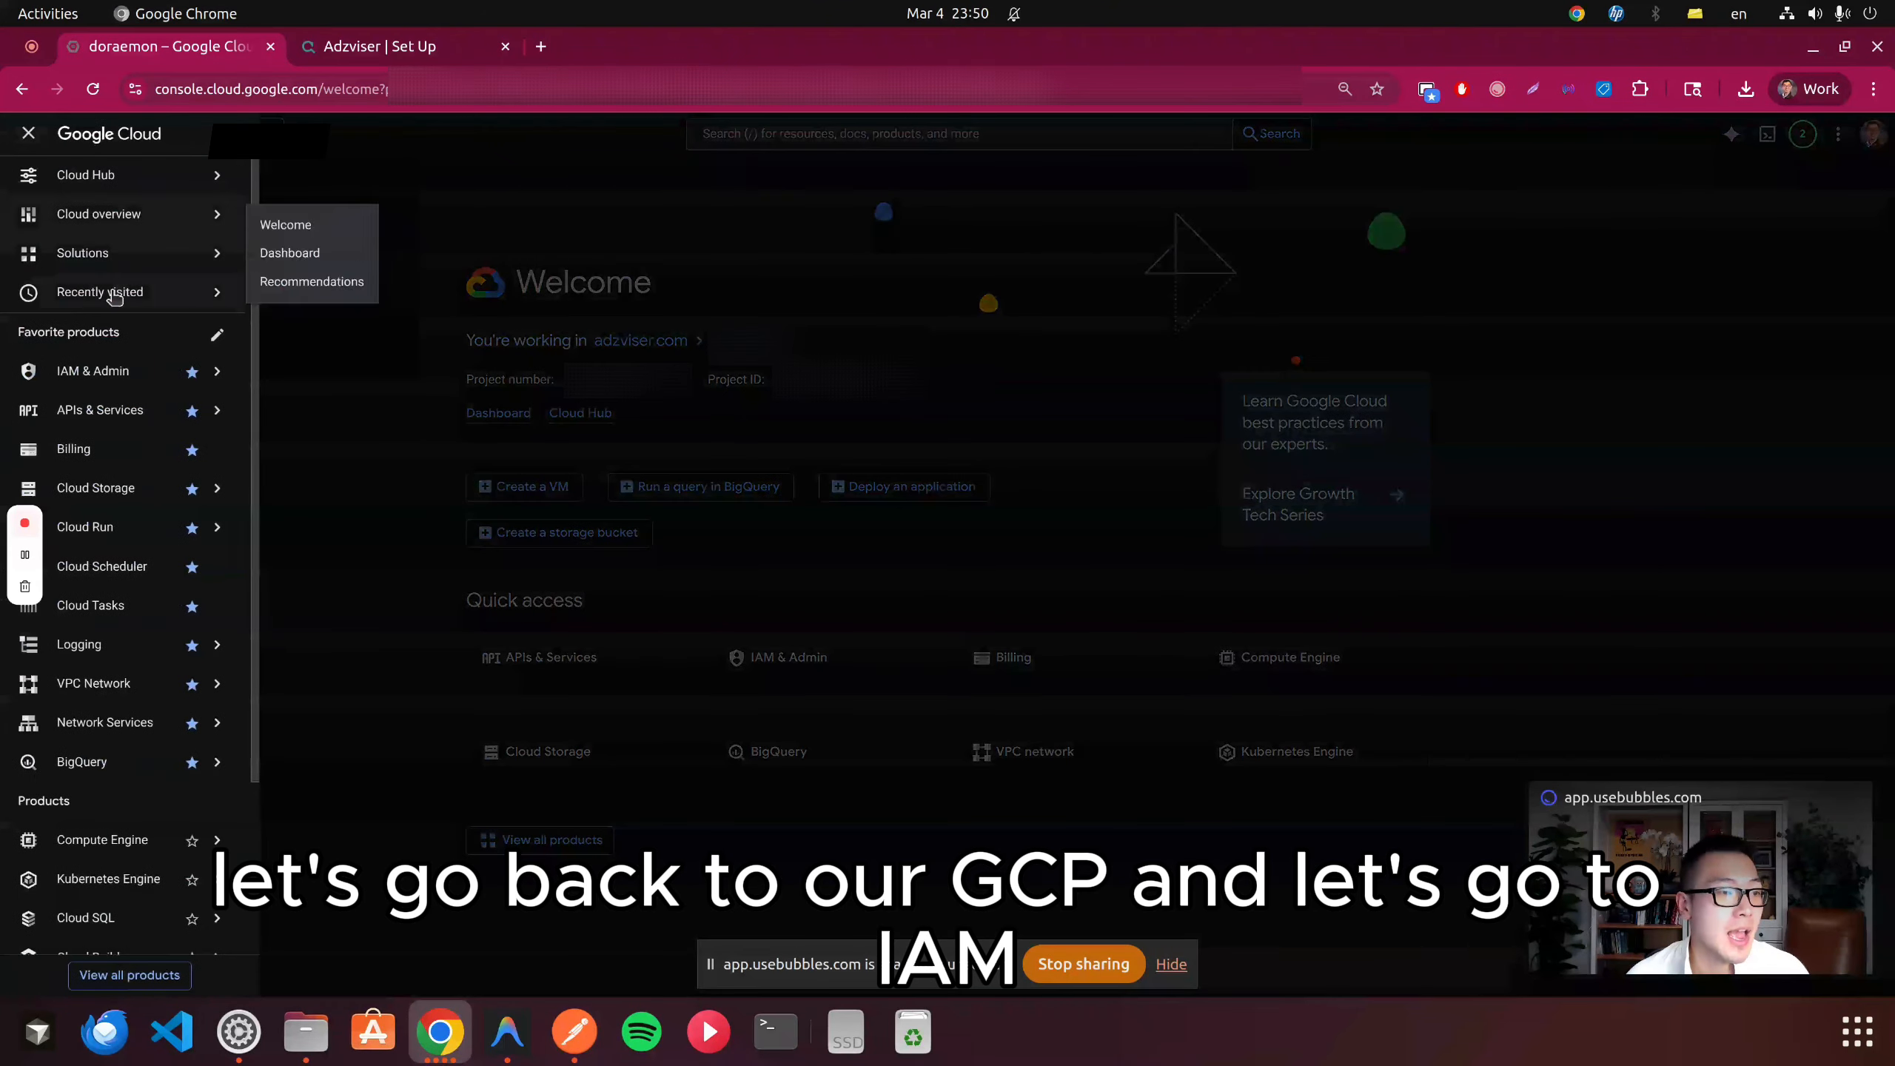
pyautogui.click(146, 371)
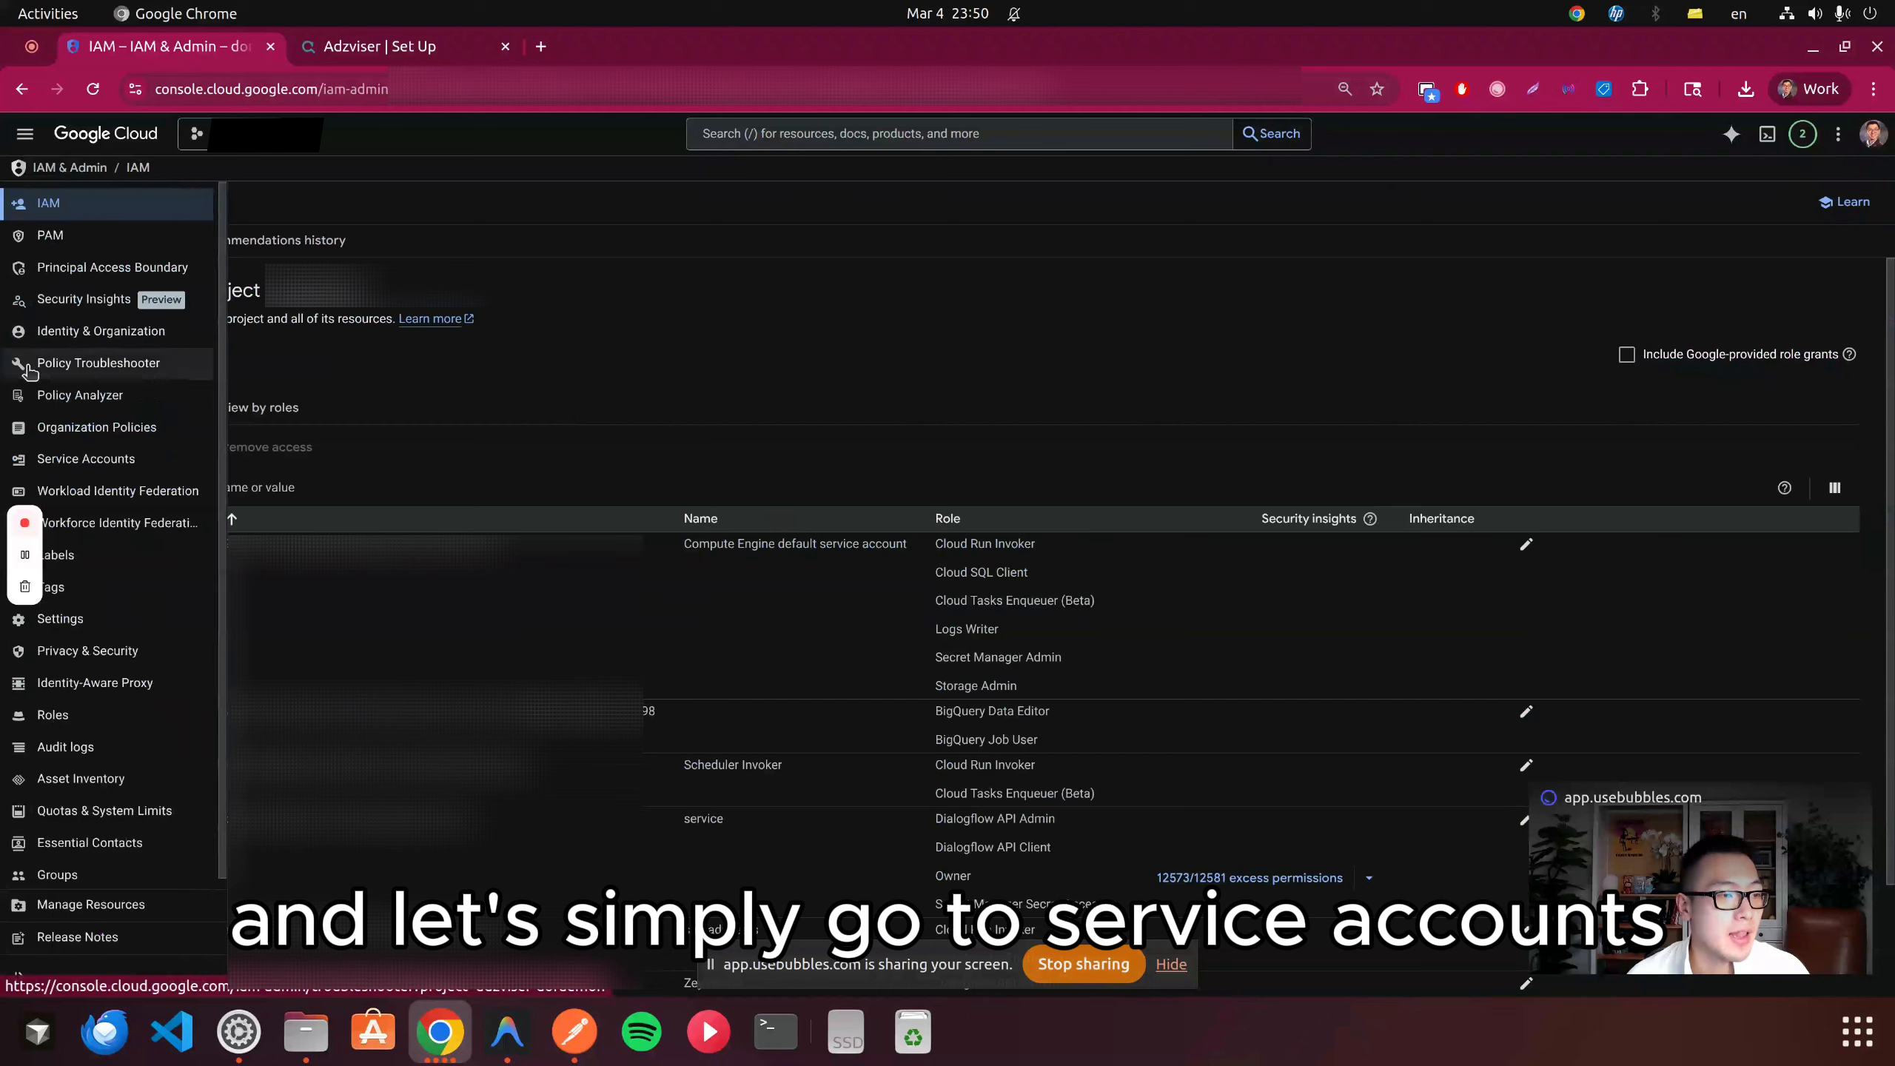
pyautogui.click(45, 458)
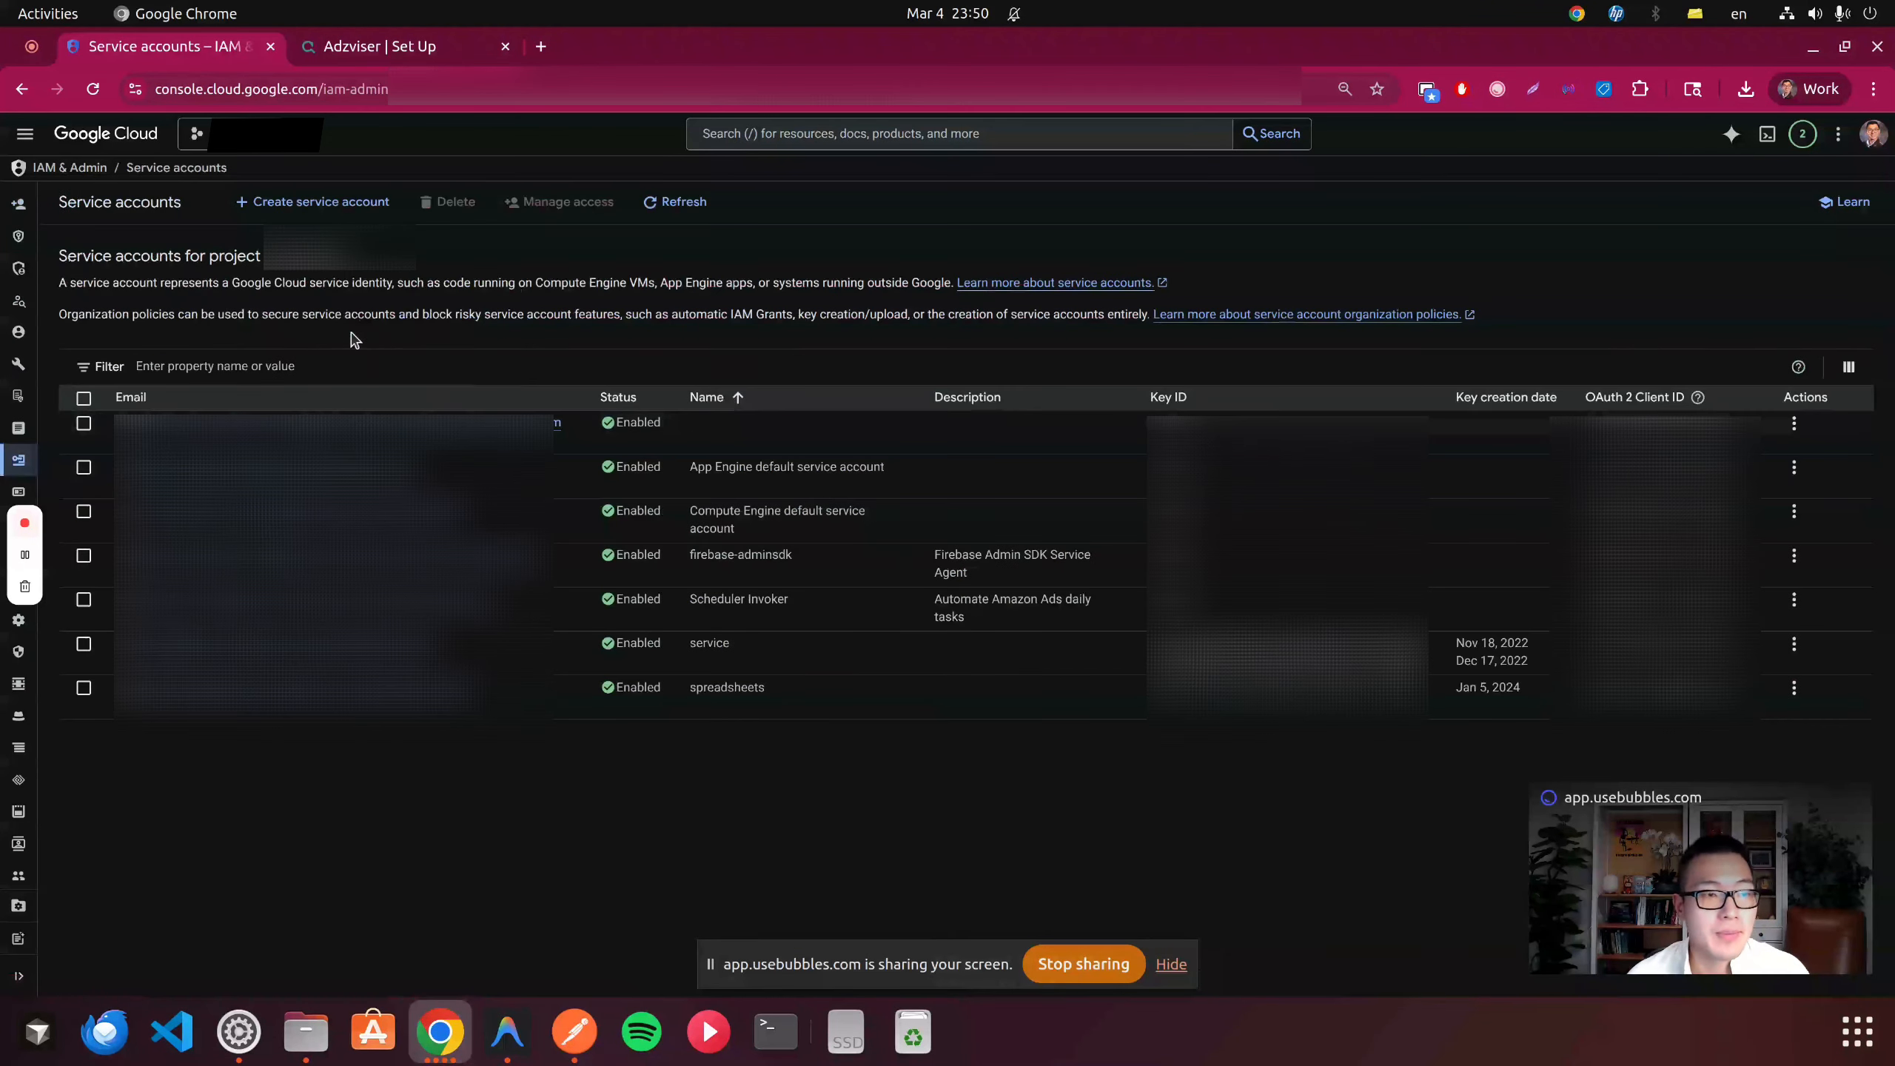
# - Create a service account named bigquery-adzviser, skipping the optional permissions and principals
pyautogui.click(313, 201)
pyautogui.click(234, 296)
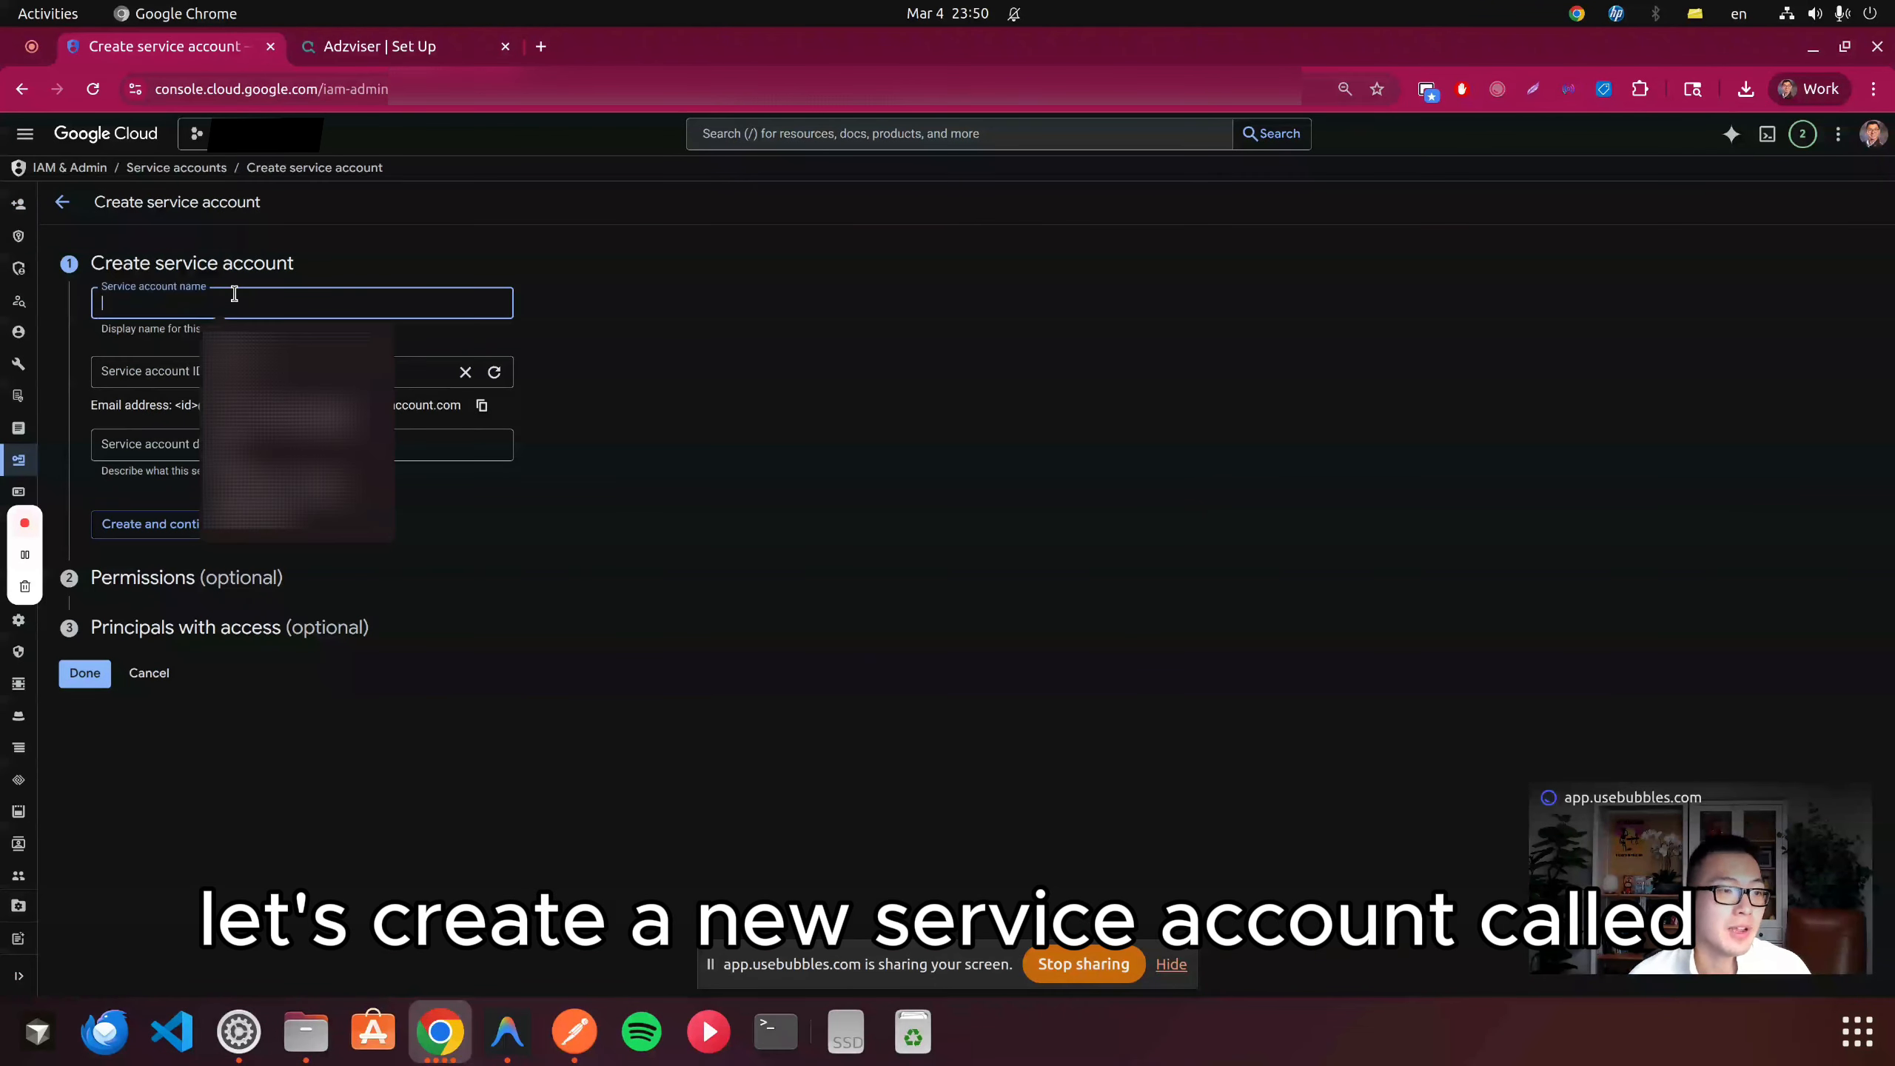
pyautogui.write('bigquery-ad')
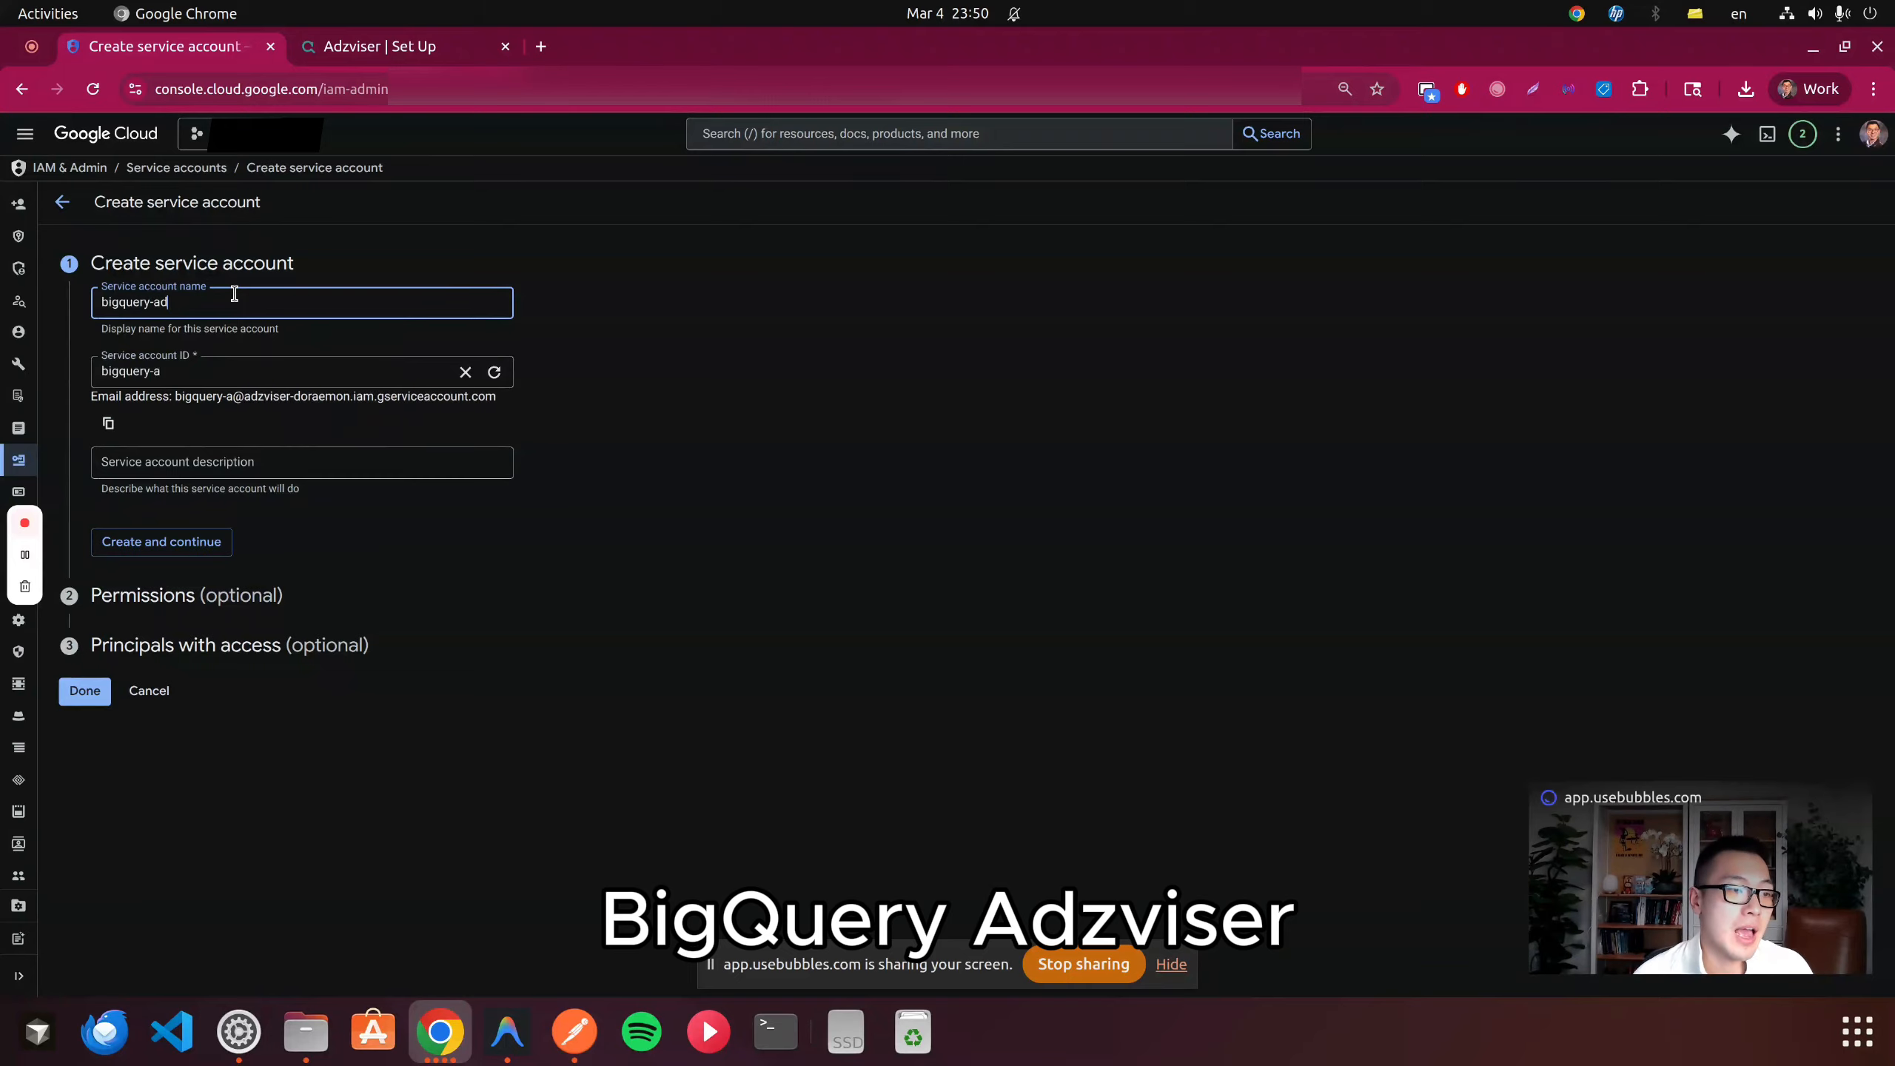
pyautogui.write('zviser')
pyautogui.click(608, 317)
pyautogui.click(84, 690)
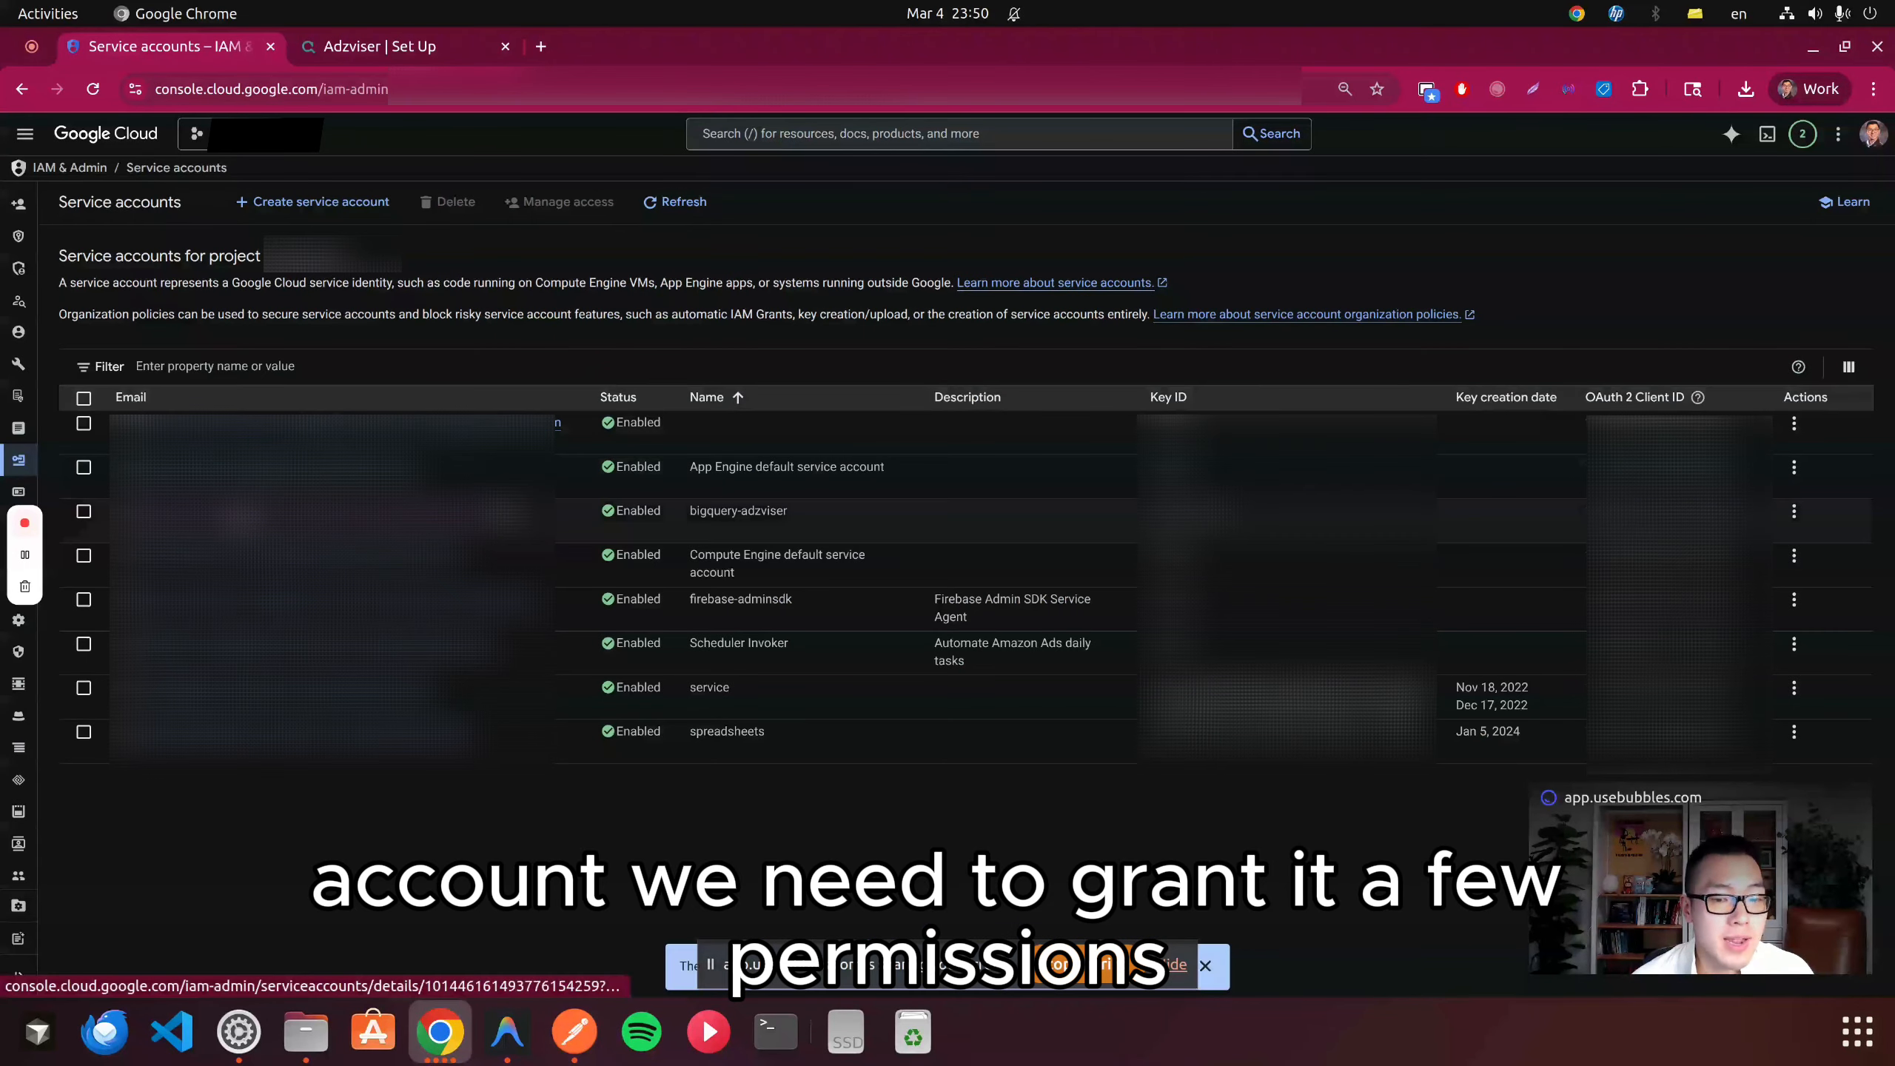
# - Open the bigquery-adzviser service account's permissions and start managing its project access to assign roles
pyautogui.click(448, 511)
pyautogui.click(167, 240)
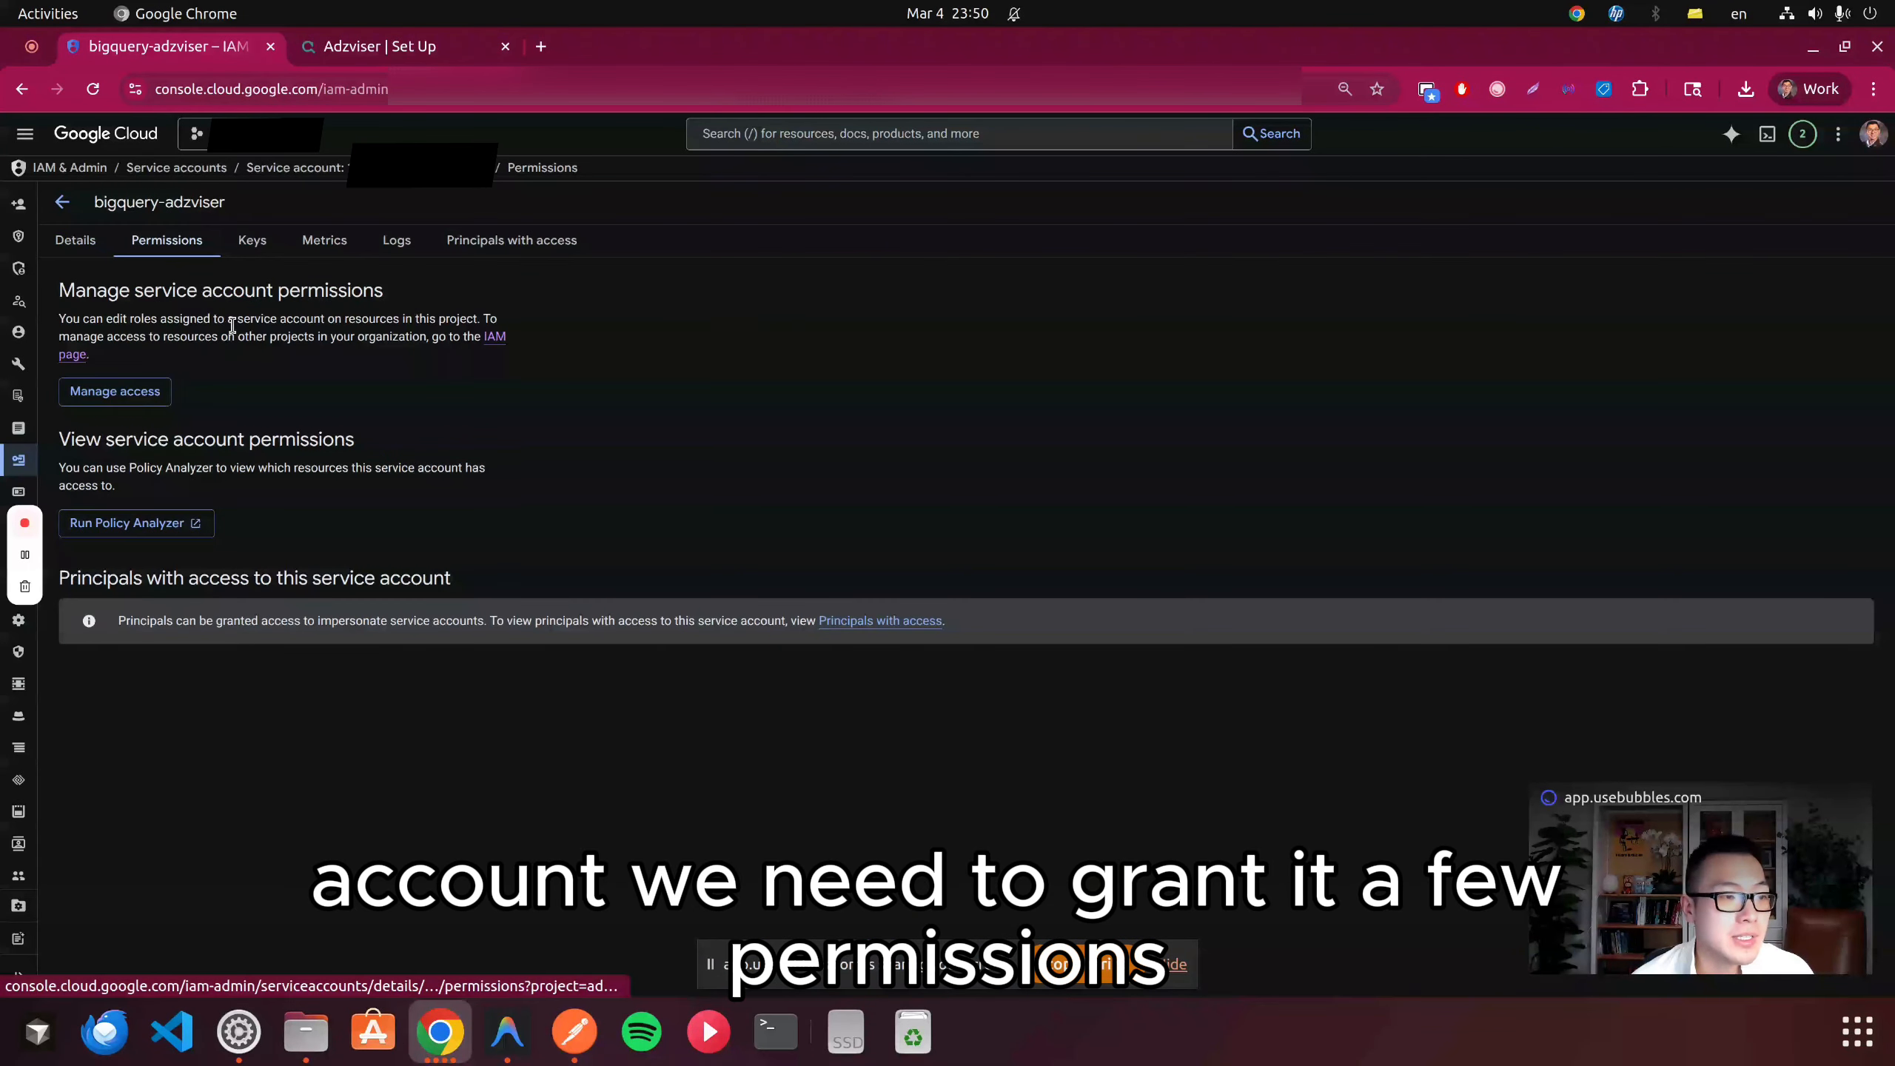
pyautogui.click(153, 397)
pyautogui.click(1207, 333)
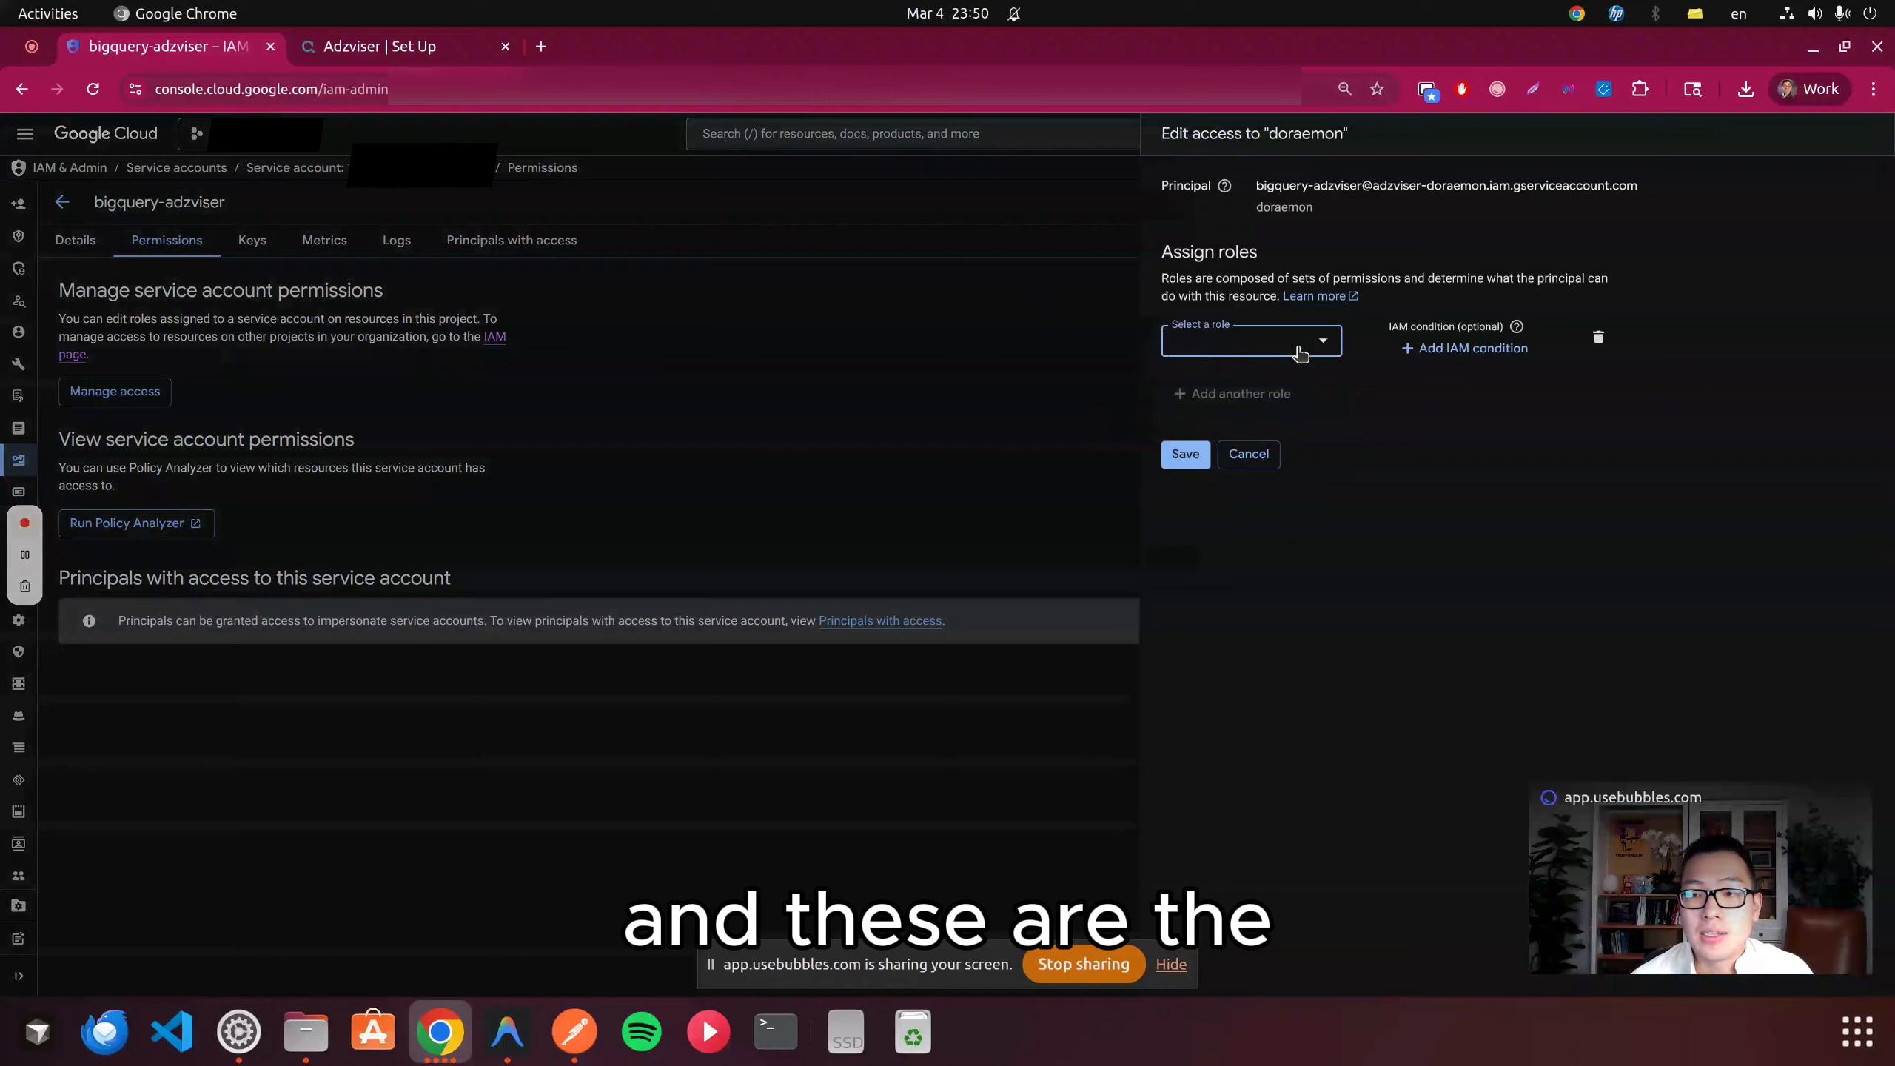
# - Copy the BigQuery Data Editor role name from the Adzviser quick start note and assign that role to the service account
pyautogui.click(403, 48)
pyautogui.scroll(3, 843, 448)
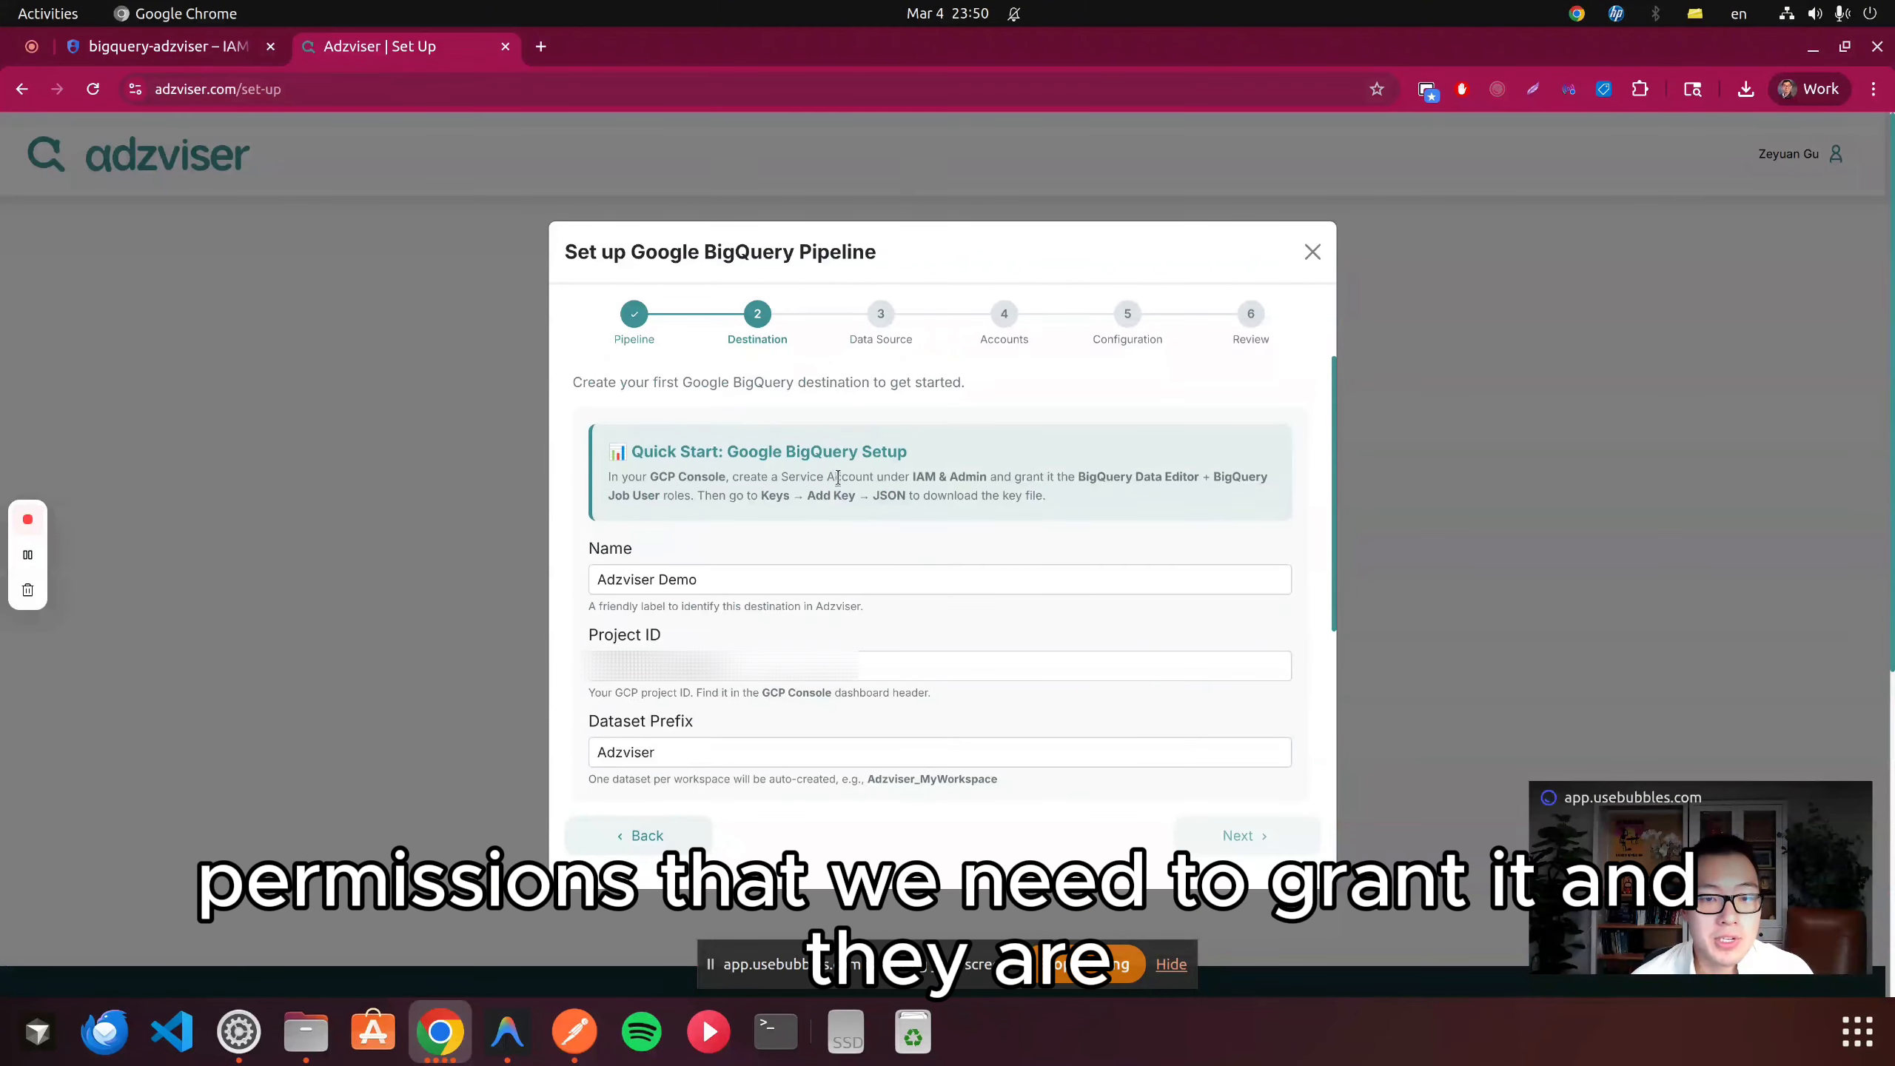
pyautogui.scroll(-3, 1081, 474)
pyautogui.scroll(-1, 1081, 477)
pyautogui.scroll(3, 1081, 478)
pyautogui.moveTo(1078, 476); pyautogui.dragTo(1174, 478)
pyautogui.hotkey('ctrl', 'c')
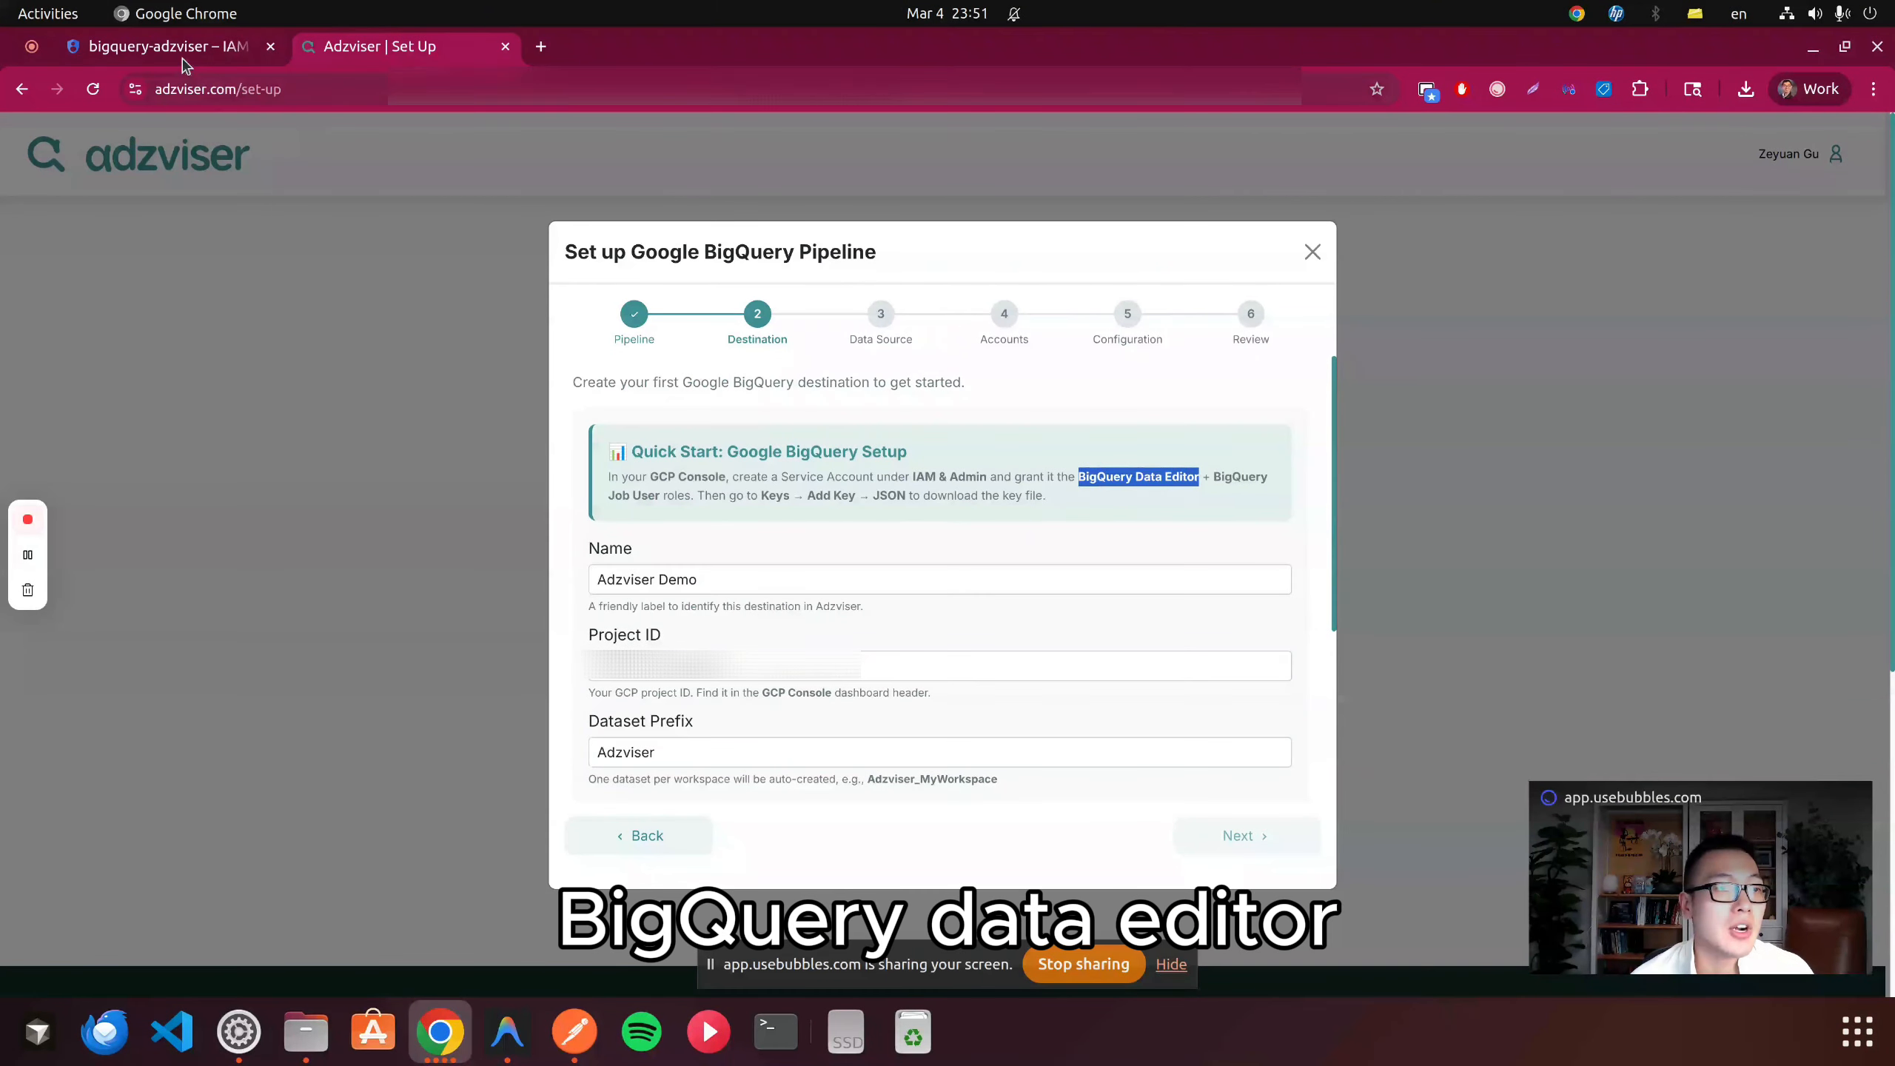
pyautogui.click(164, 47)
pyautogui.click(1238, 341)
pyautogui.hotkey('ctrl', 'v')
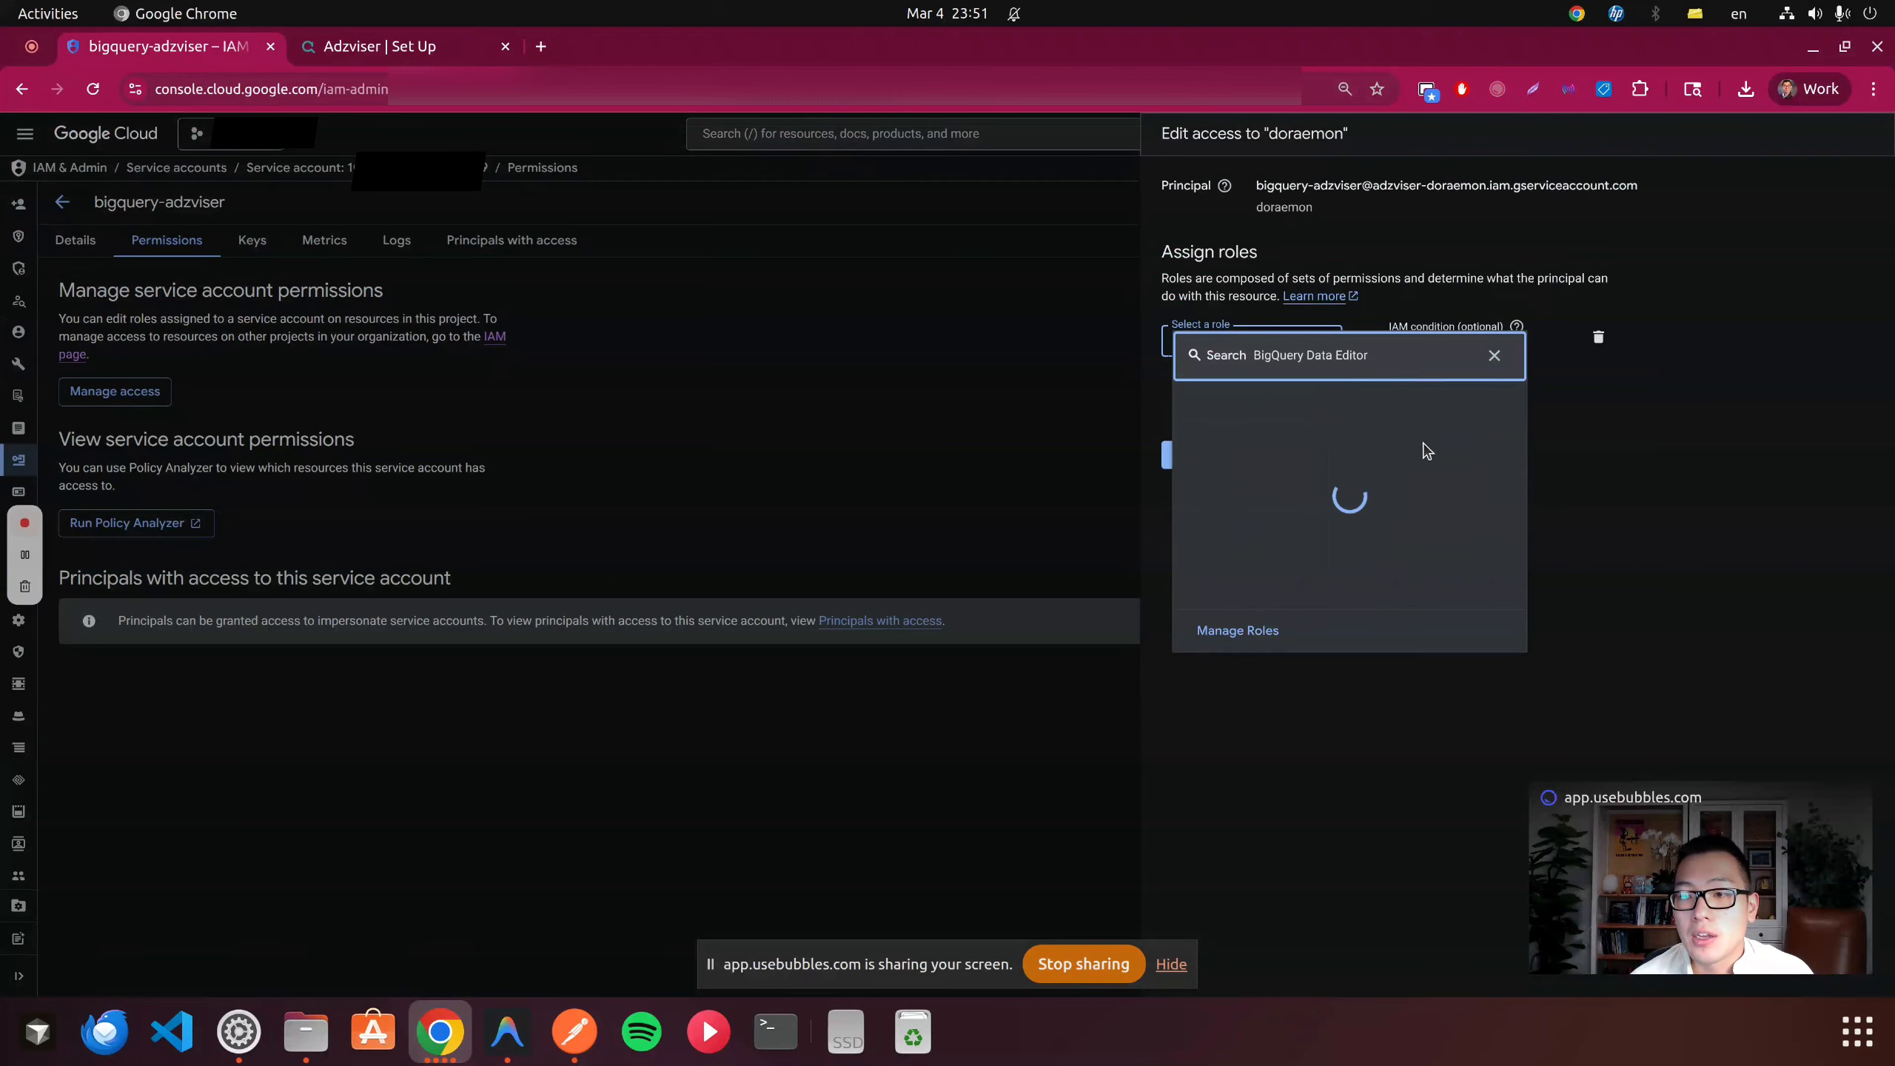
pyautogui.click(1272, 414)
# - Add BigQuery Job User as a second role, copying its name from the Adzviser quick start note, and save the access changes
pyautogui.click(491, 58)
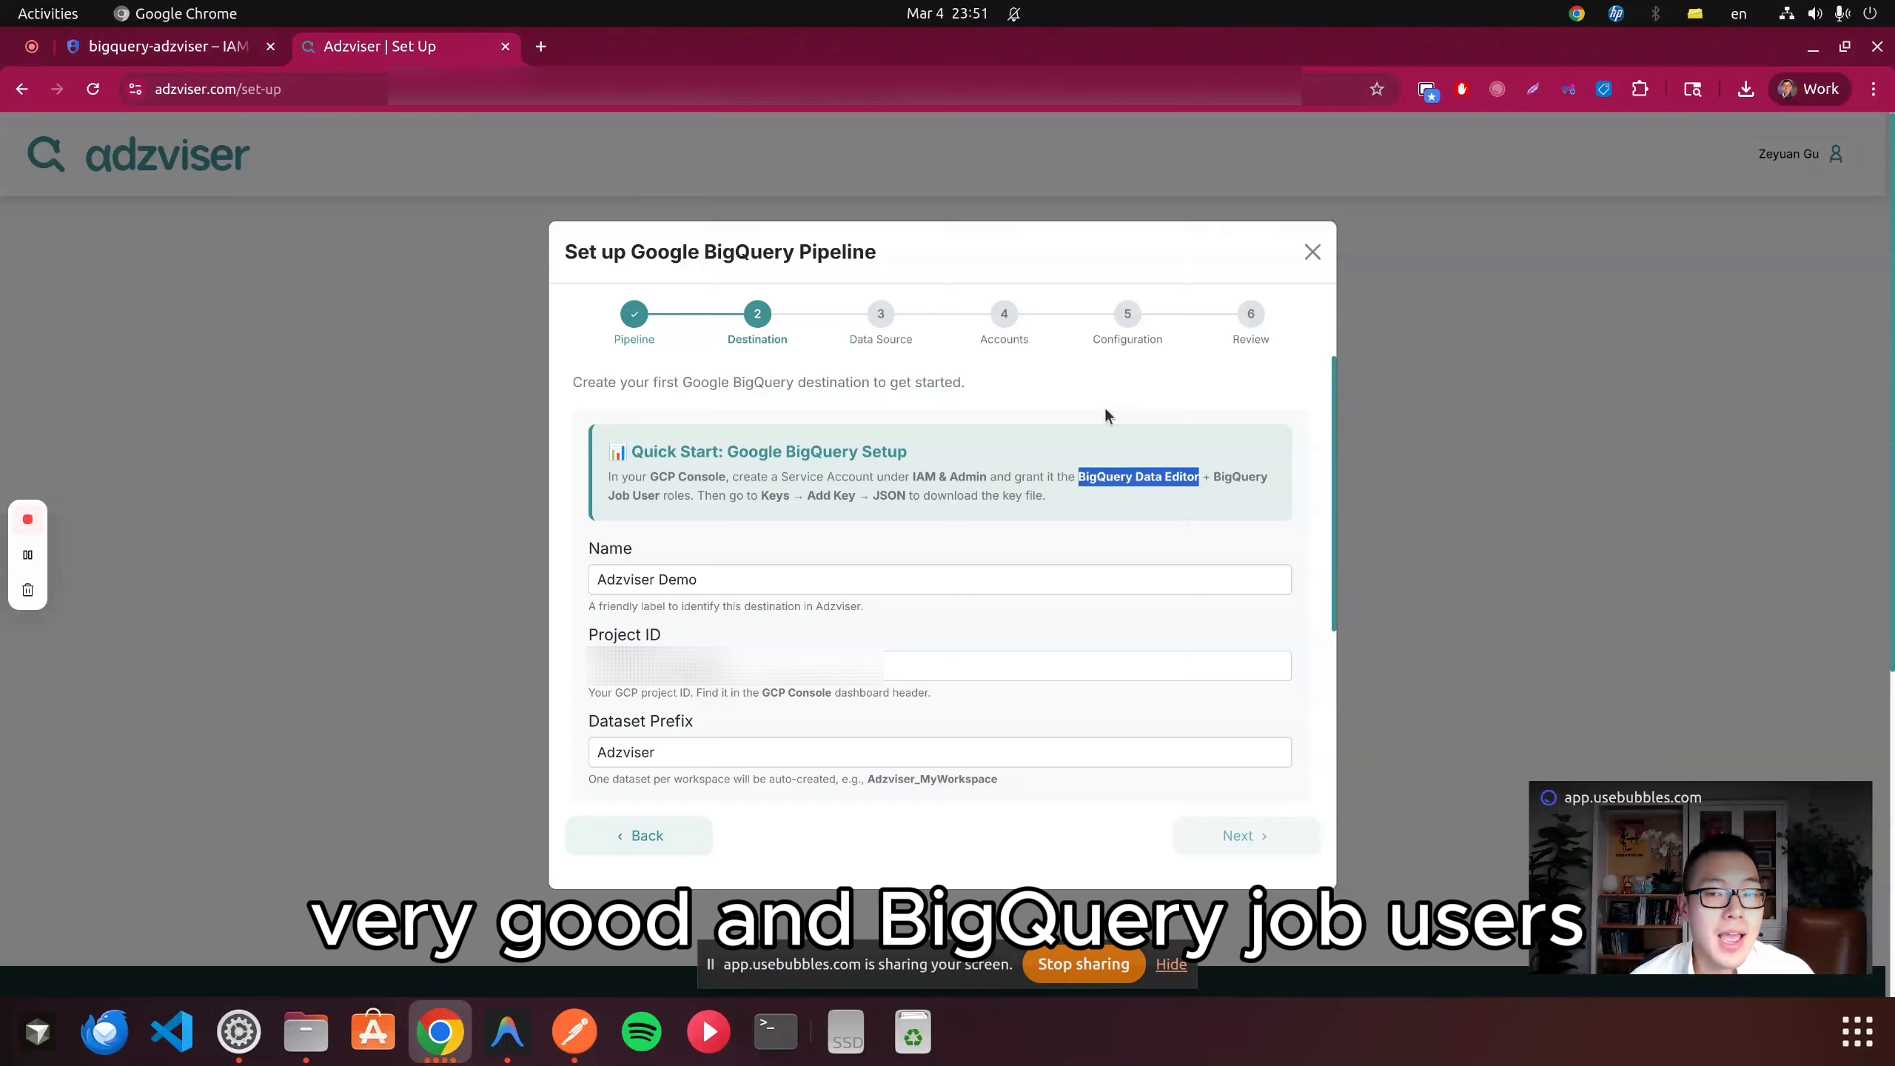
pyautogui.moveTo(1212, 478); pyautogui.dragTo(659, 499)
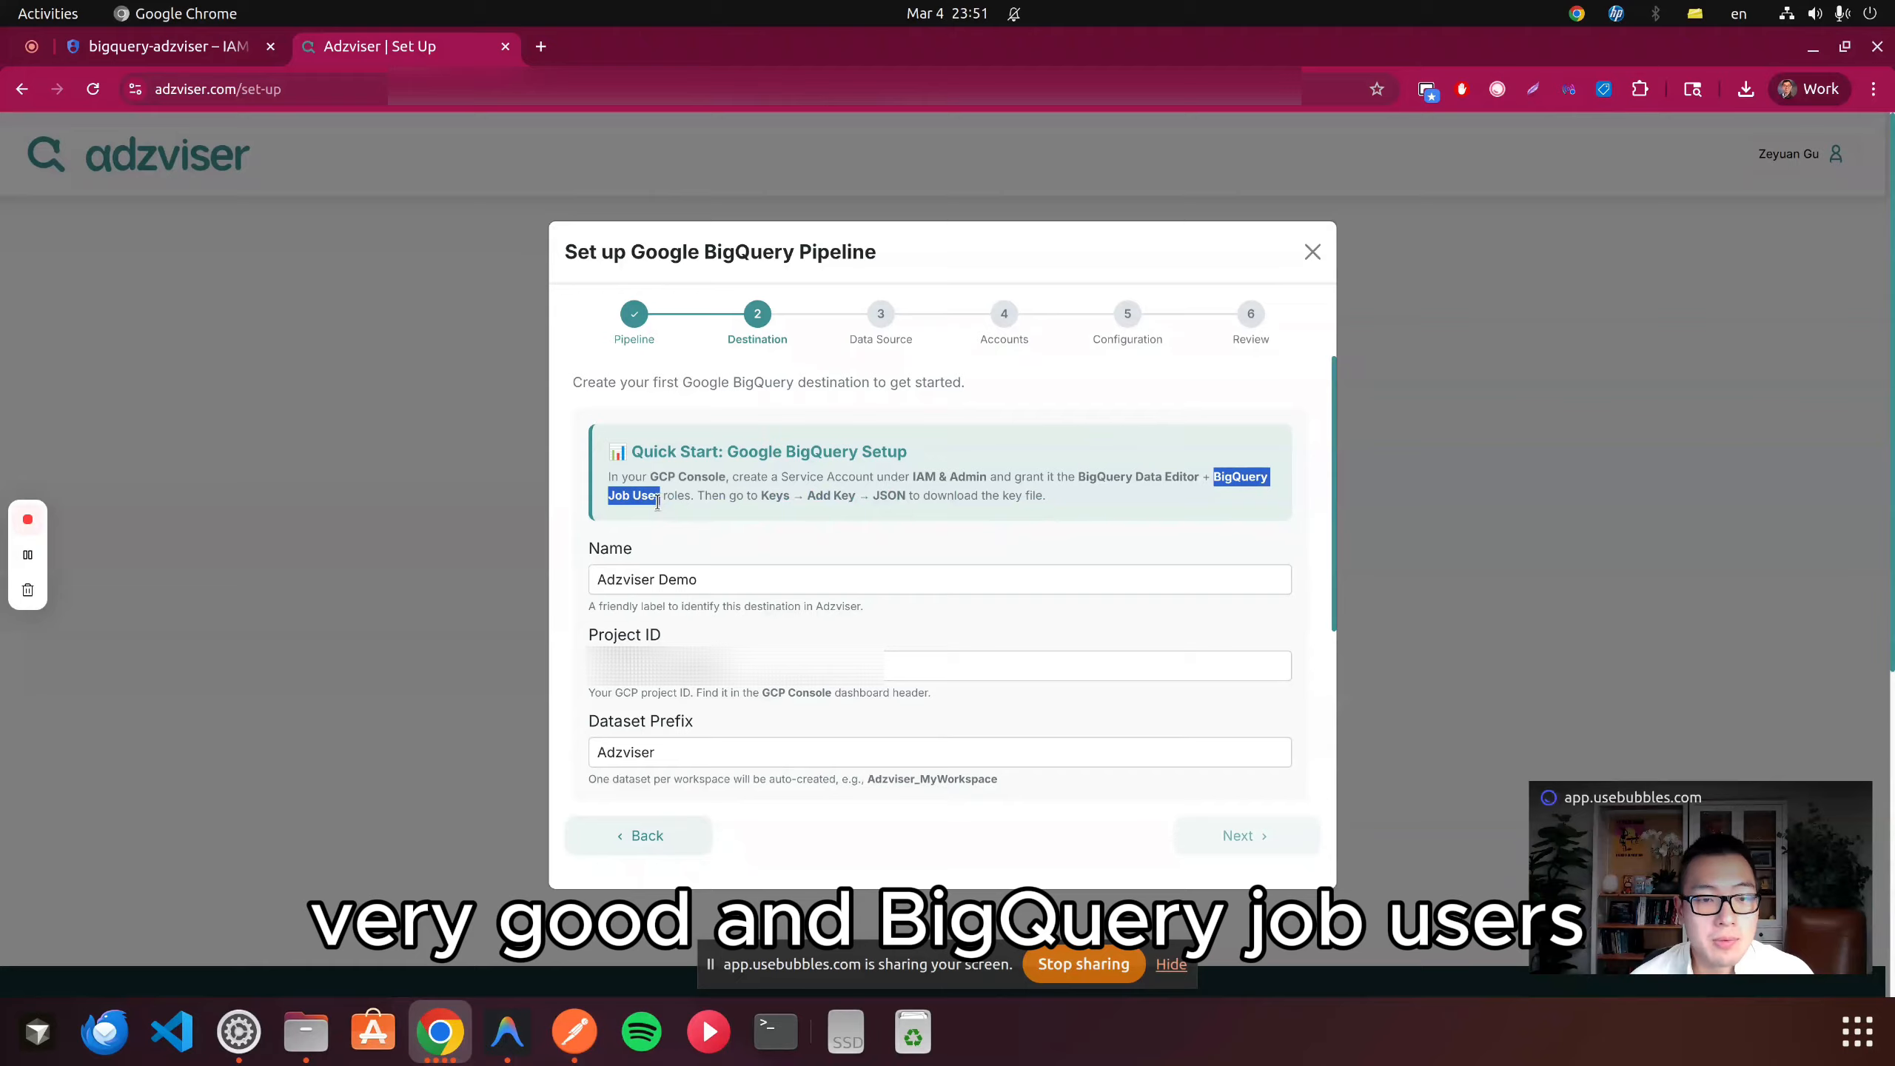
pyautogui.click(252, 49)
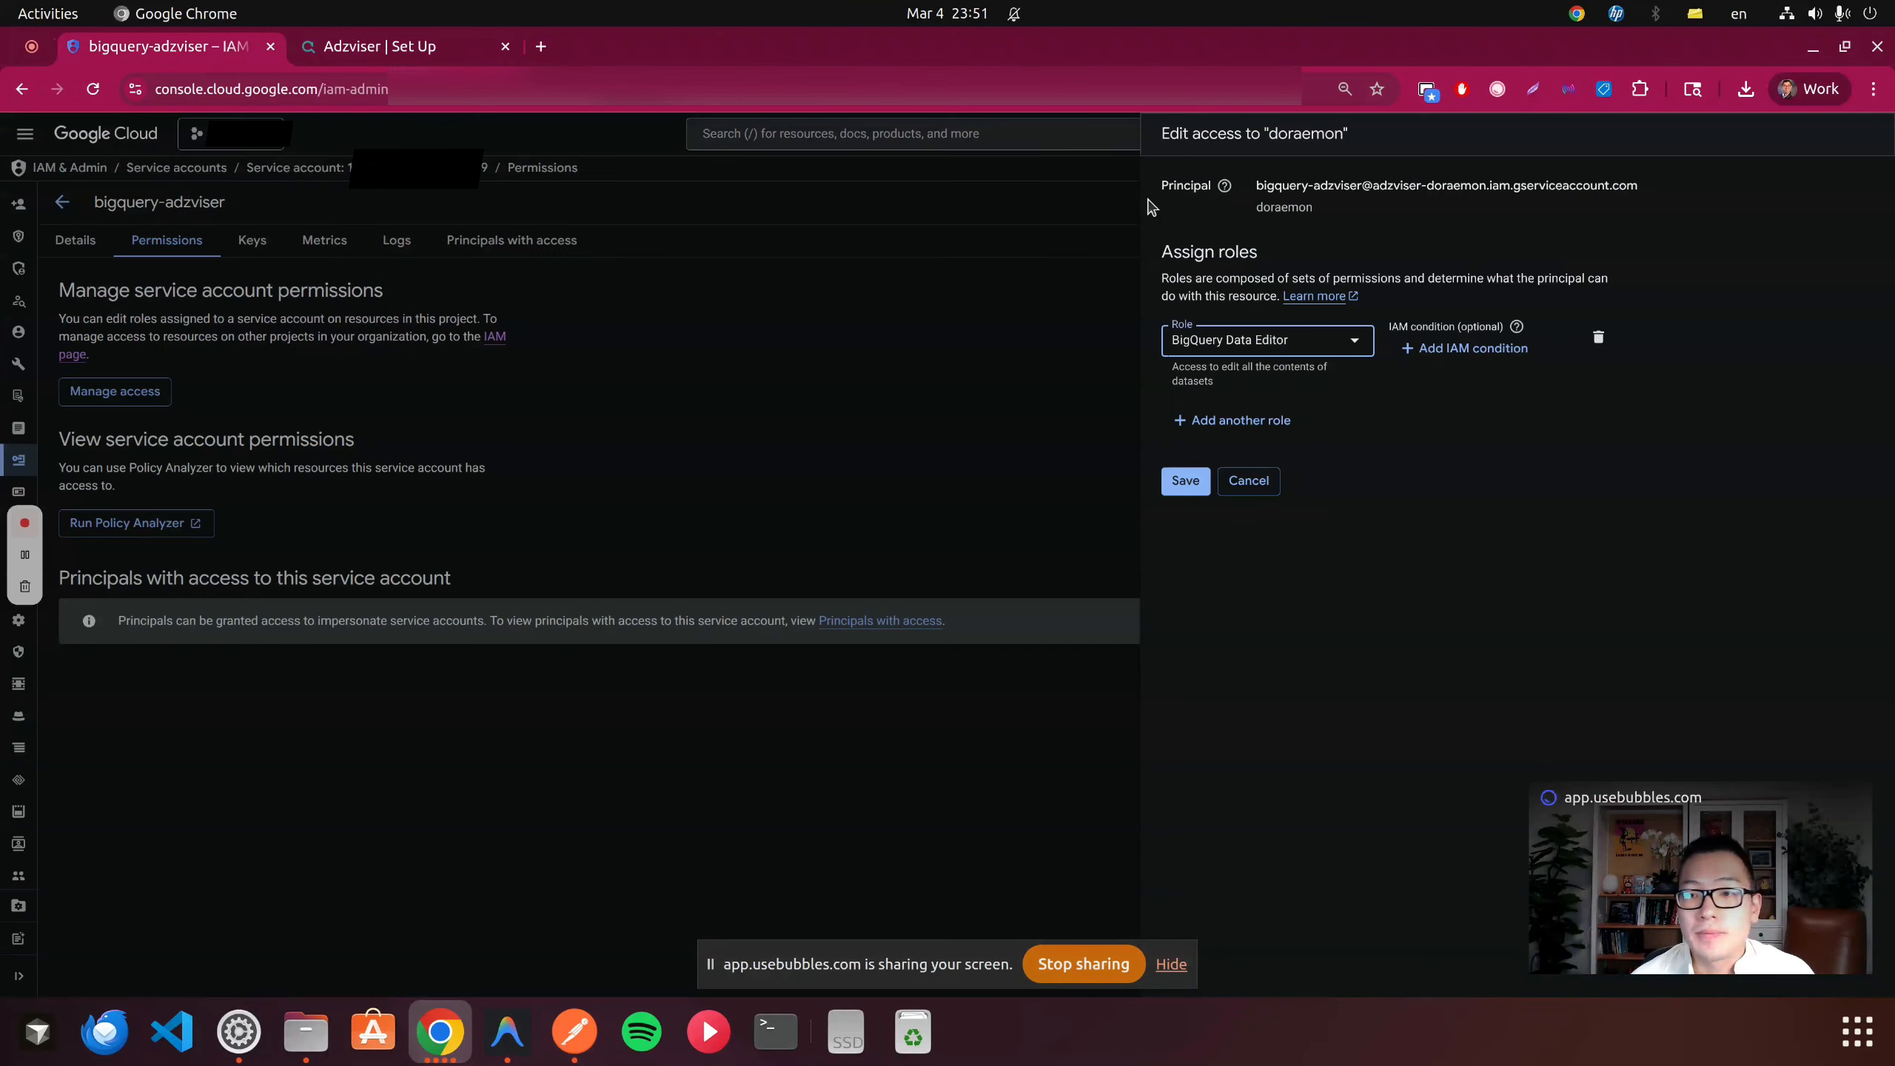
pyautogui.click(1253, 419)
pyautogui.click(1251, 446)
pyautogui.hotkey('ctrl', 'v')
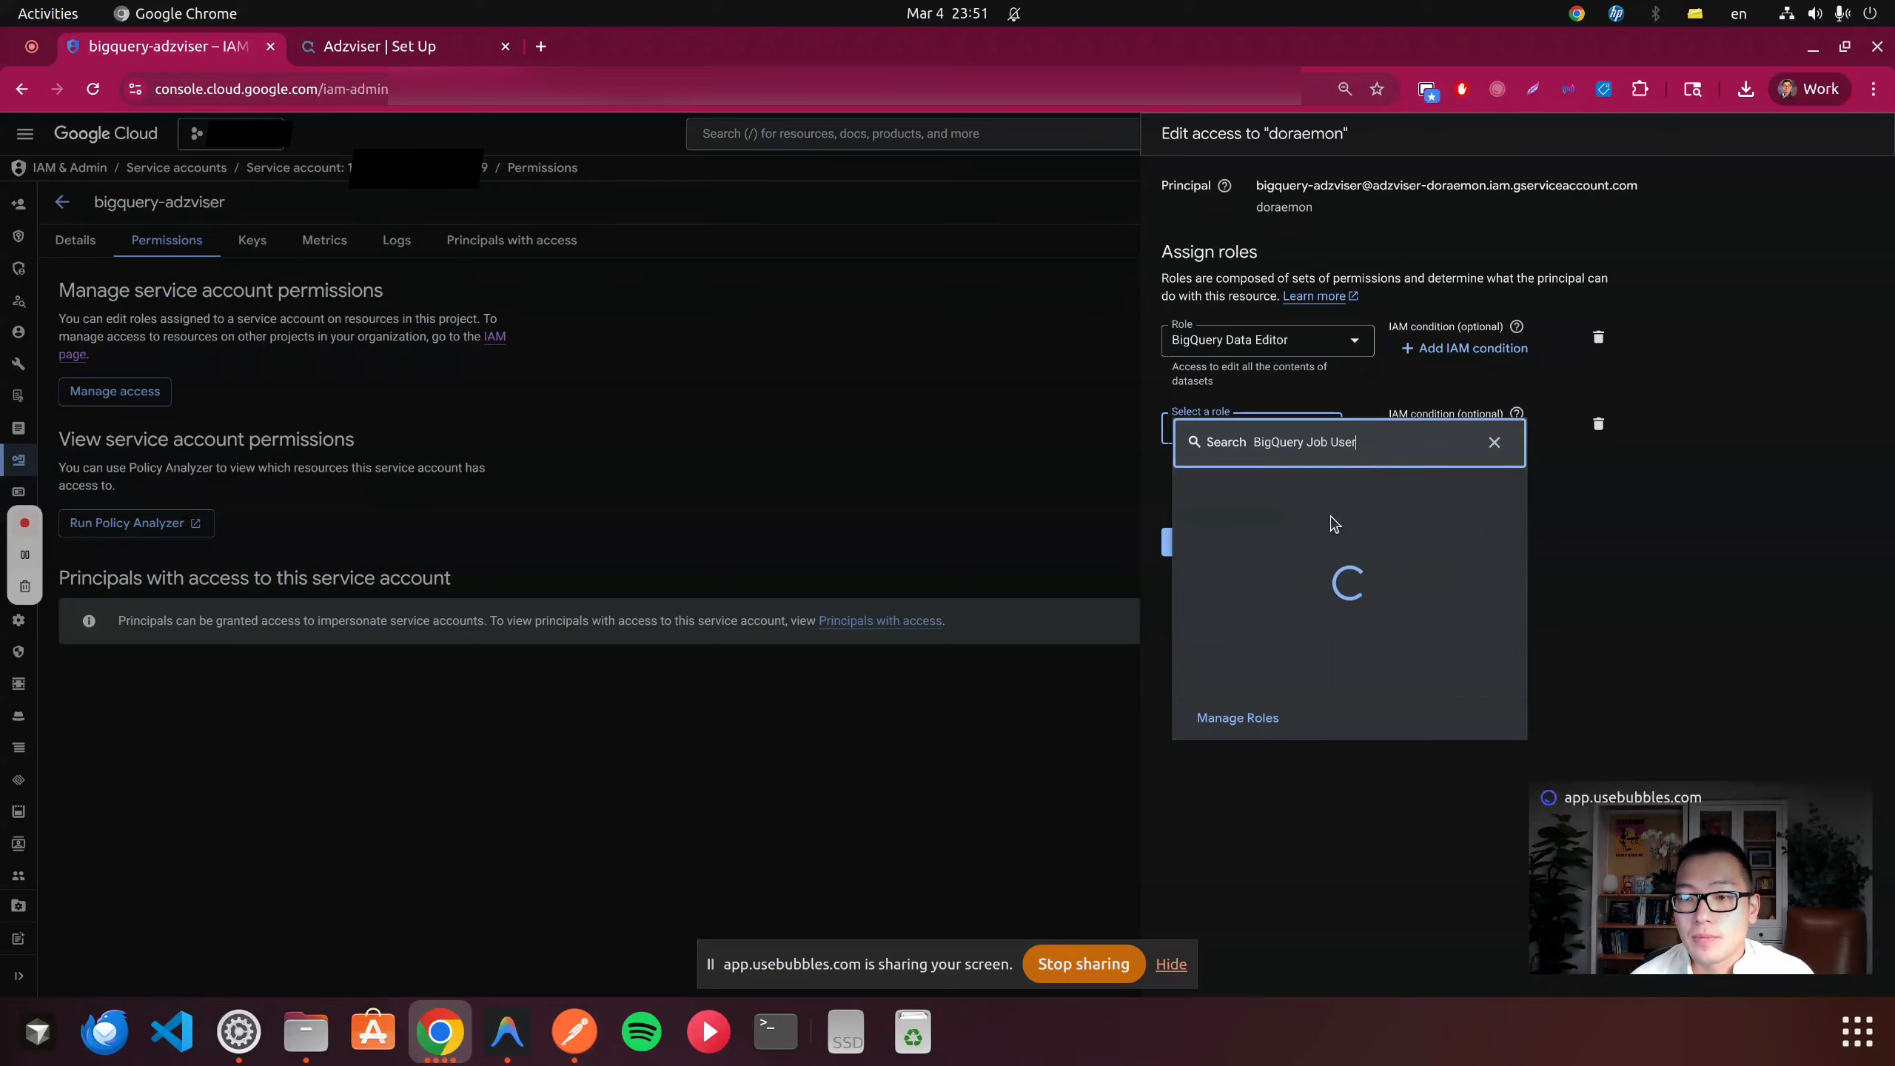
pyautogui.click(1328, 511)
pyautogui.click(1186, 552)
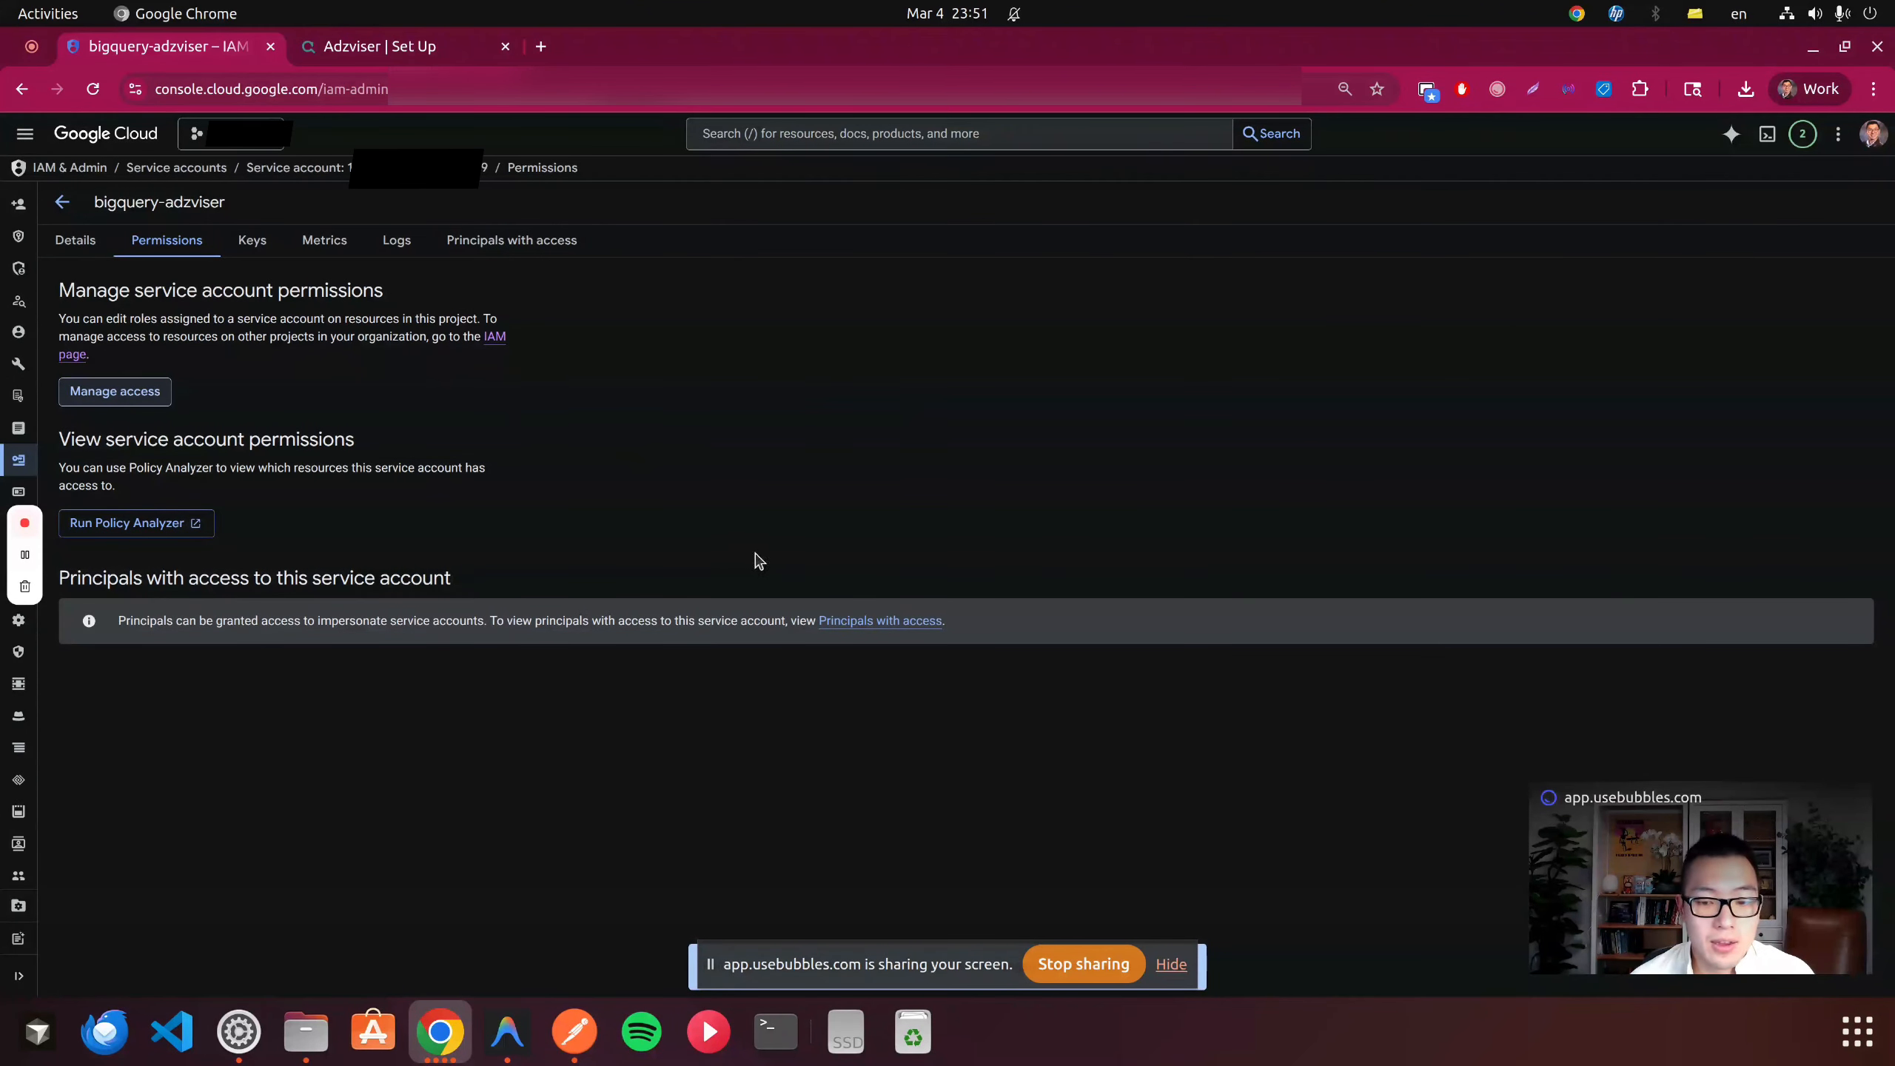
# - Create a new private key of type JSON for the bigquery-adzviser service account and download it
pyautogui.click(59, 239)
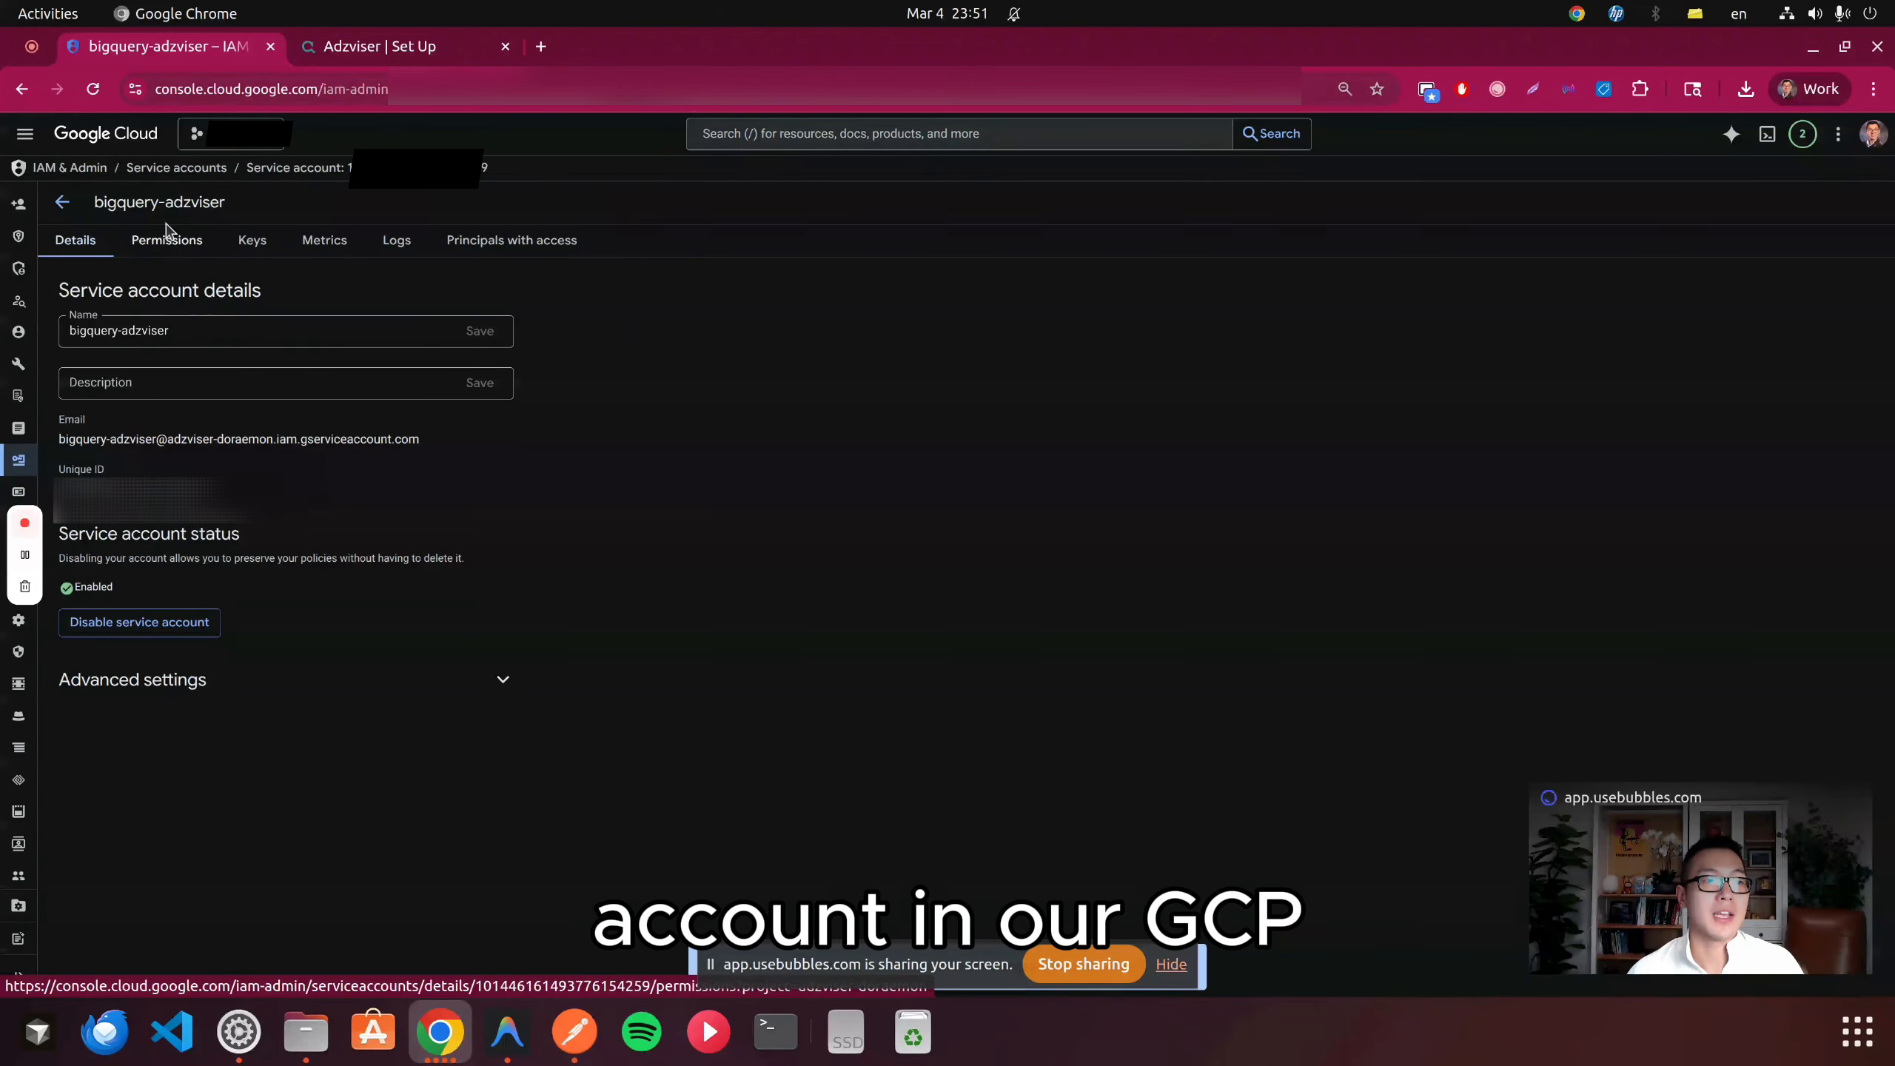
pyautogui.click(254, 241)
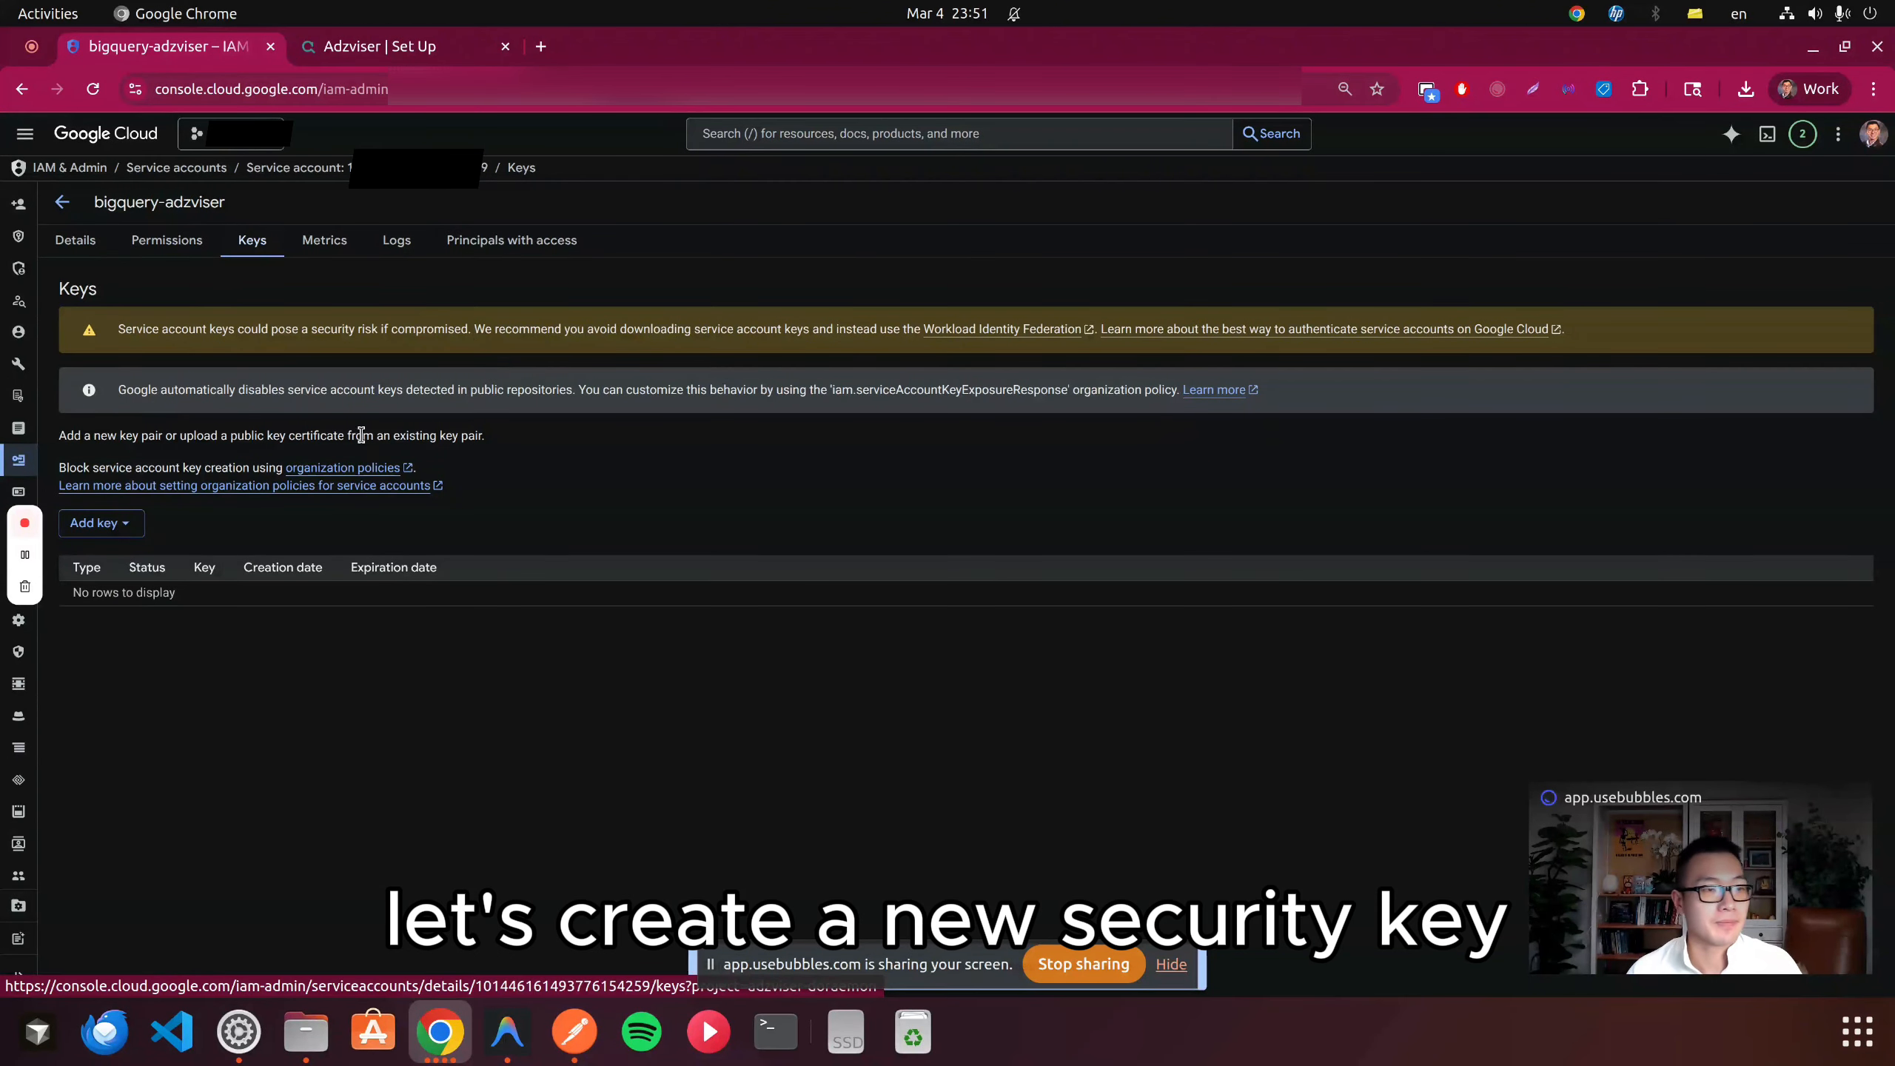
pyautogui.click(109, 523)
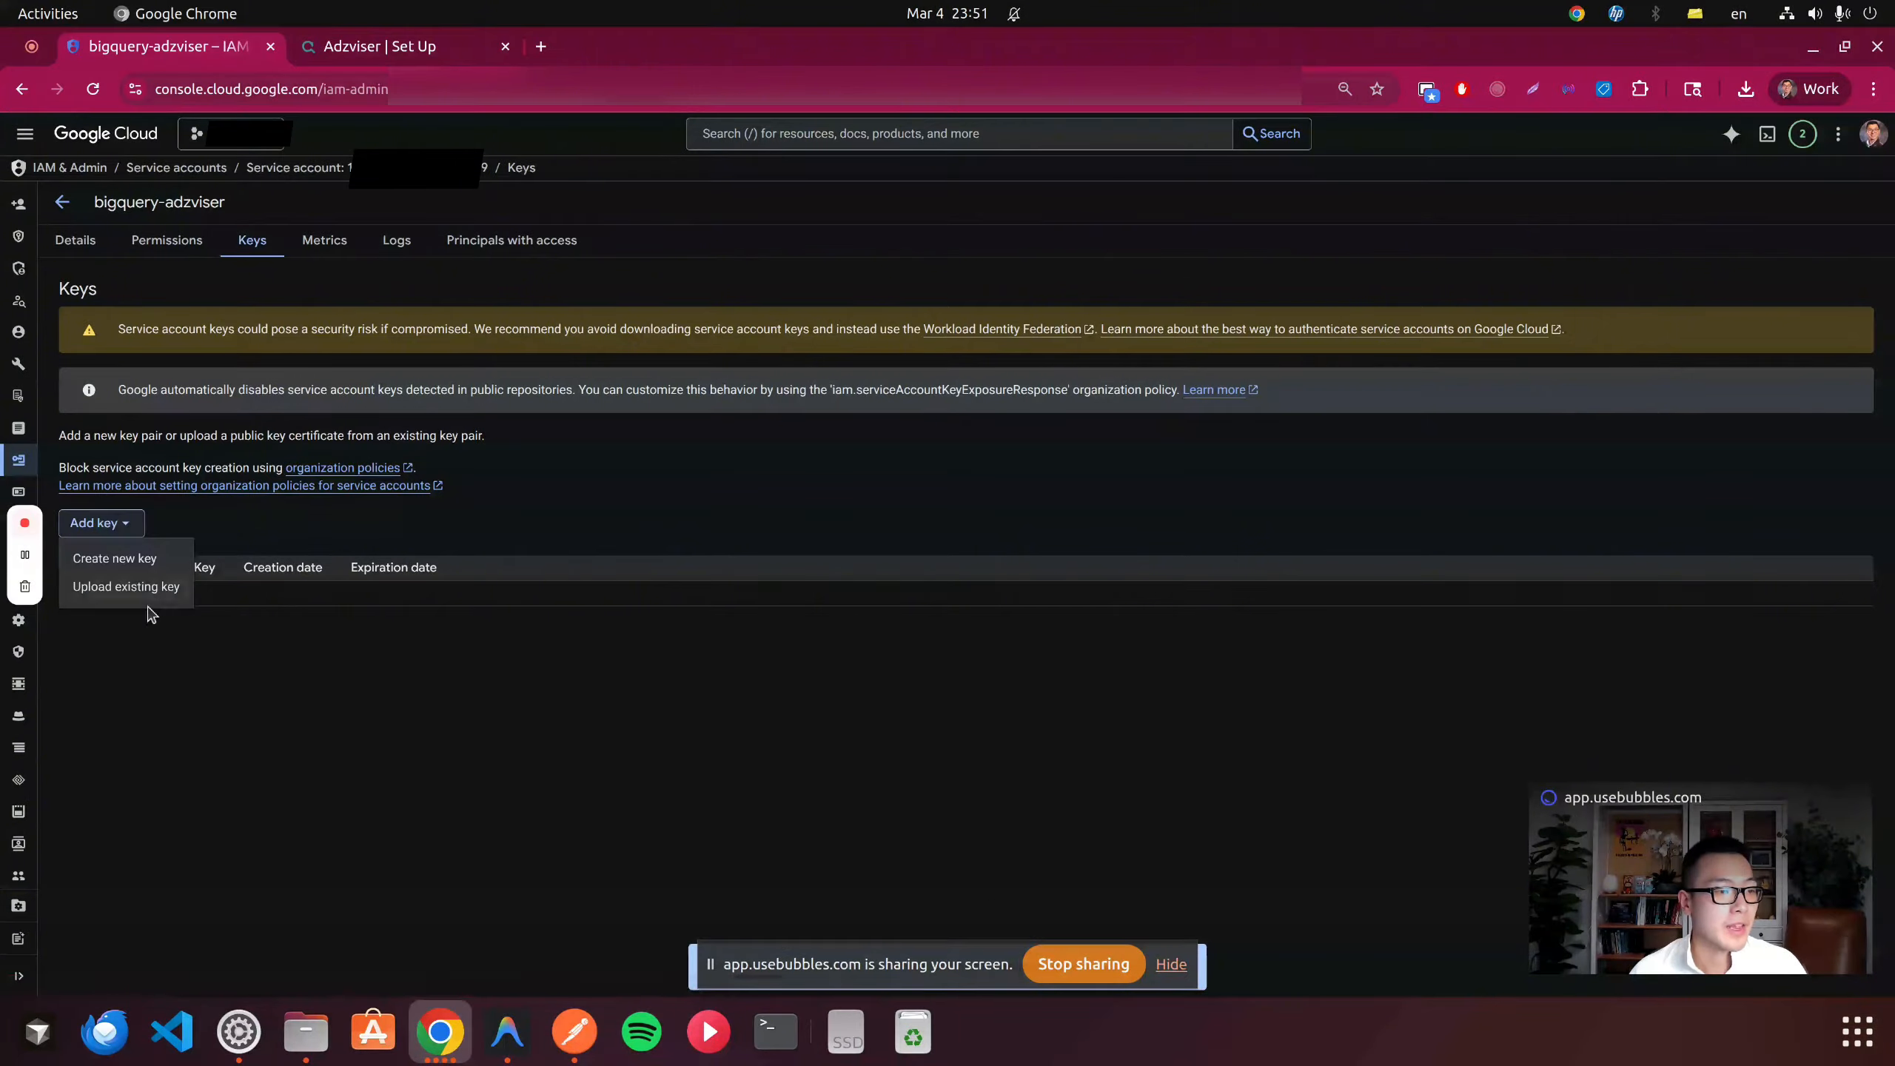
pyautogui.click(113, 560)
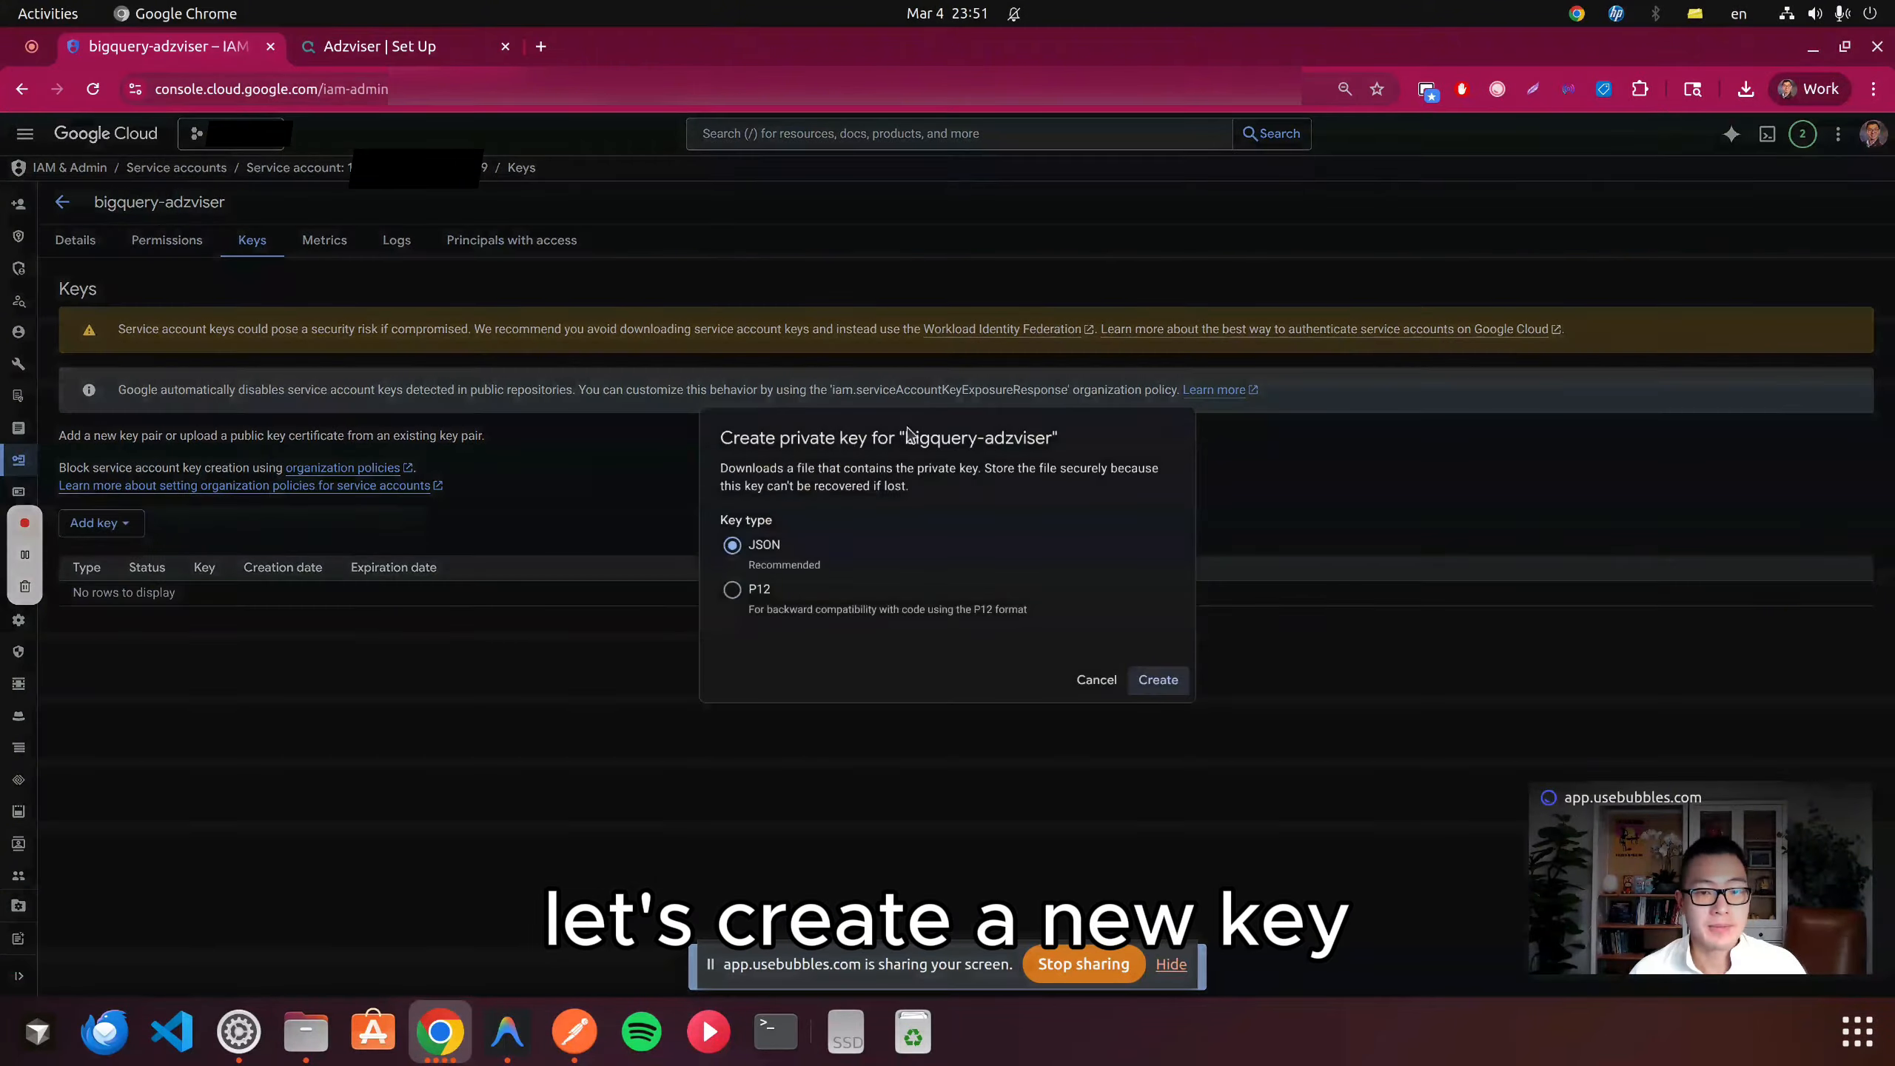
pyautogui.click(1145, 685)
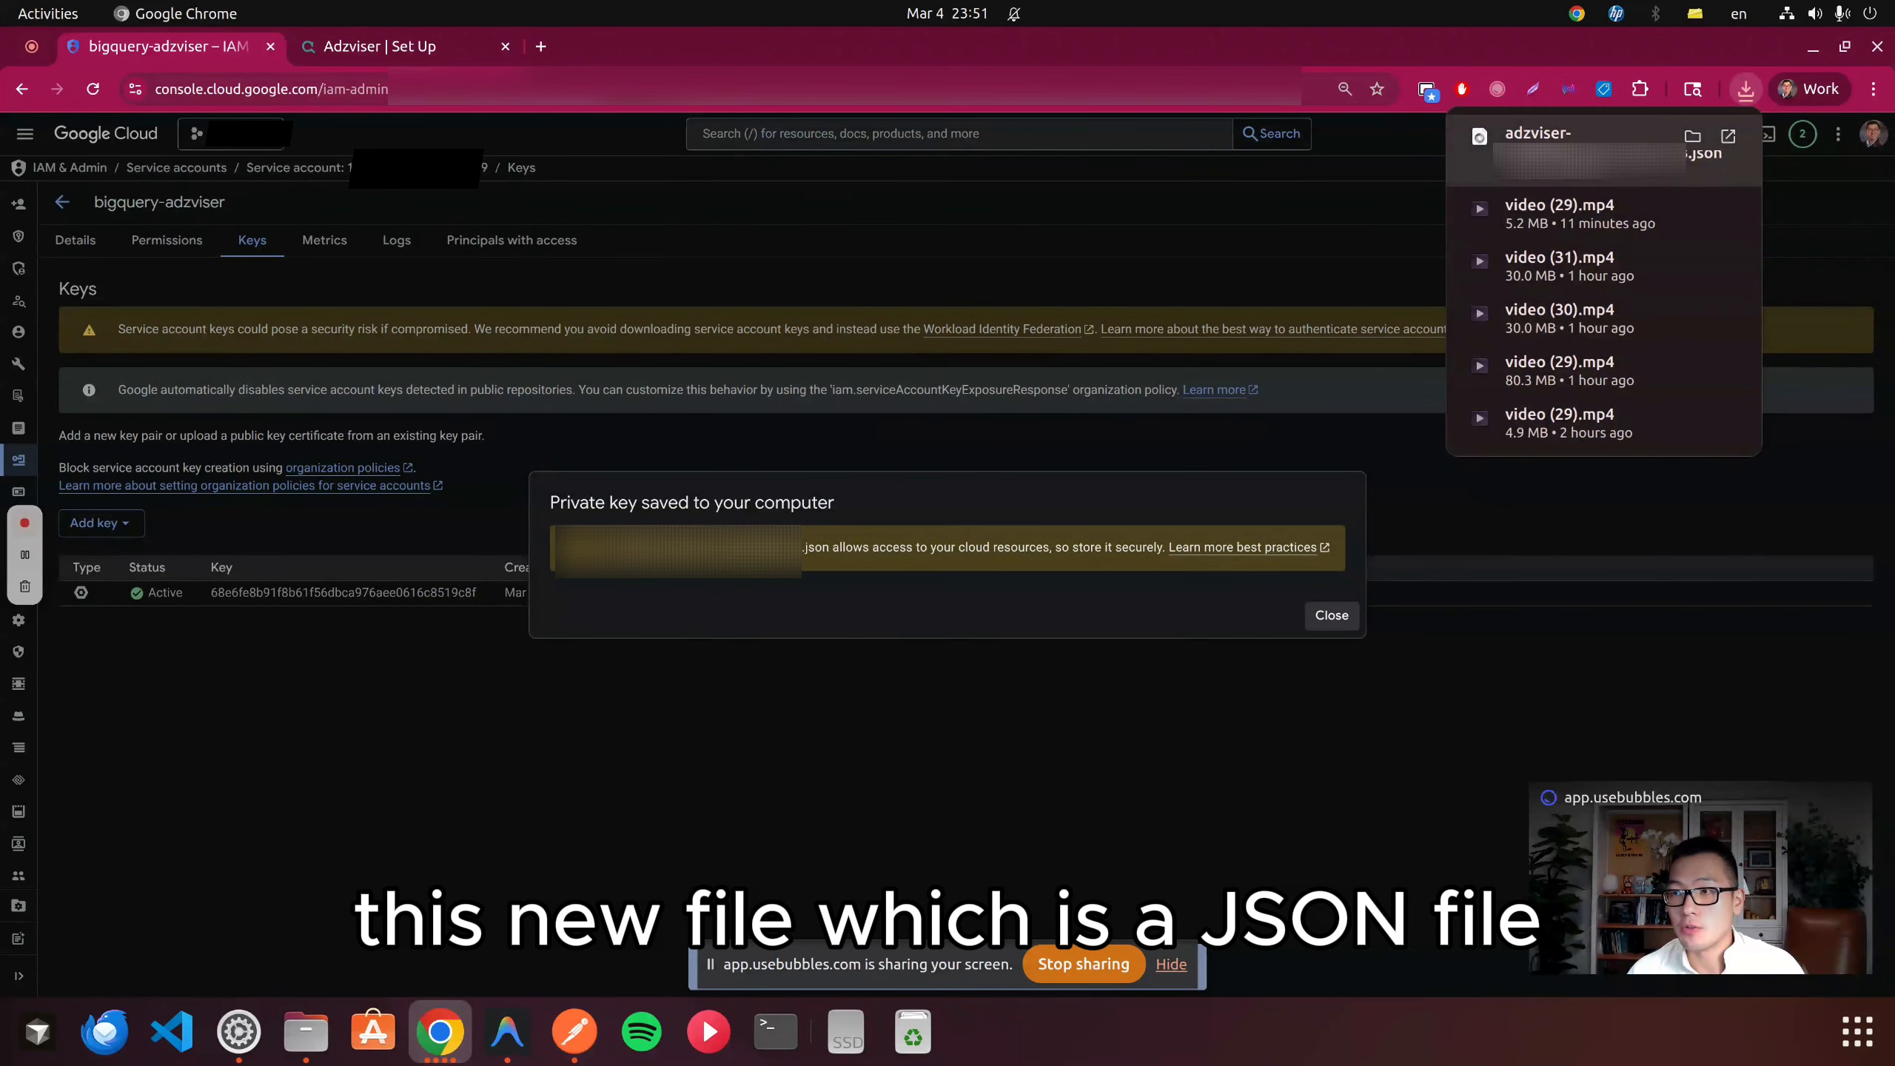
# - Open the downloaded JSON key file from the file manager in Visual Studio Code and copy its entire content
pyautogui.click(306, 1031)
pyautogui.doubleClick(650, 195)
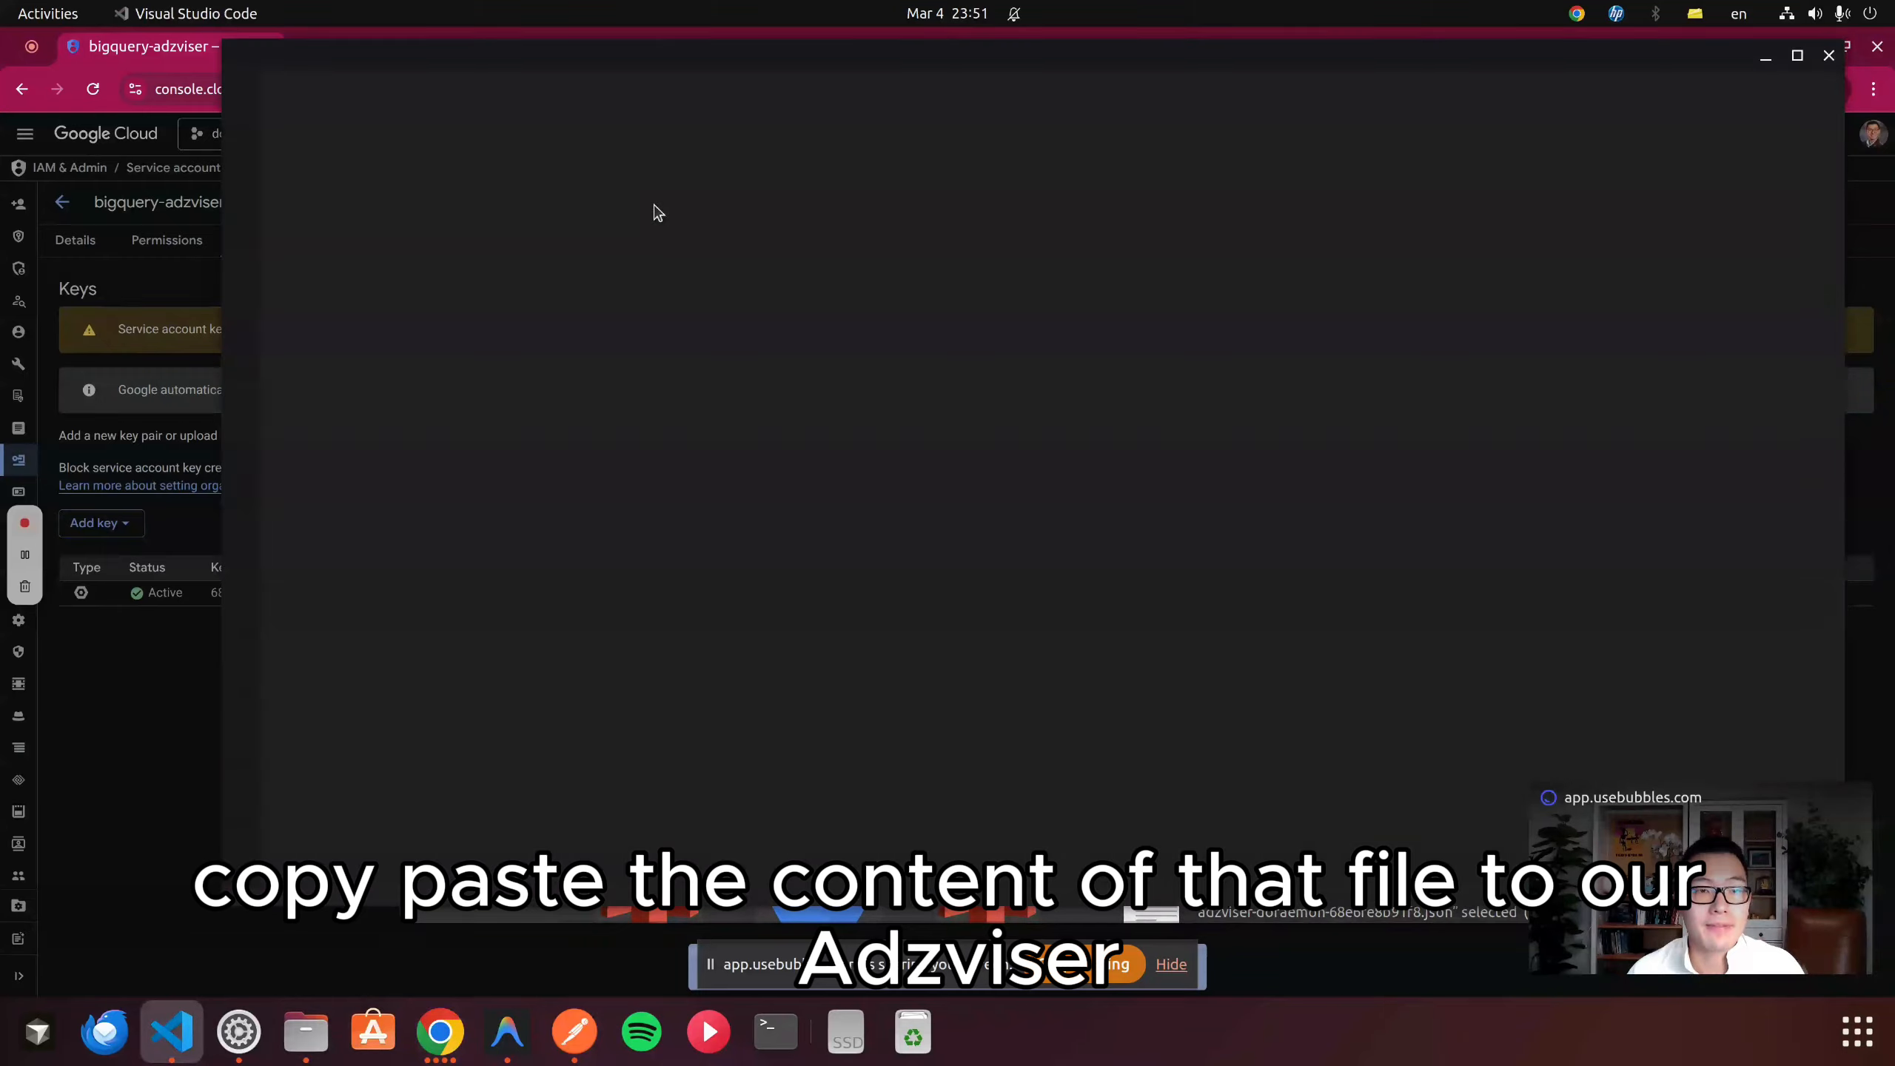
pyautogui.moveTo(494, 385); pyautogui.dragTo(277, 98)
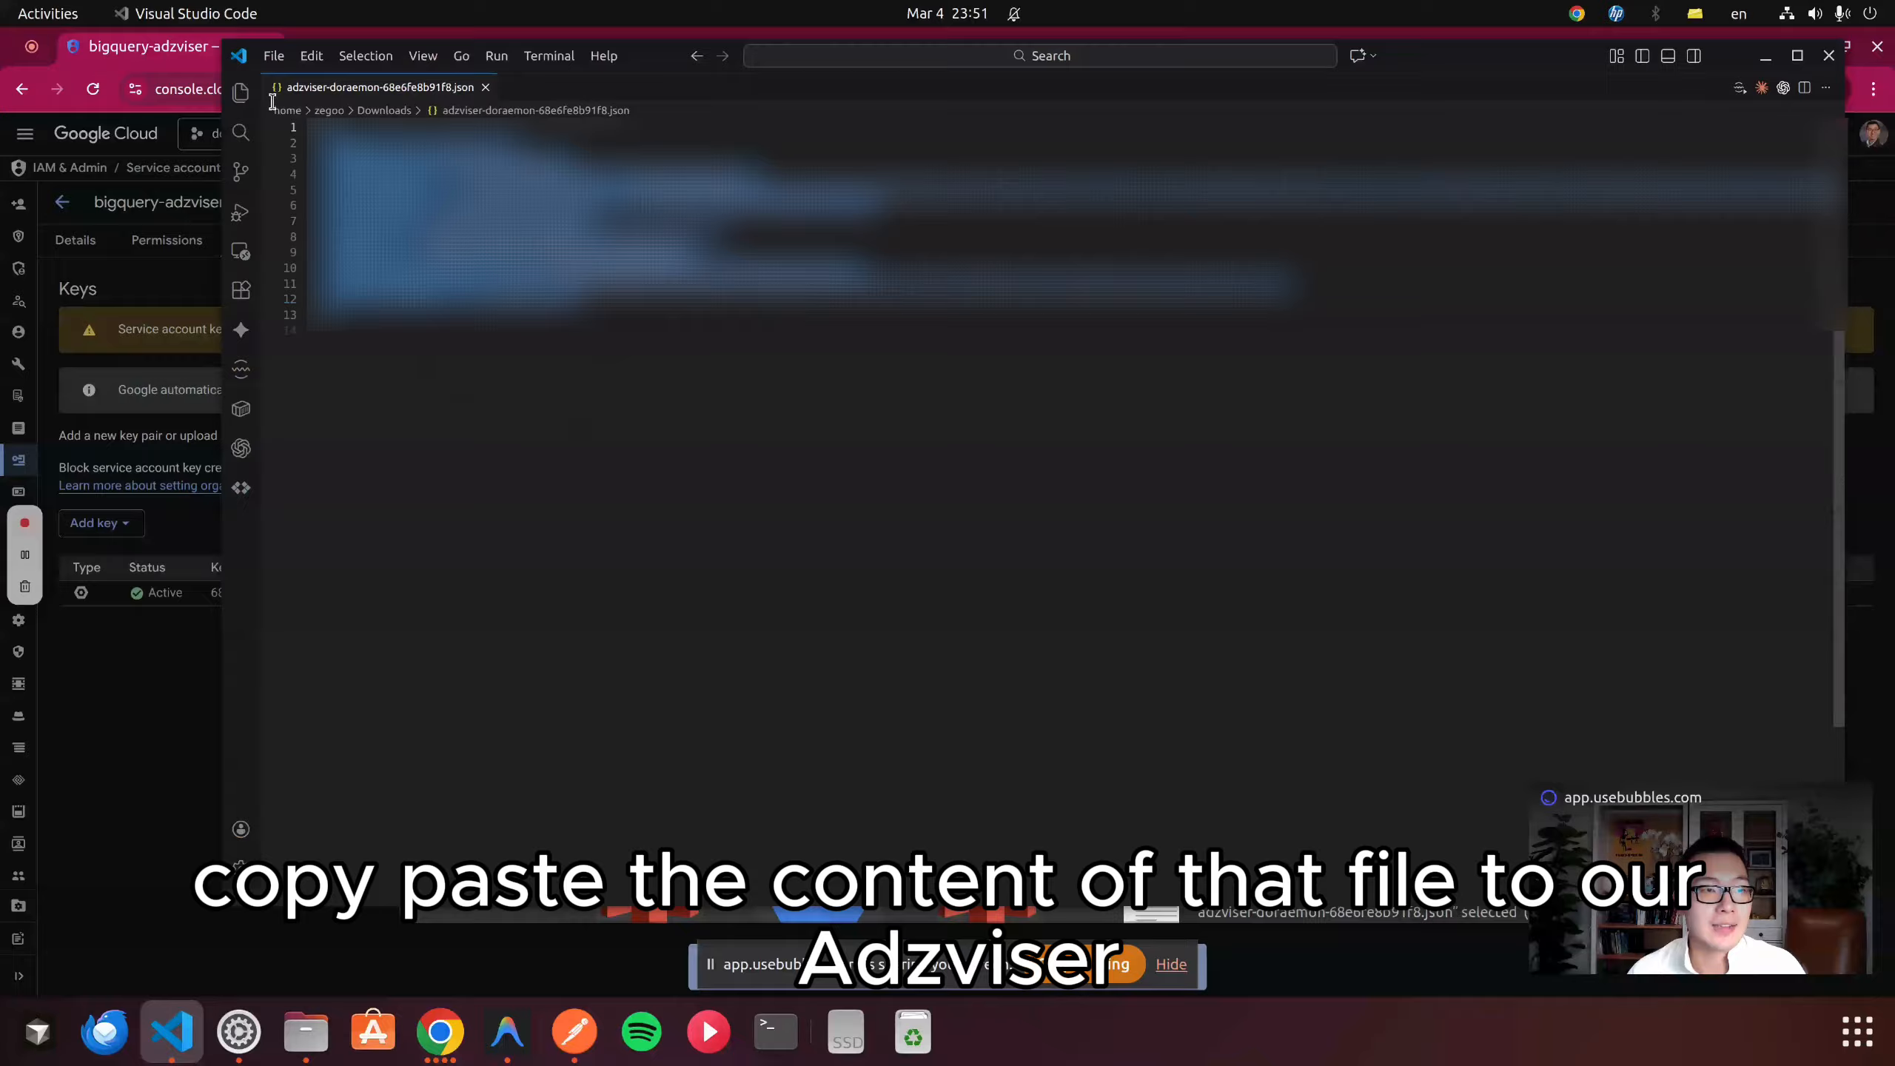
# - Return to the Adzviser setup, paste the private key file content as the Service Account JSON and enlarge that text area
pyautogui.click(127, 670)
pyautogui.click(471, 55)
pyautogui.scroll(-5, 795, 690)
pyautogui.click(739, 681)
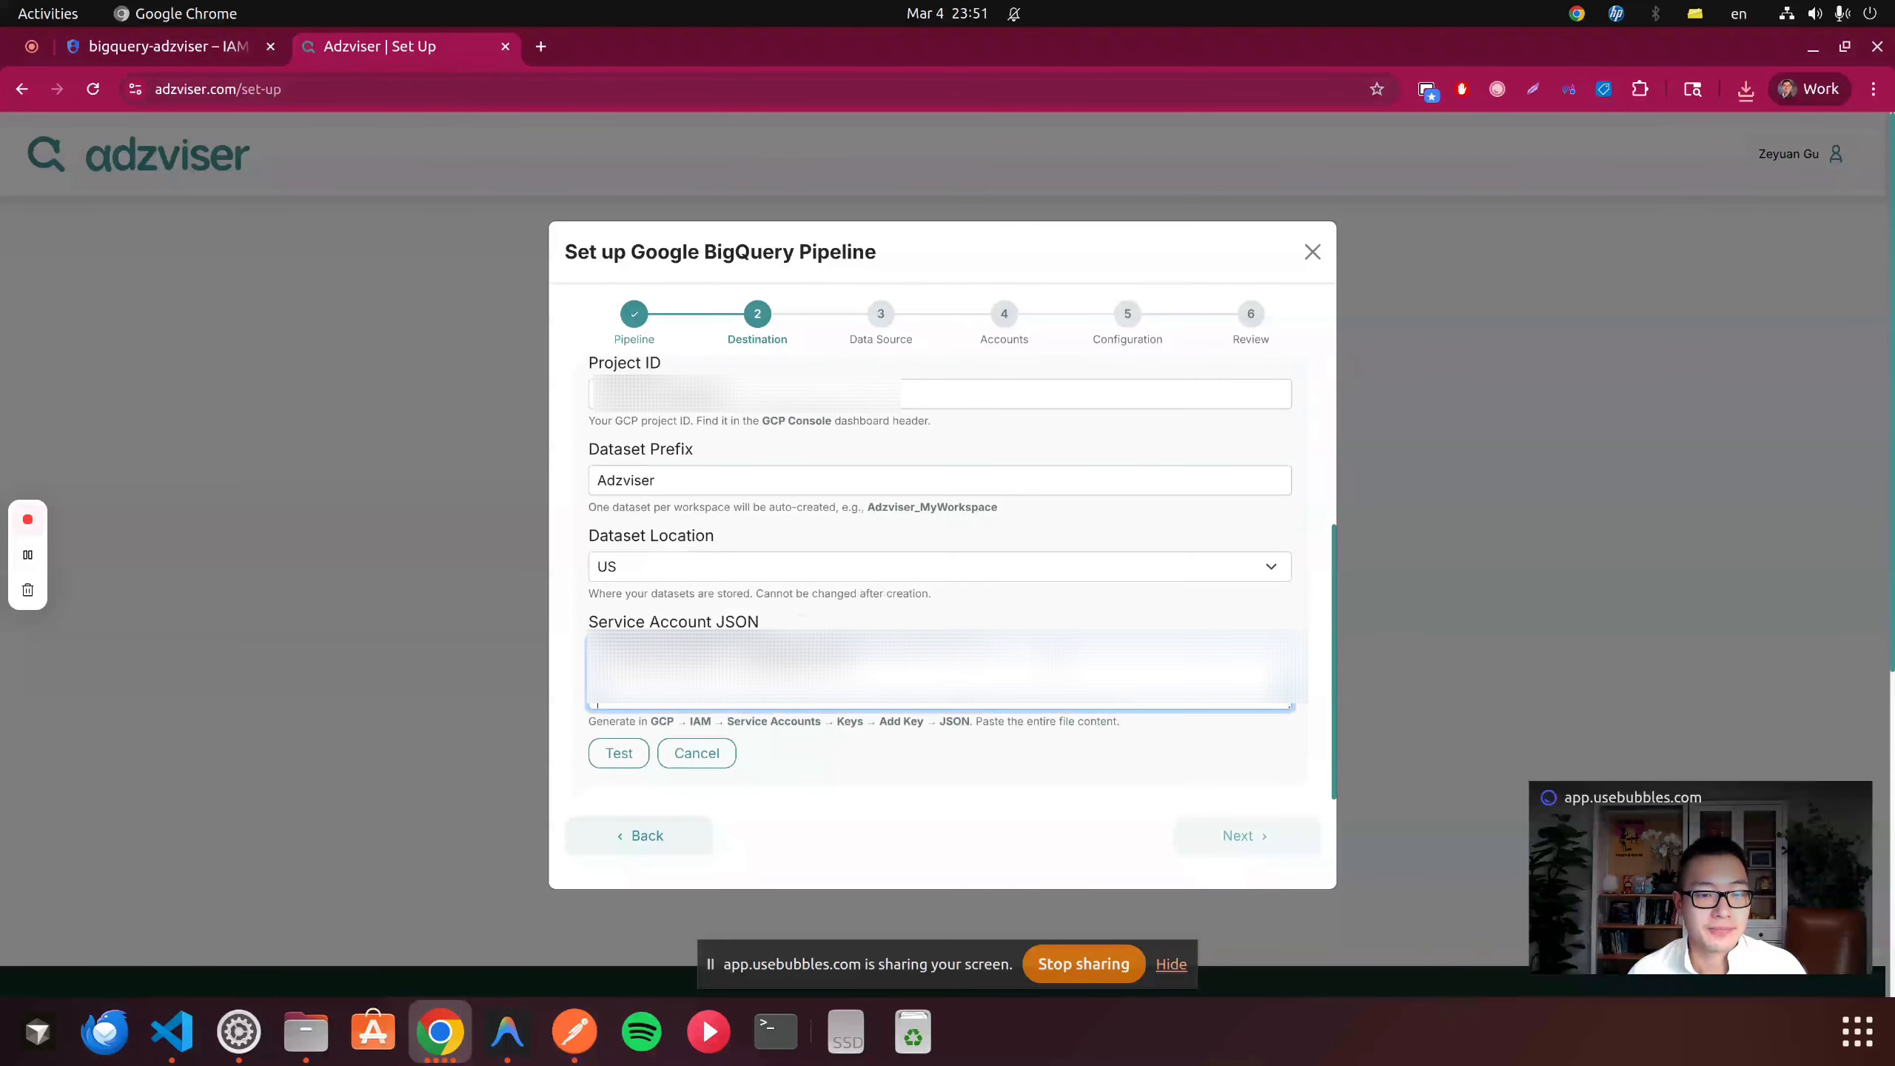
pyautogui.hotkey('ctrl', 'v')
pyautogui.moveTo(1288, 705); pyautogui.dragTo(1288, 891)
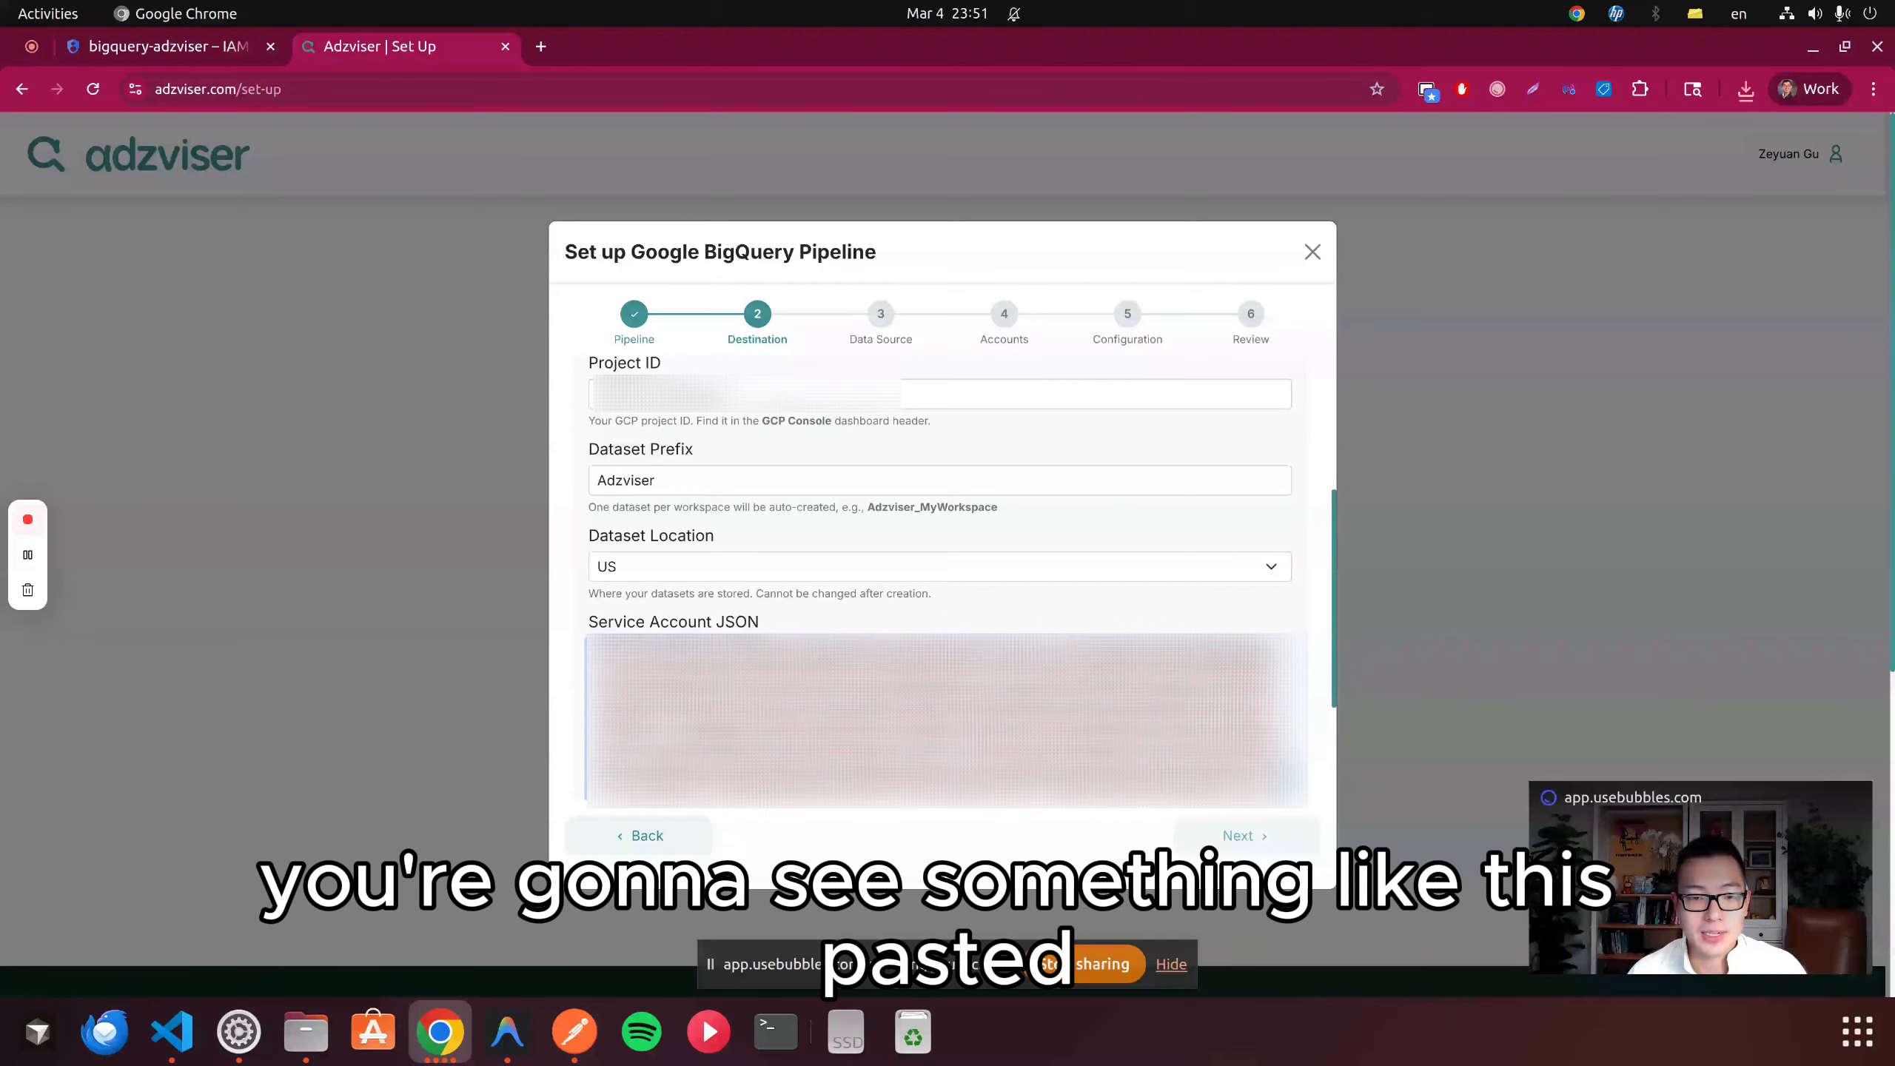
# - Test the BigQuery connection with the entered credentials and save the destination
pyautogui.scroll(5, 1045, 731)
pyautogui.scroll(-3, 1133, 626)
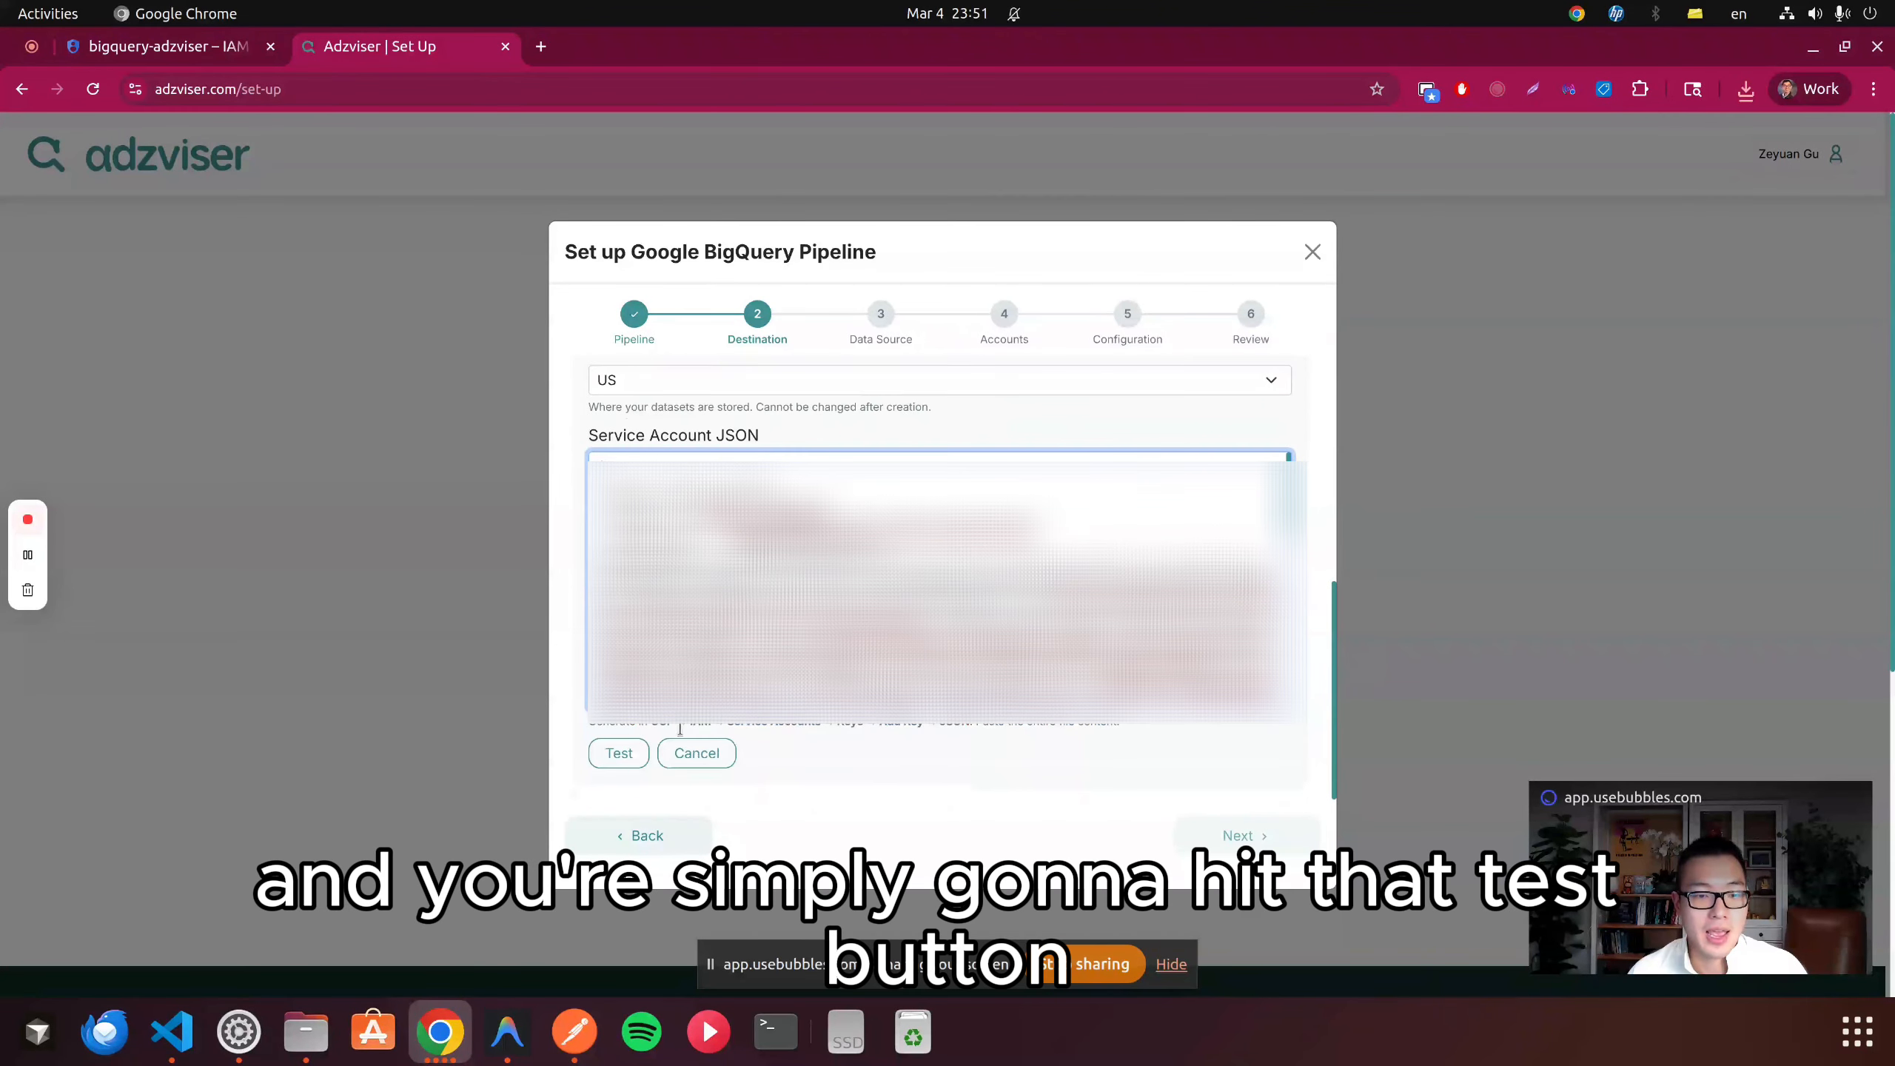
pyautogui.click(619, 753)
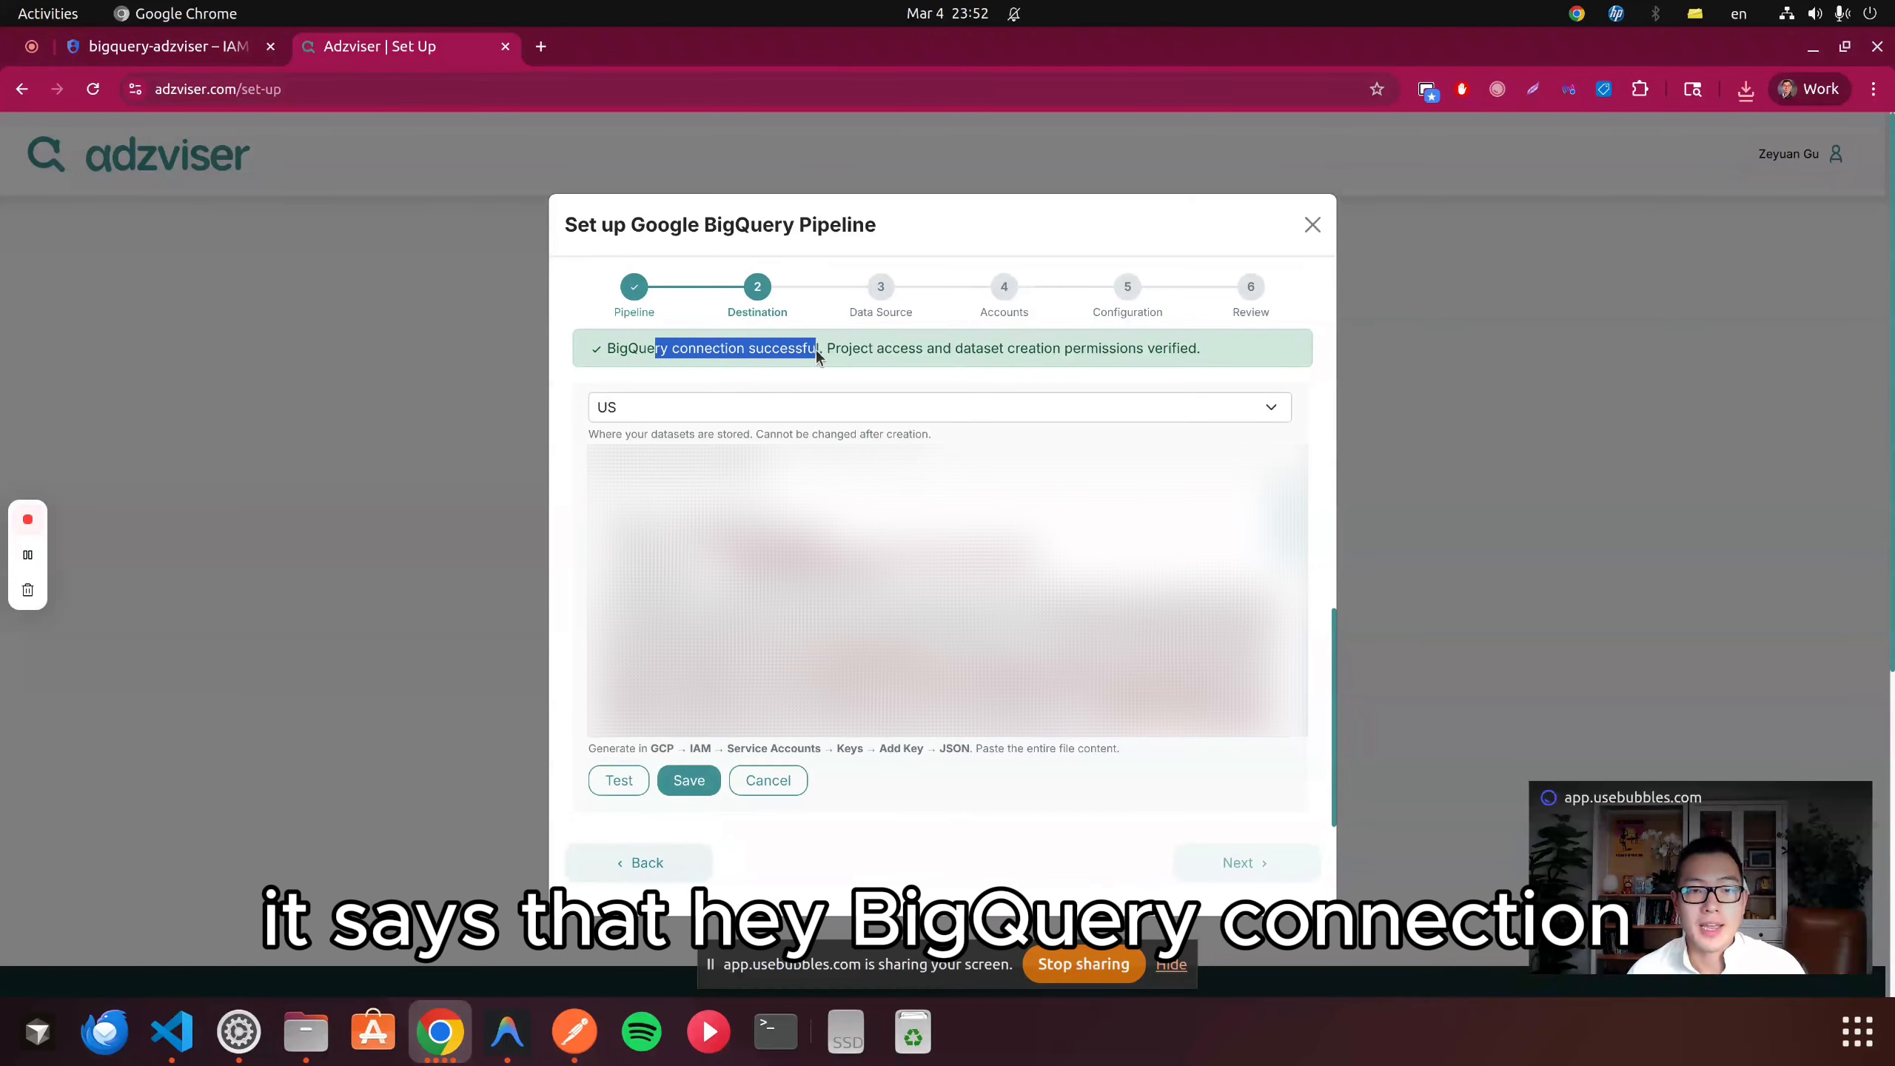
pyautogui.click(686, 781)
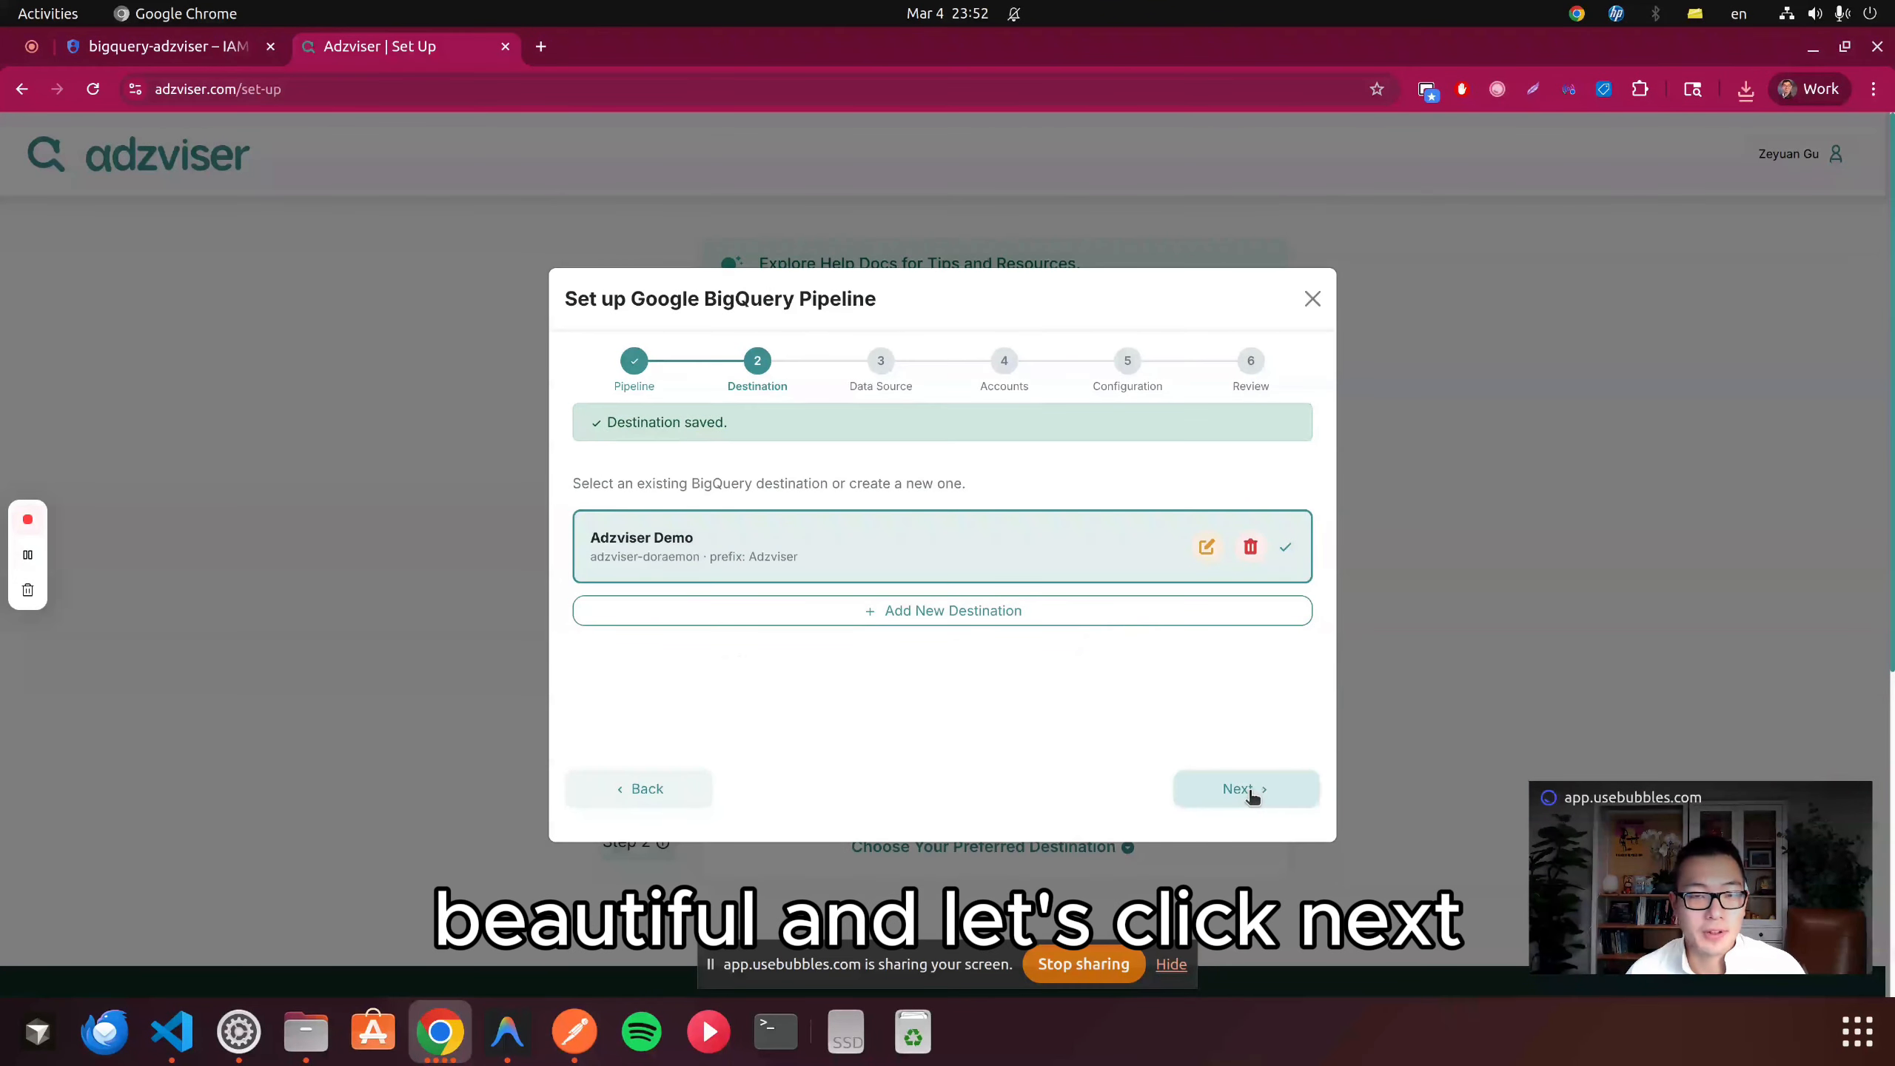
# - Choose Facebook Ads as the pipeline's data source and include the Demo account
pyautogui.click(1247, 789)
pyautogui.scroll(-10, 879, 563)
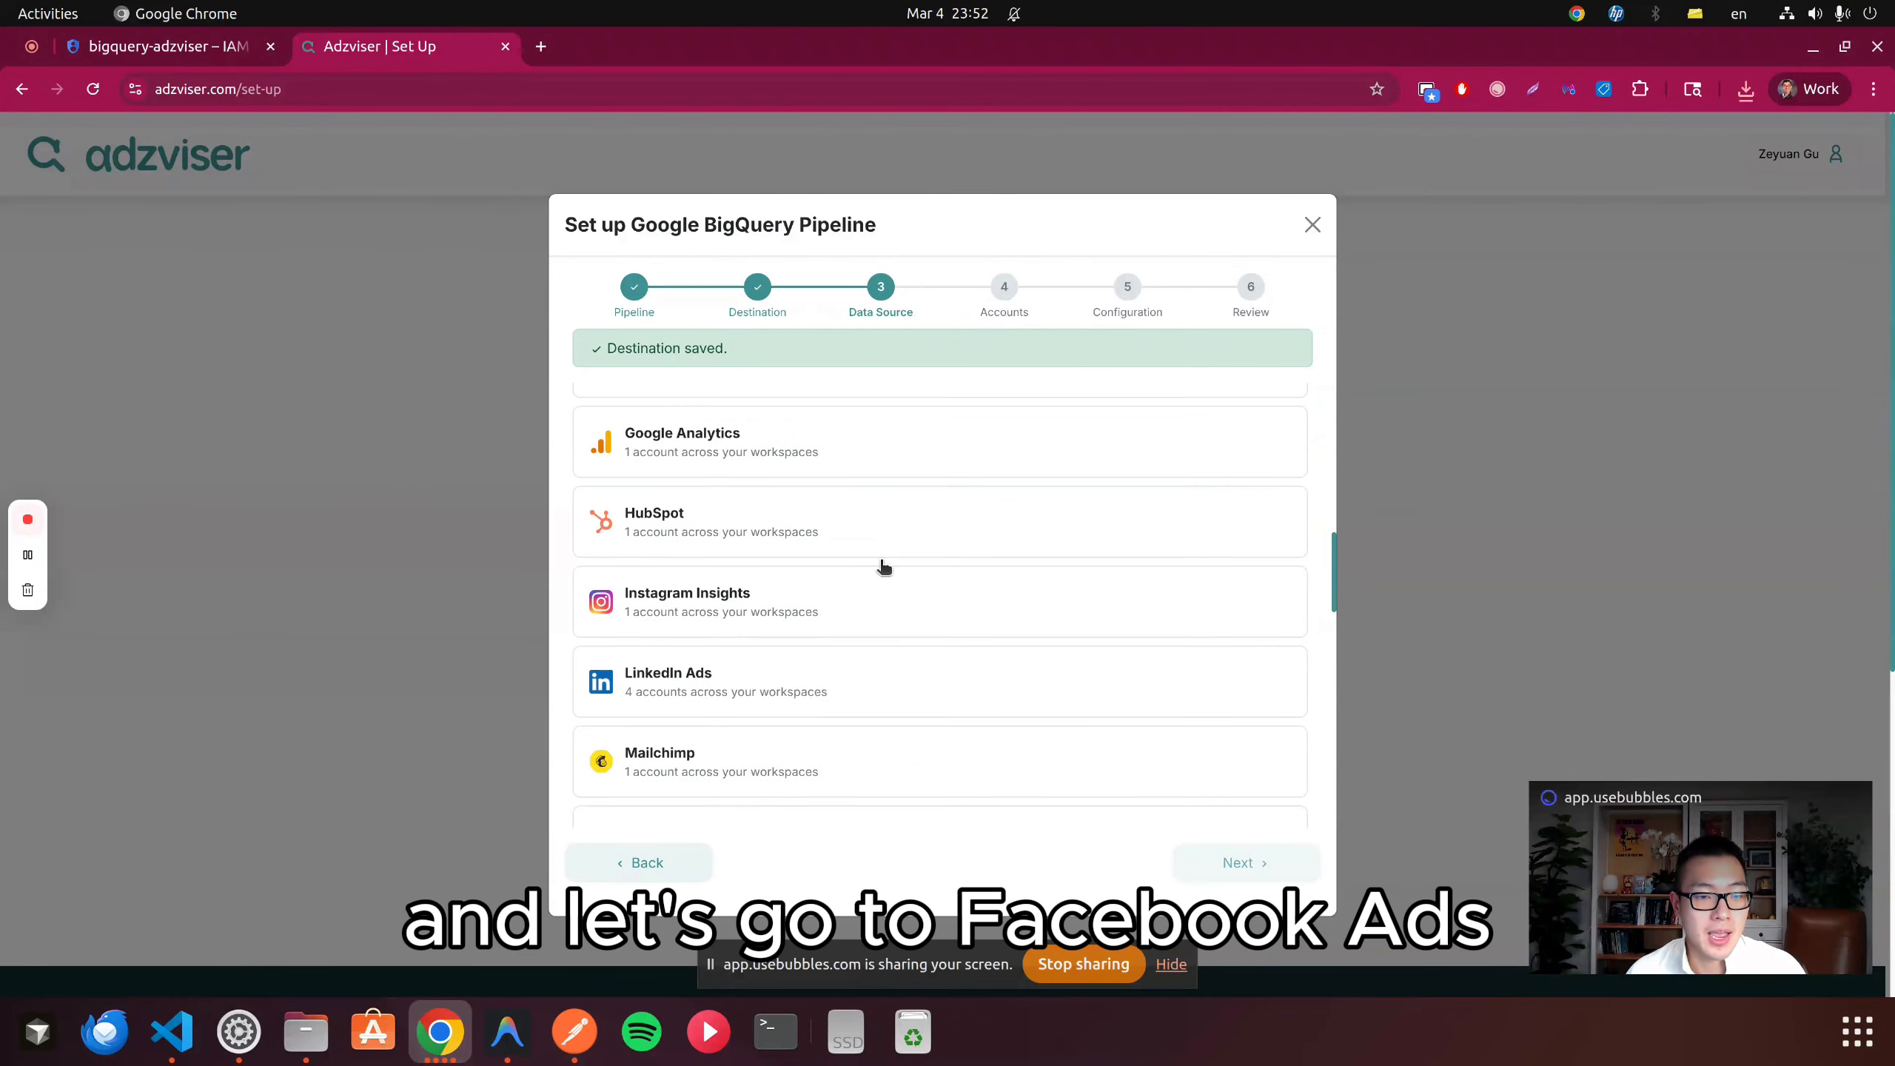
pyautogui.scroll(7, 843, 565)
pyautogui.scroll(-5, 795, 590)
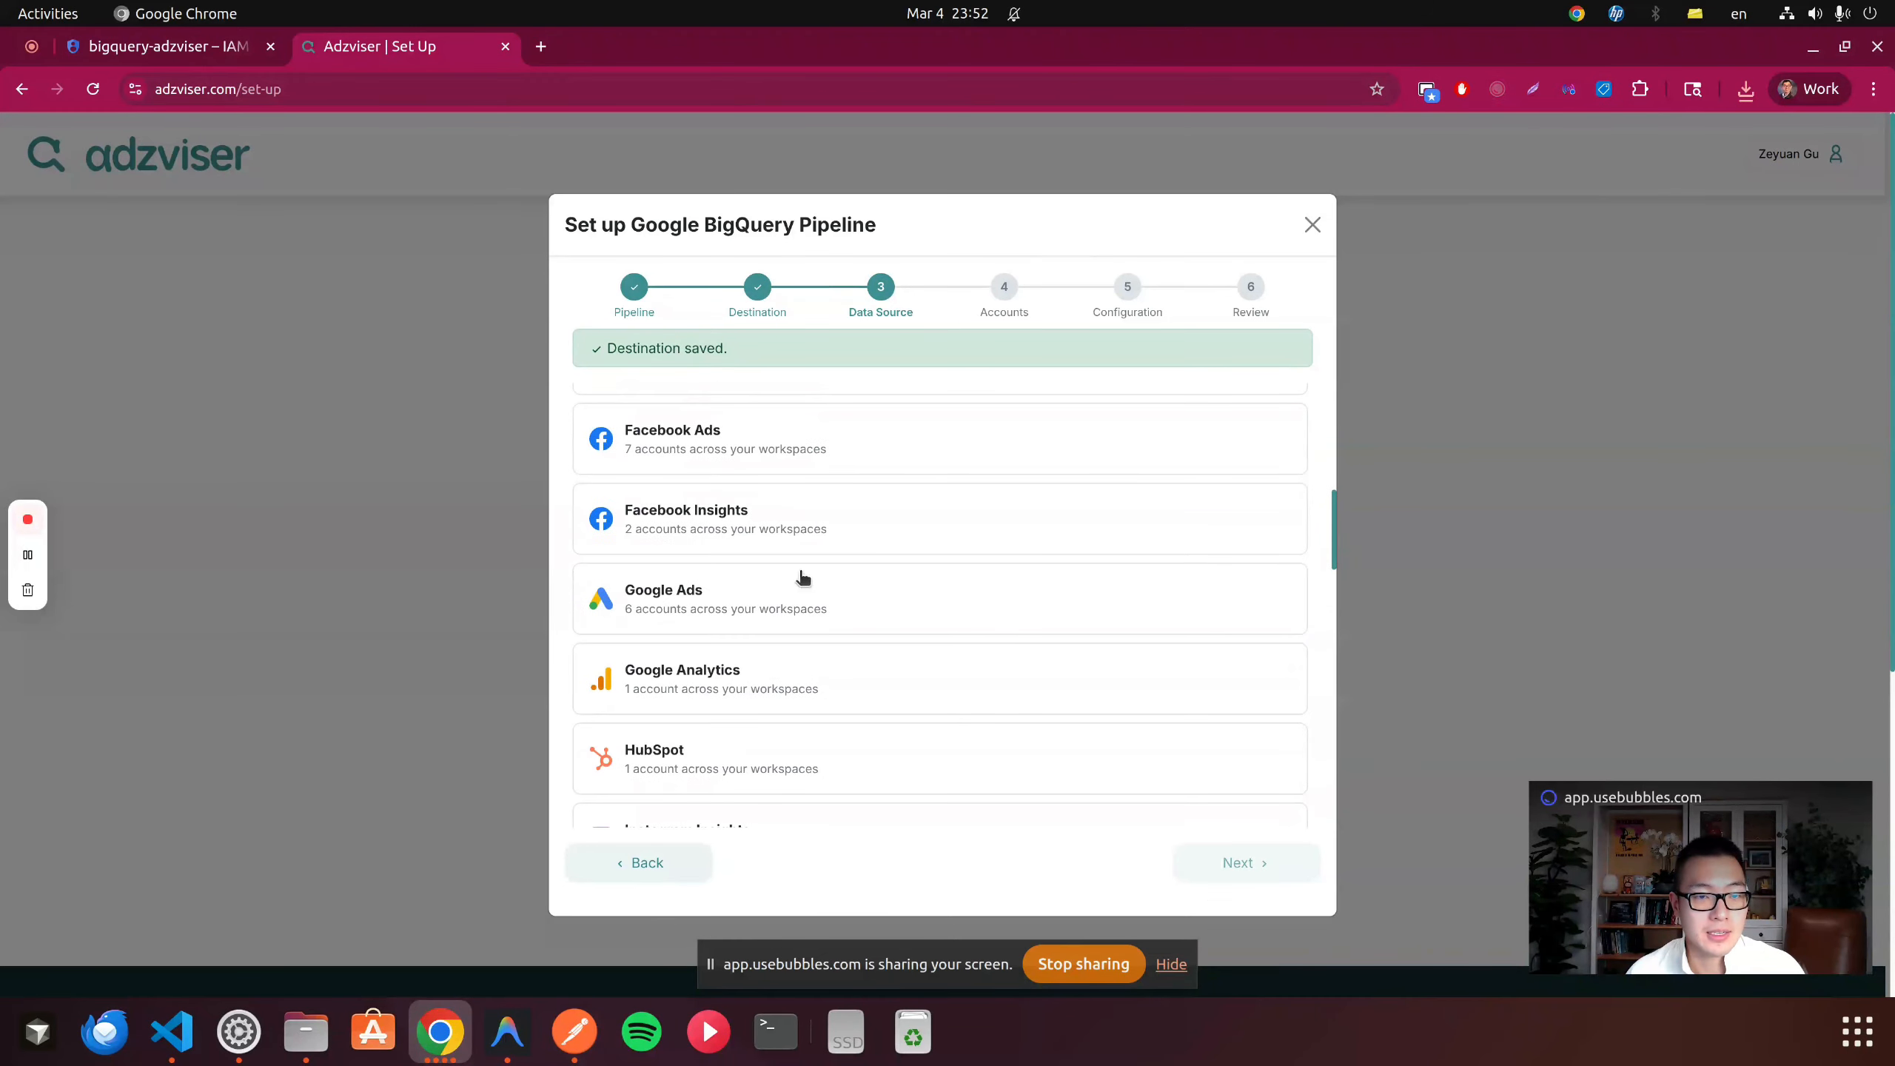
pyautogui.click(739, 444)
pyautogui.click(1247, 863)
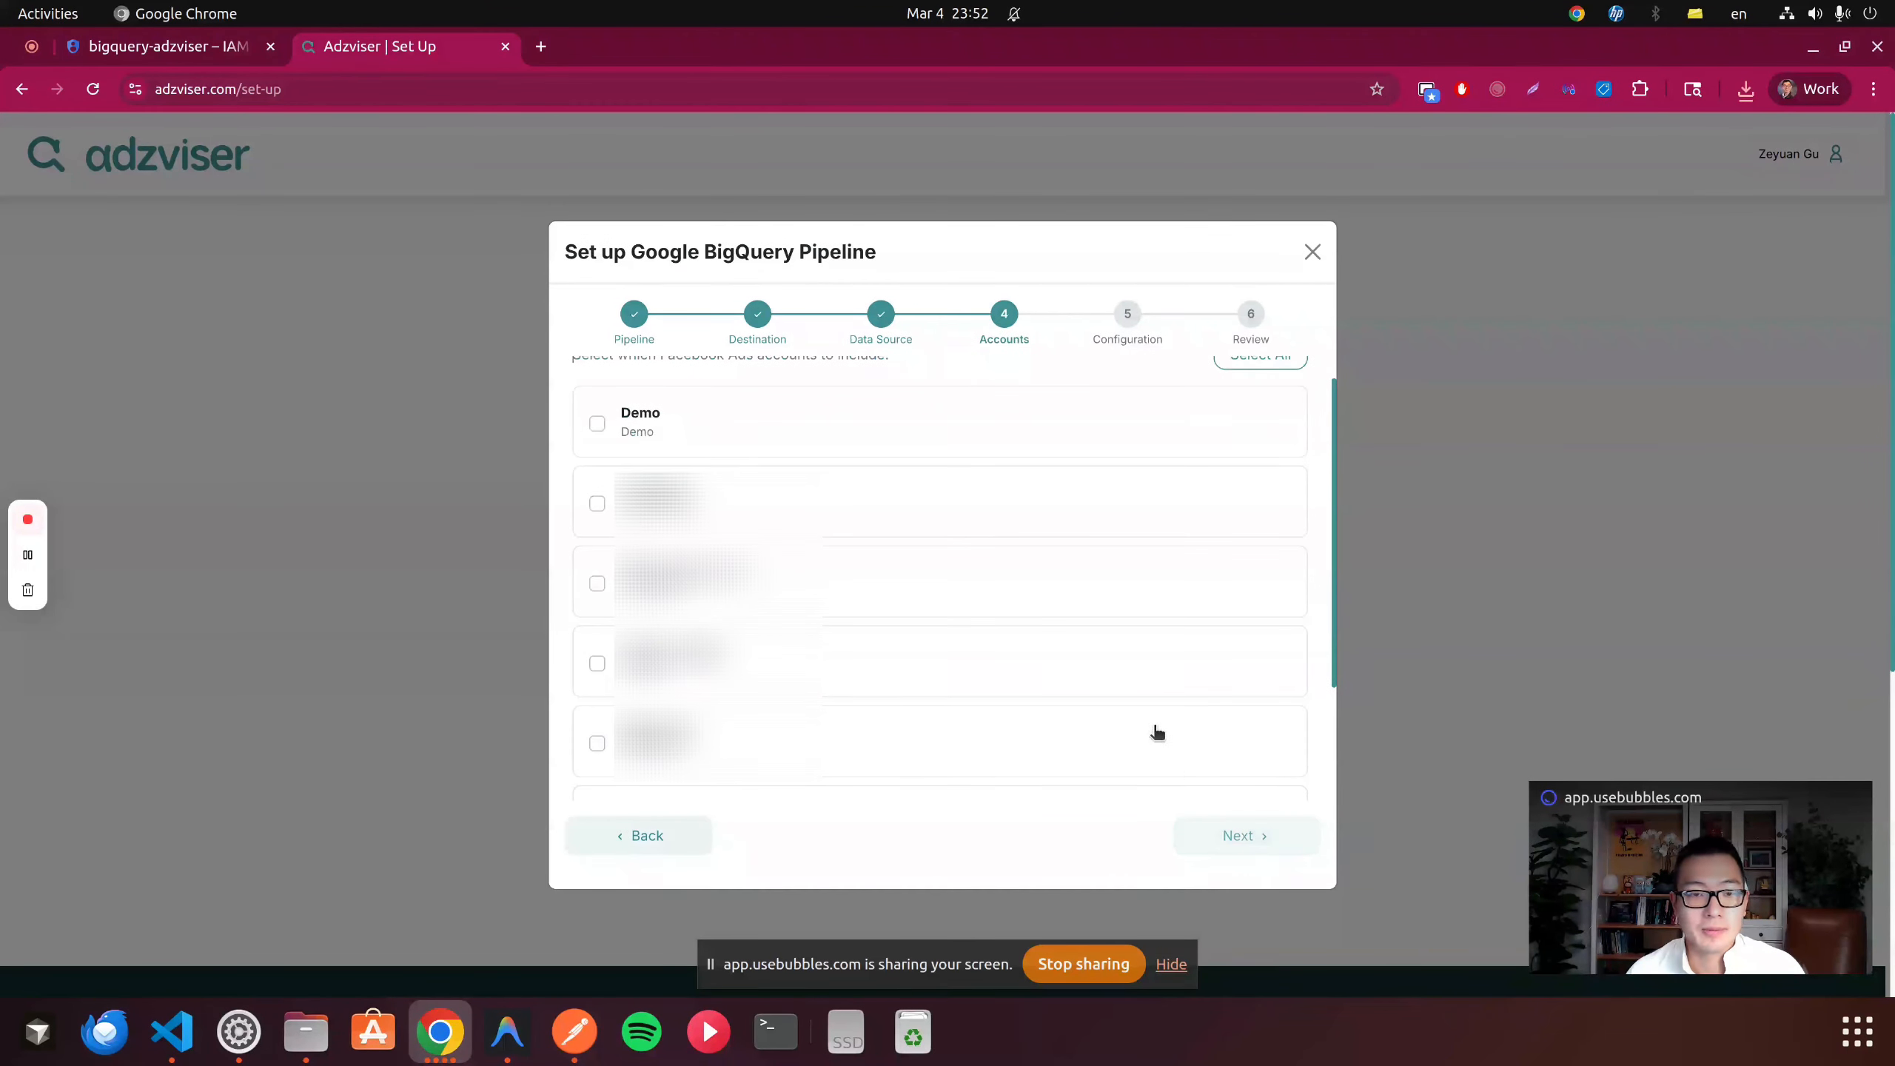
pyautogui.click(662, 439)
pyautogui.click(1273, 836)
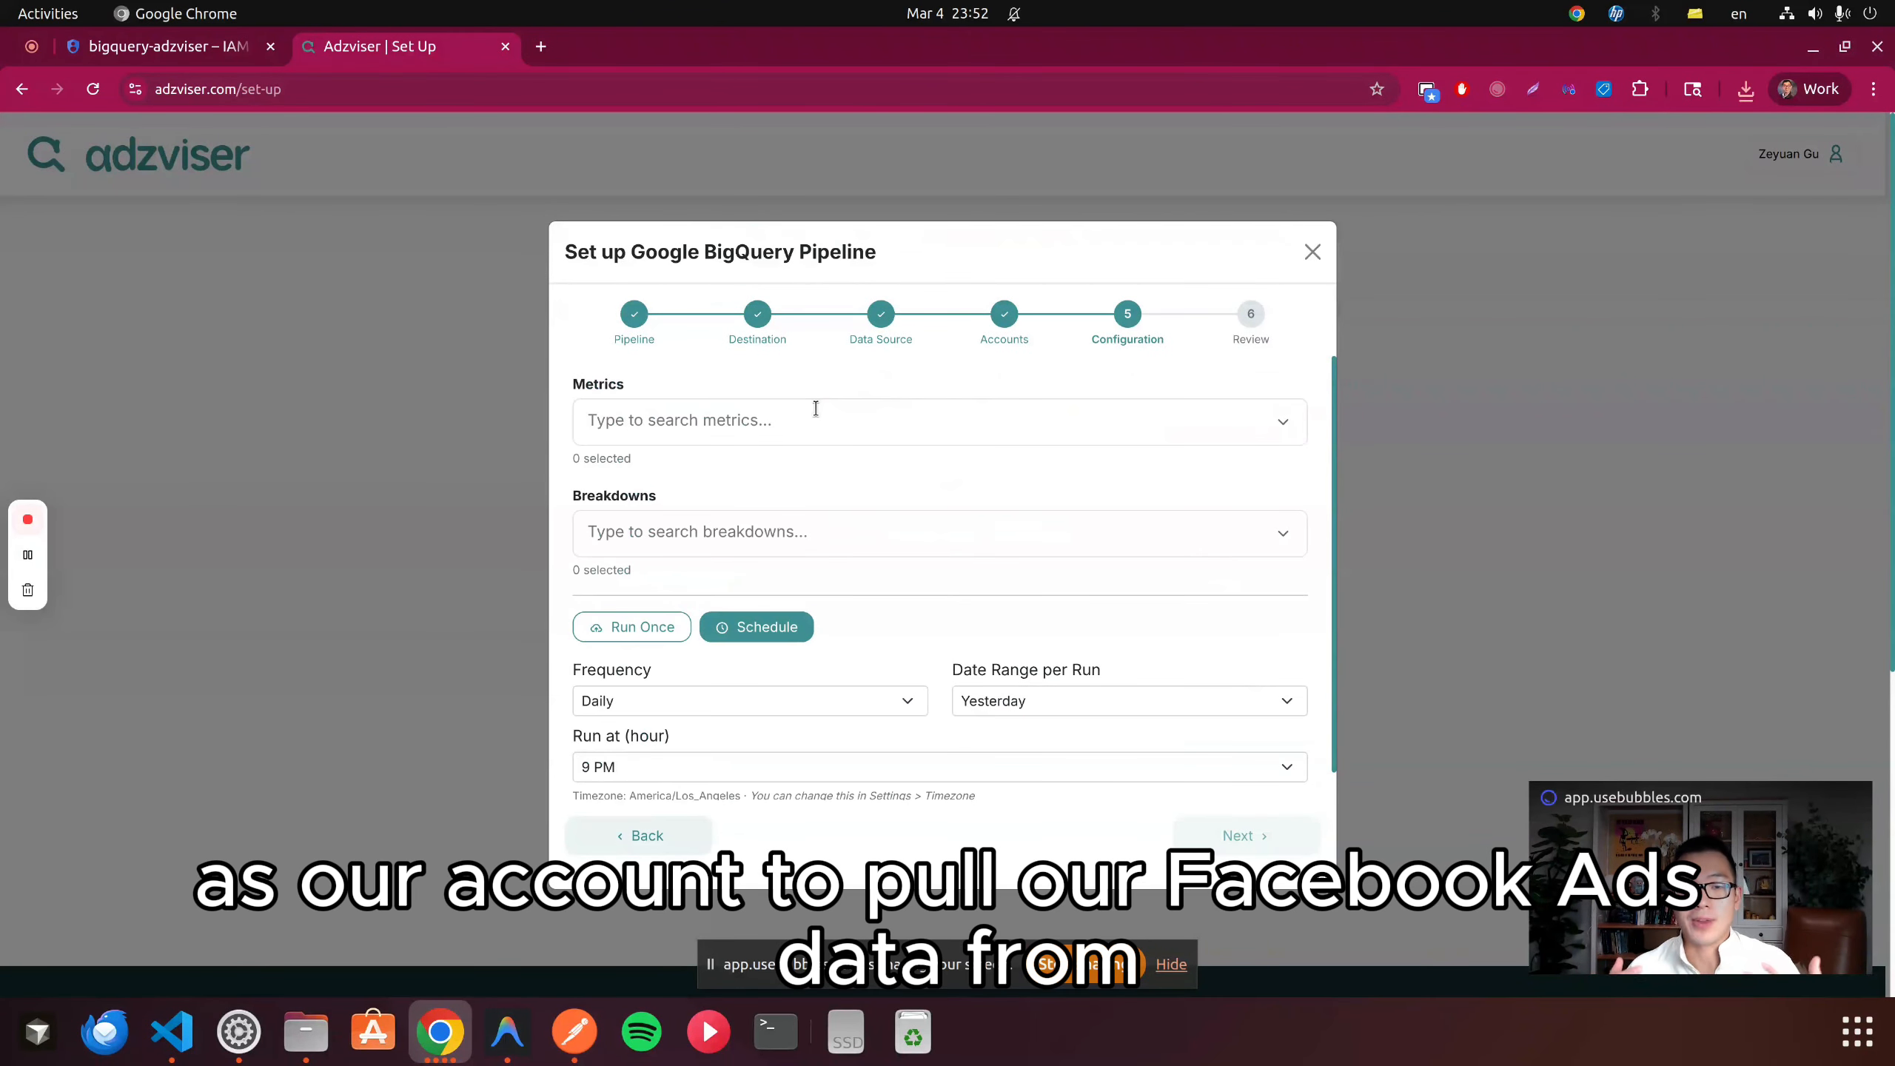
# - Add Impressions, Reach, Spend and Link Clicks as the pipeline's metrics
pyautogui.click(768, 423)
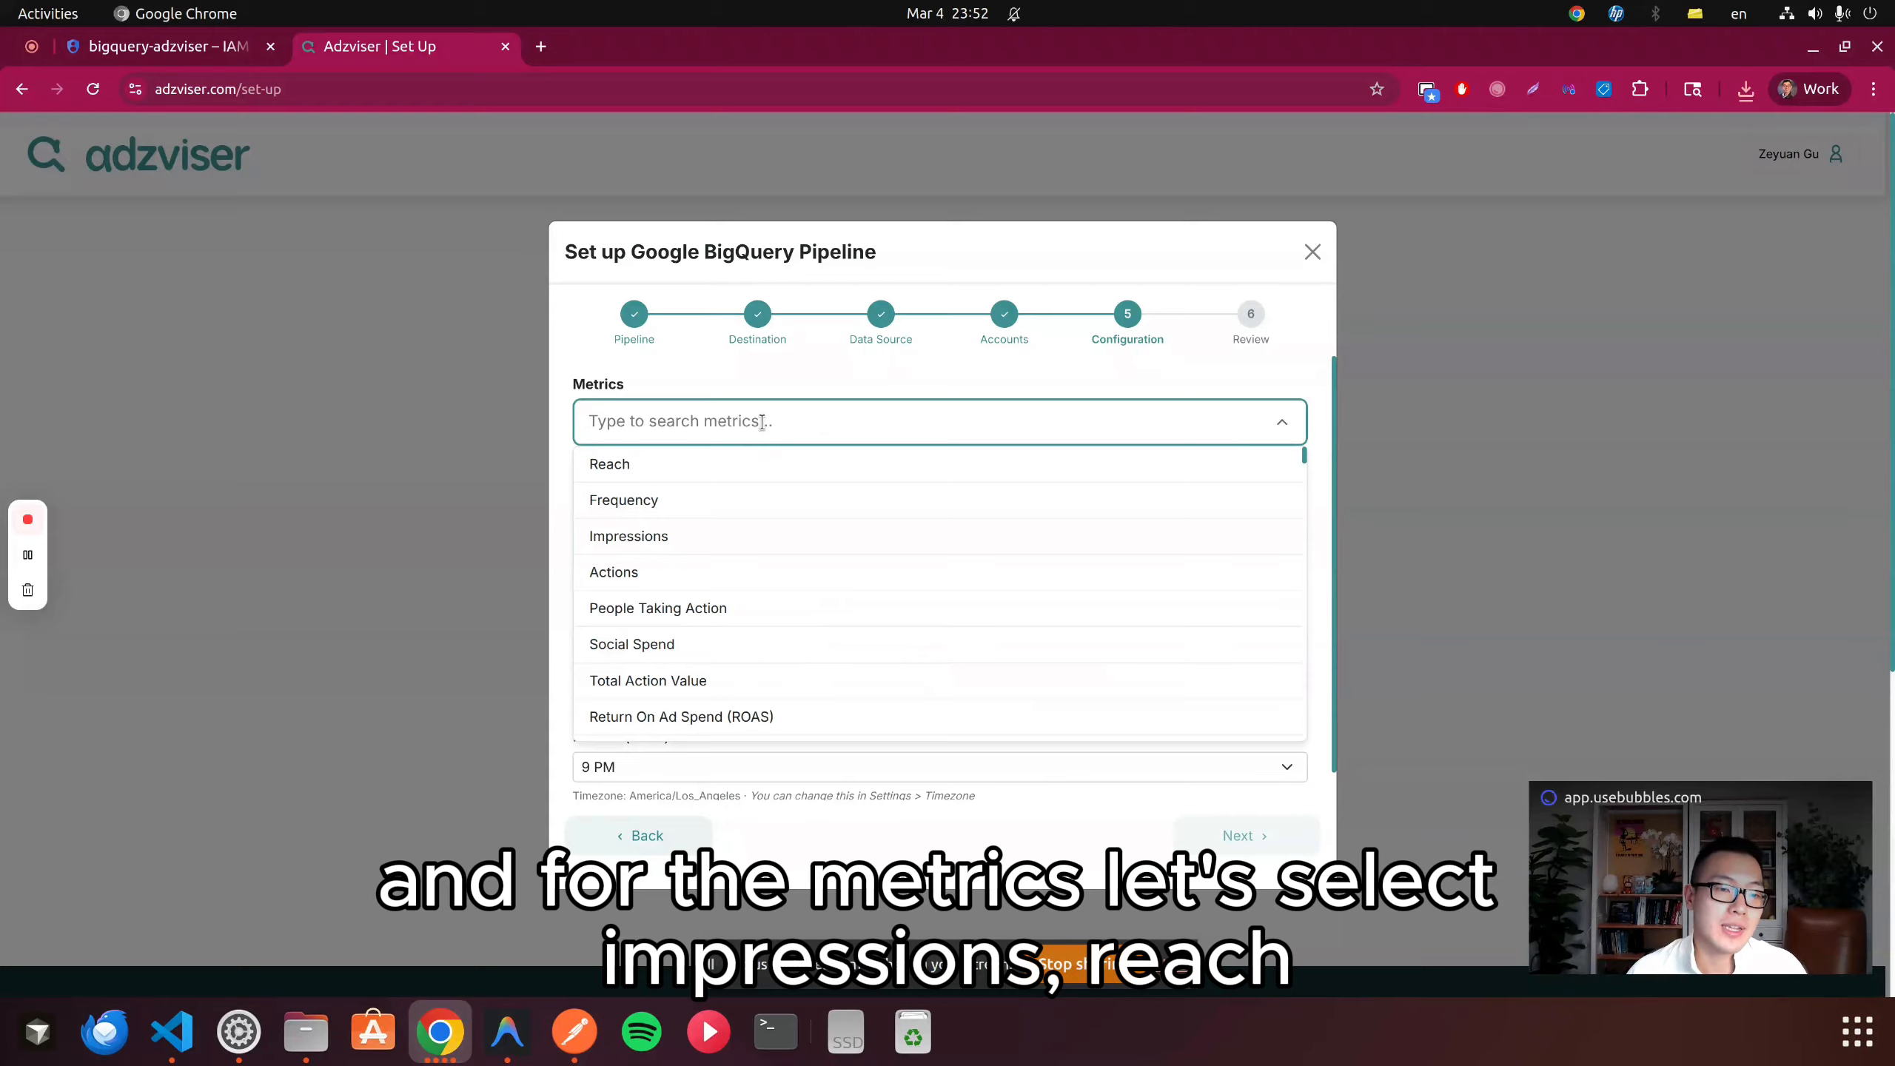
pyautogui.click(690, 544)
pyautogui.click(696, 477)
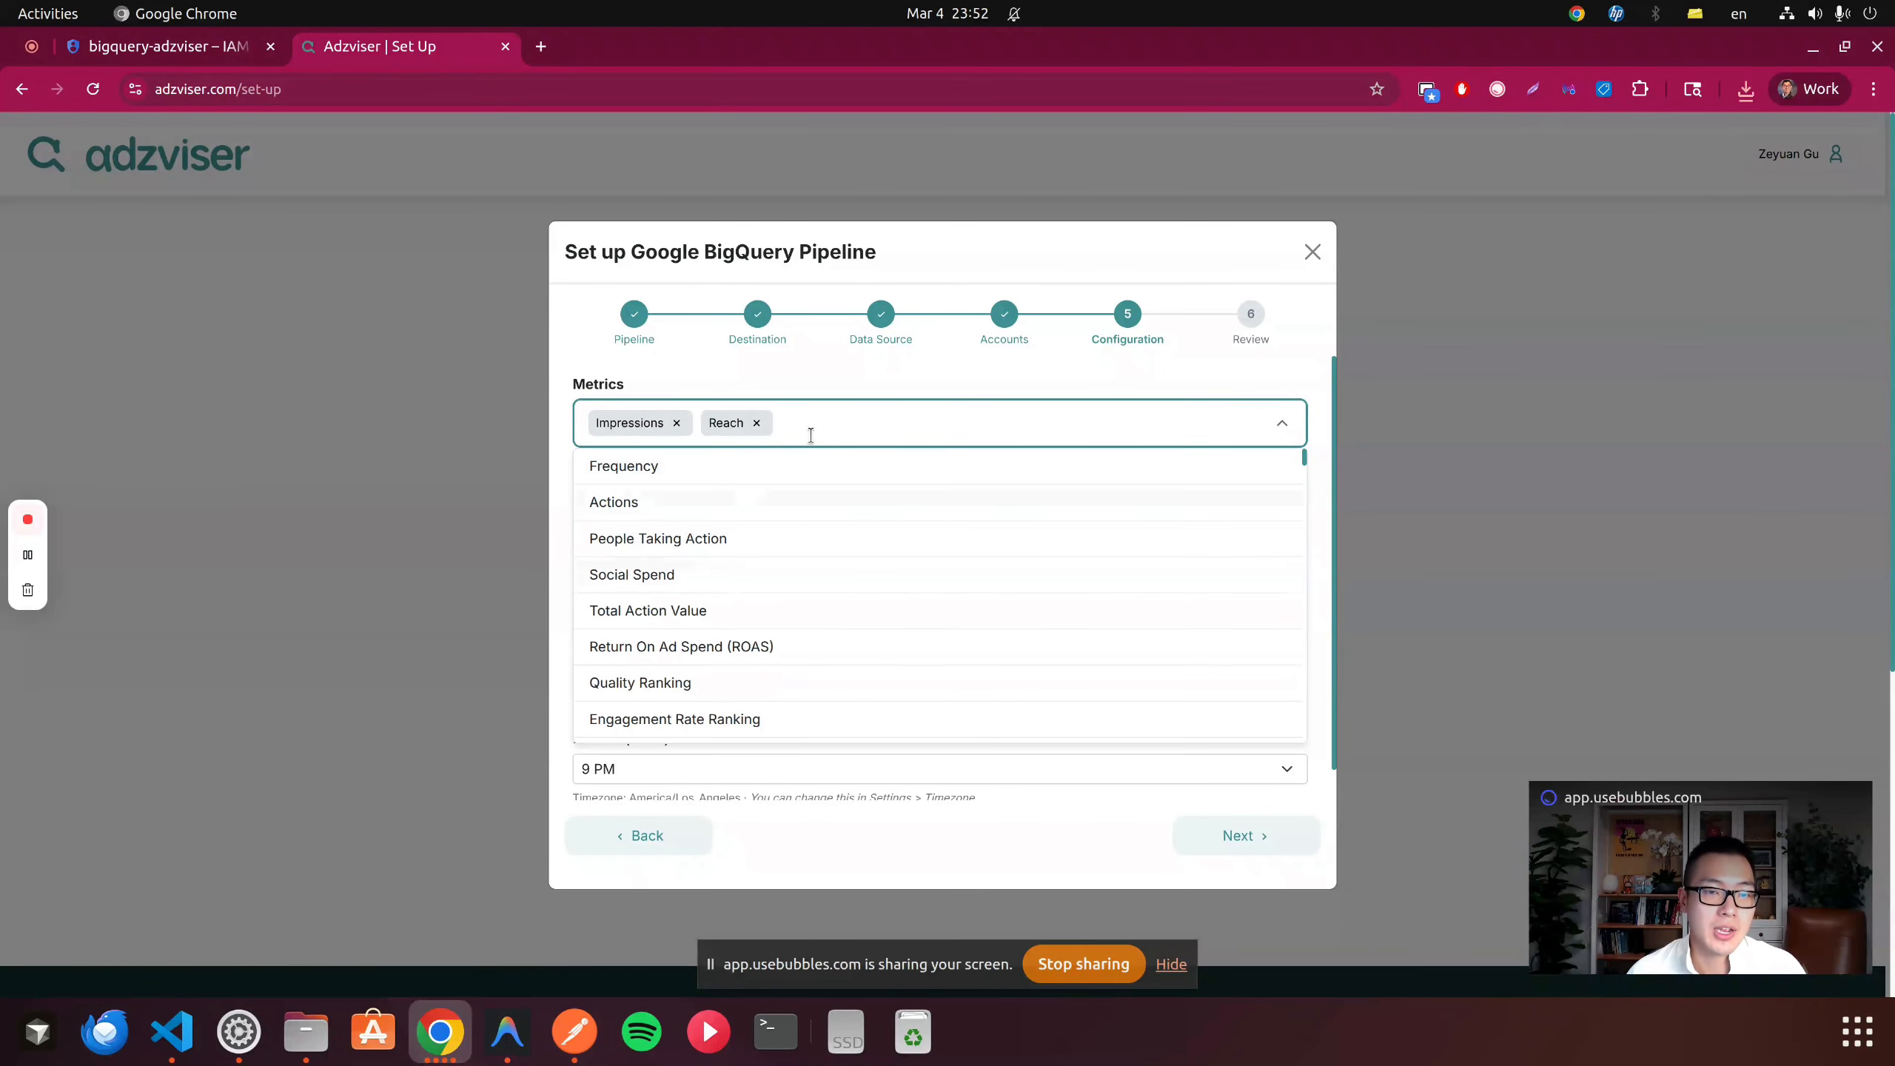
pyautogui.write('spend')
pyautogui.click(821, 538)
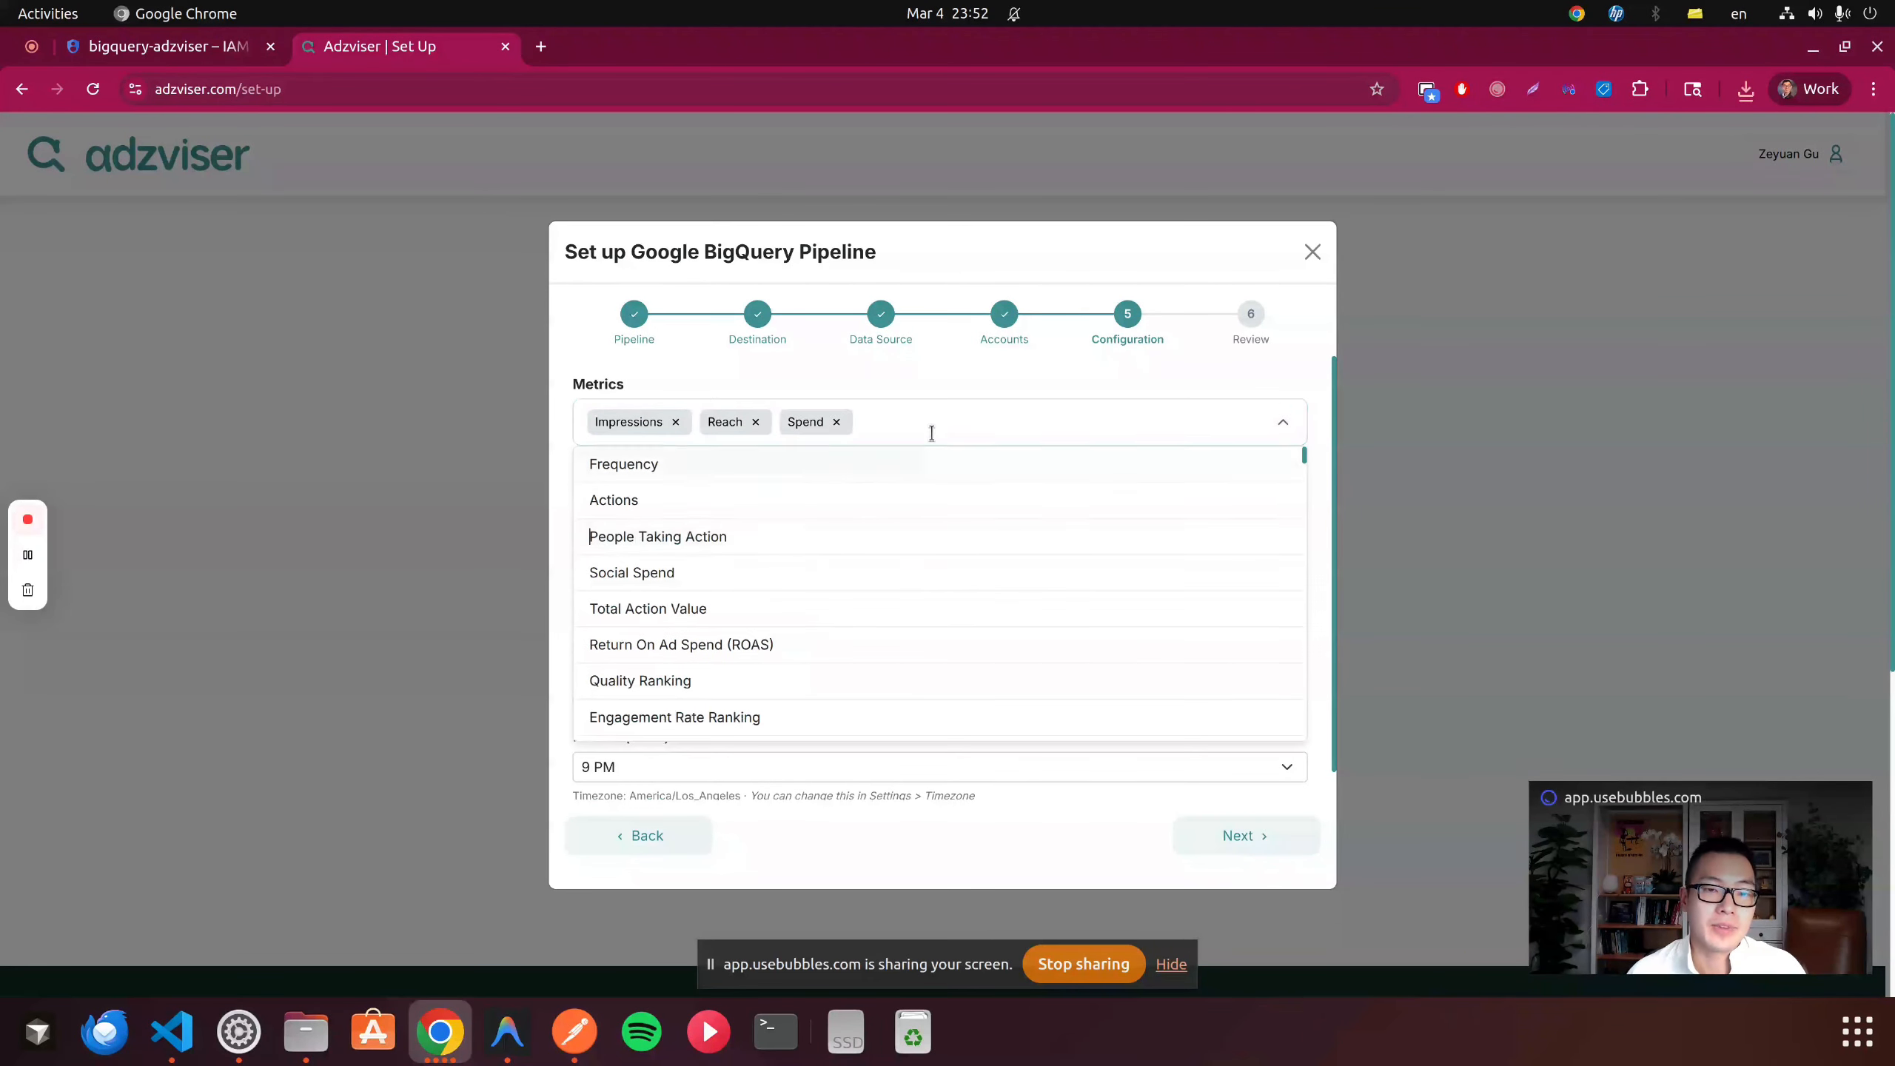
pyautogui.write('link')
pyautogui.click(914, 467)
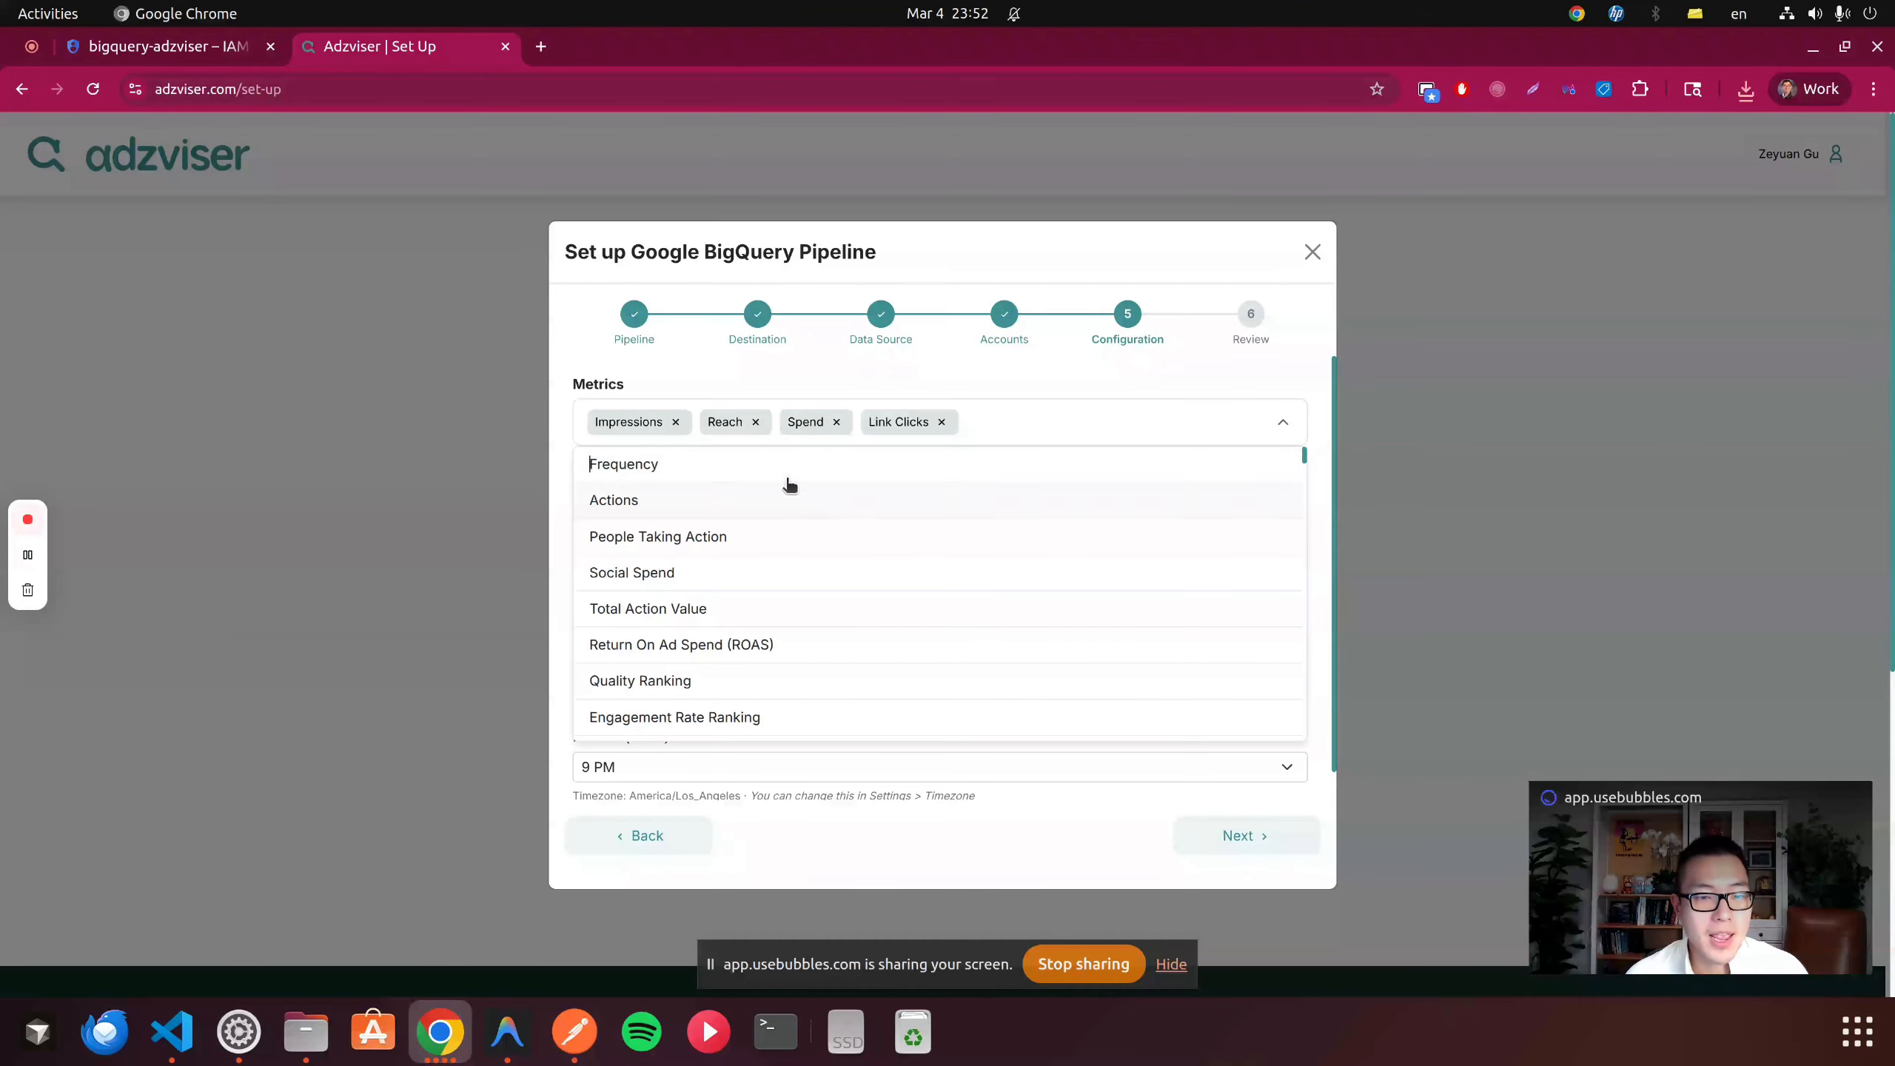
pyautogui.click(981, 453)
# - Add Account Name and Campaign Name as the pipeline's breakdowns
pyautogui.click(833, 536)
pyautogui.click(753, 575)
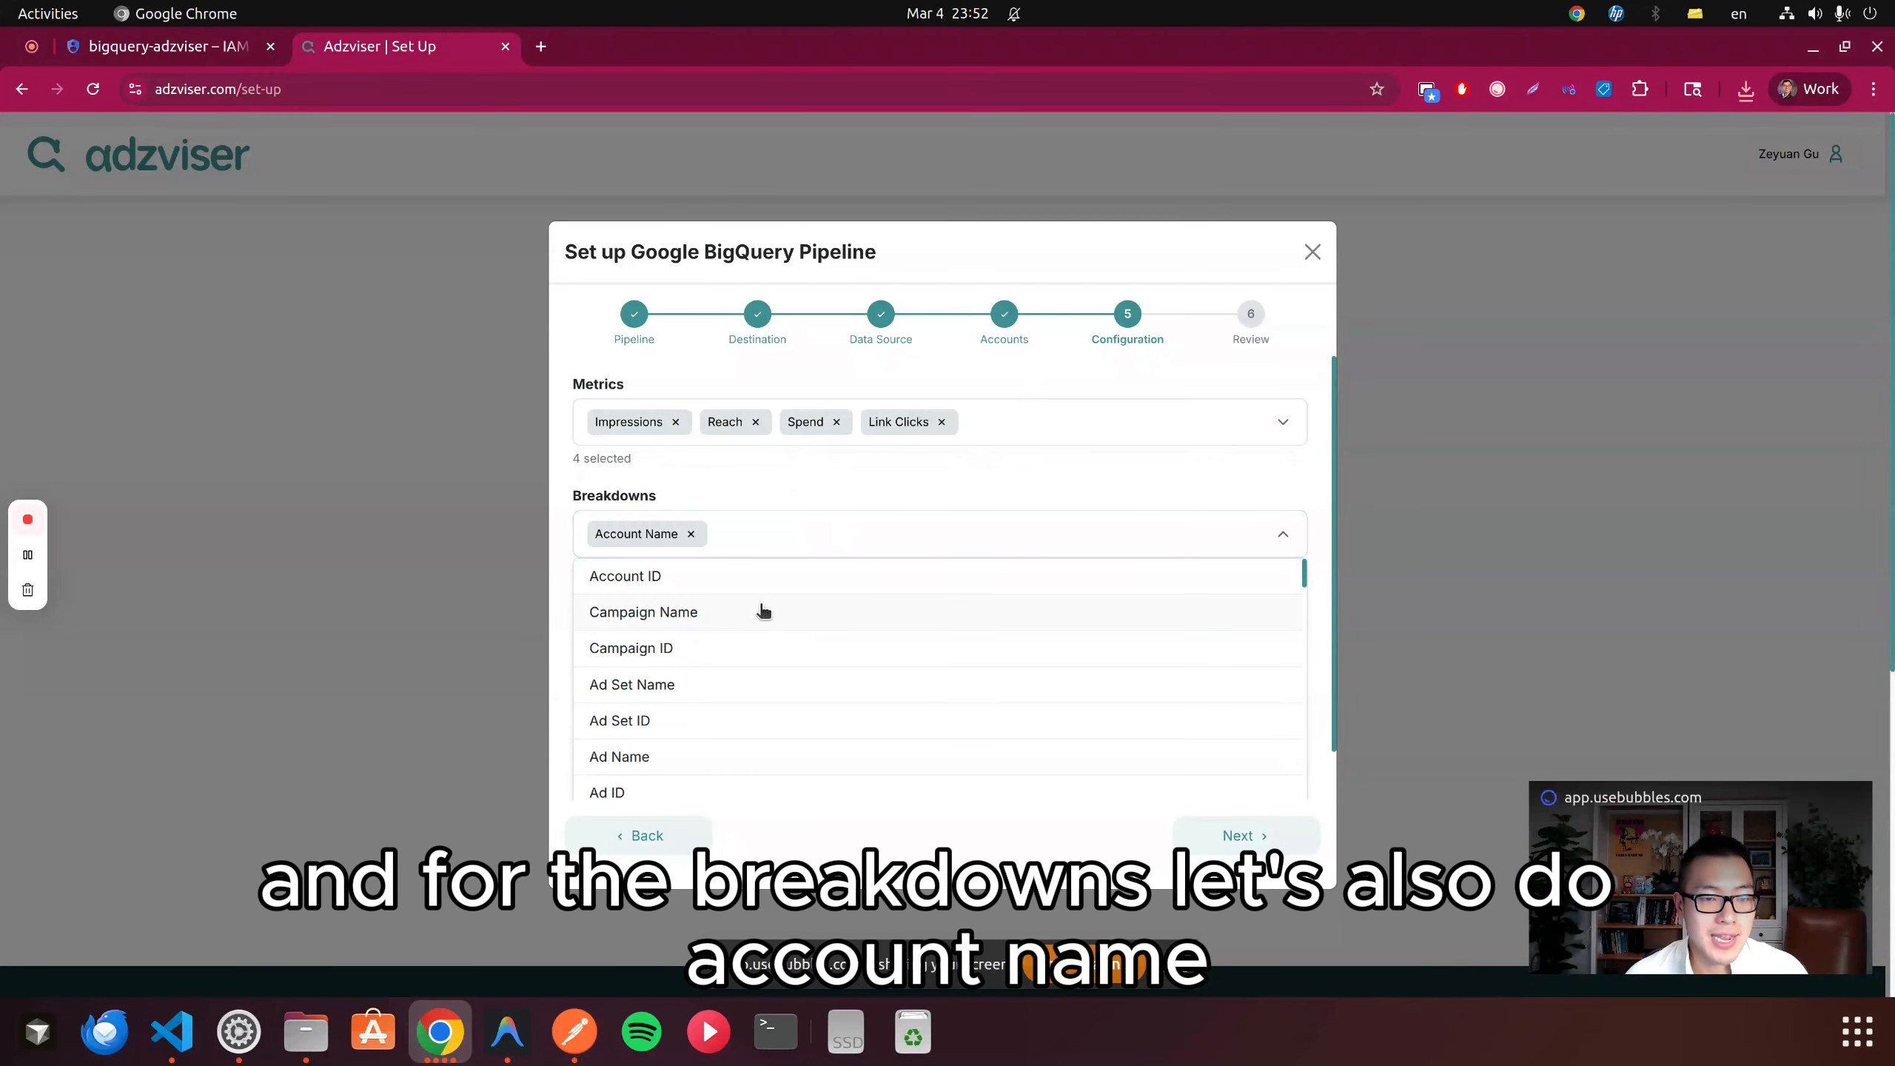
pyautogui.click(735, 616)
pyautogui.click(874, 559)
# - Set the pipeline to run once for the last 7 days with daily granularity, and preview its data
pyautogui.scroll(-1, 851, 583)
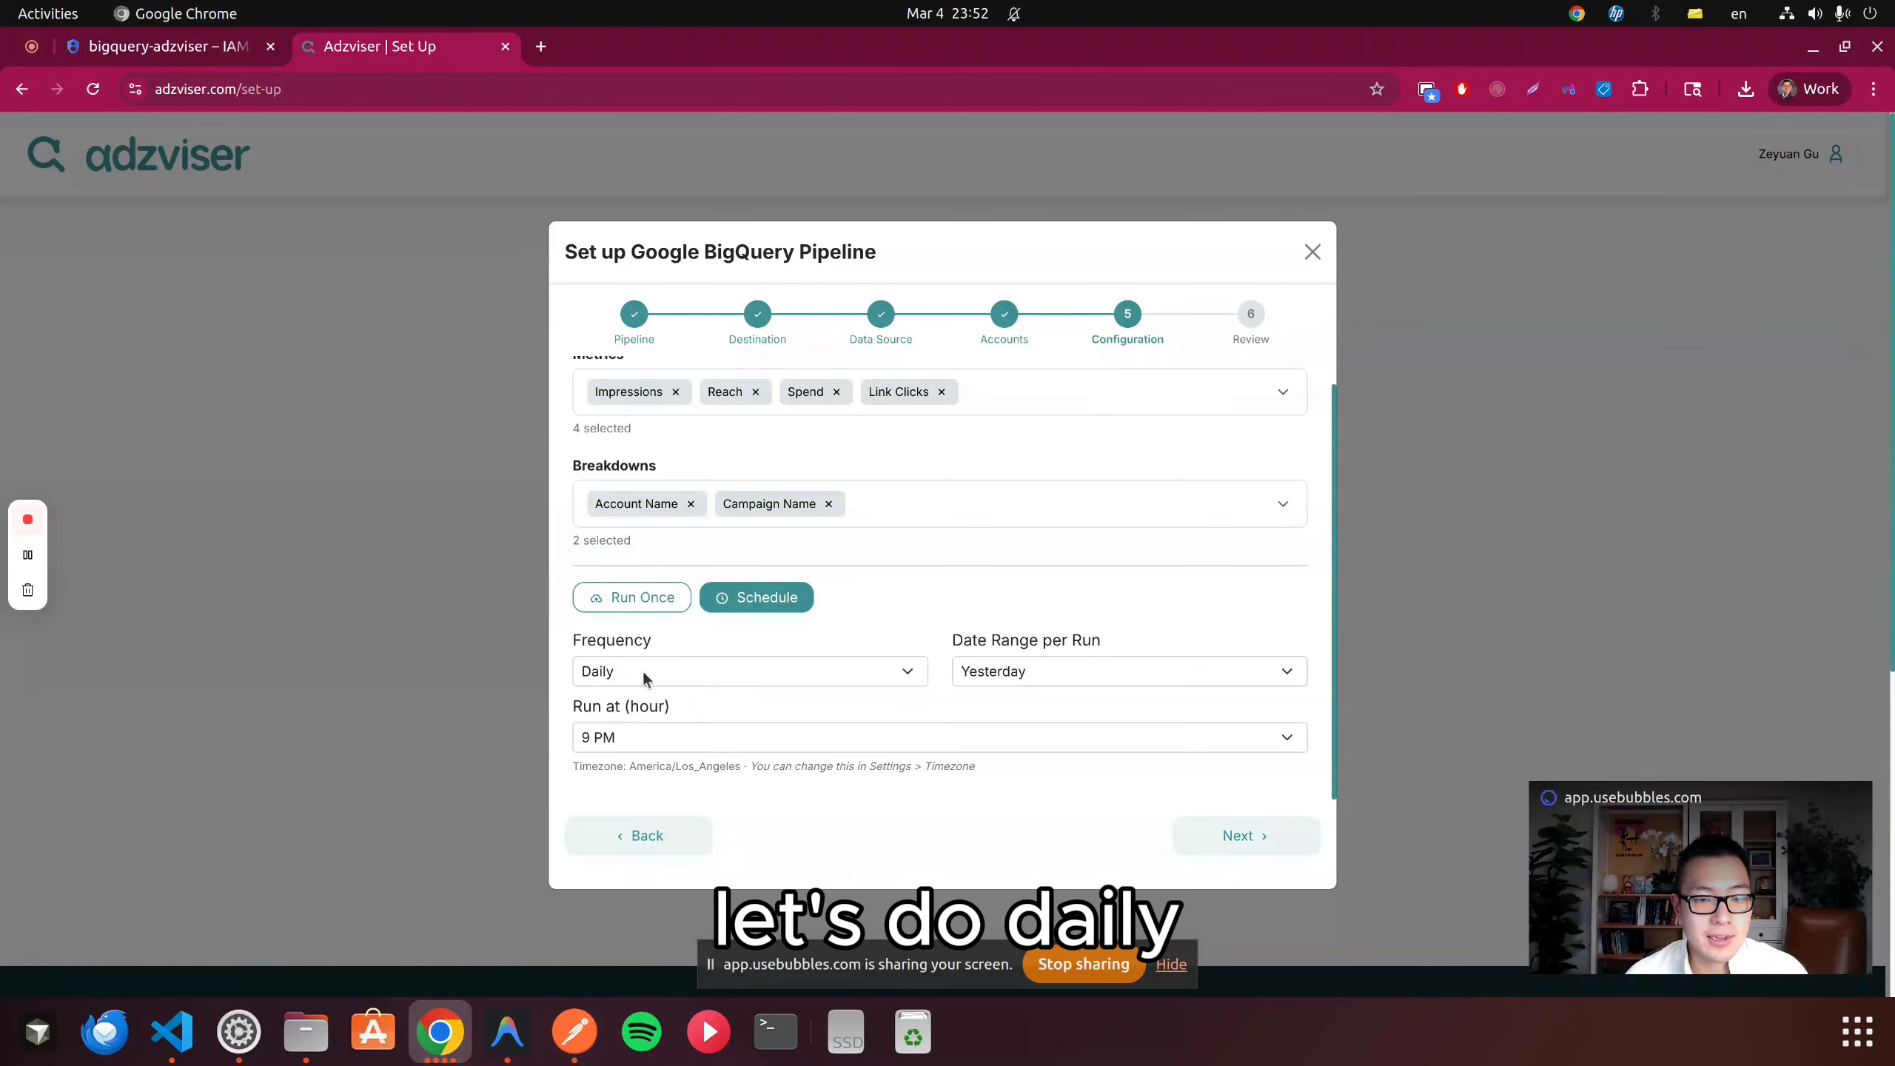
pyautogui.click(649, 598)
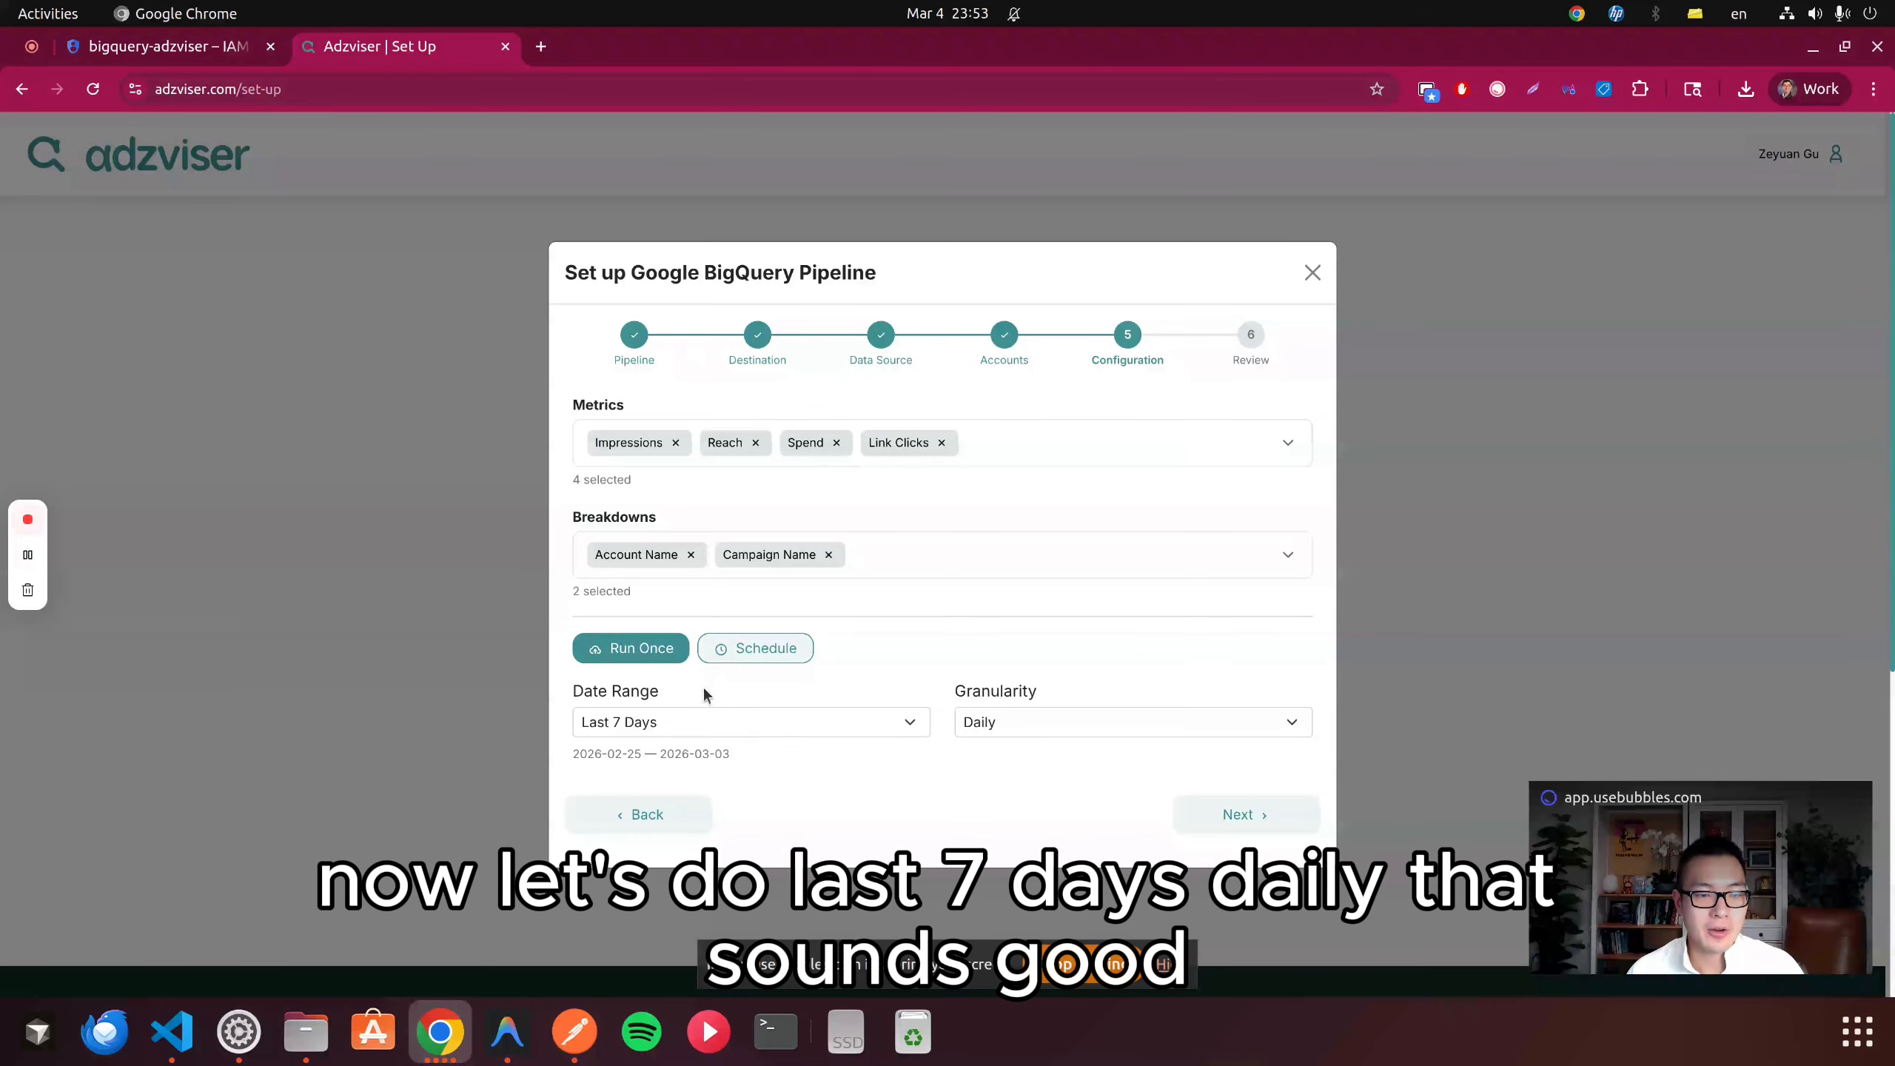
pyautogui.click(1242, 815)
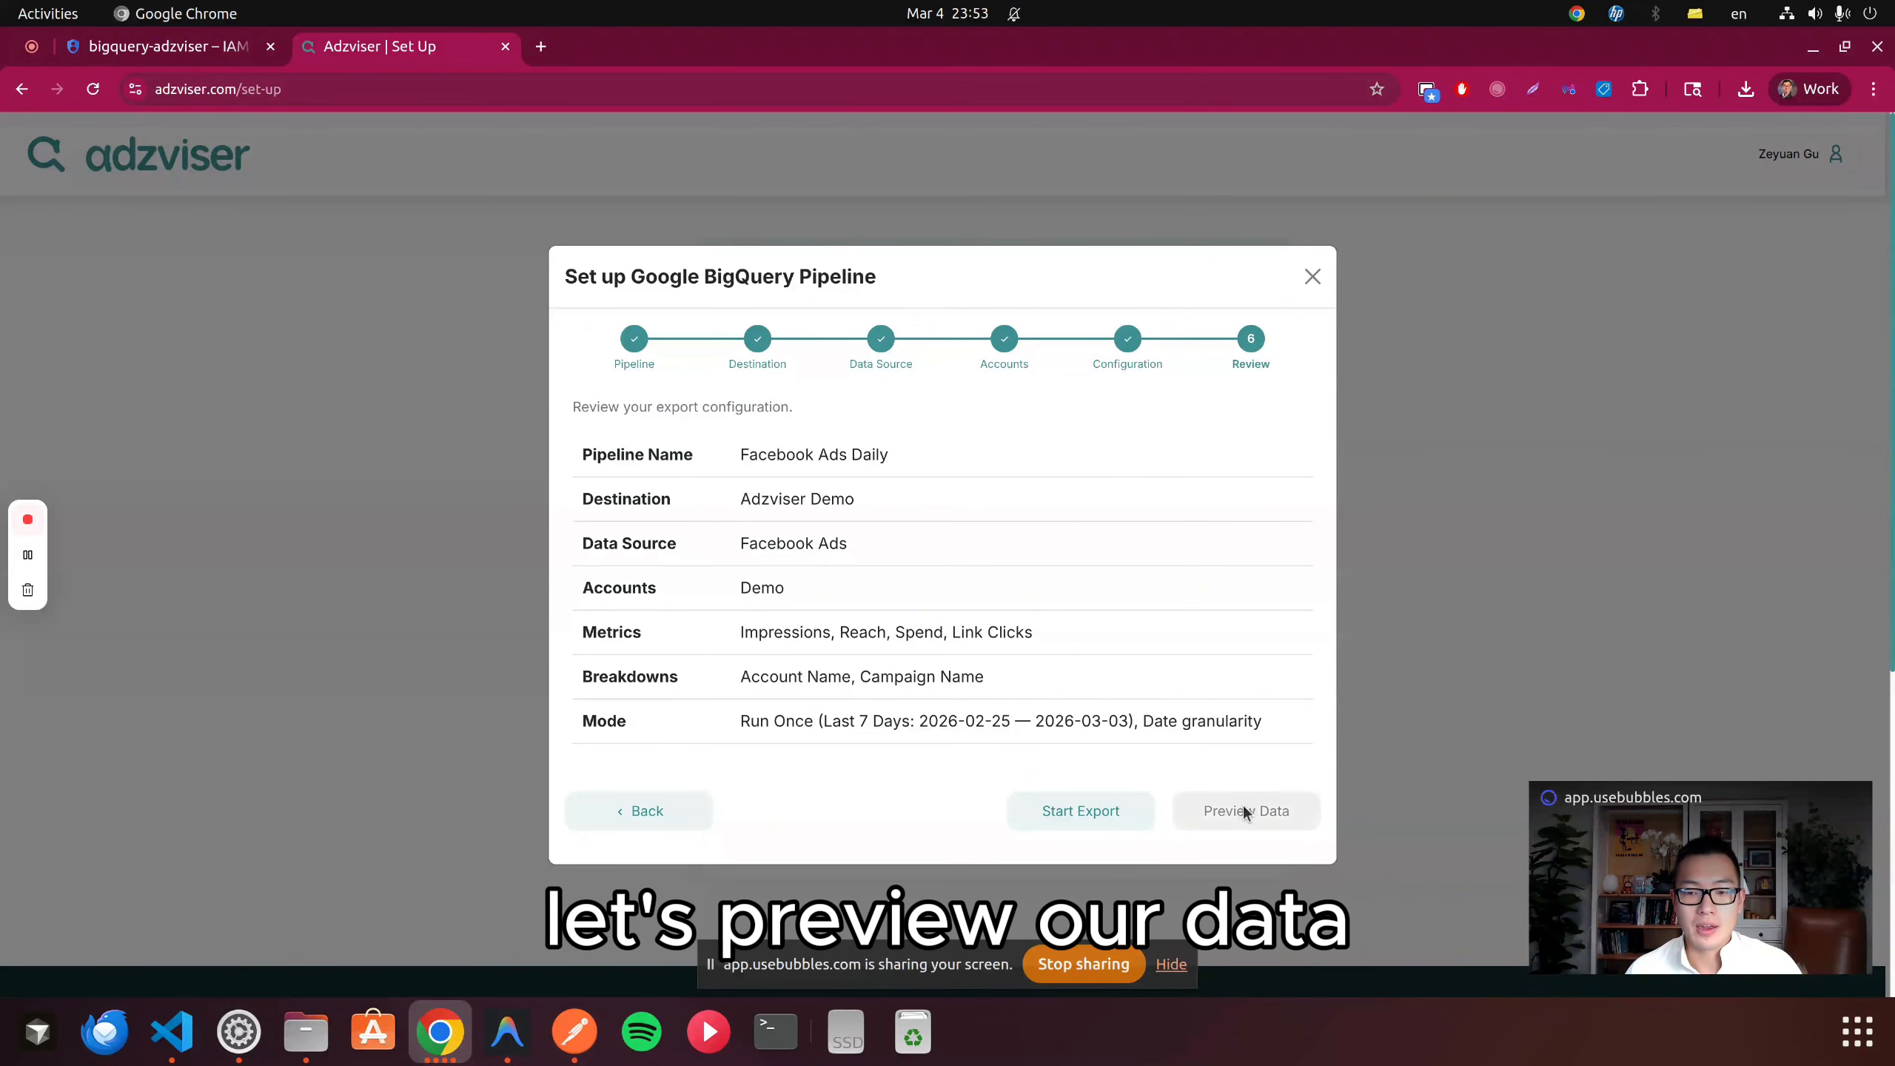
pyautogui.click(1244, 809)
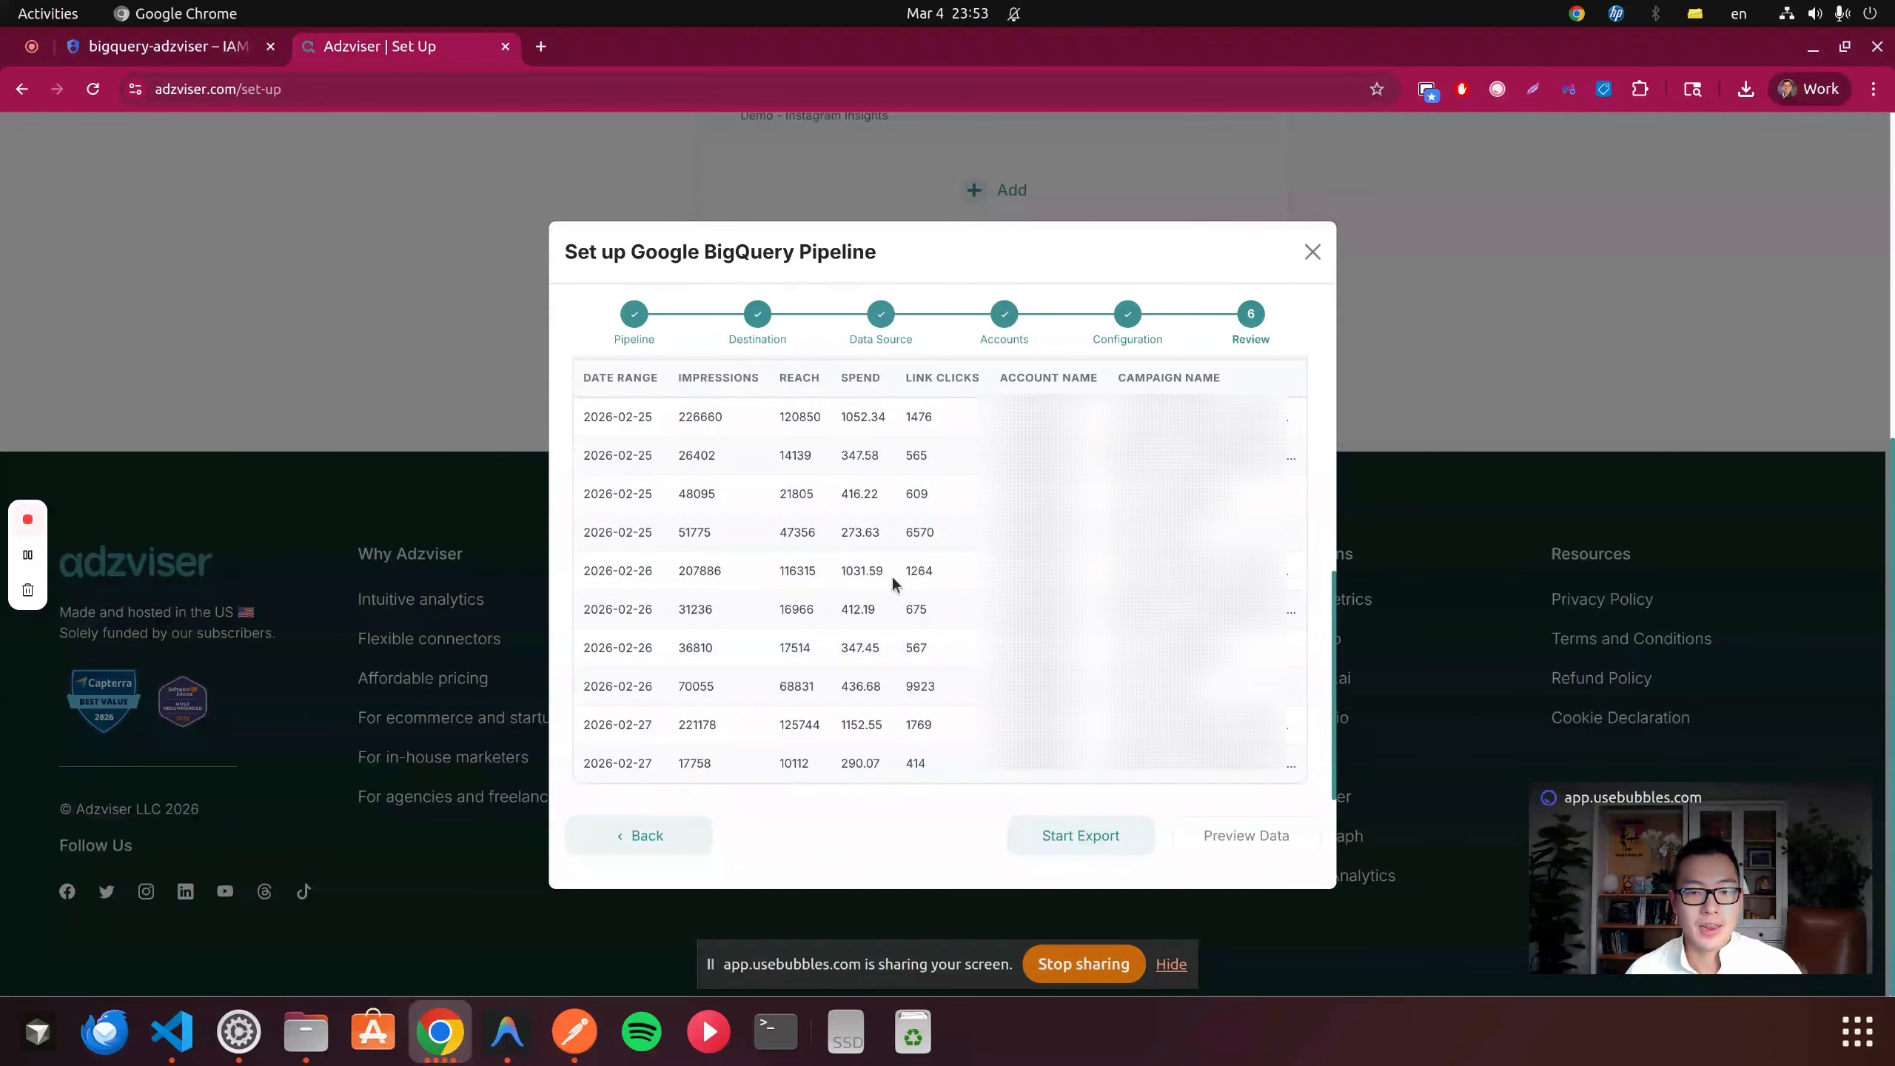
pyautogui.moveTo(579, 409); pyautogui.dragTo(1299, 758)
pyautogui.click(1299, 761)
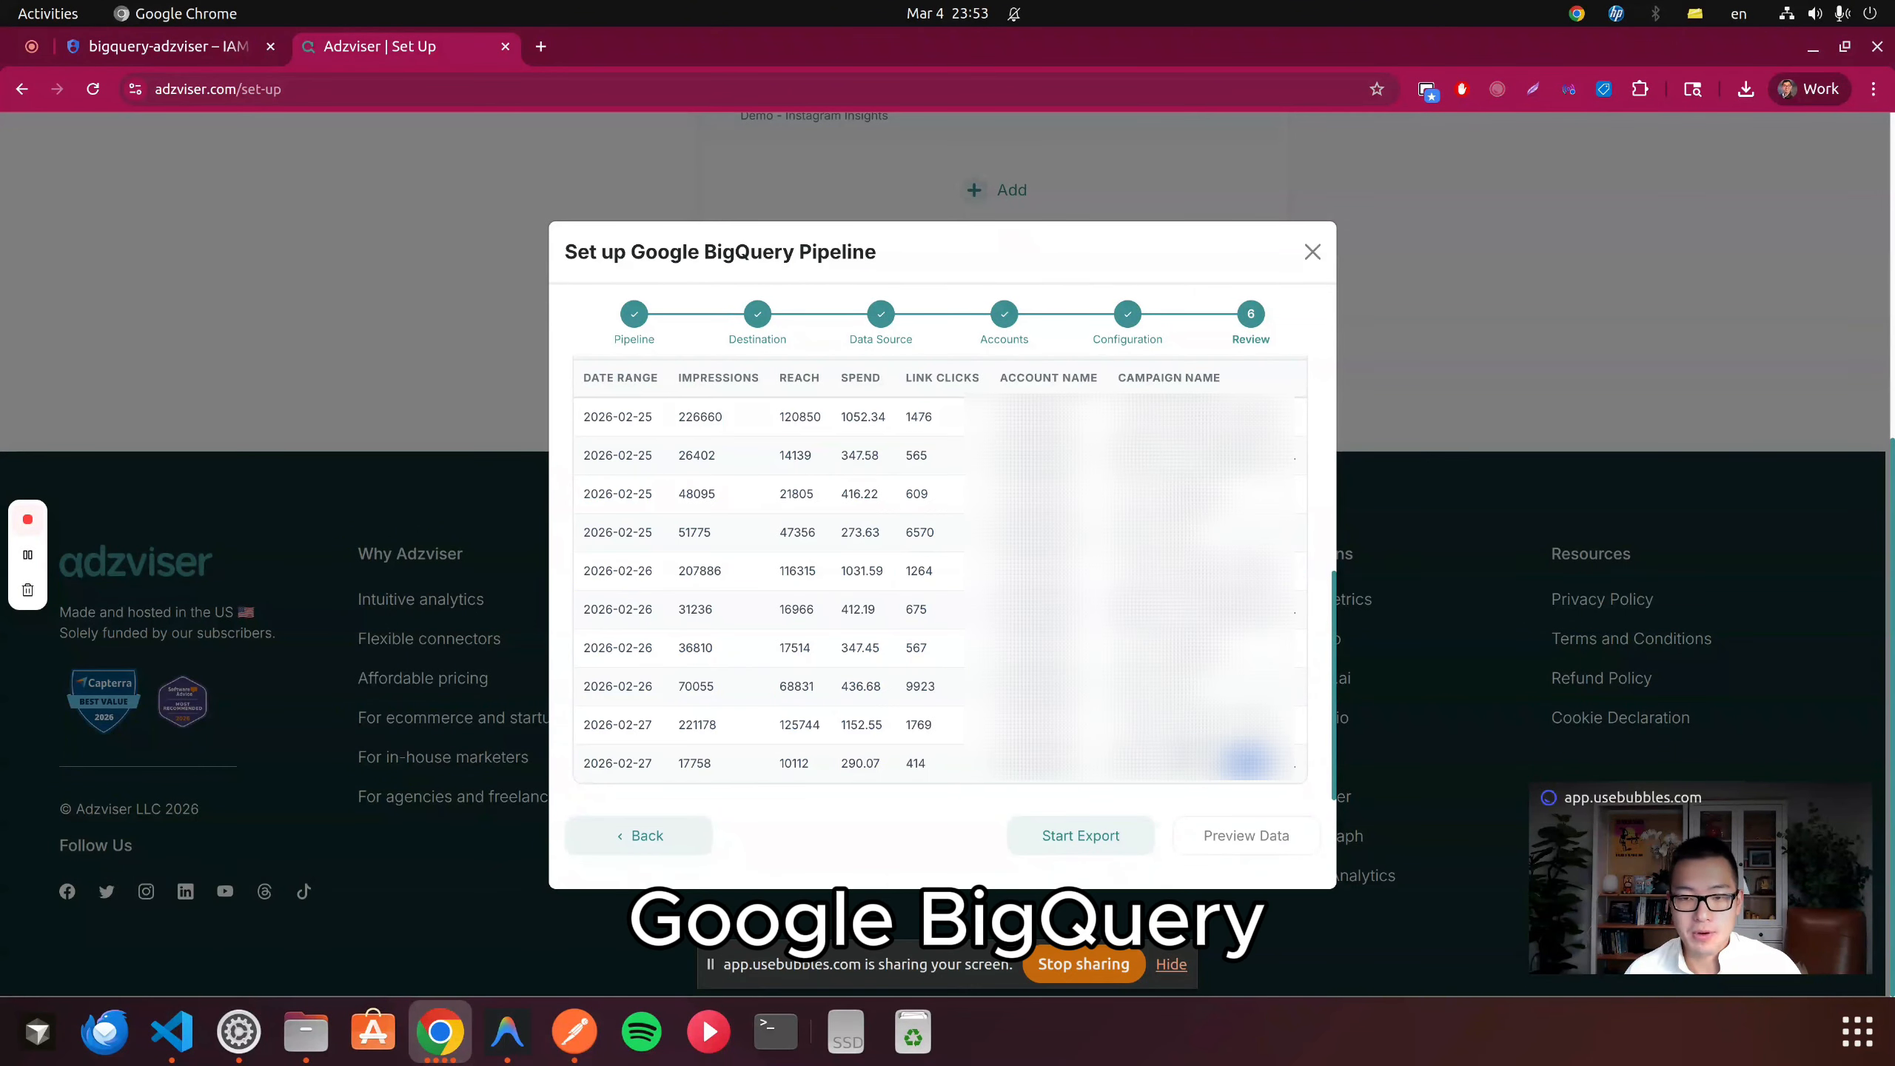
# - Start the one-time export of the Facebook Ads data to BigQuery
pyautogui.scroll(5, 882, 515)
pyautogui.click(1049, 837)
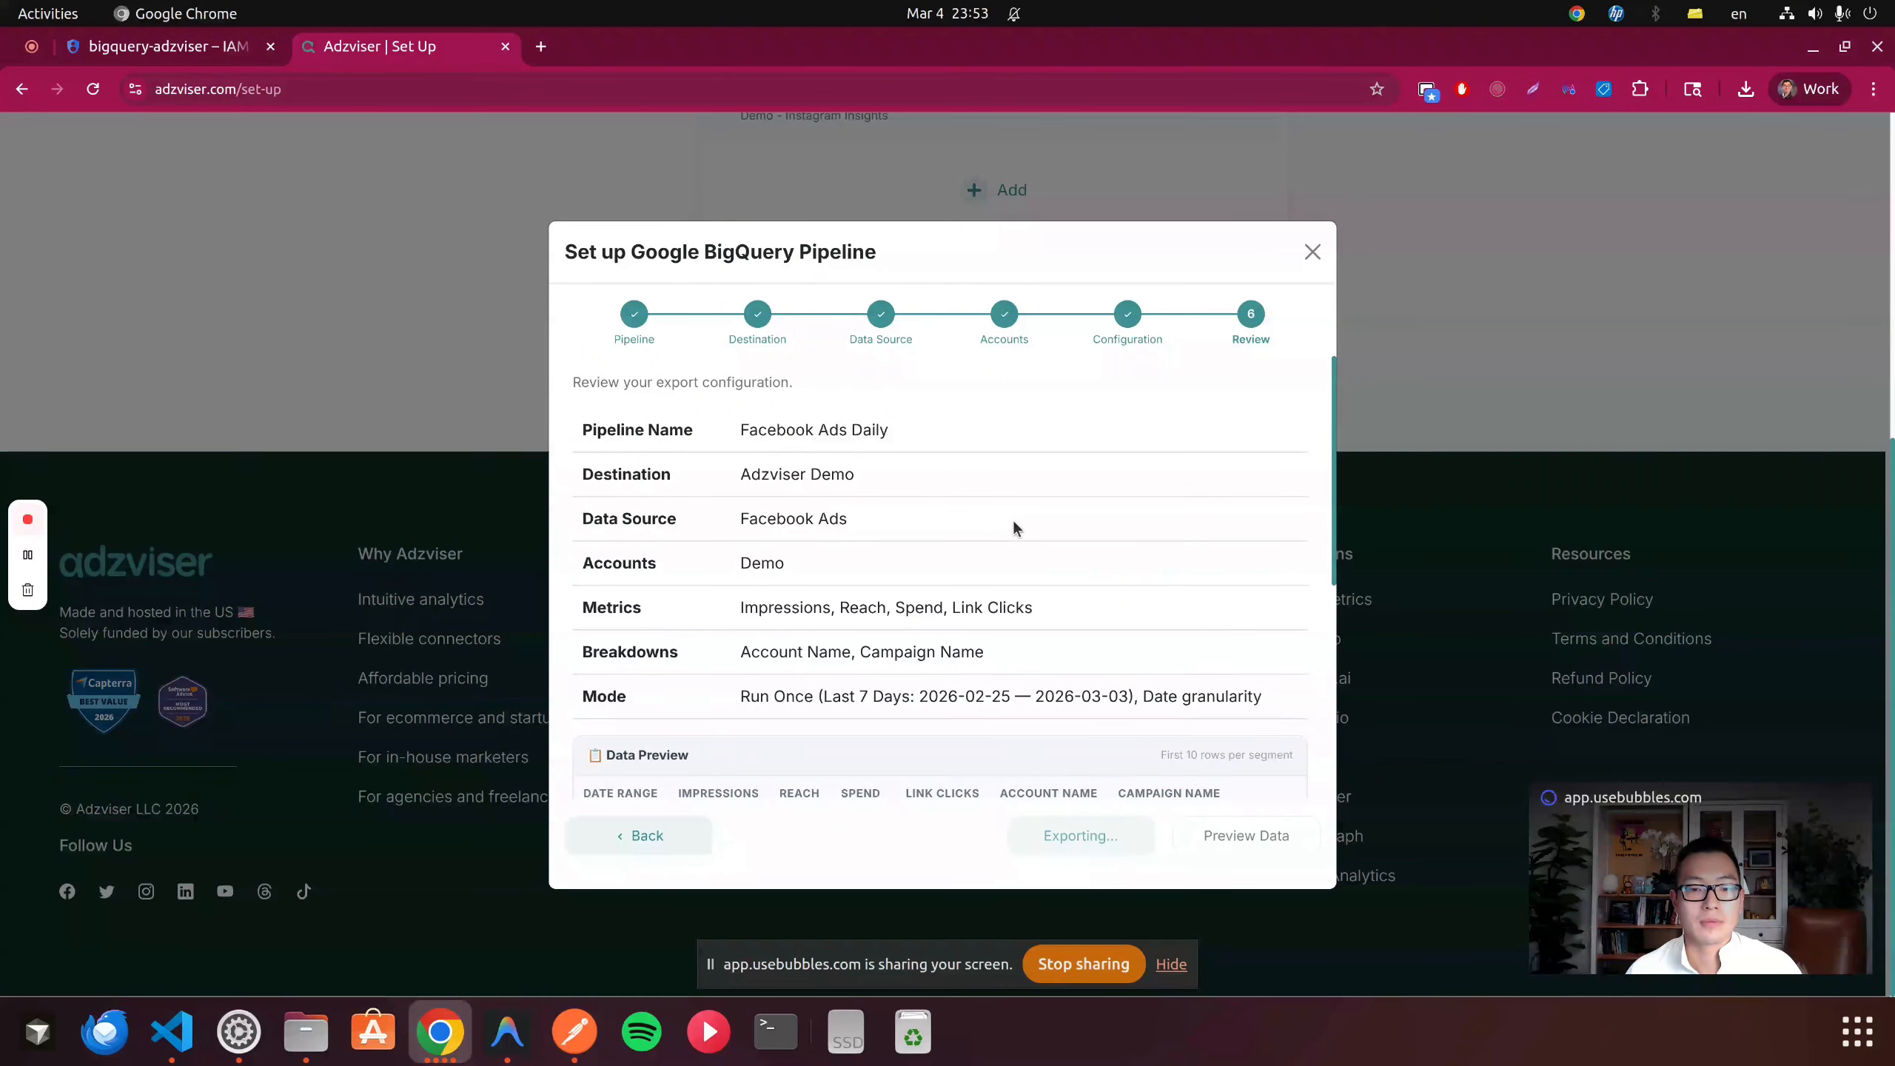
pyautogui.tripleClick(715, 420)
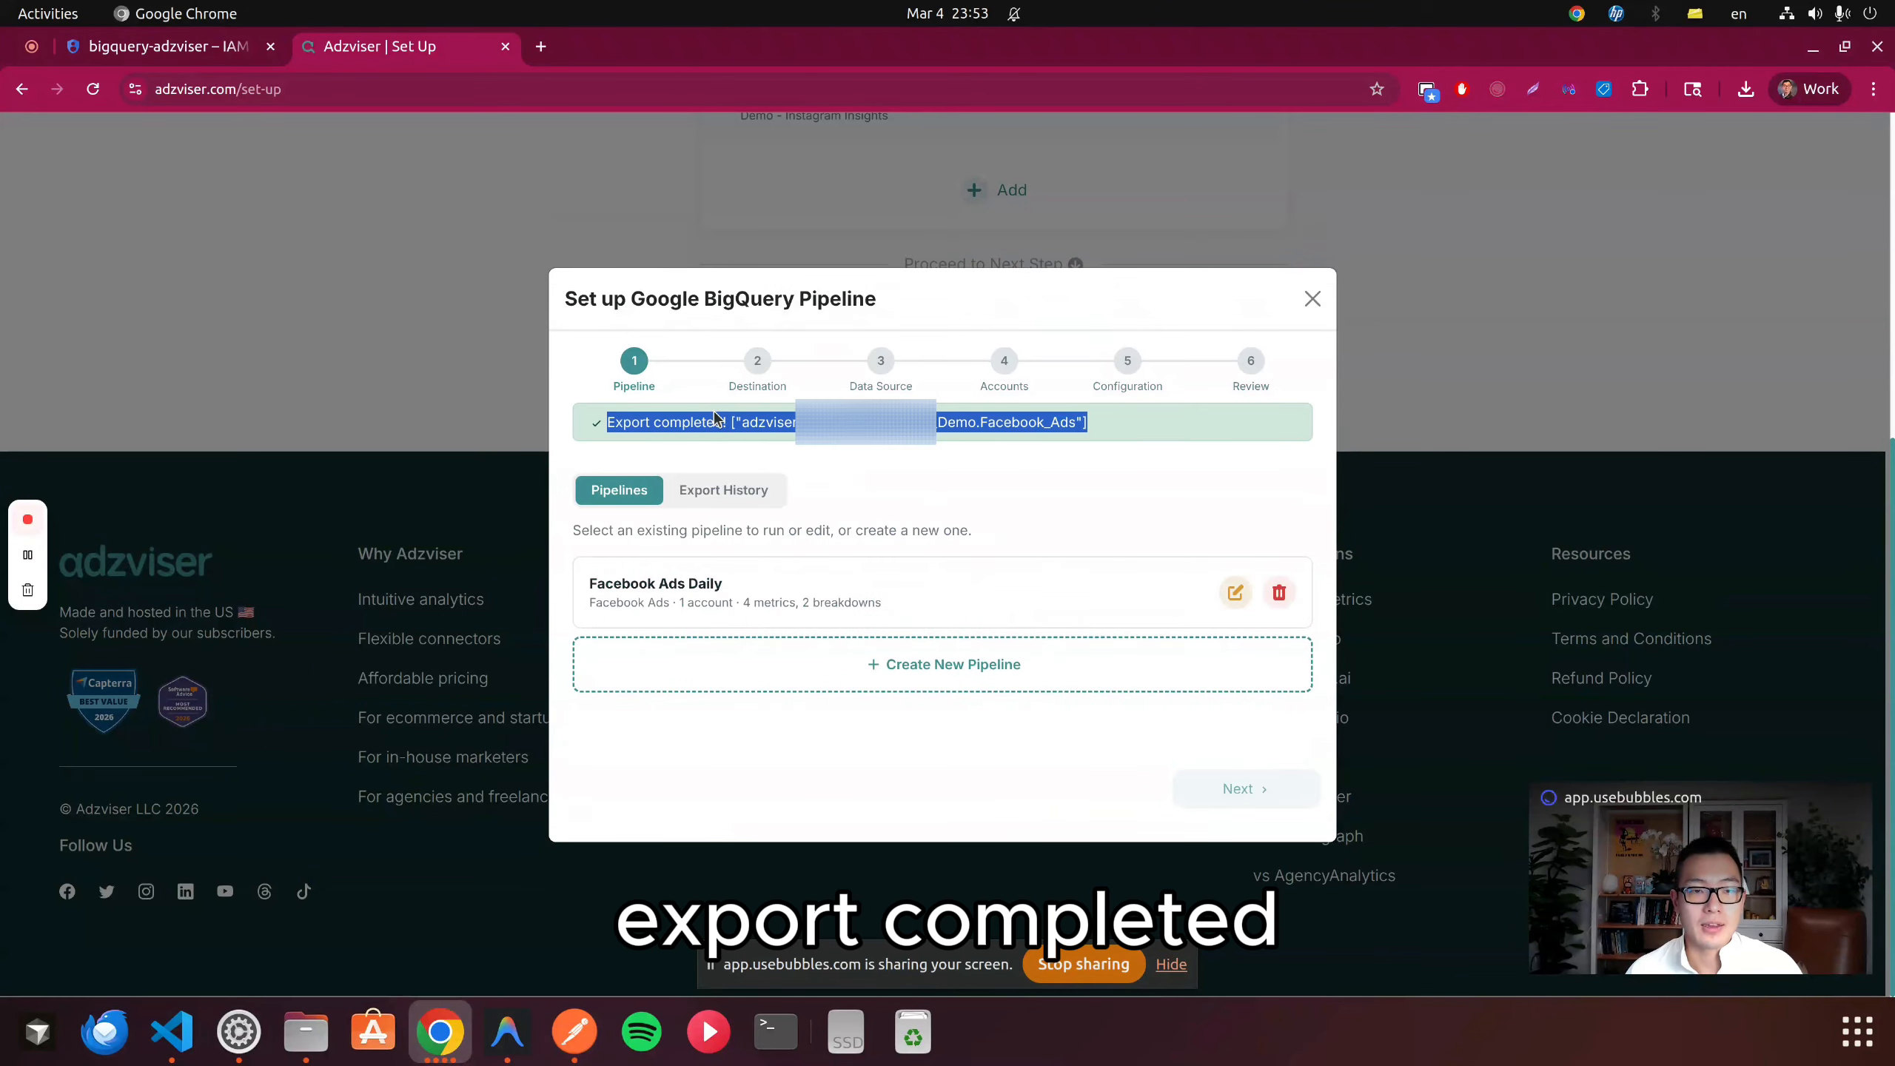
# - Switch to the Google Cloud console, go to BigQuery and open the Facebook_Ads table in the Adzviser_Demo dataset
pyautogui.click(177, 59)
pyautogui.click(28, 132)
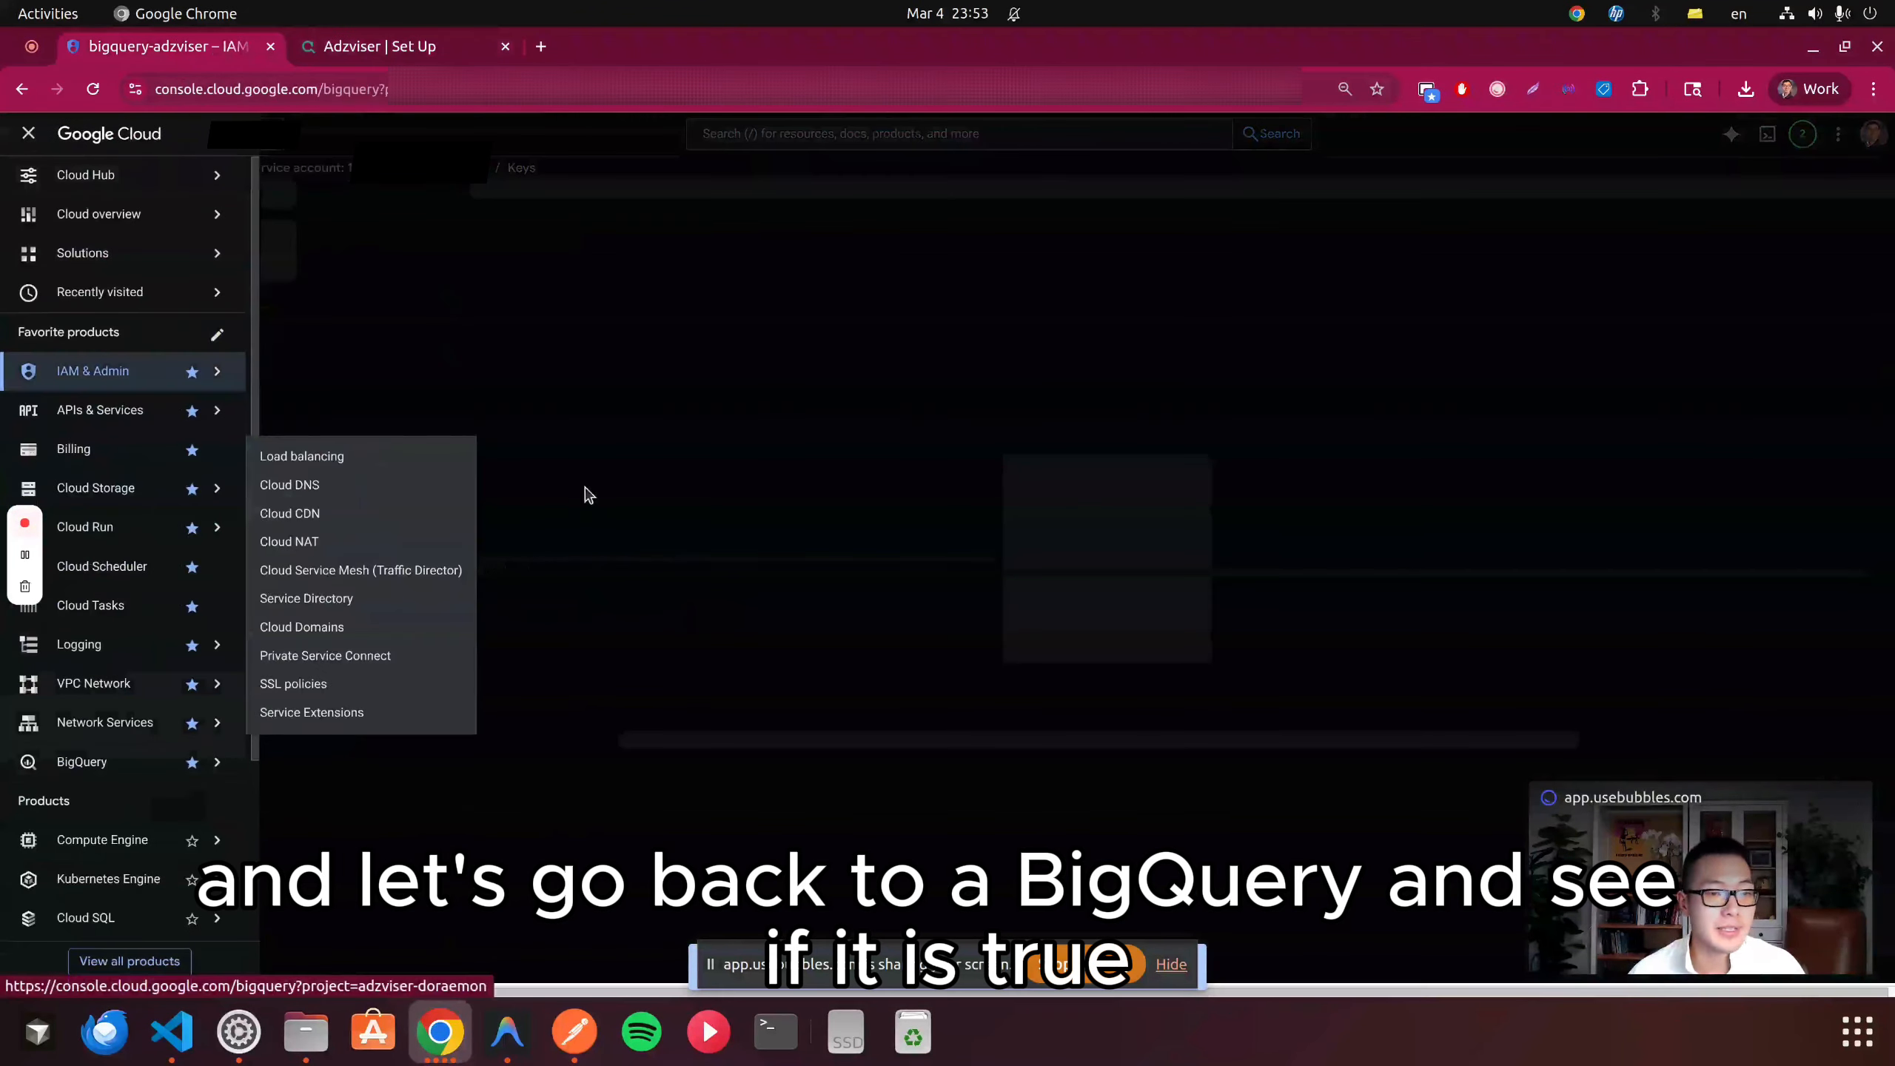
pyautogui.click(587, 494)
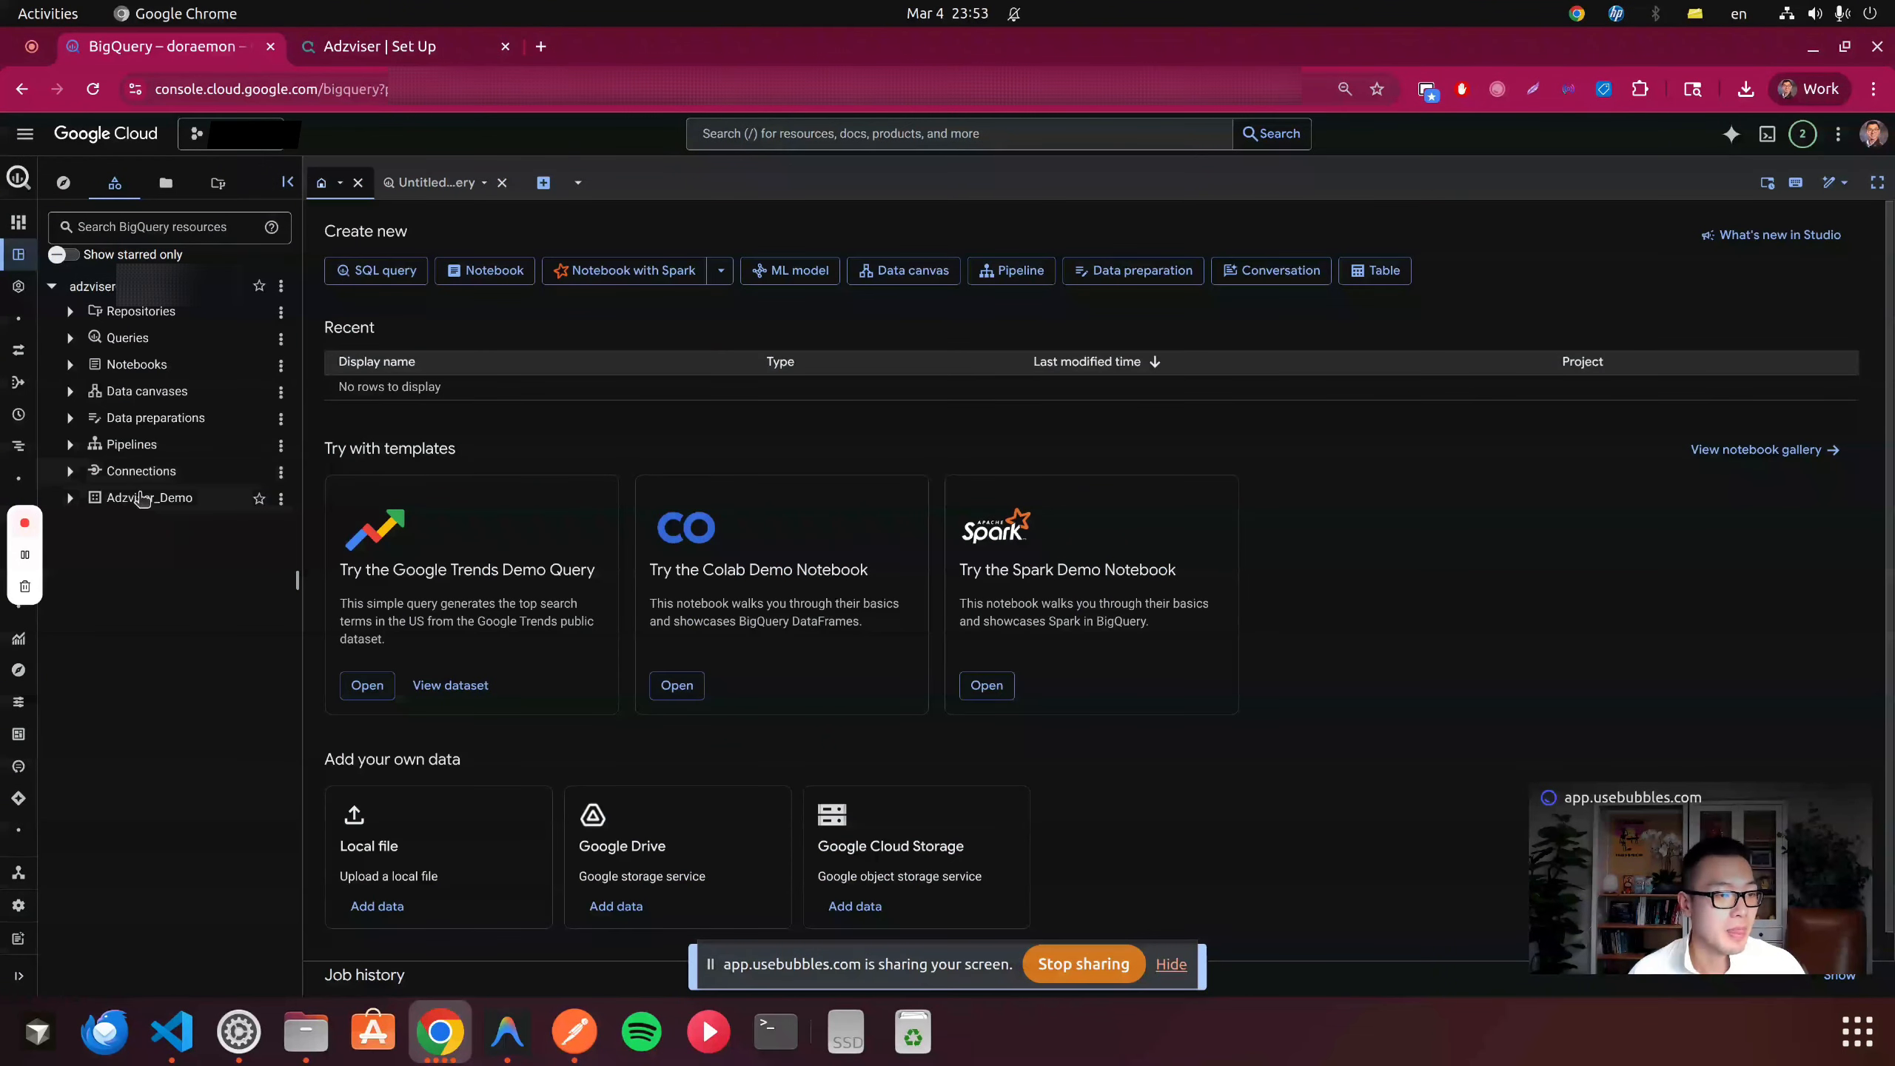
pyautogui.click(144, 498)
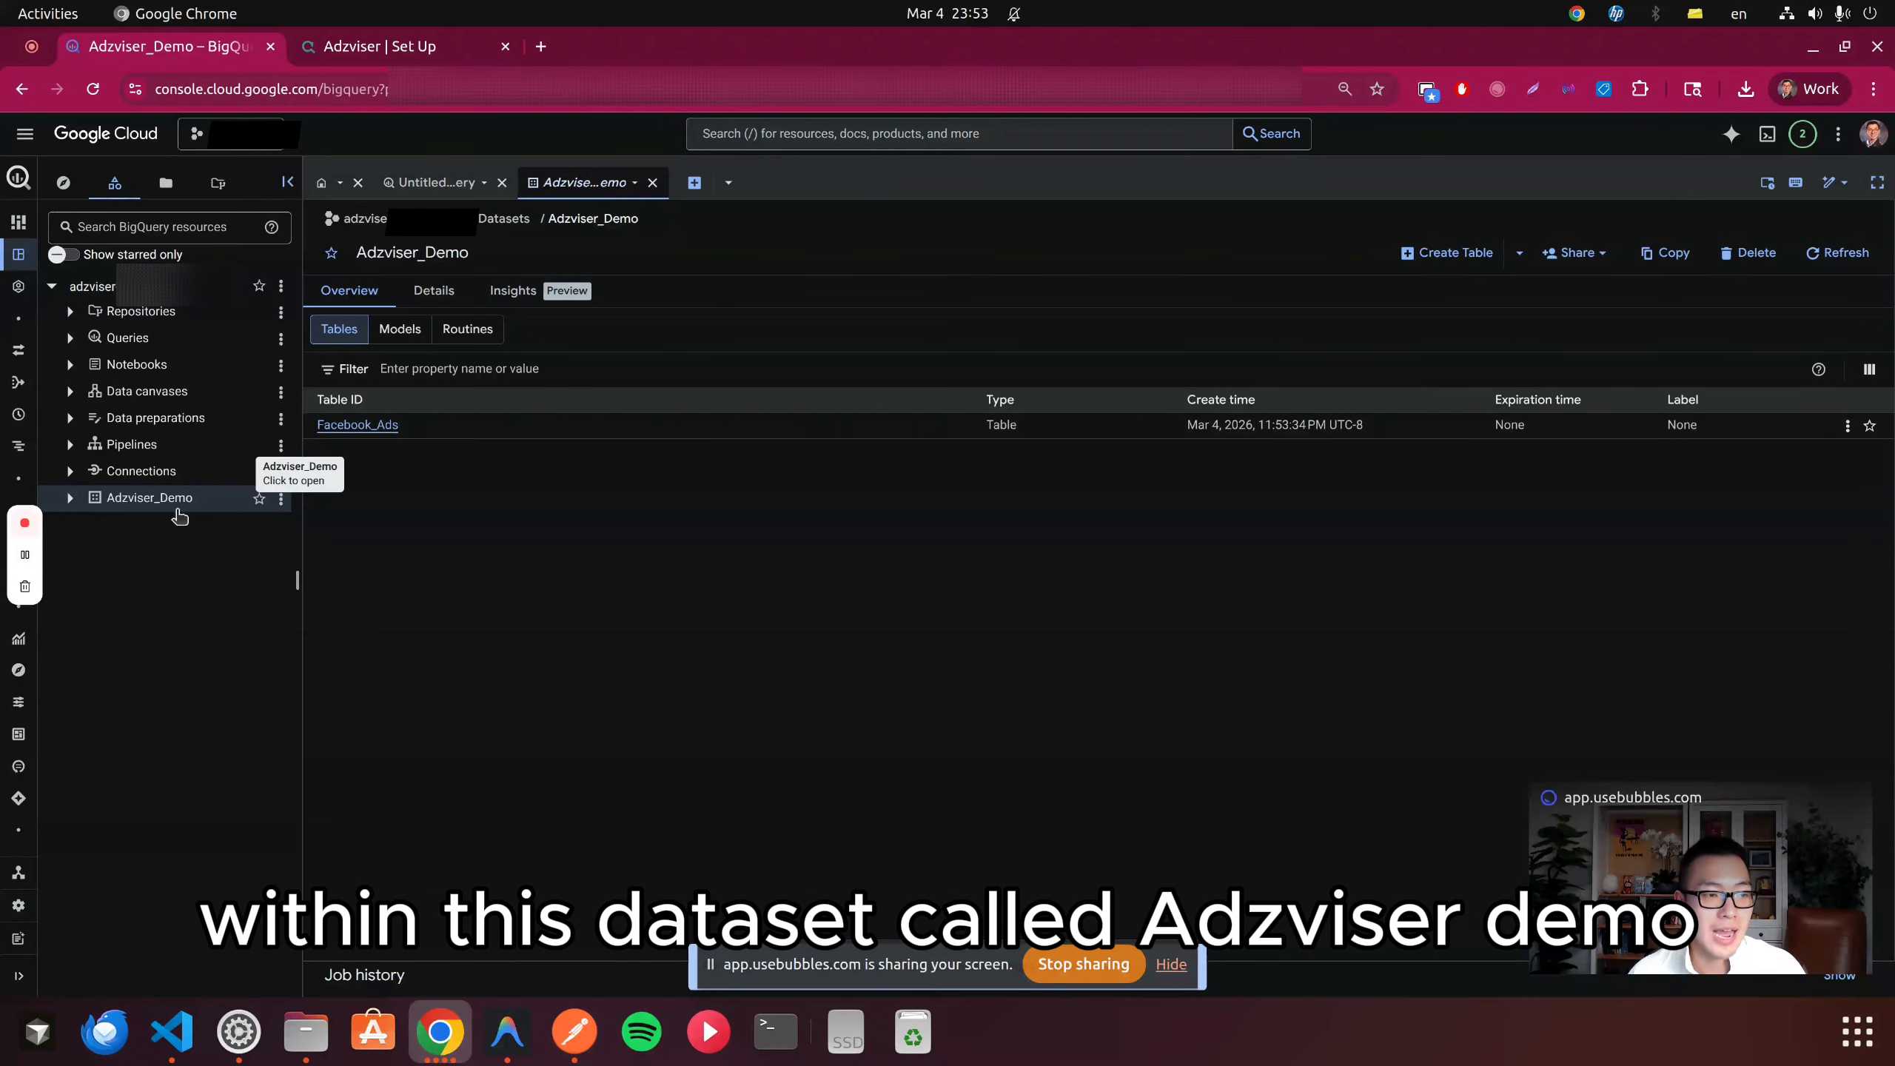
pyautogui.click(357, 427)
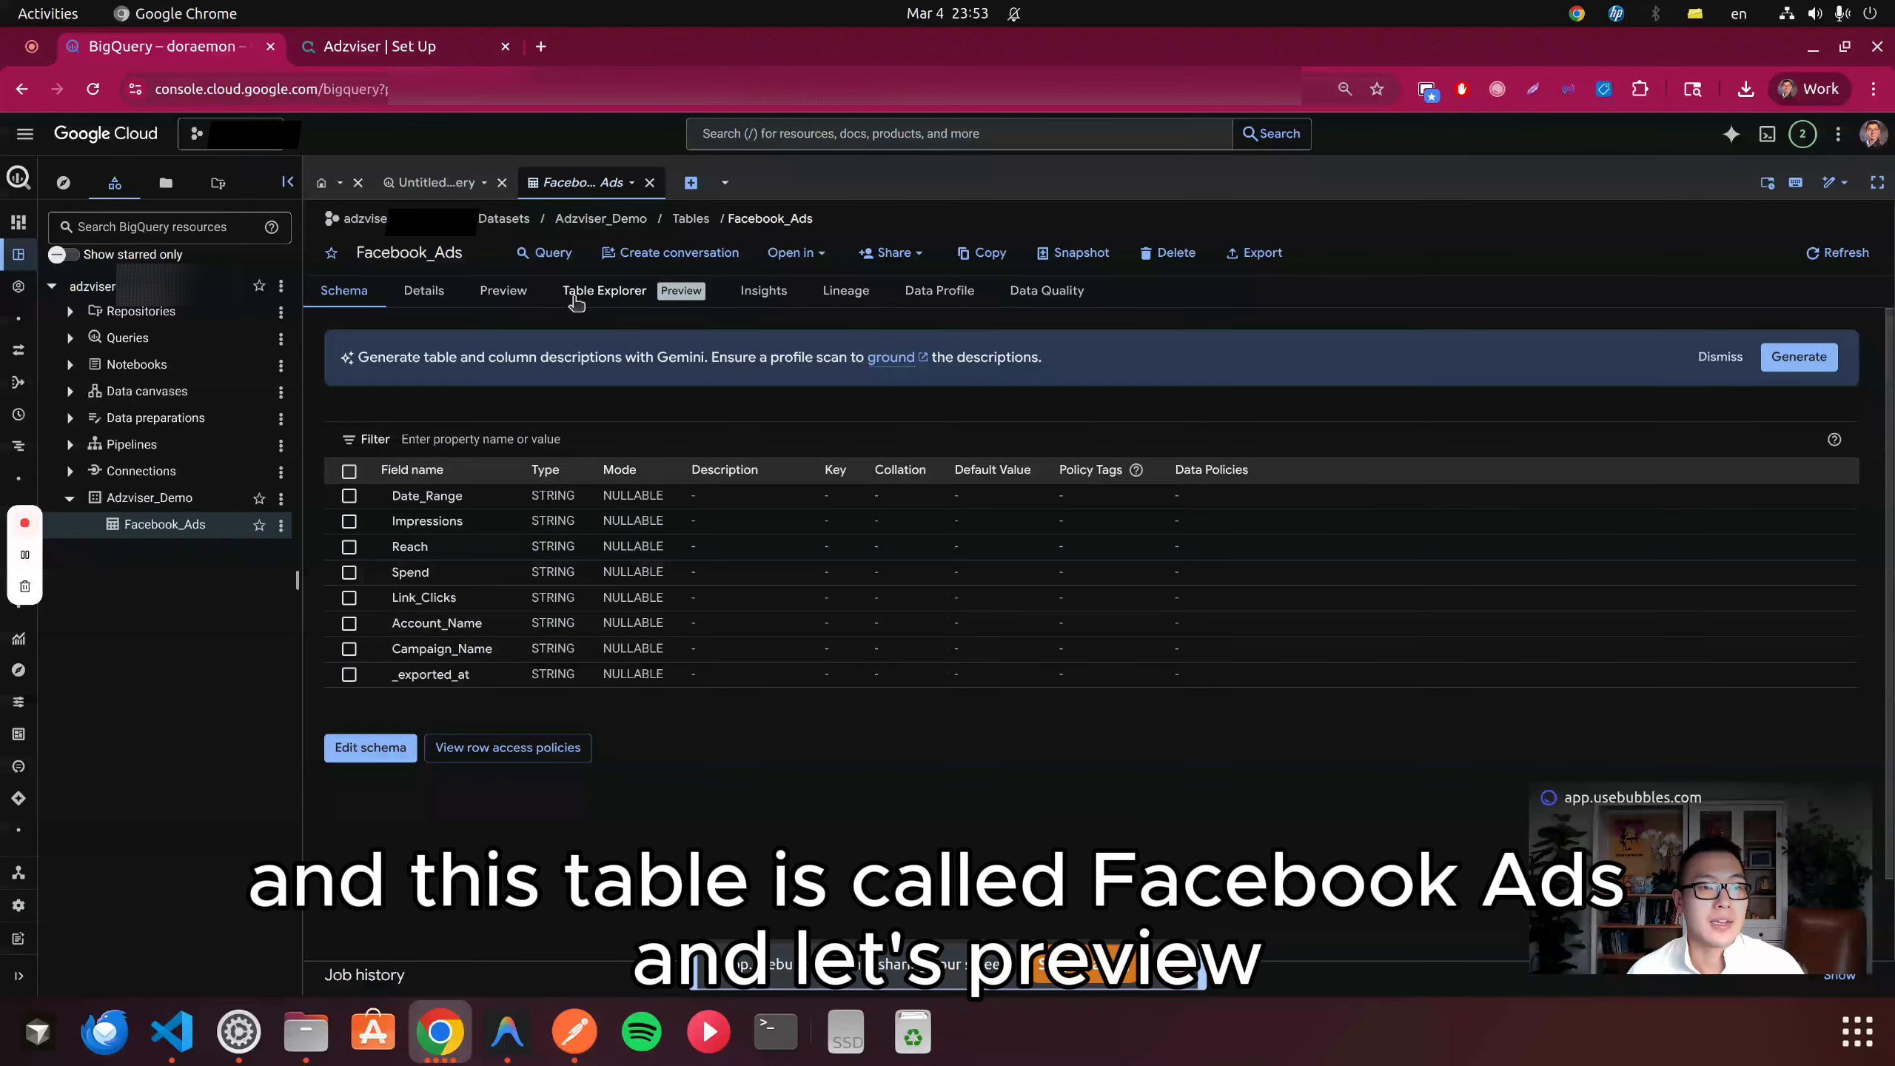
# - Preview the Facebook_Ads table and examine the exported rows and their date range
pyautogui.click(503, 290)
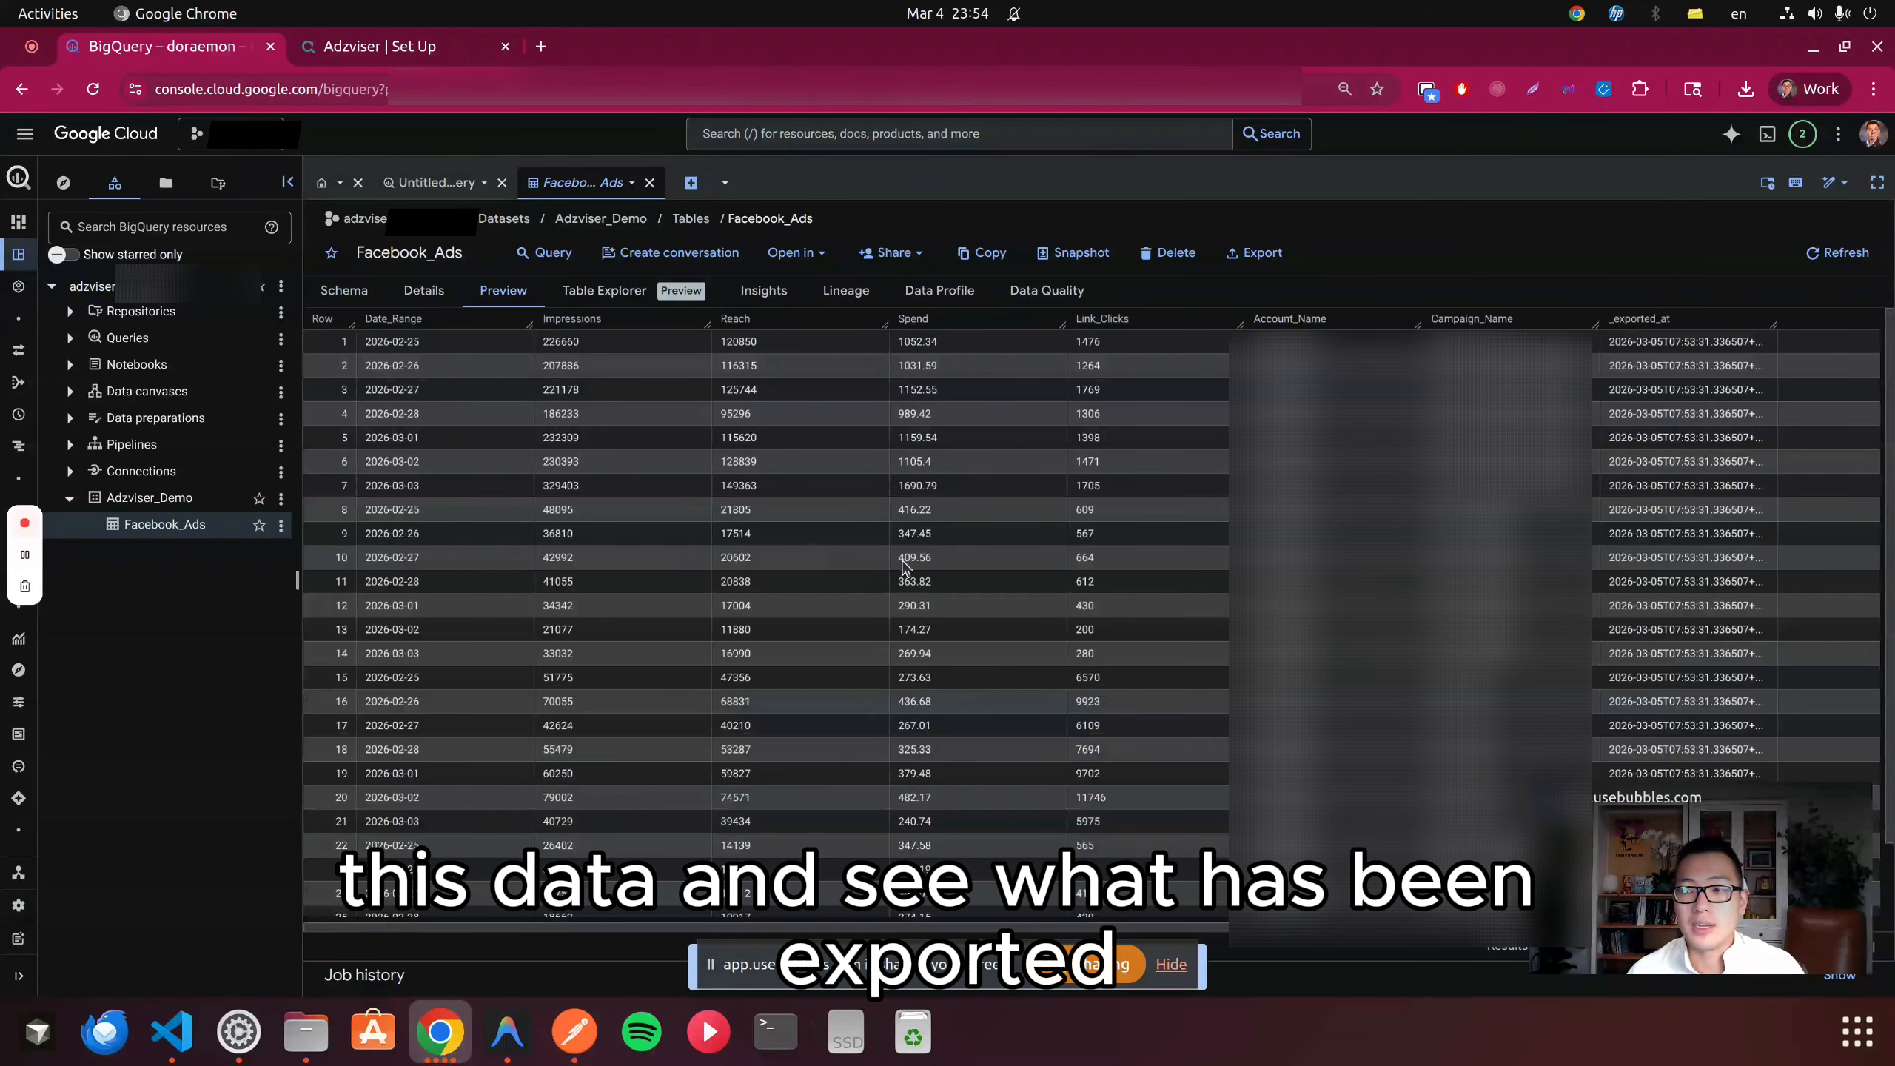
pyautogui.moveTo(341, 341); pyautogui.dragTo(1680, 638)
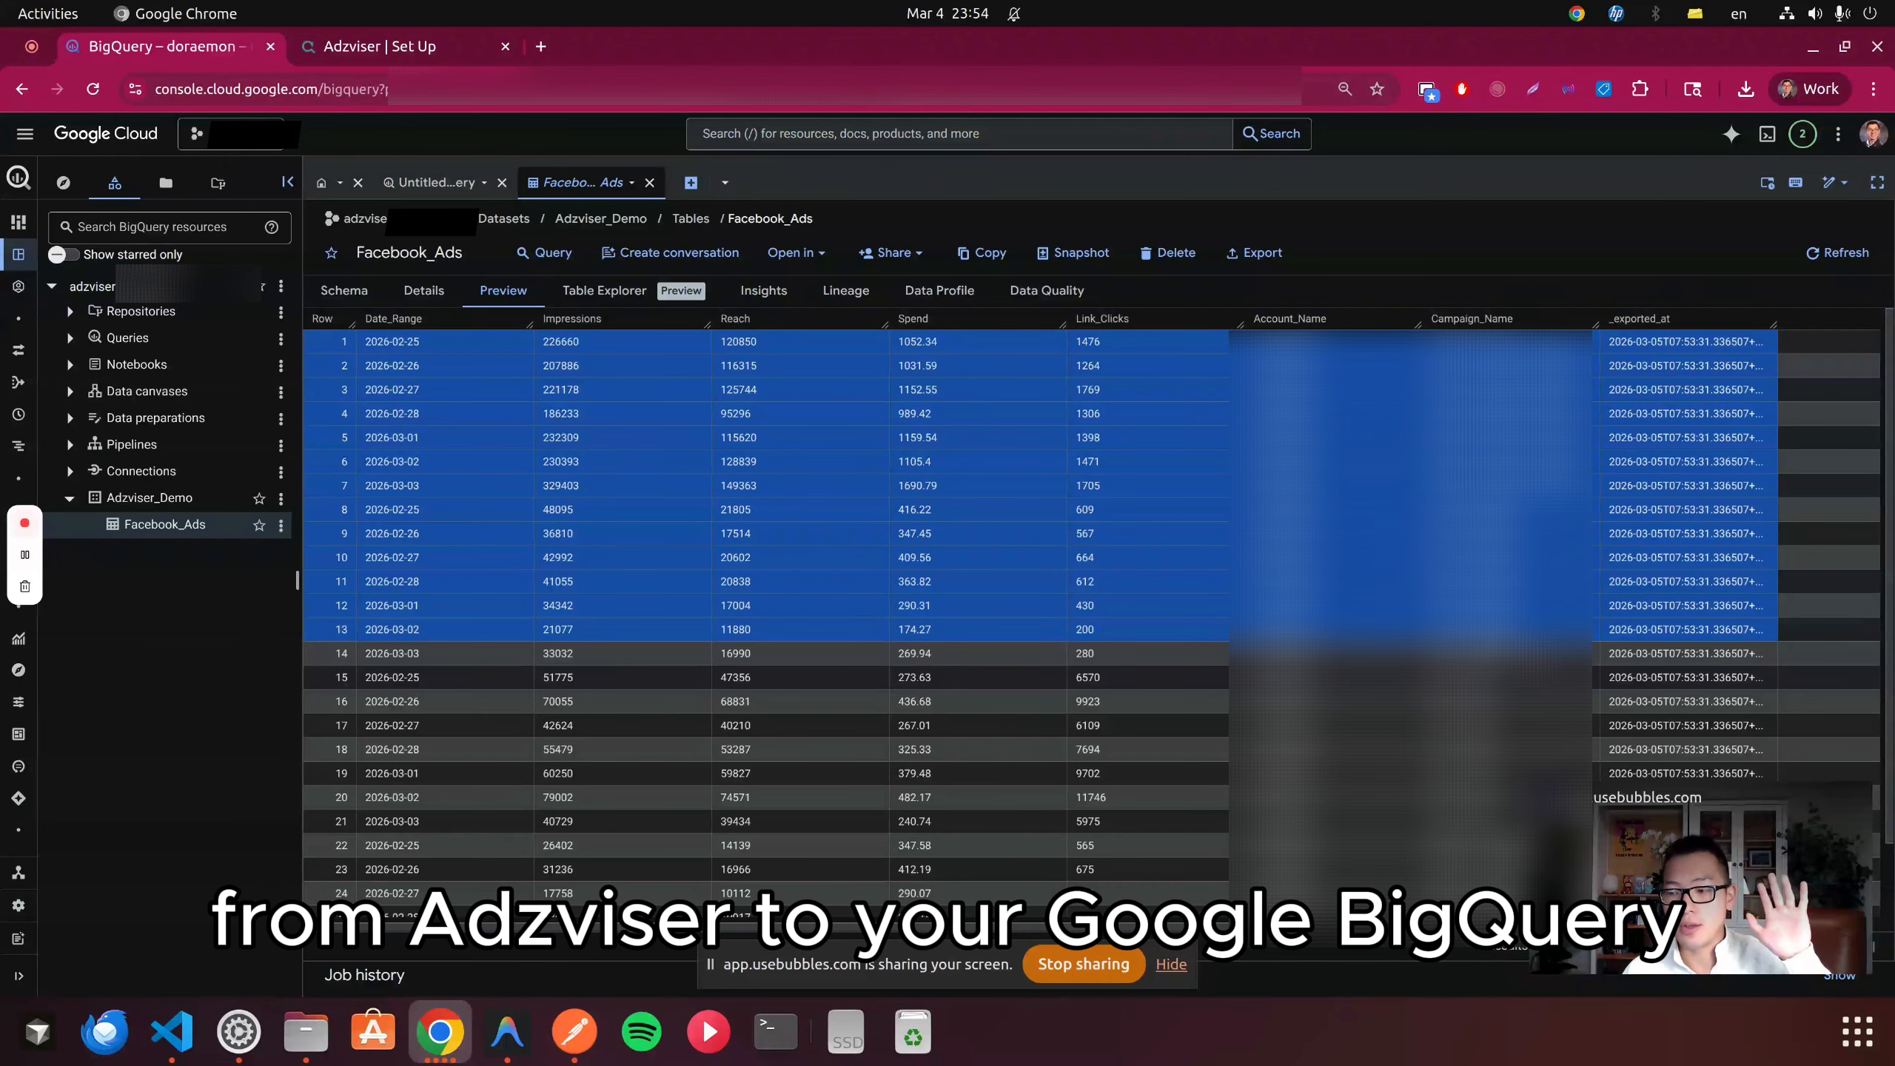
pyautogui.scroll(-2, 1088, 619)
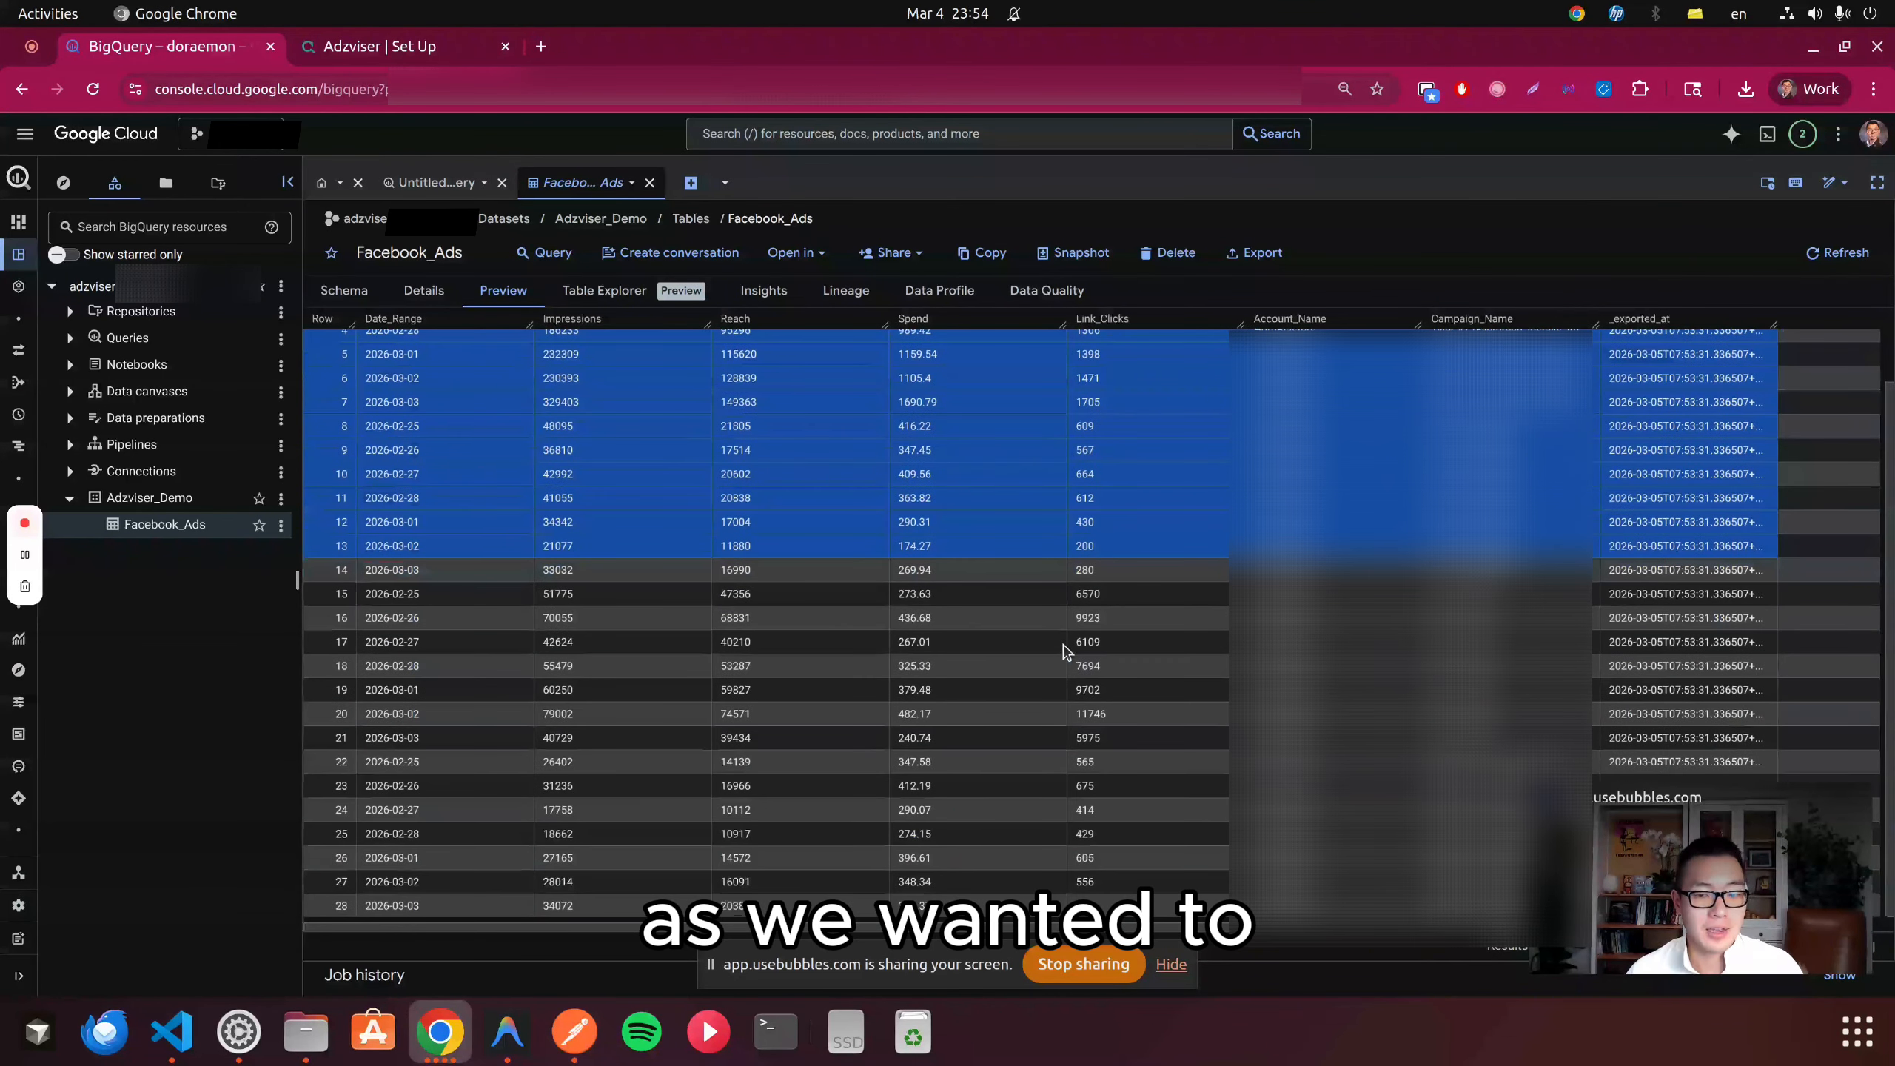
pyautogui.scroll(2, 802, 597)
pyautogui.moveTo(403, 342); pyautogui.dragTo(461, 399)
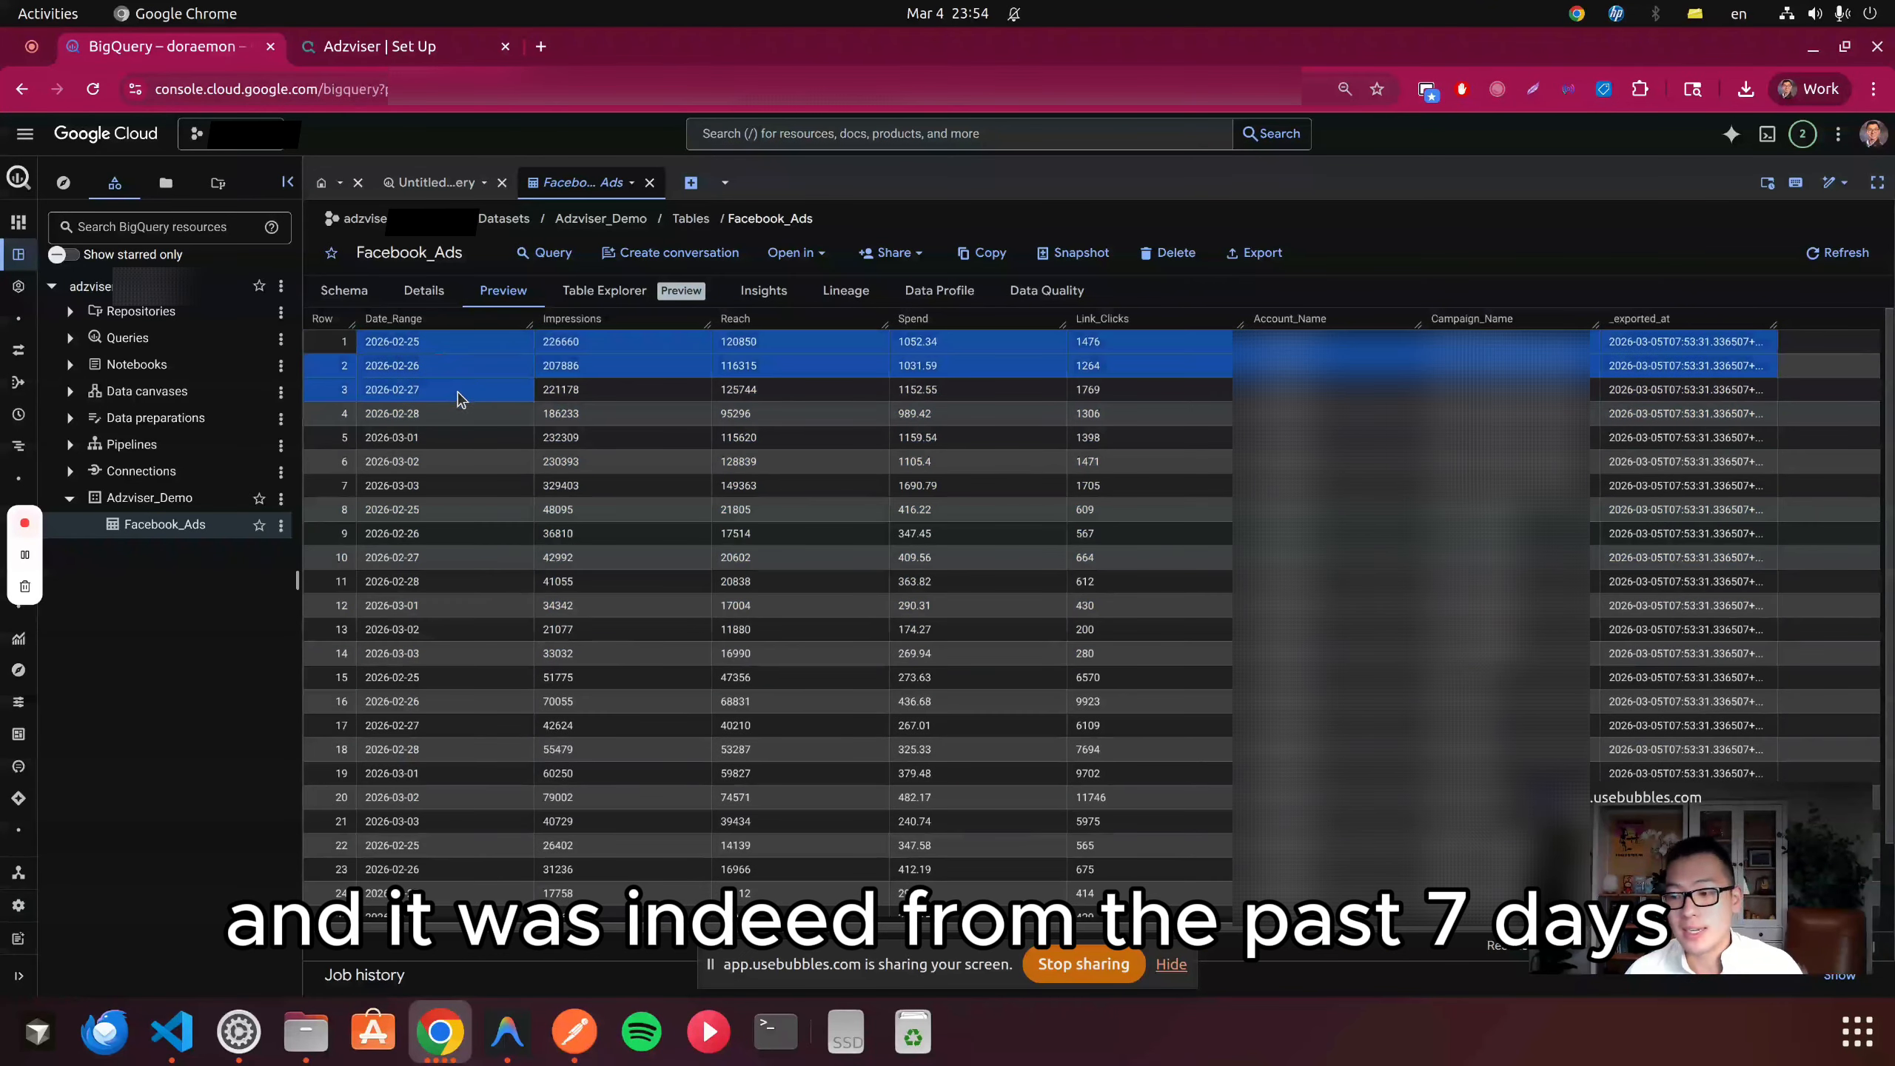
# - Return to Adzviser, open the Facebook Ads Daily pipeline for editing and advance to its configuration
pyautogui.click(393, 49)
pyautogui.click(1235, 565)
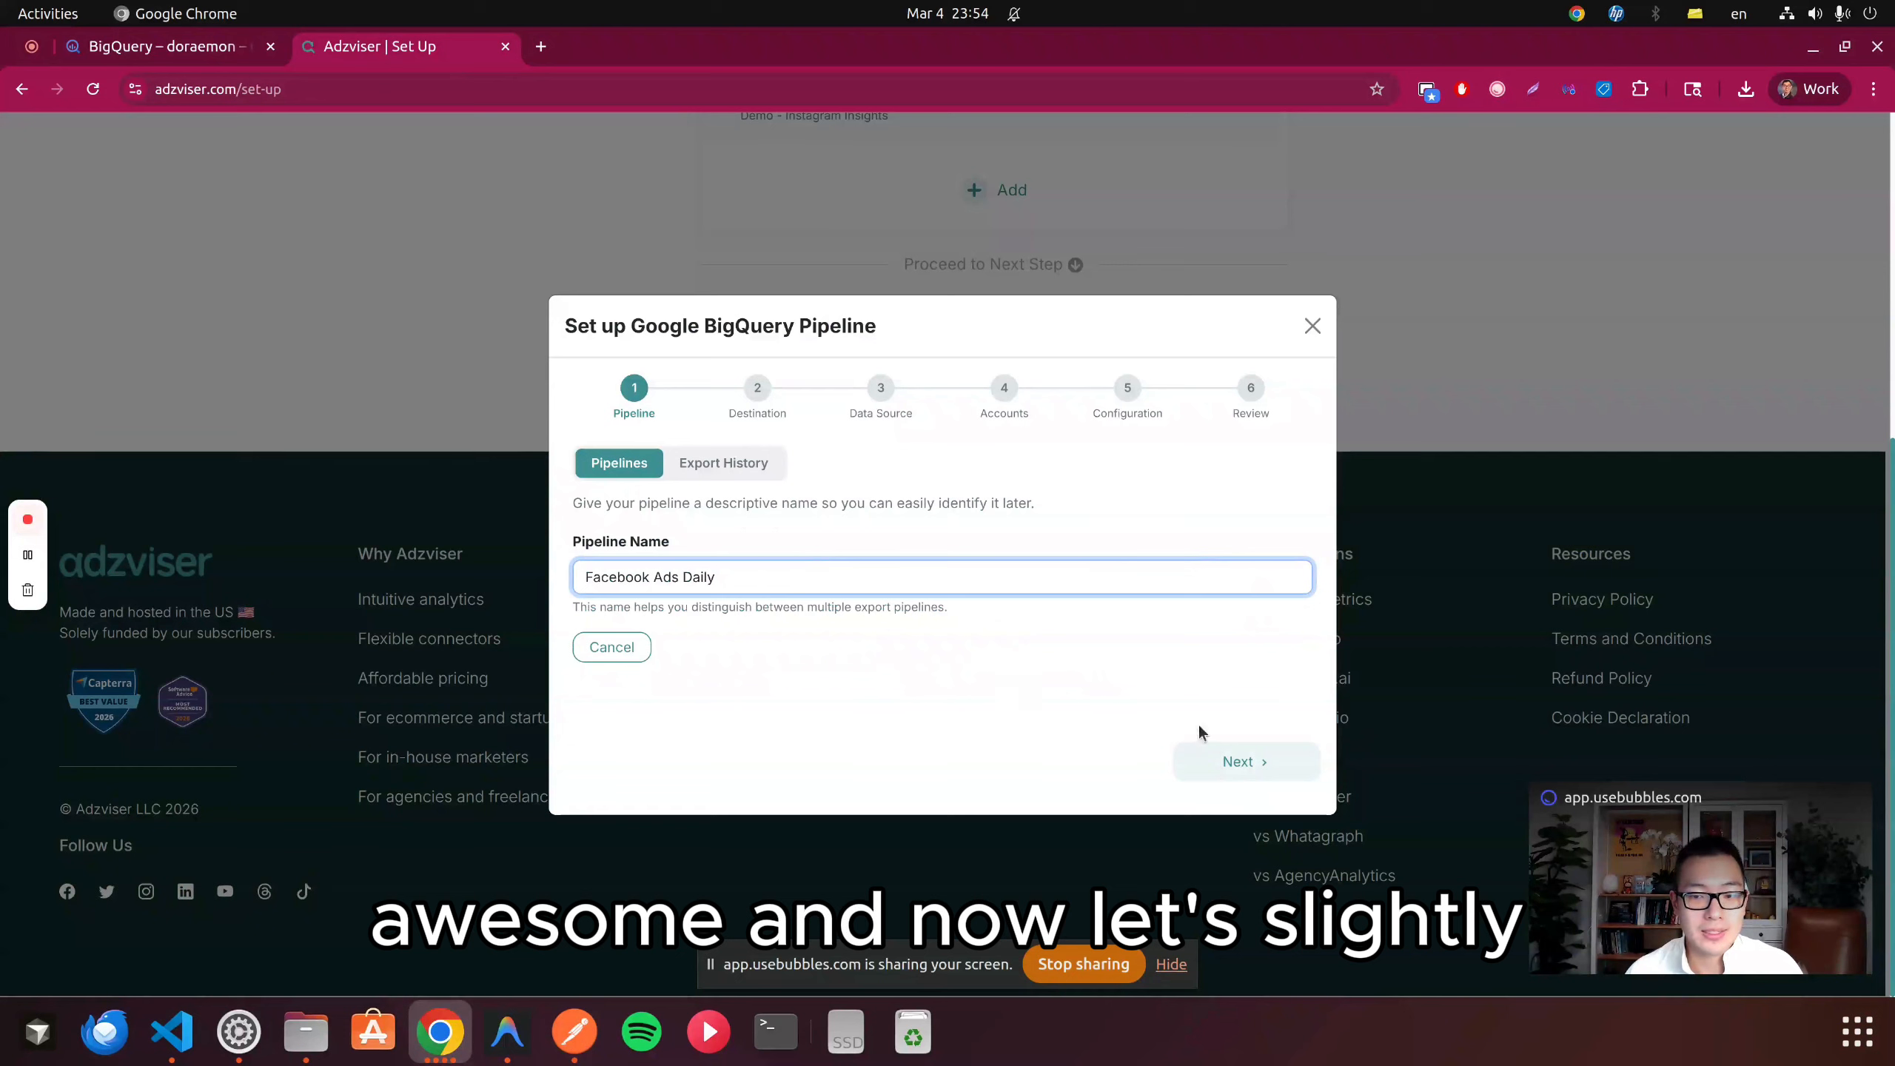
pyautogui.click(1237, 762)
pyautogui.click(1242, 762)
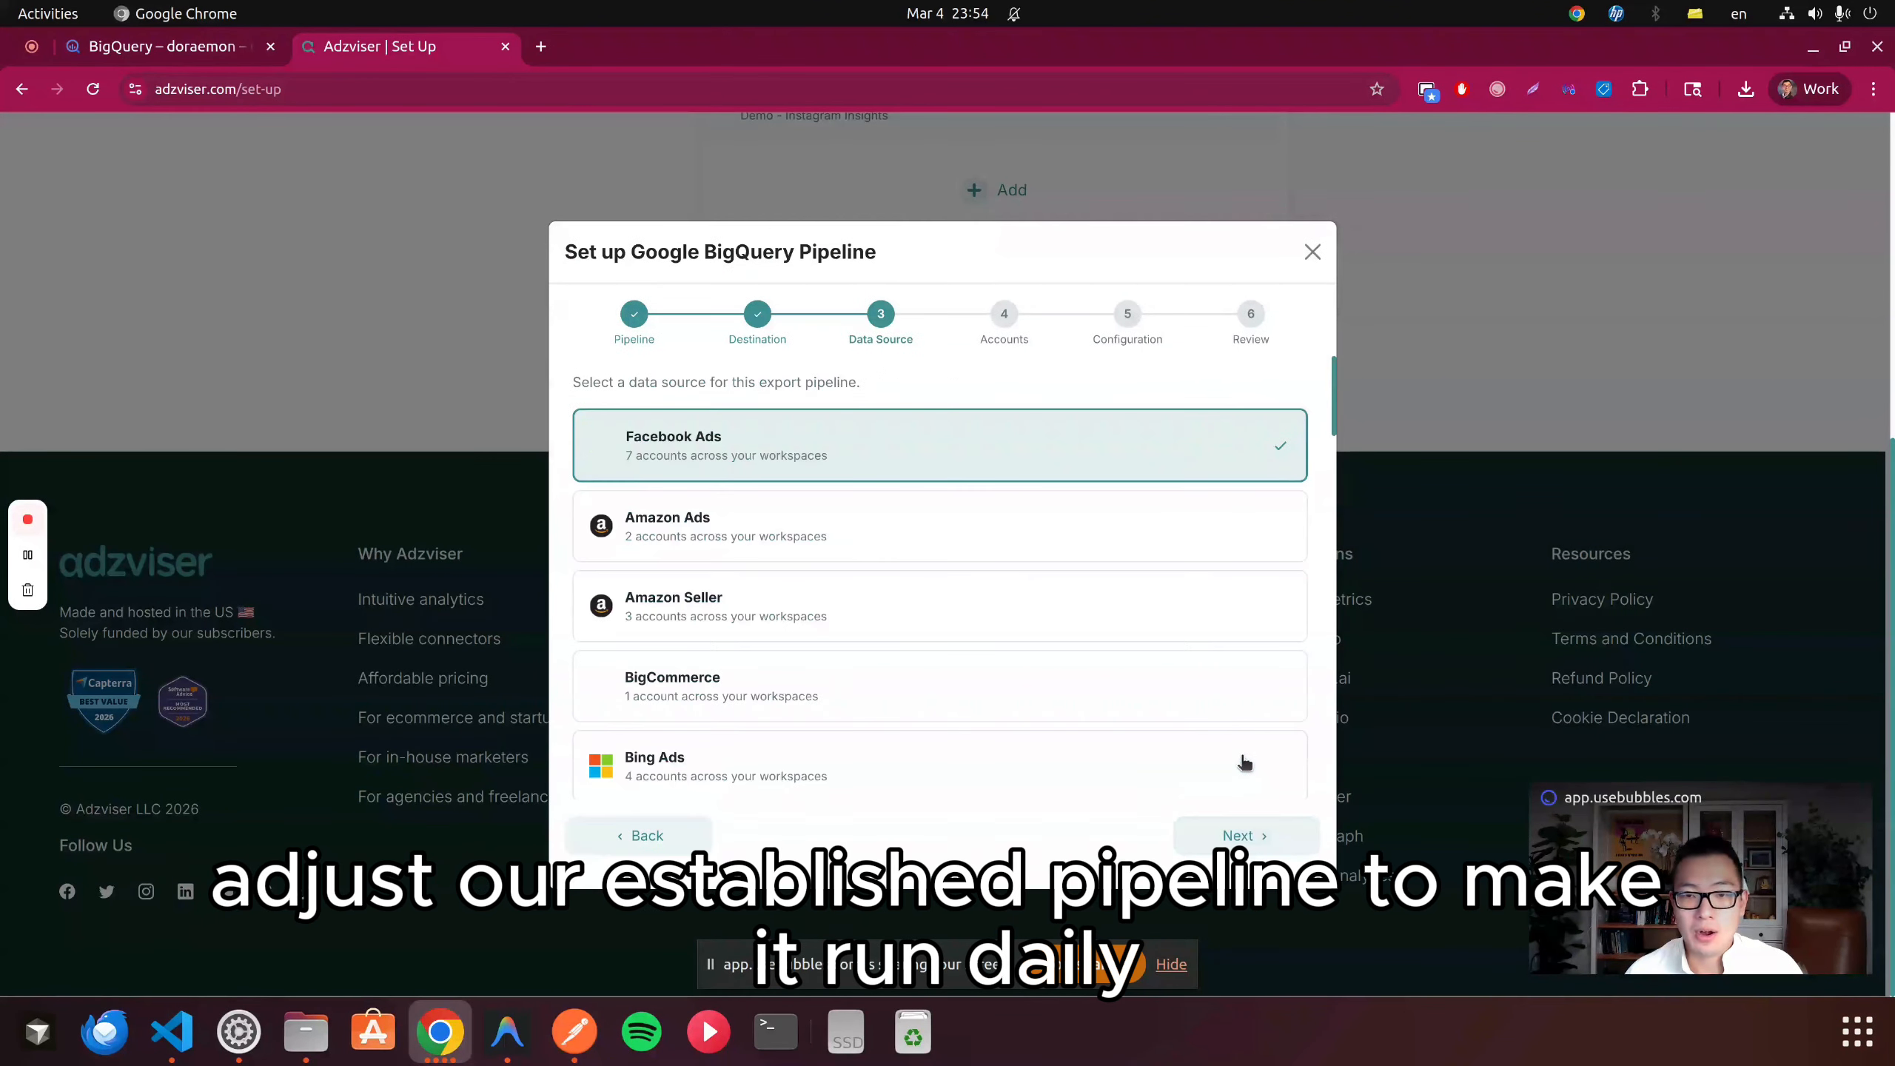
pyautogui.click(1265, 838)
pyautogui.click(1266, 838)
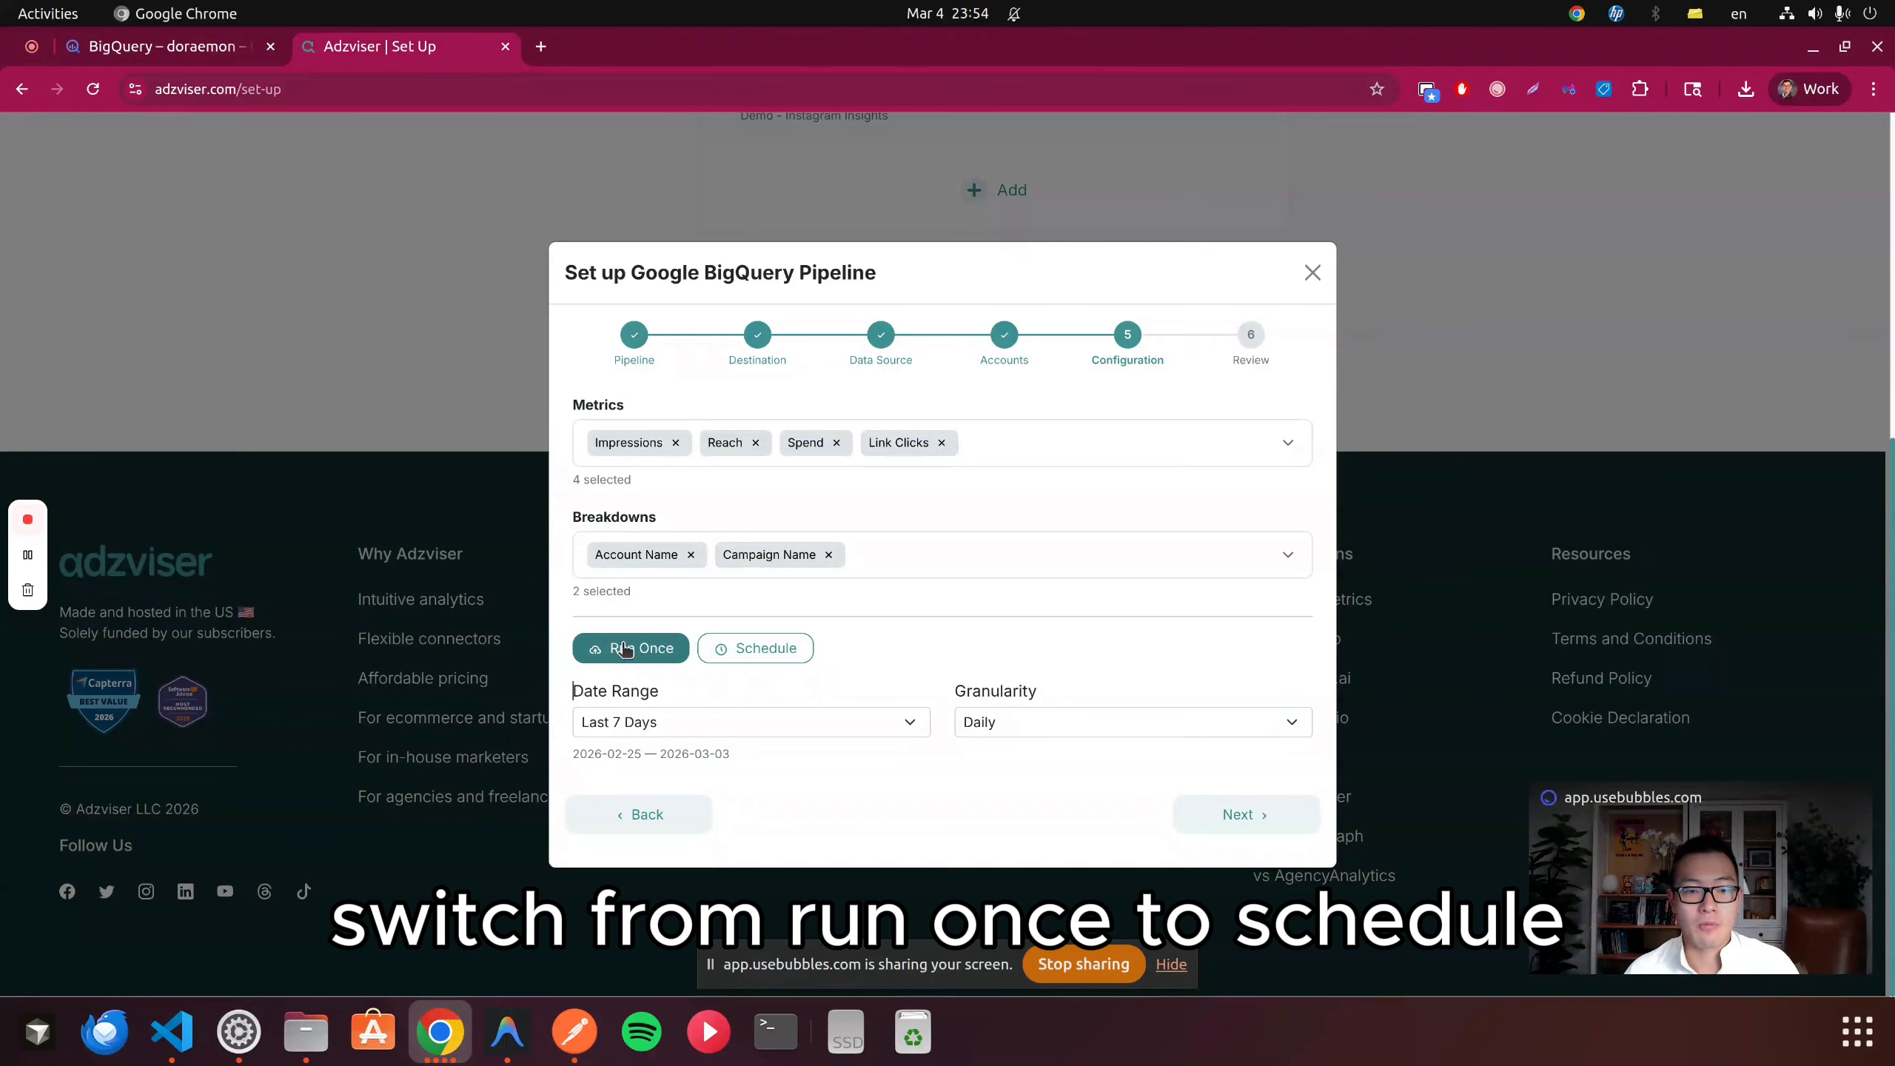
# - Schedule the pipeline to run daily at 10 AM with Yesterday as the date range, and review the mode
pyautogui.click(794, 648)
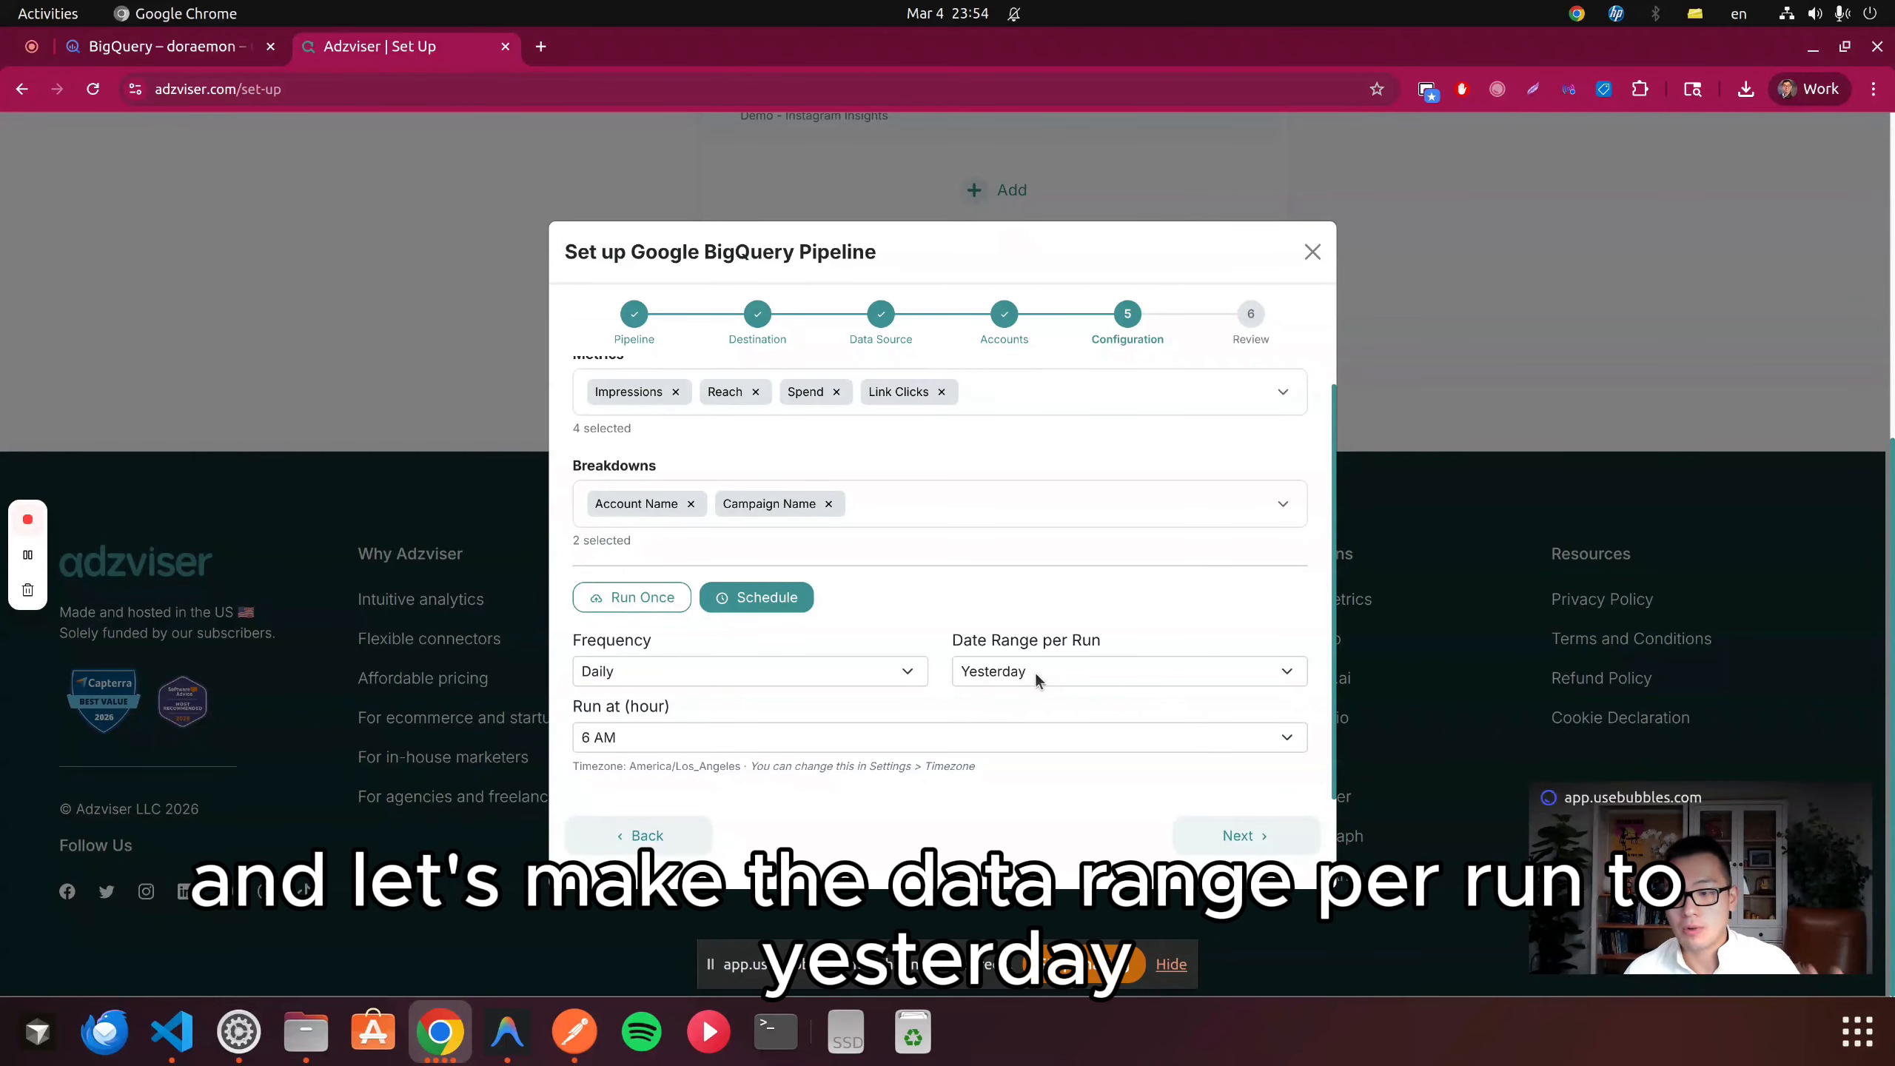
pyautogui.click(746, 736)
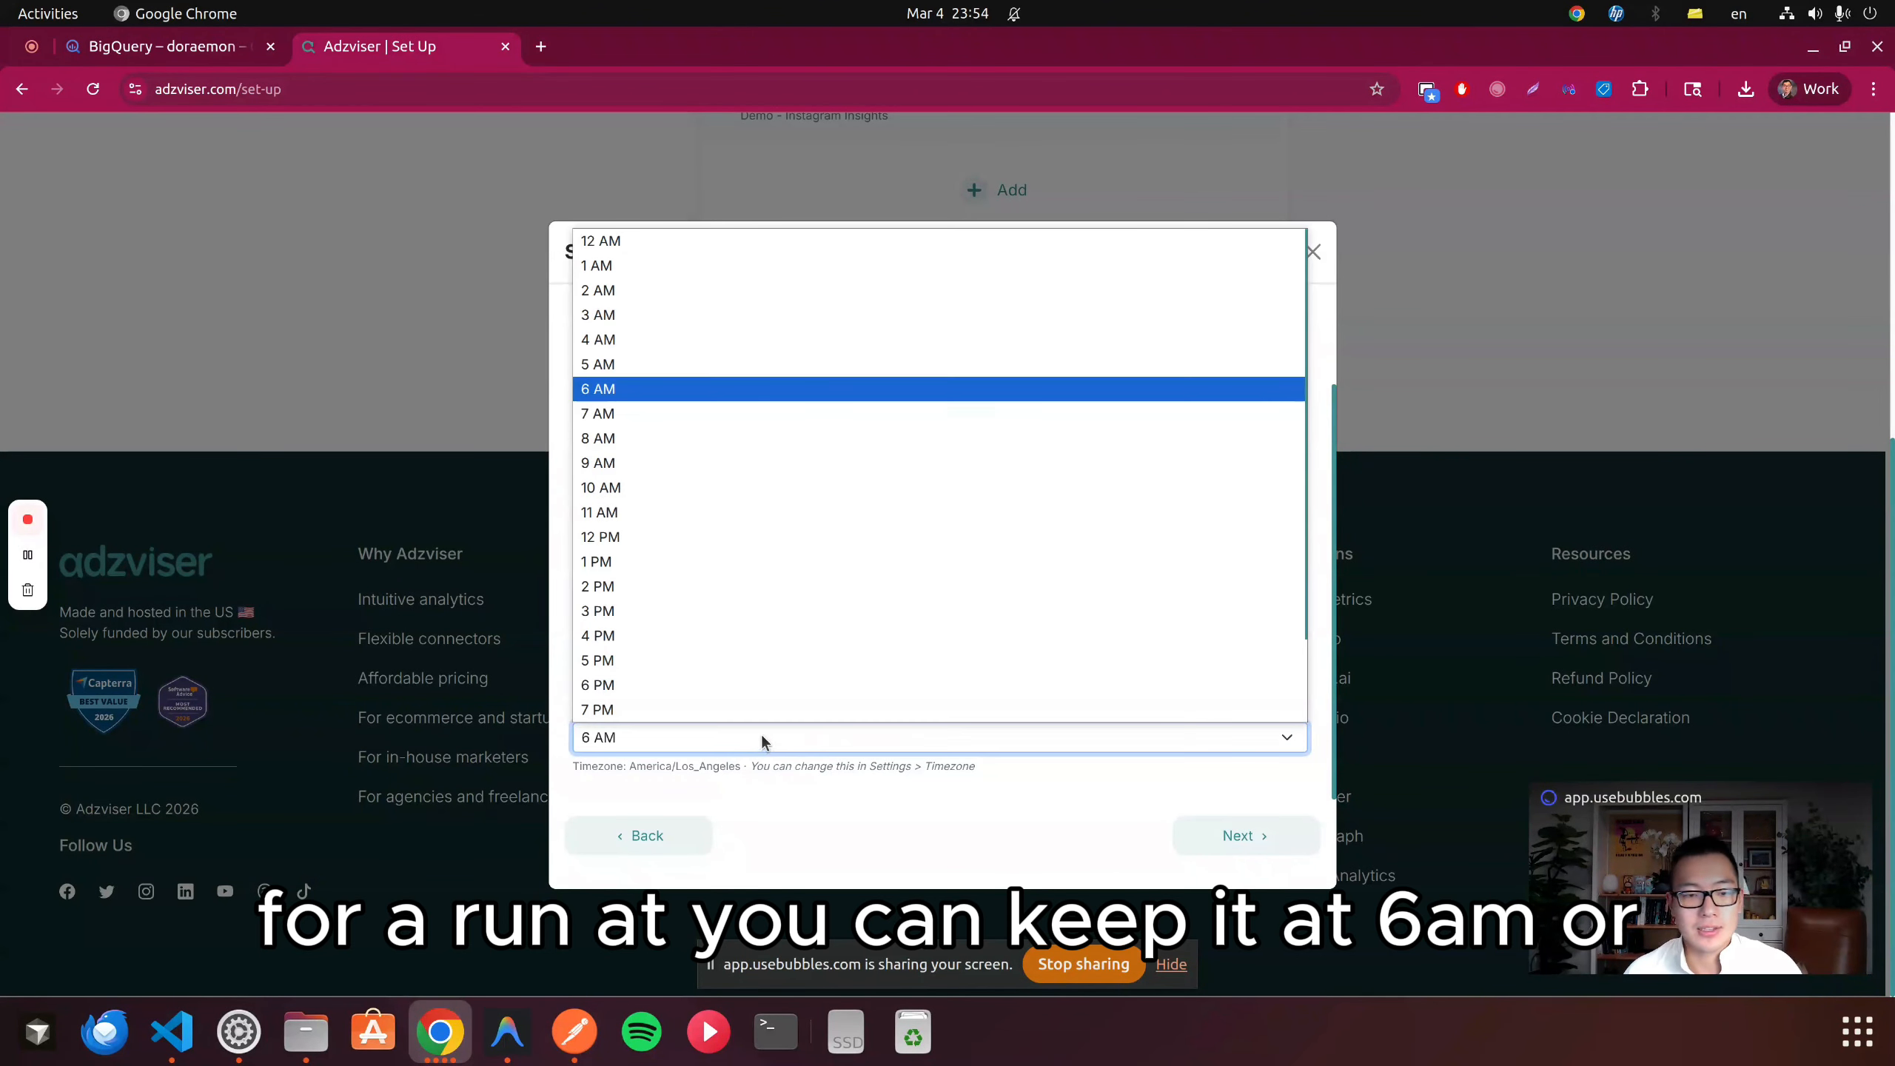
pyautogui.click(673, 485)
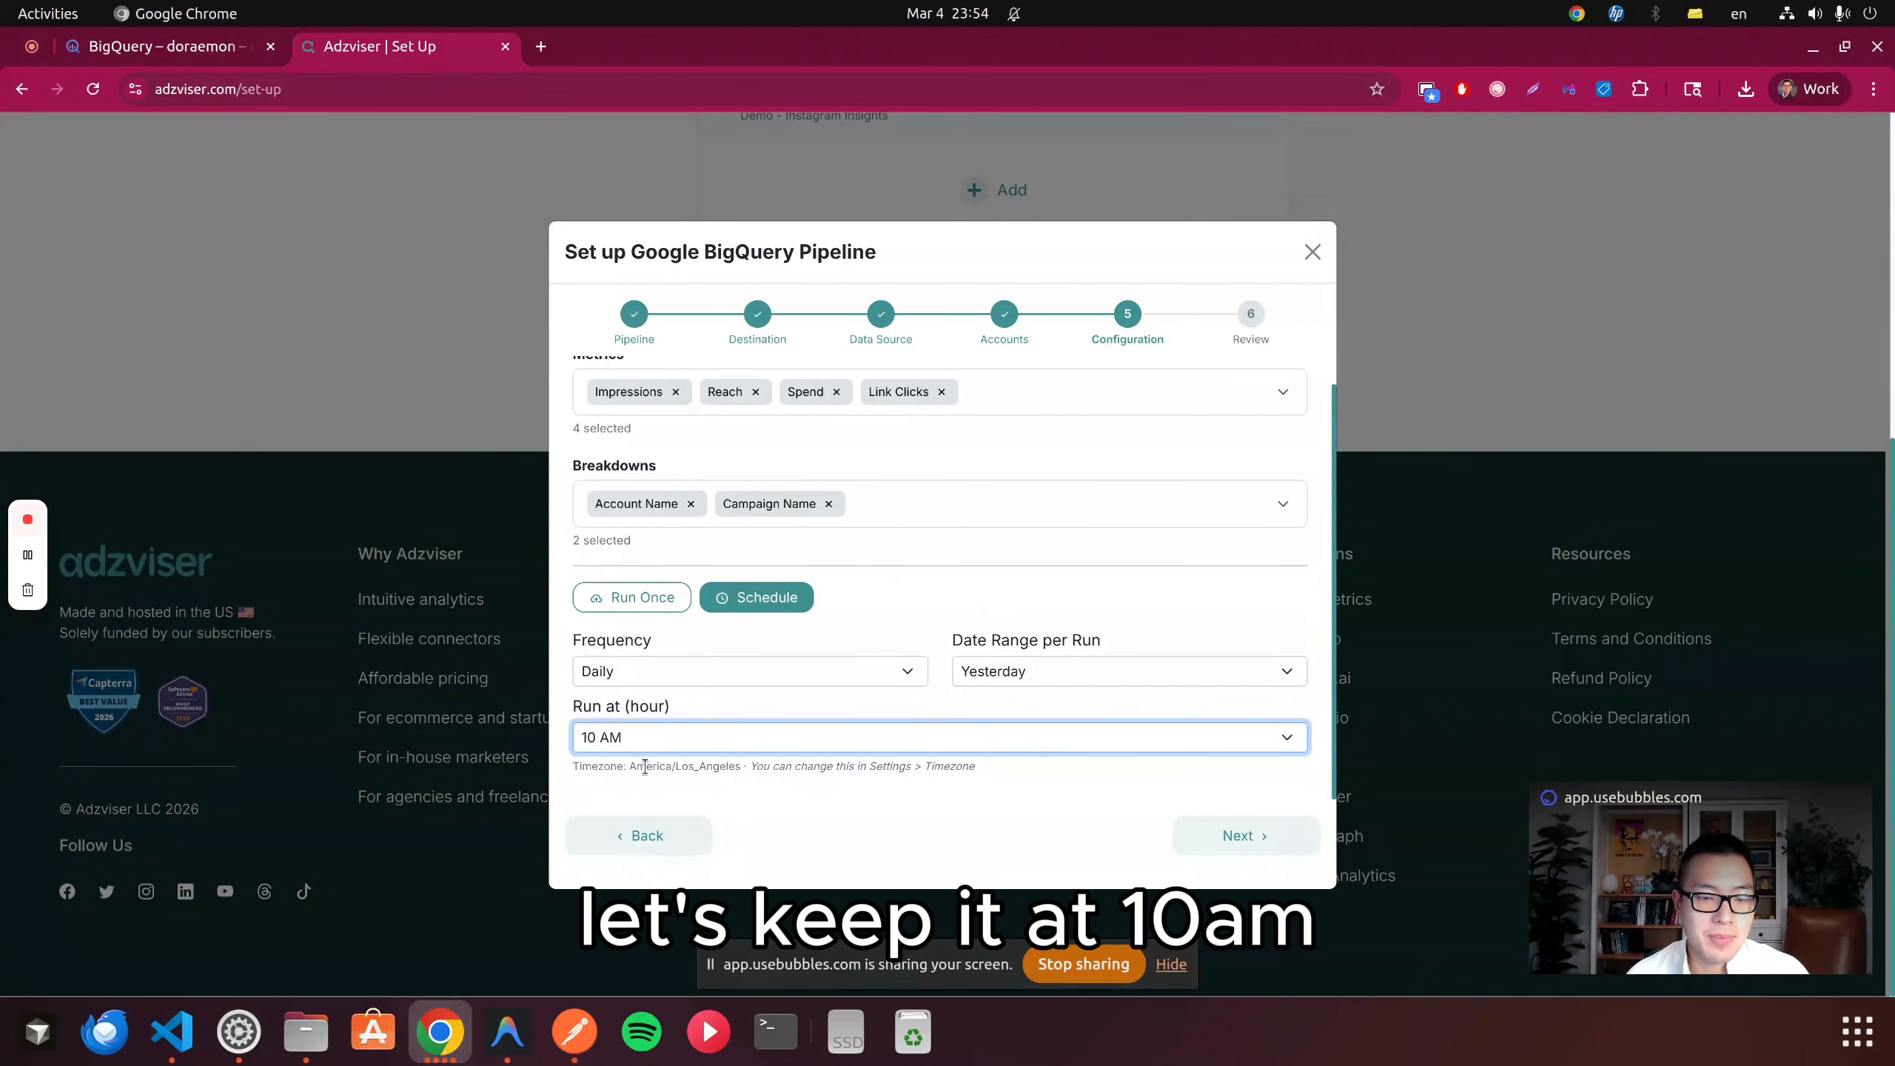
pyautogui.moveTo(645, 767); pyautogui.dragTo(713, 767)
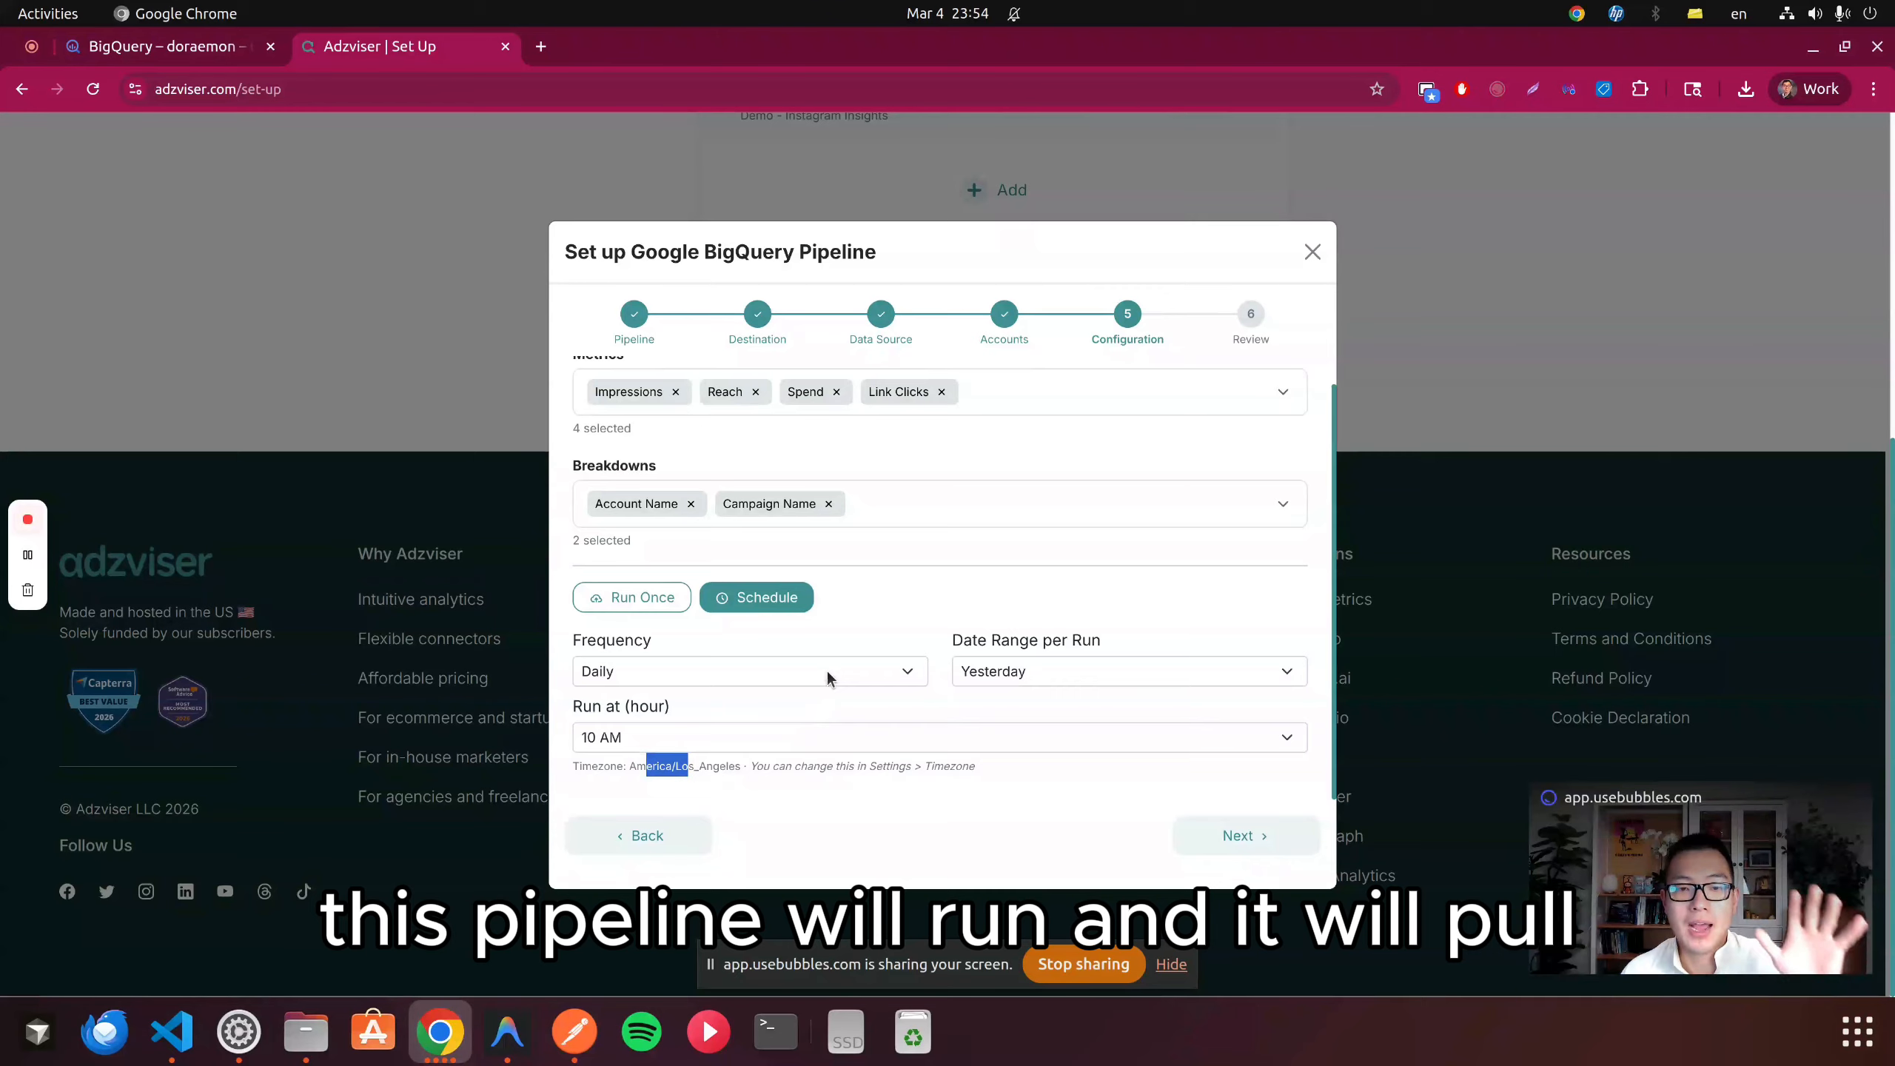
pyautogui.scroll(3, 826, 671)
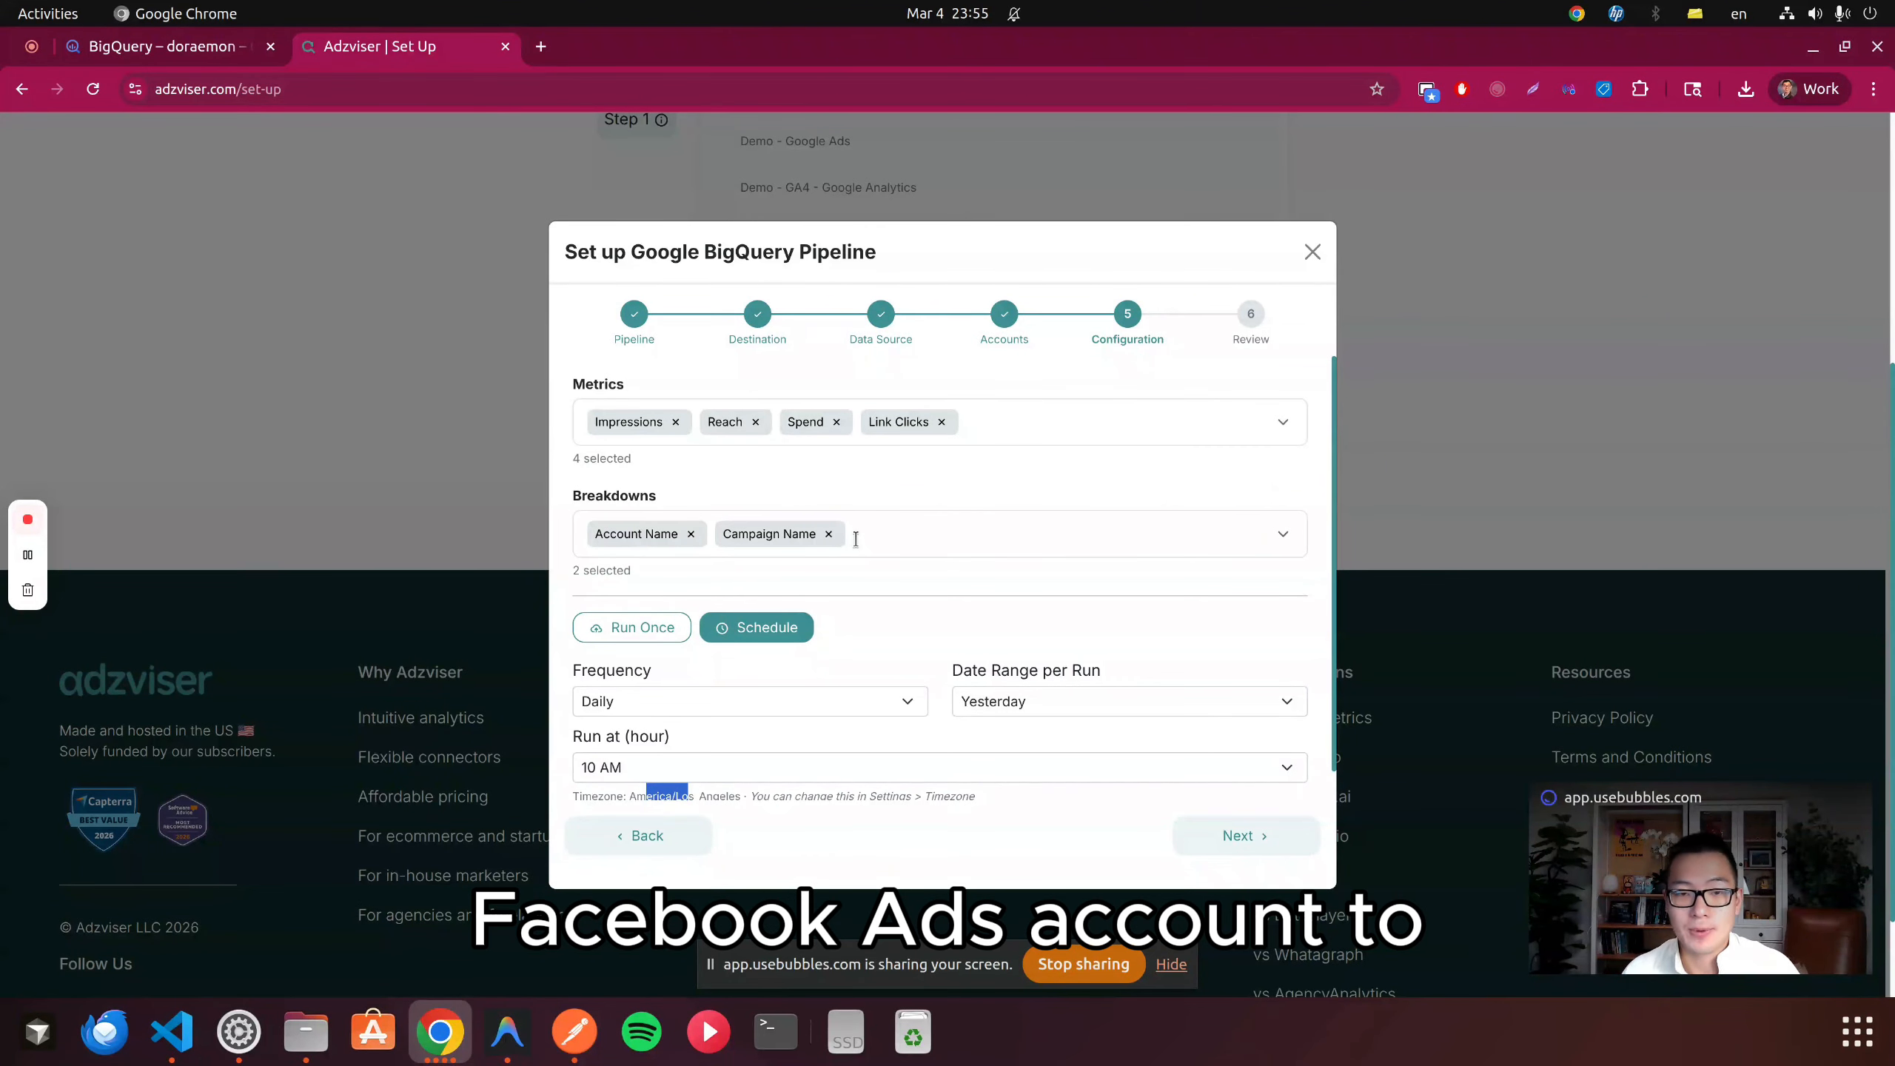
pyautogui.scroll(-1, 923, 480)
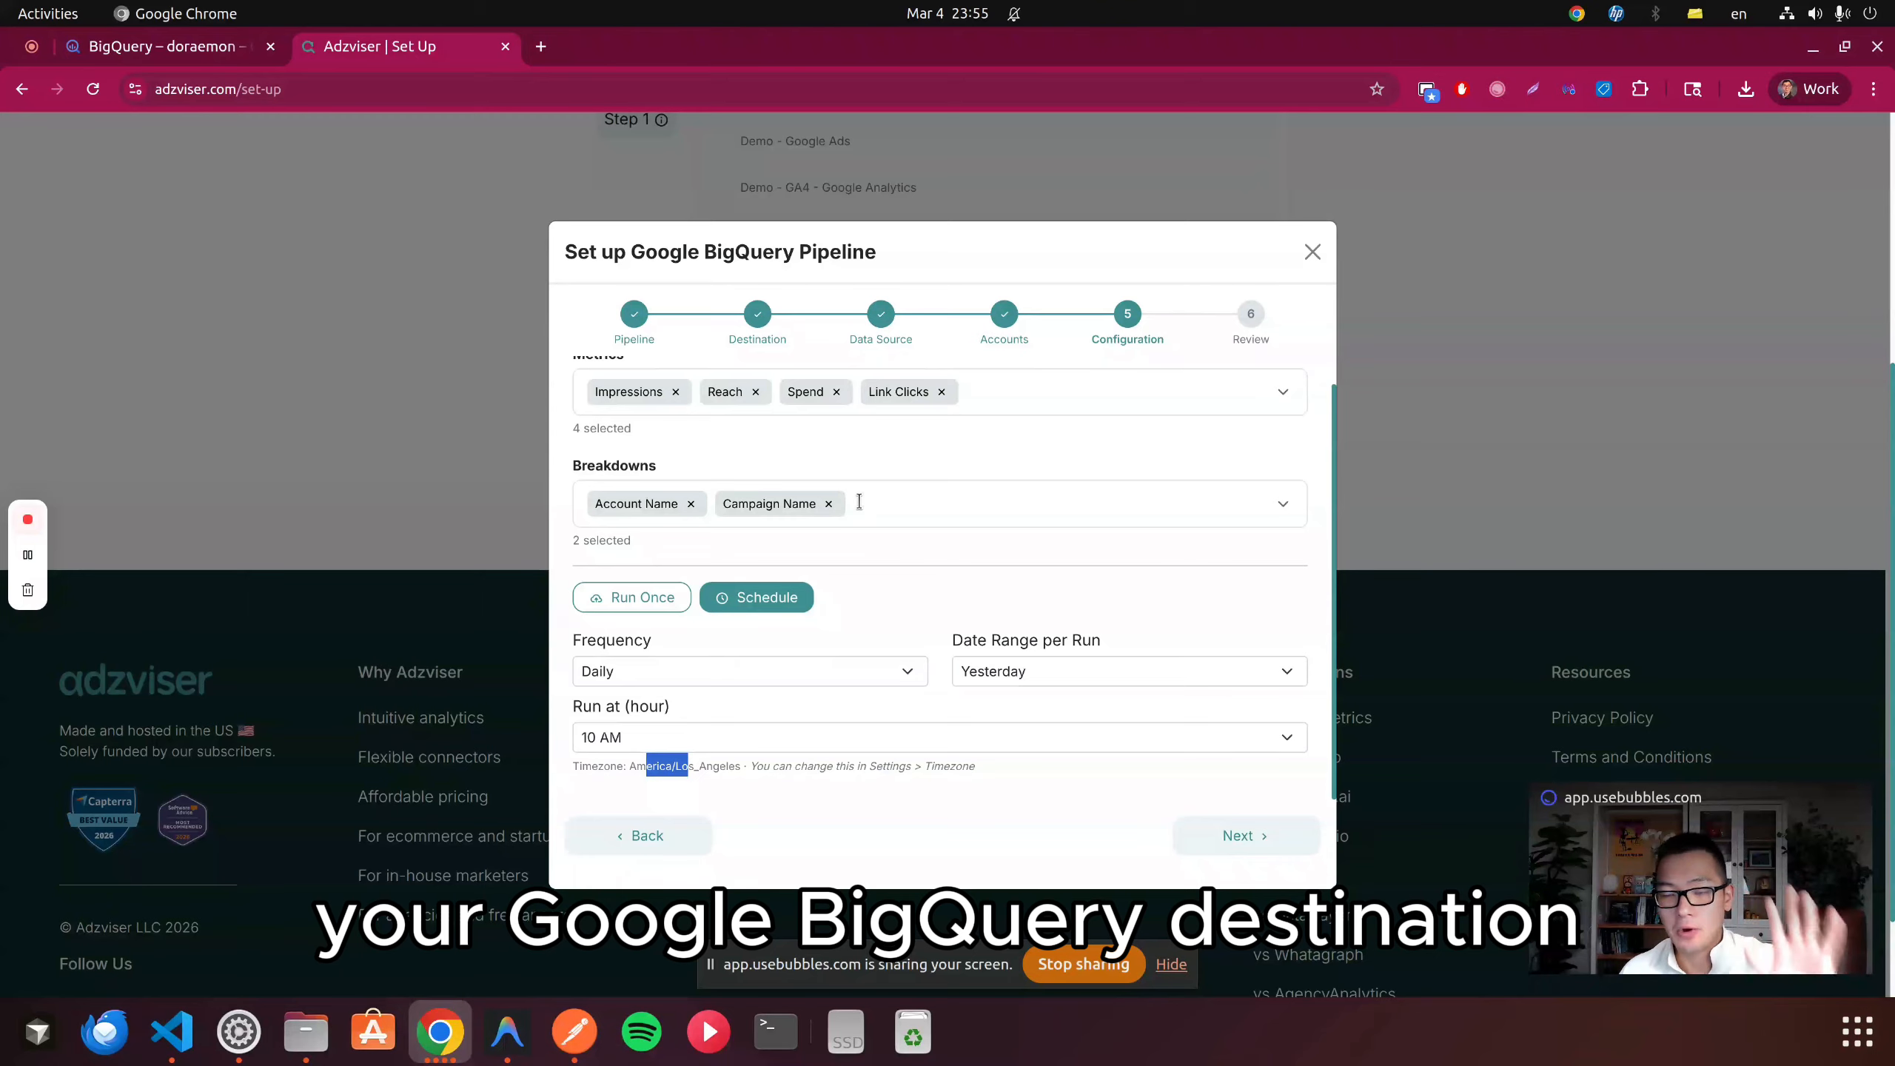
pyautogui.click(1243, 833)
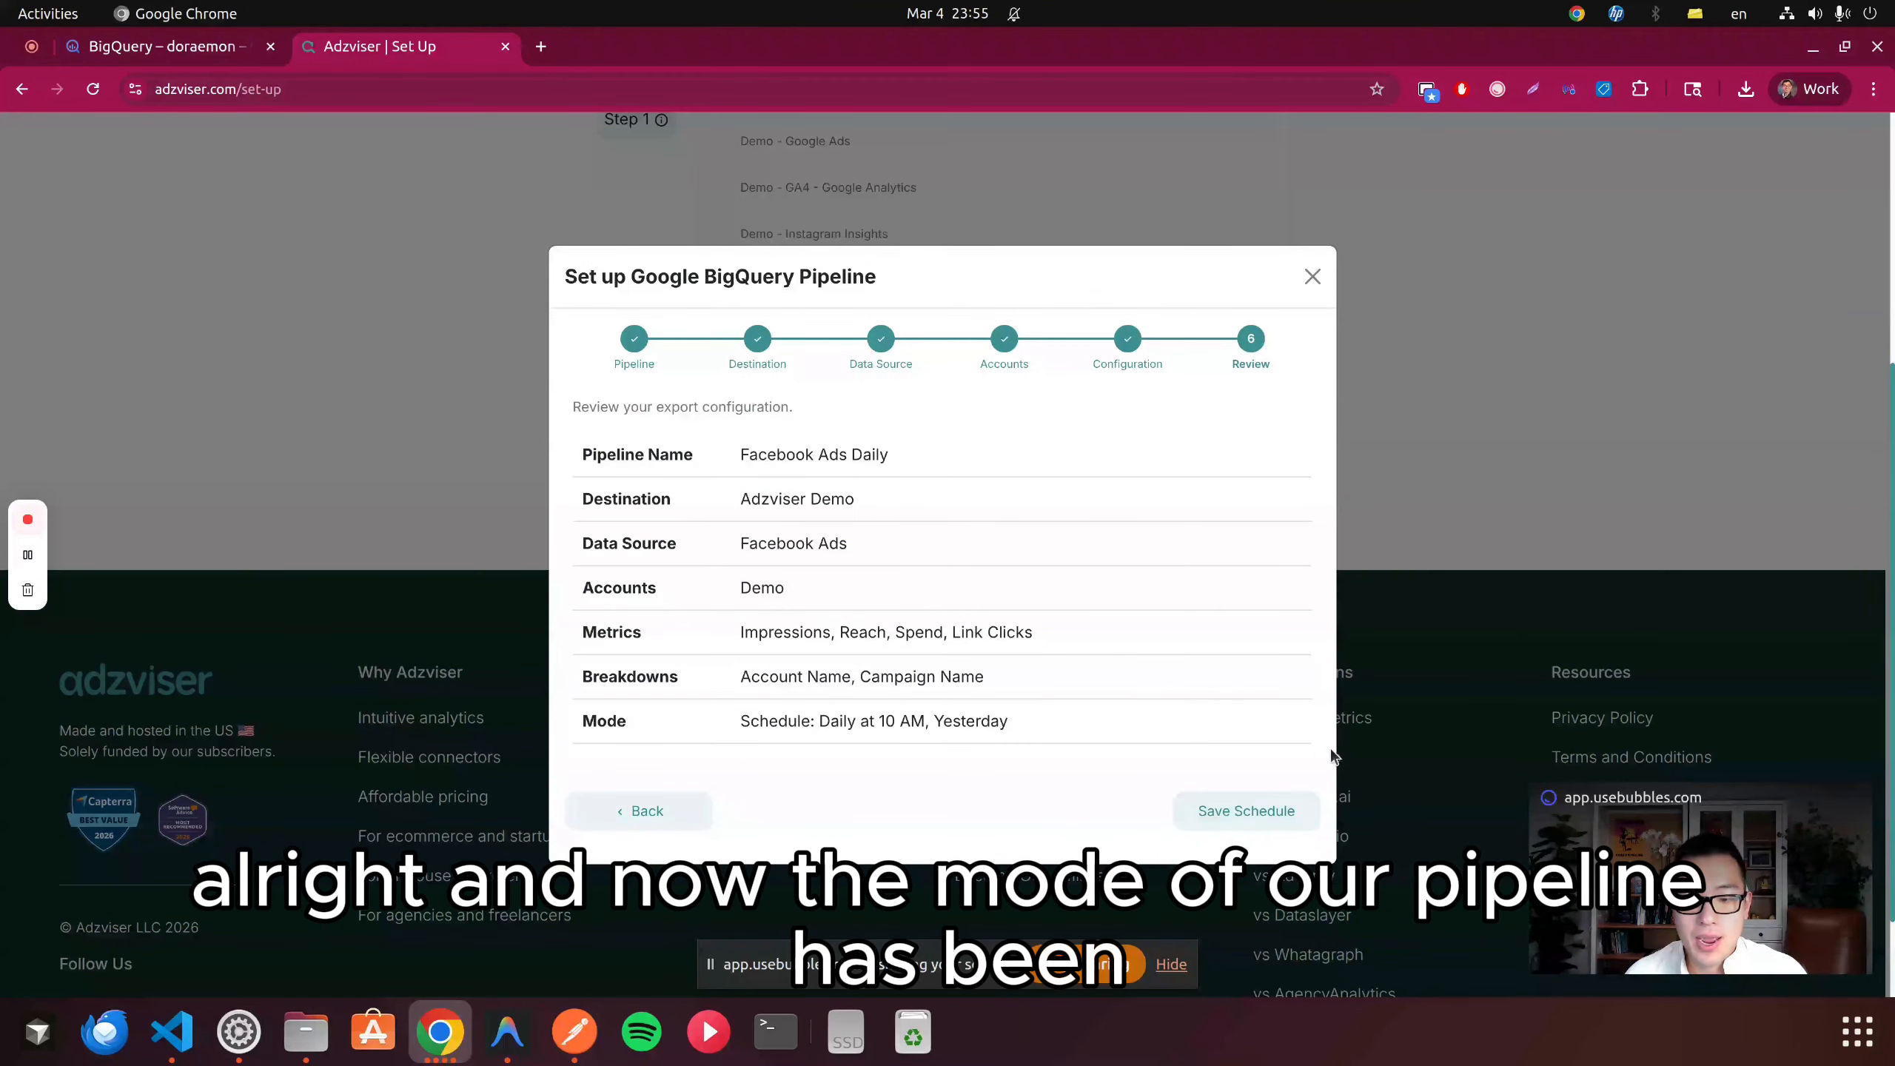
pyautogui.moveTo(1089, 735); pyautogui.dragTo(584, 718)
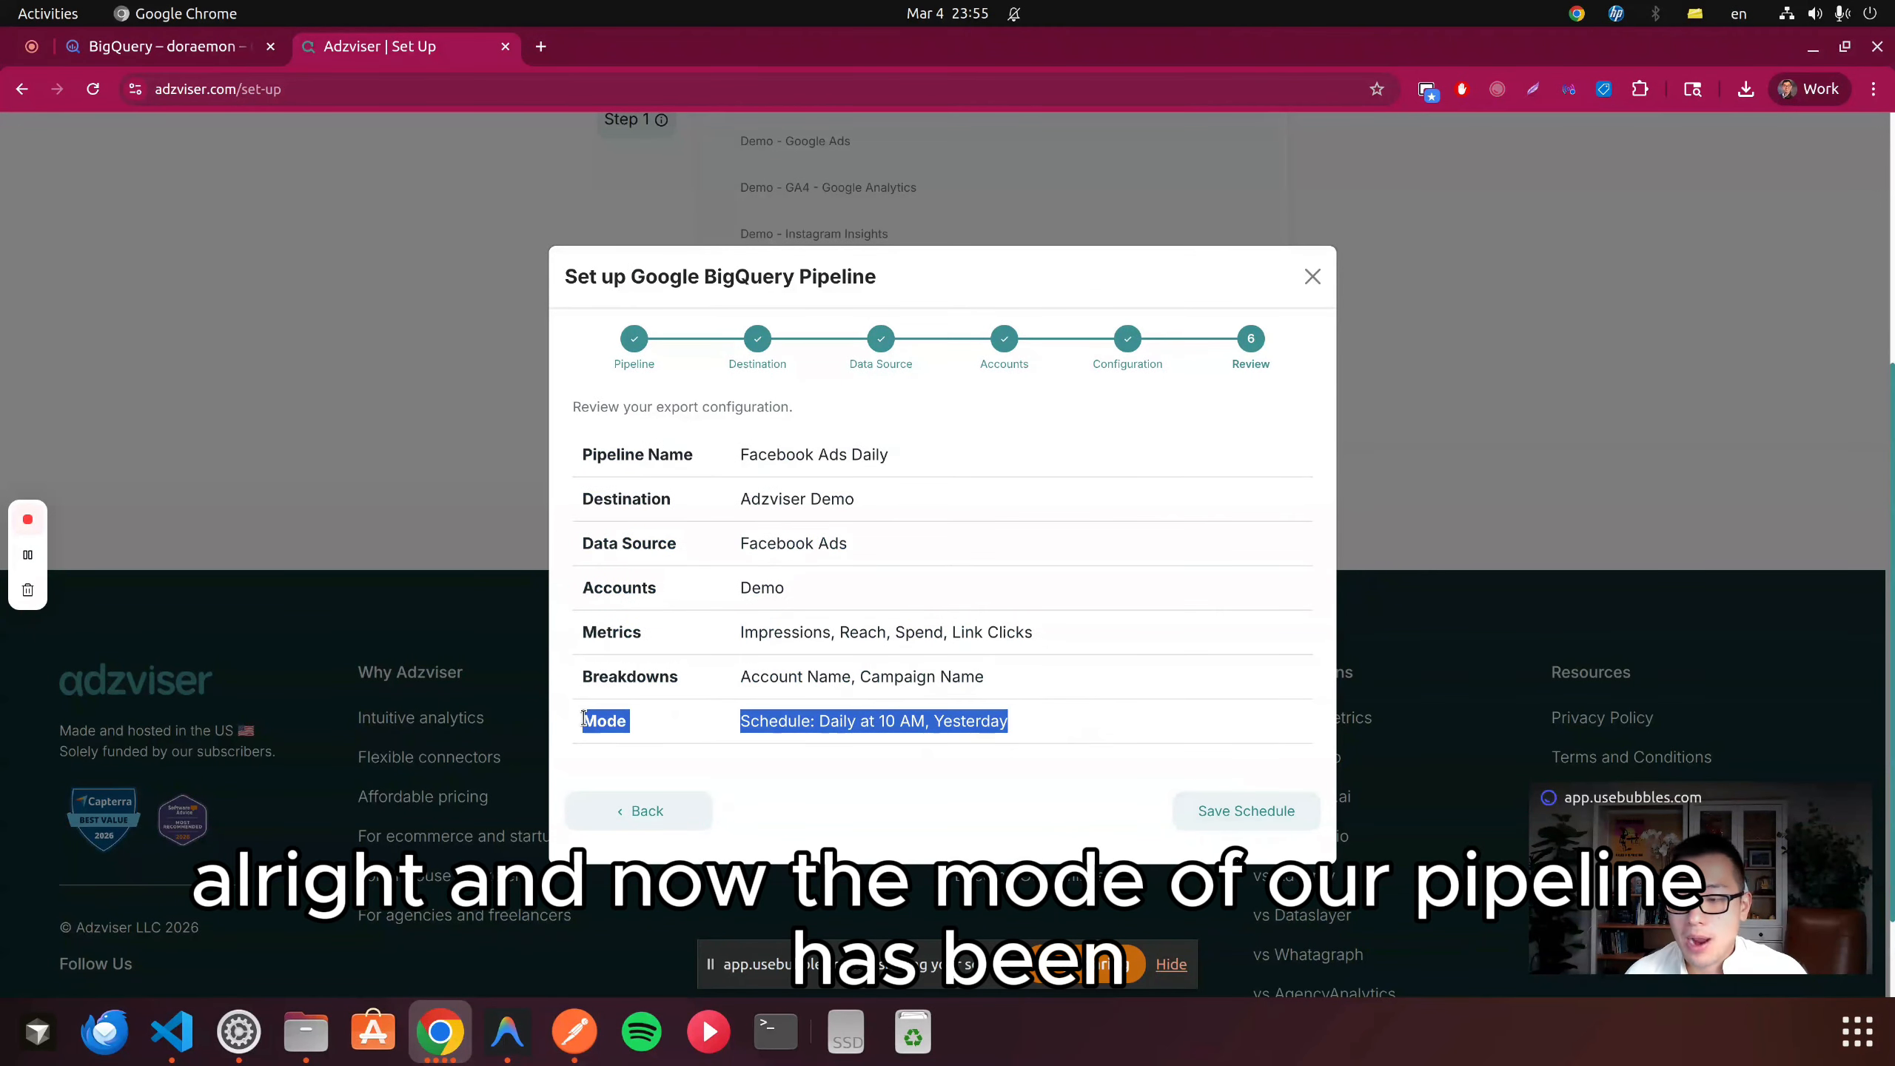
# - Save the Facebook Ads Daily pipeline's schedule and switch to BigQuery to view its Facebook_Ads table
pyautogui.click(825, 717)
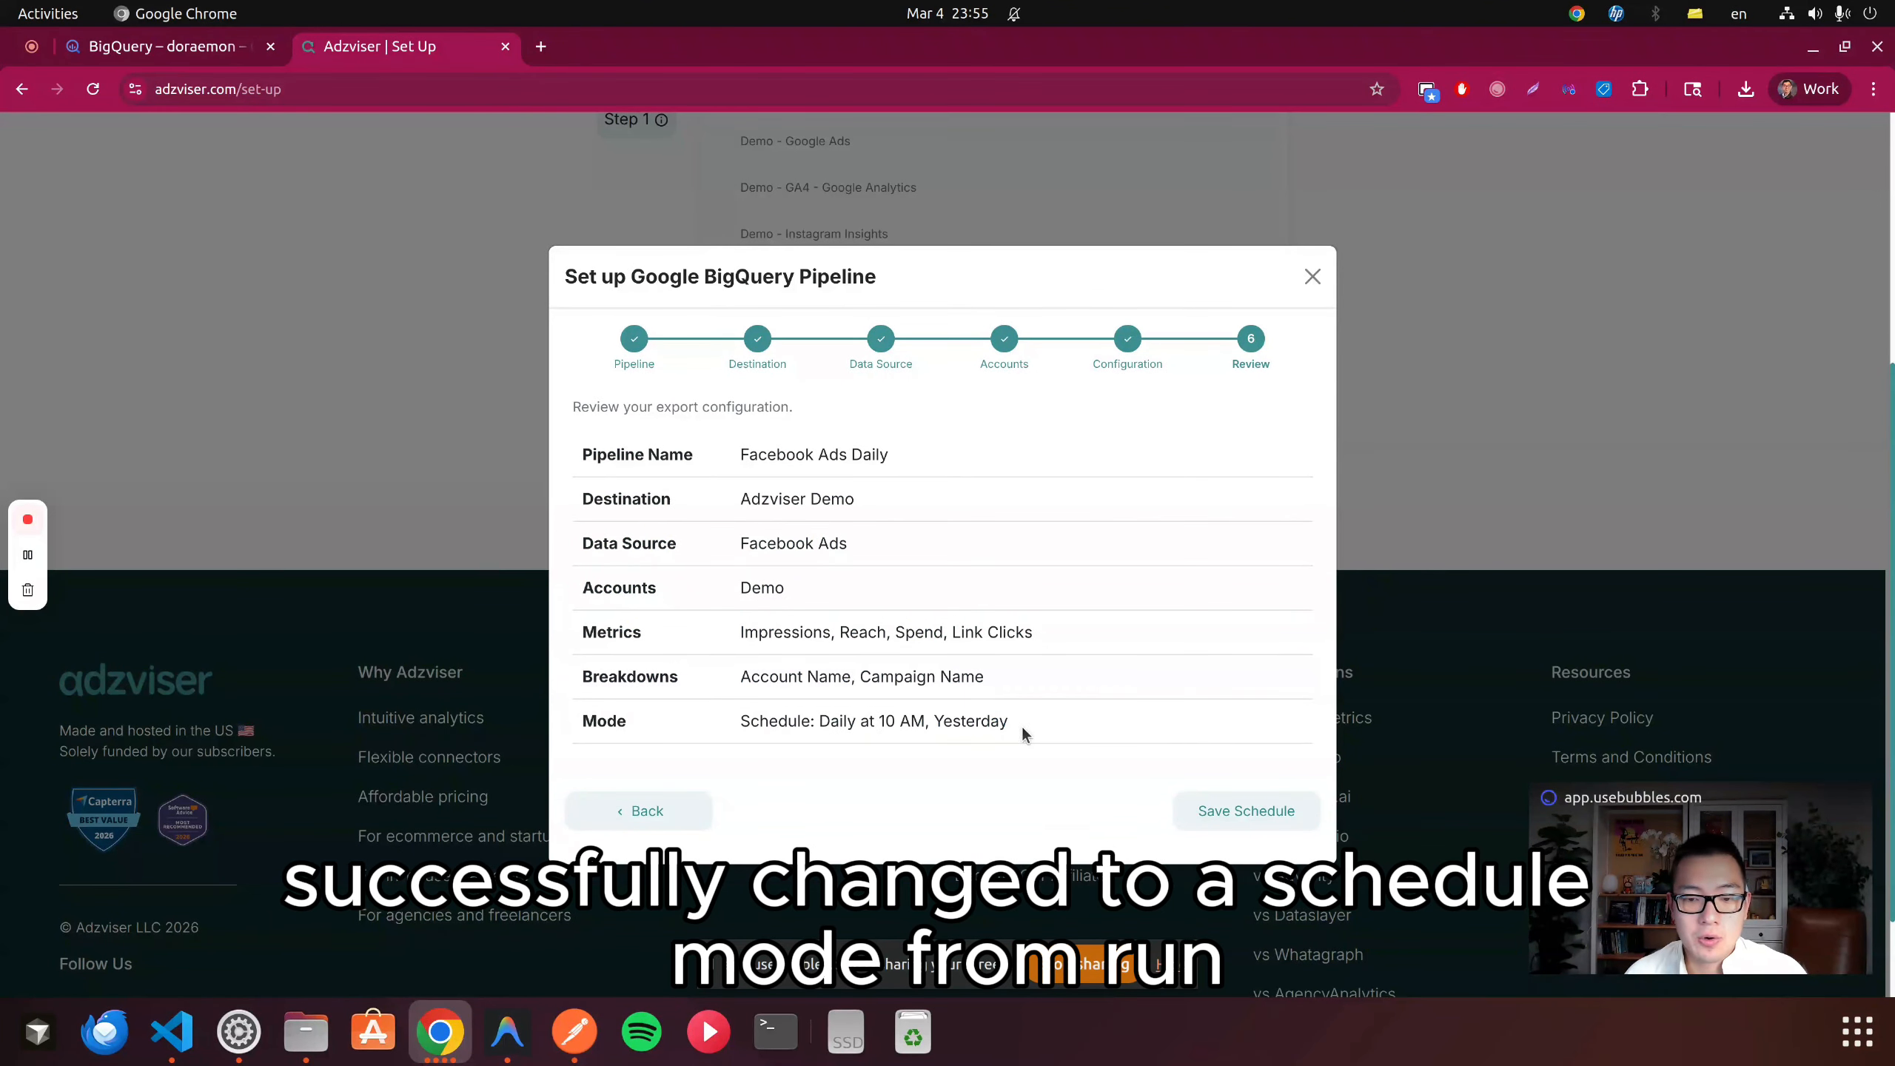
pyautogui.moveTo(1028, 735); pyautogui.dragTo(578, 715)
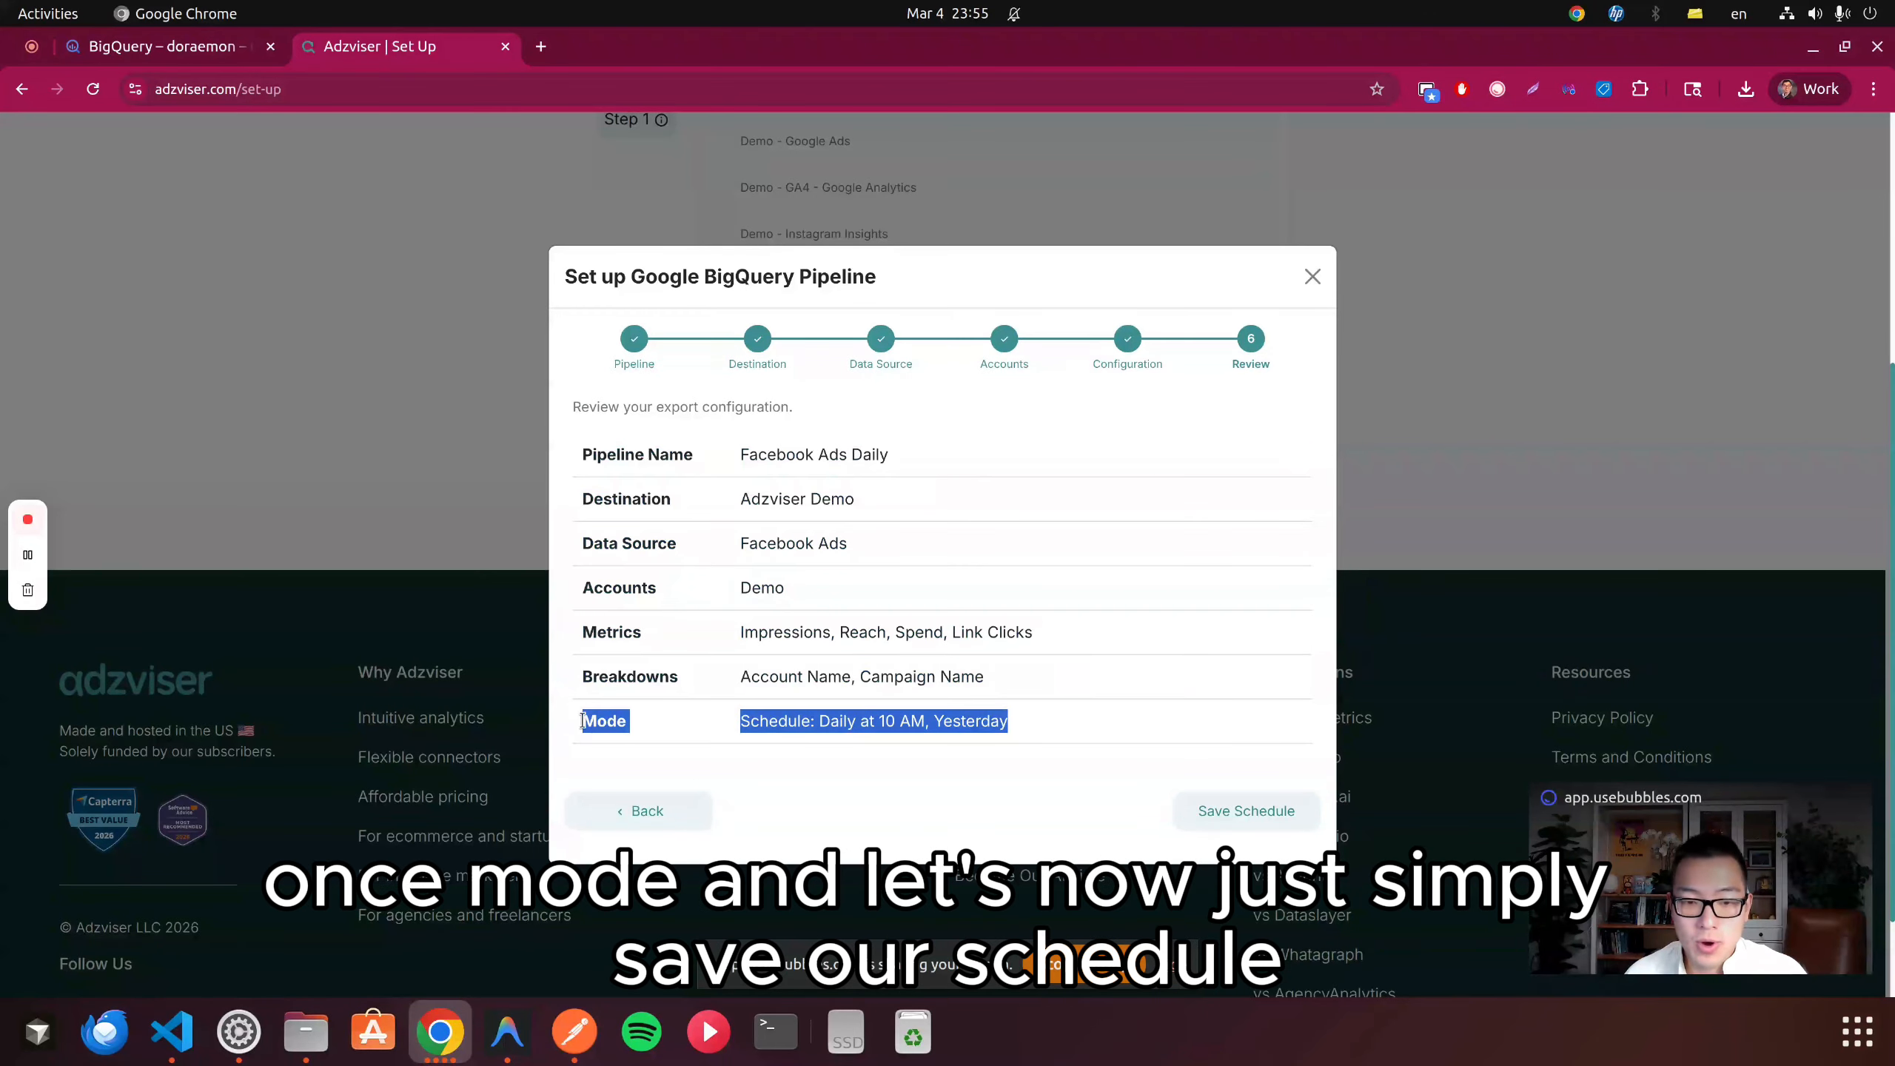
pyautogui.click(1140, 768)
pyautogui.click(1255, 813)
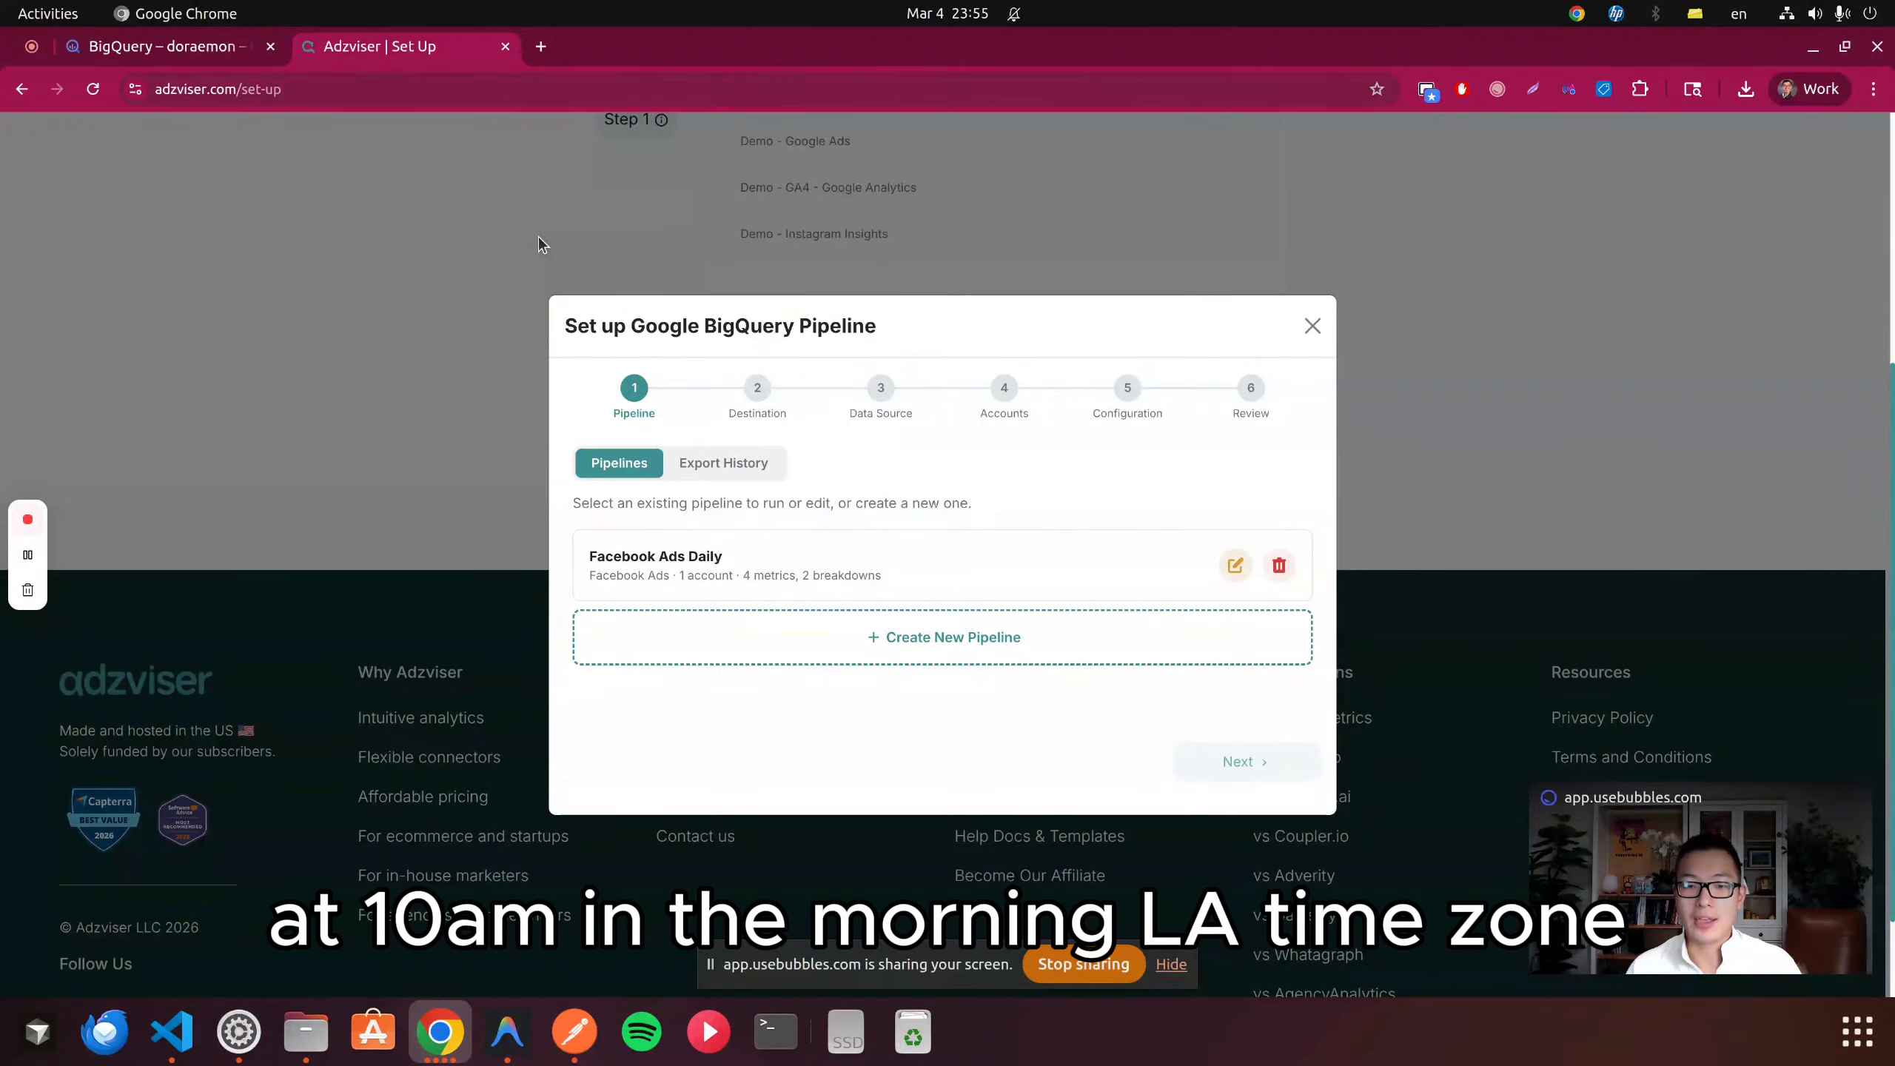
pyautogui.click(164, 47)
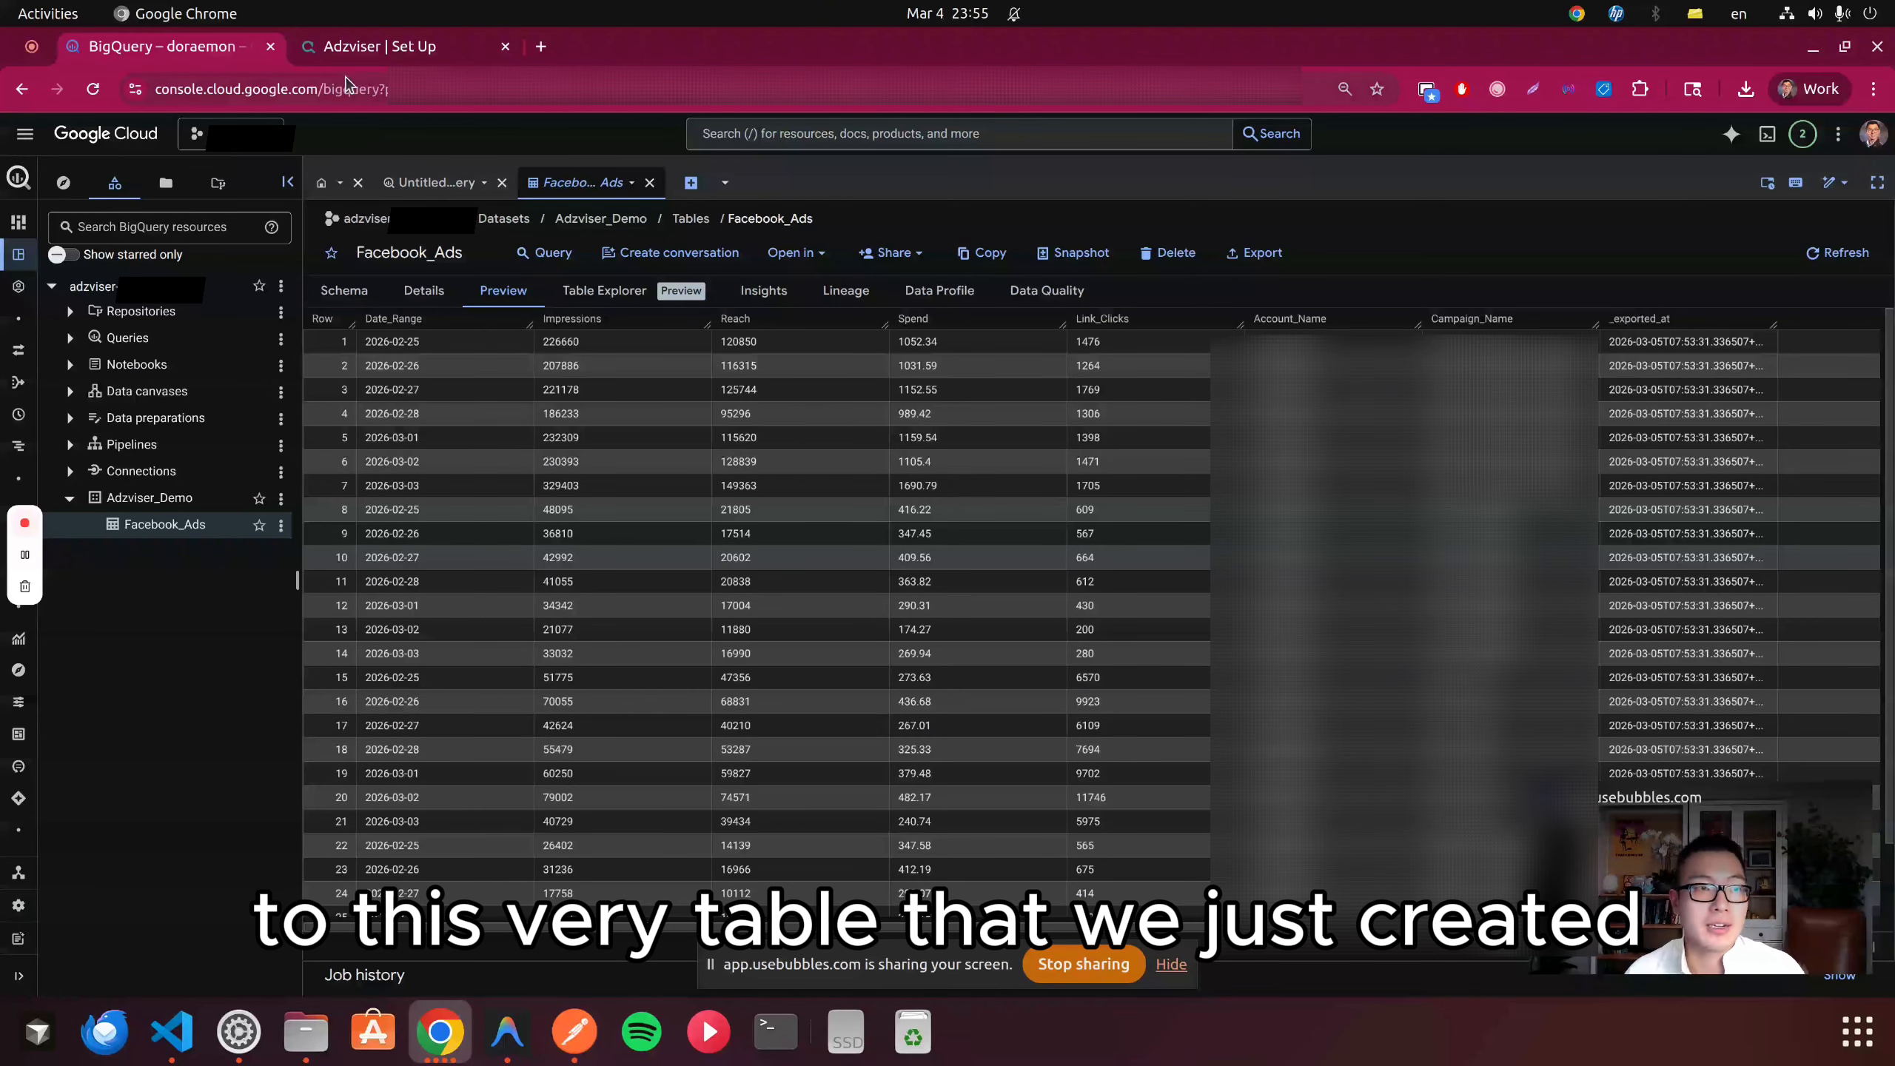
# - Return to Adzviser, create a new pipeline named Shopify Daily and continue to its destination
pyautogui.click(395, 47)
pyautogui.click(770, 642)
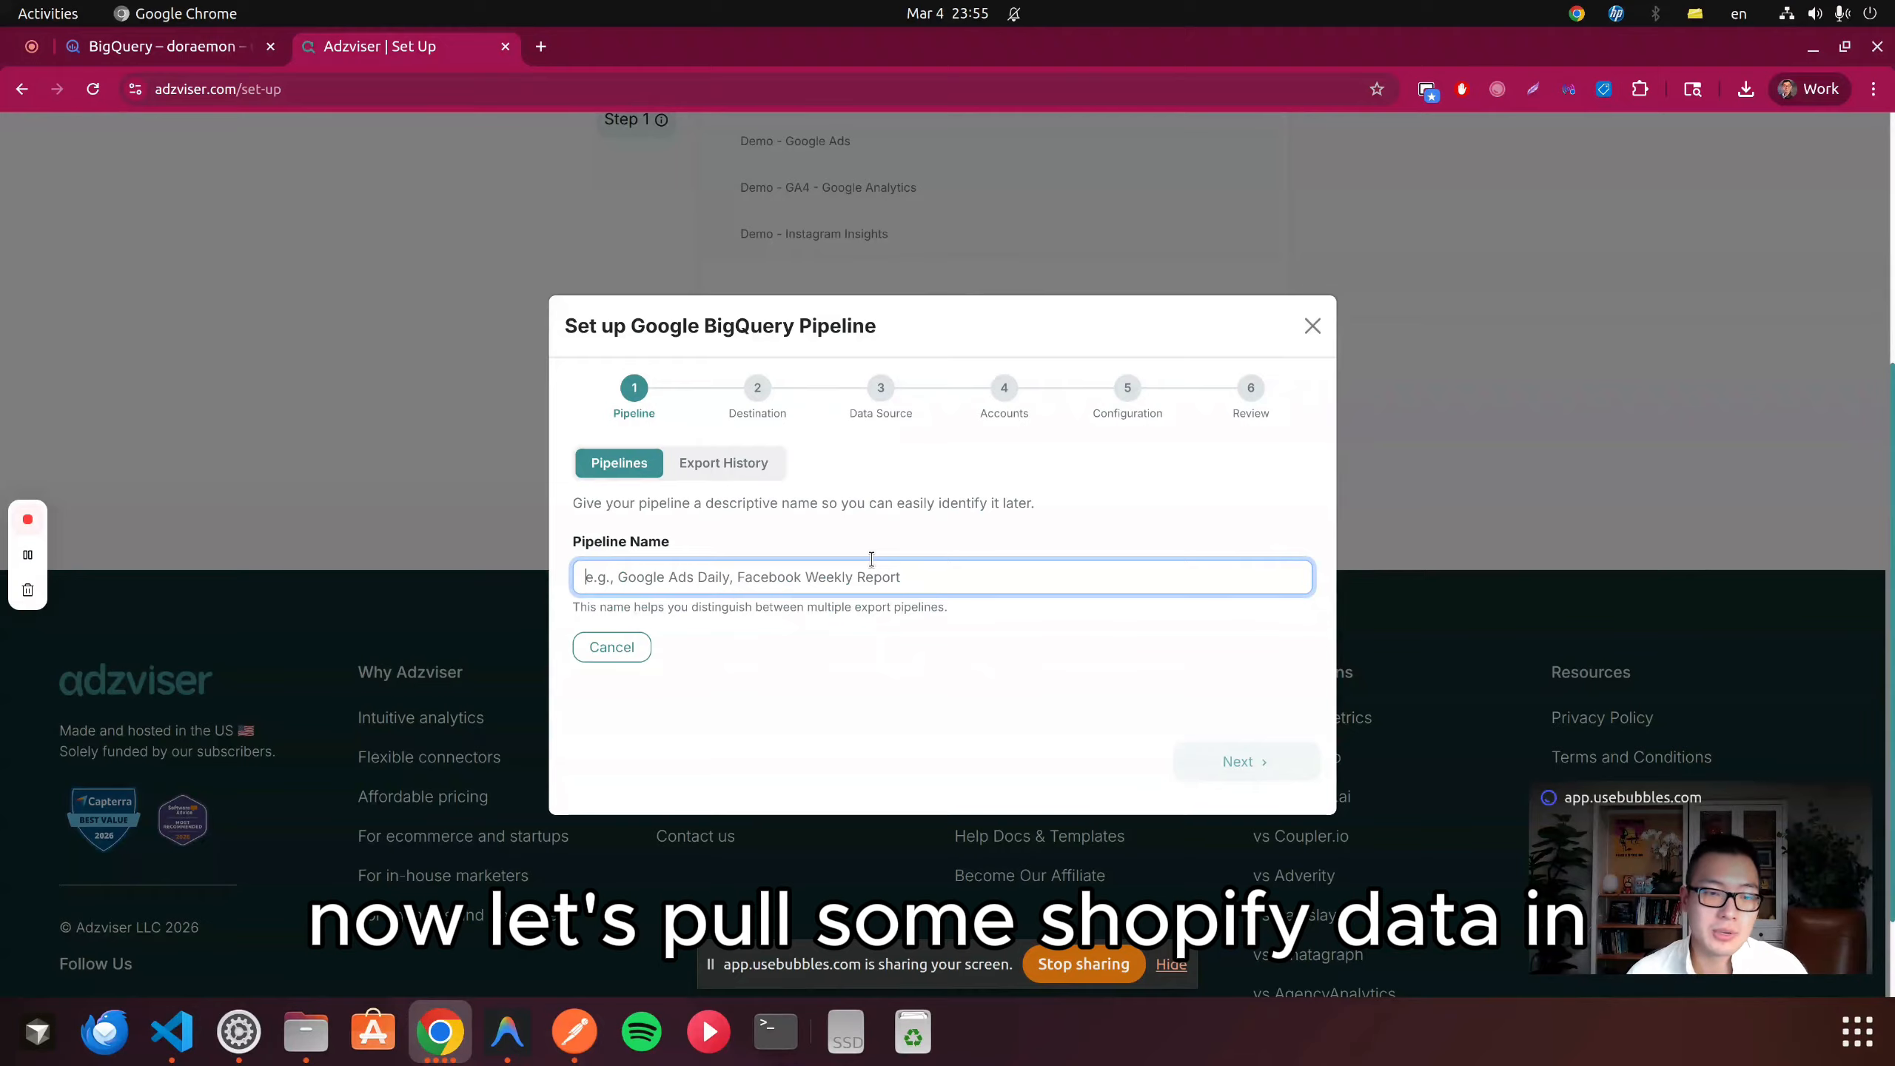
pyautogui.write('Shopfi')
pyautogui.press('BackSpace')
pyautogui.press('BackSpace')
pyautogui.write('ify')
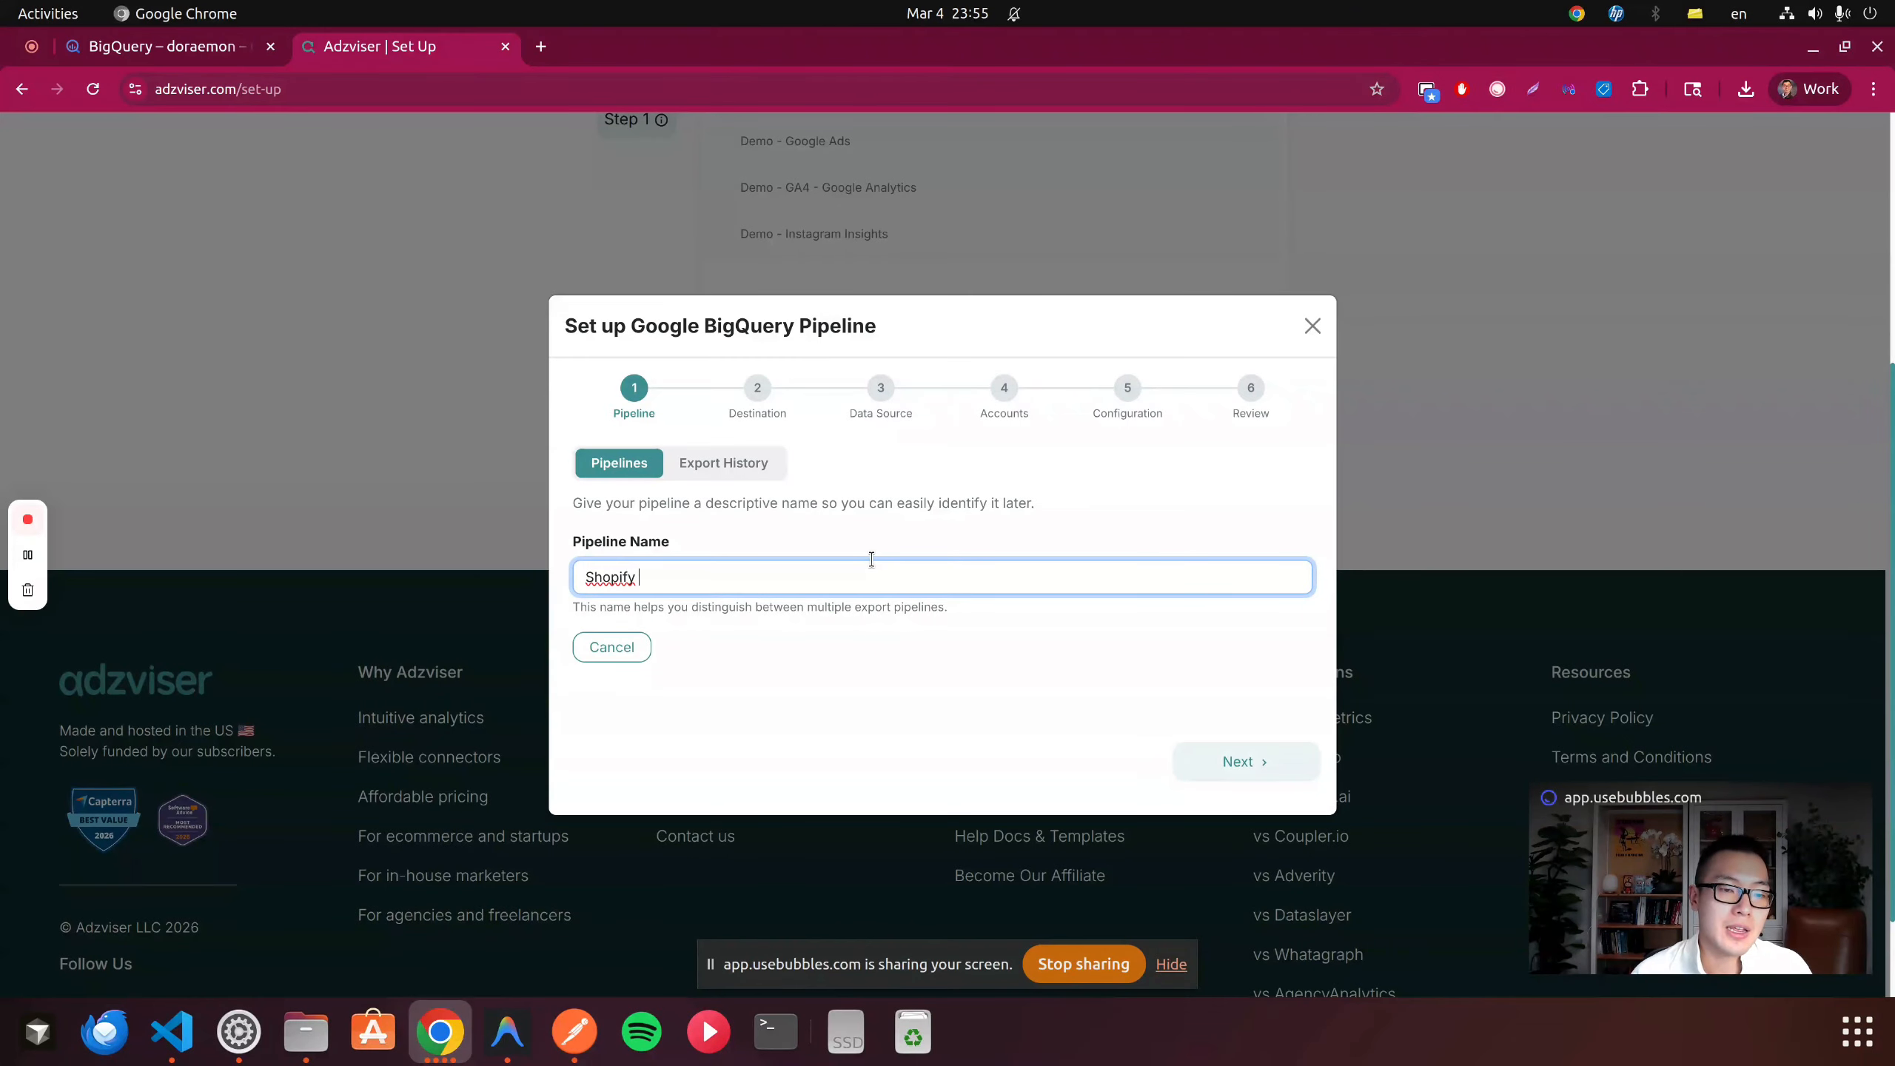
pyautogui.write(' Daily')
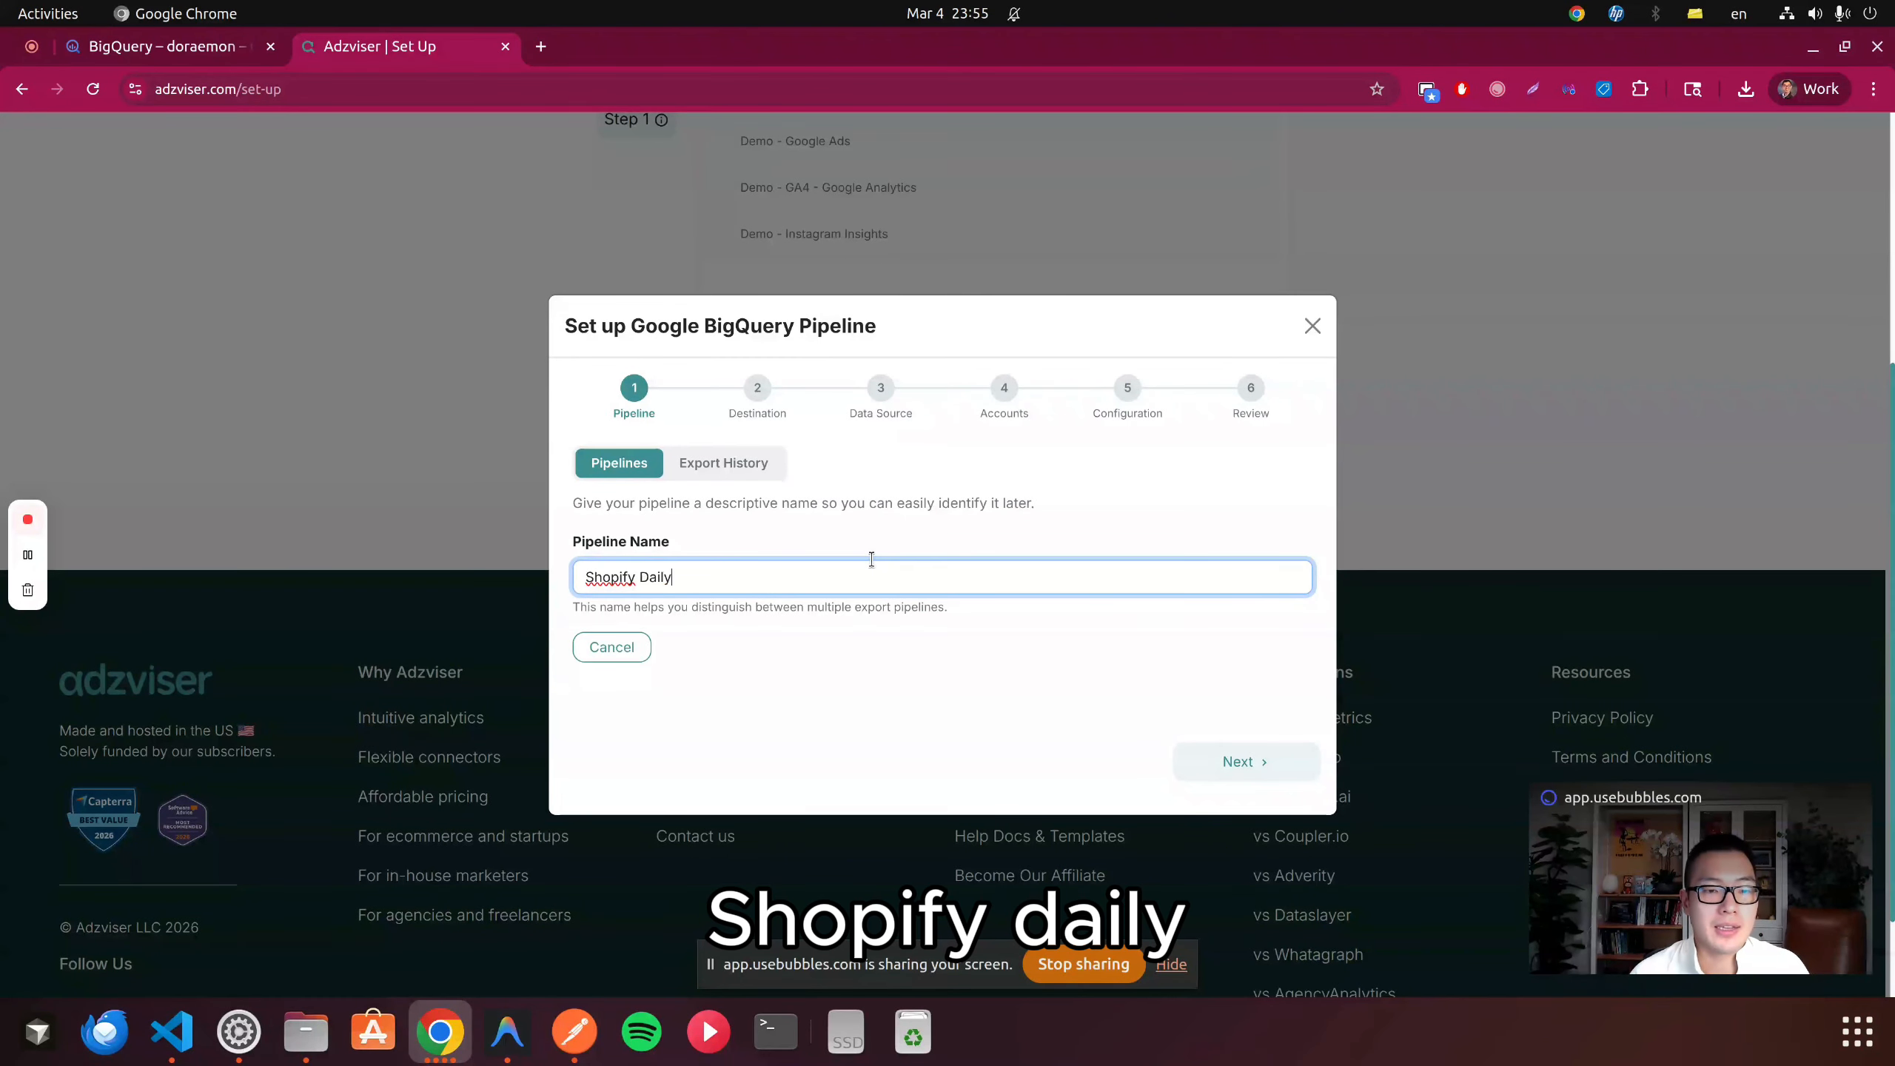
pyautogui.click(1255, 765)
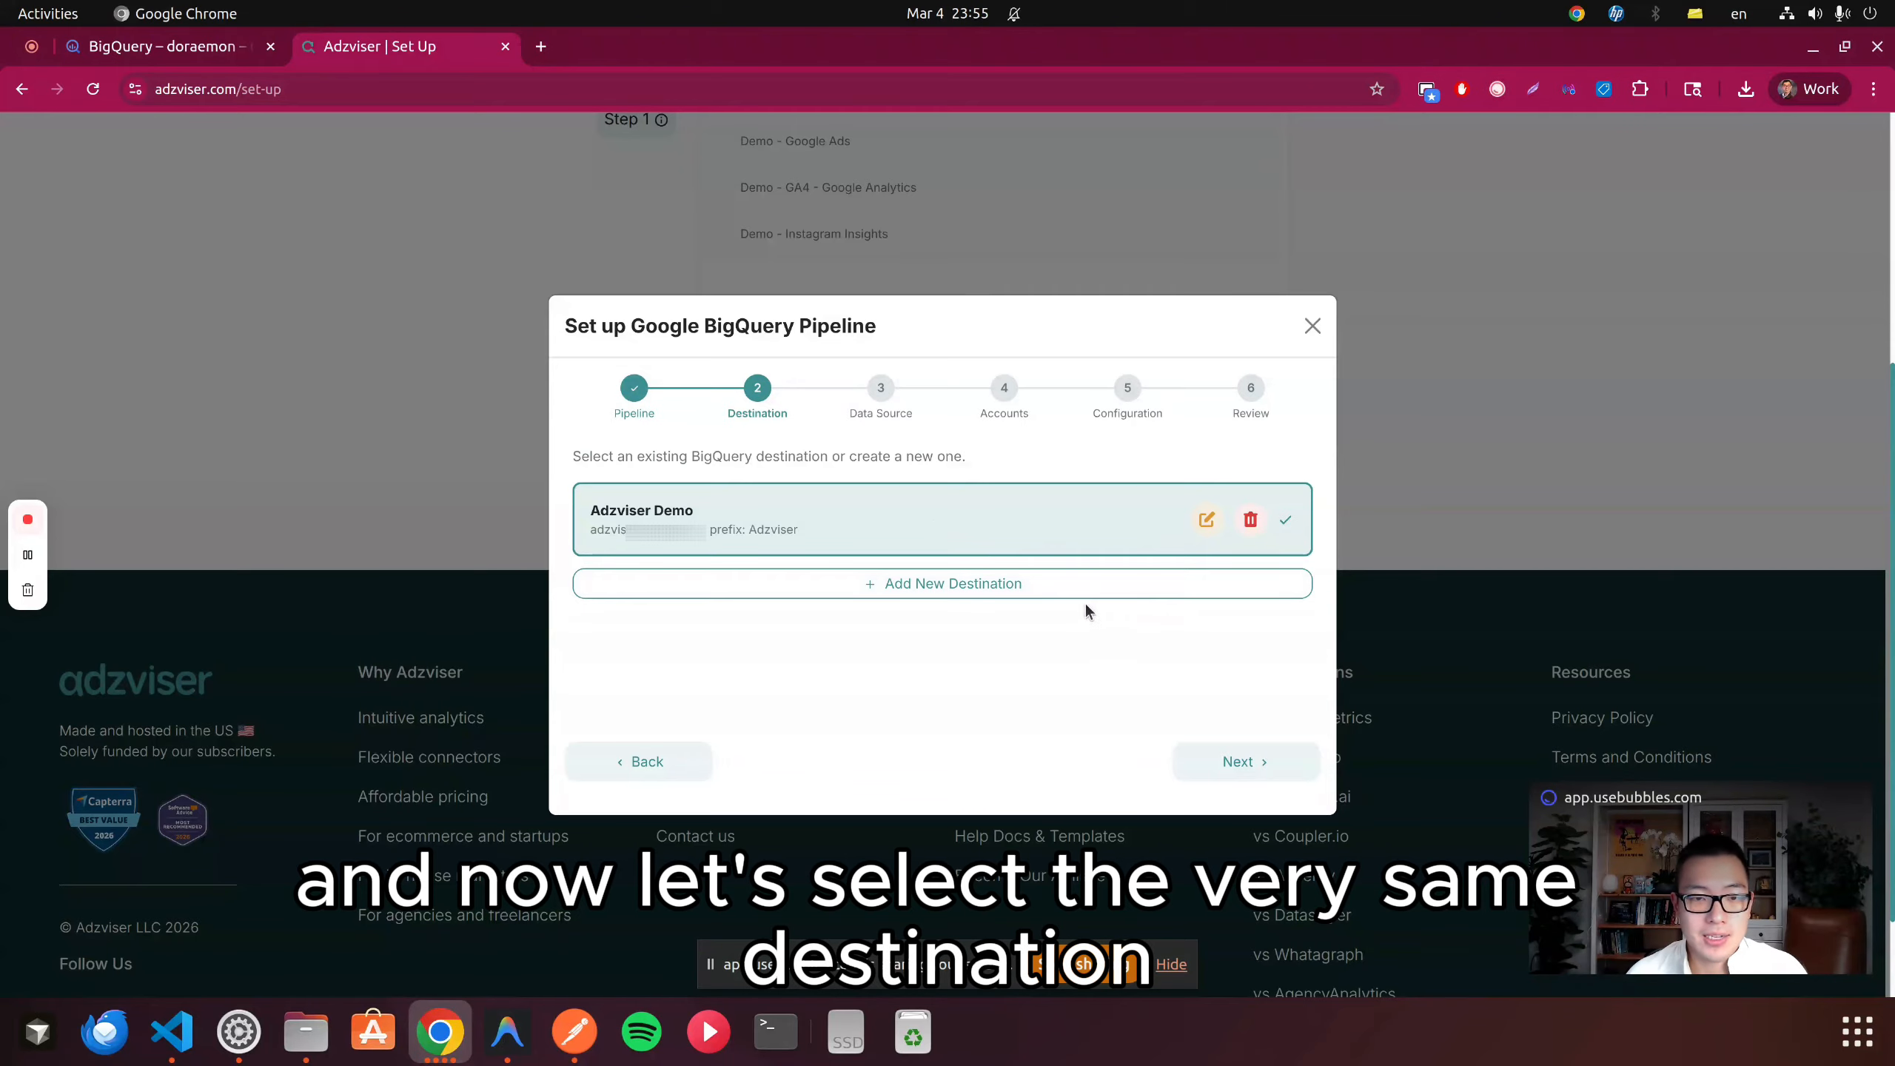
# - Keep Adzviser Demo as the destination, choose Shopify as the data source and continue to the accounts
pyautogui.click(1230, 762)
pyautogui.scroll(-10, 977, 584)
pyautogui.scroll(-12, 970, 584)
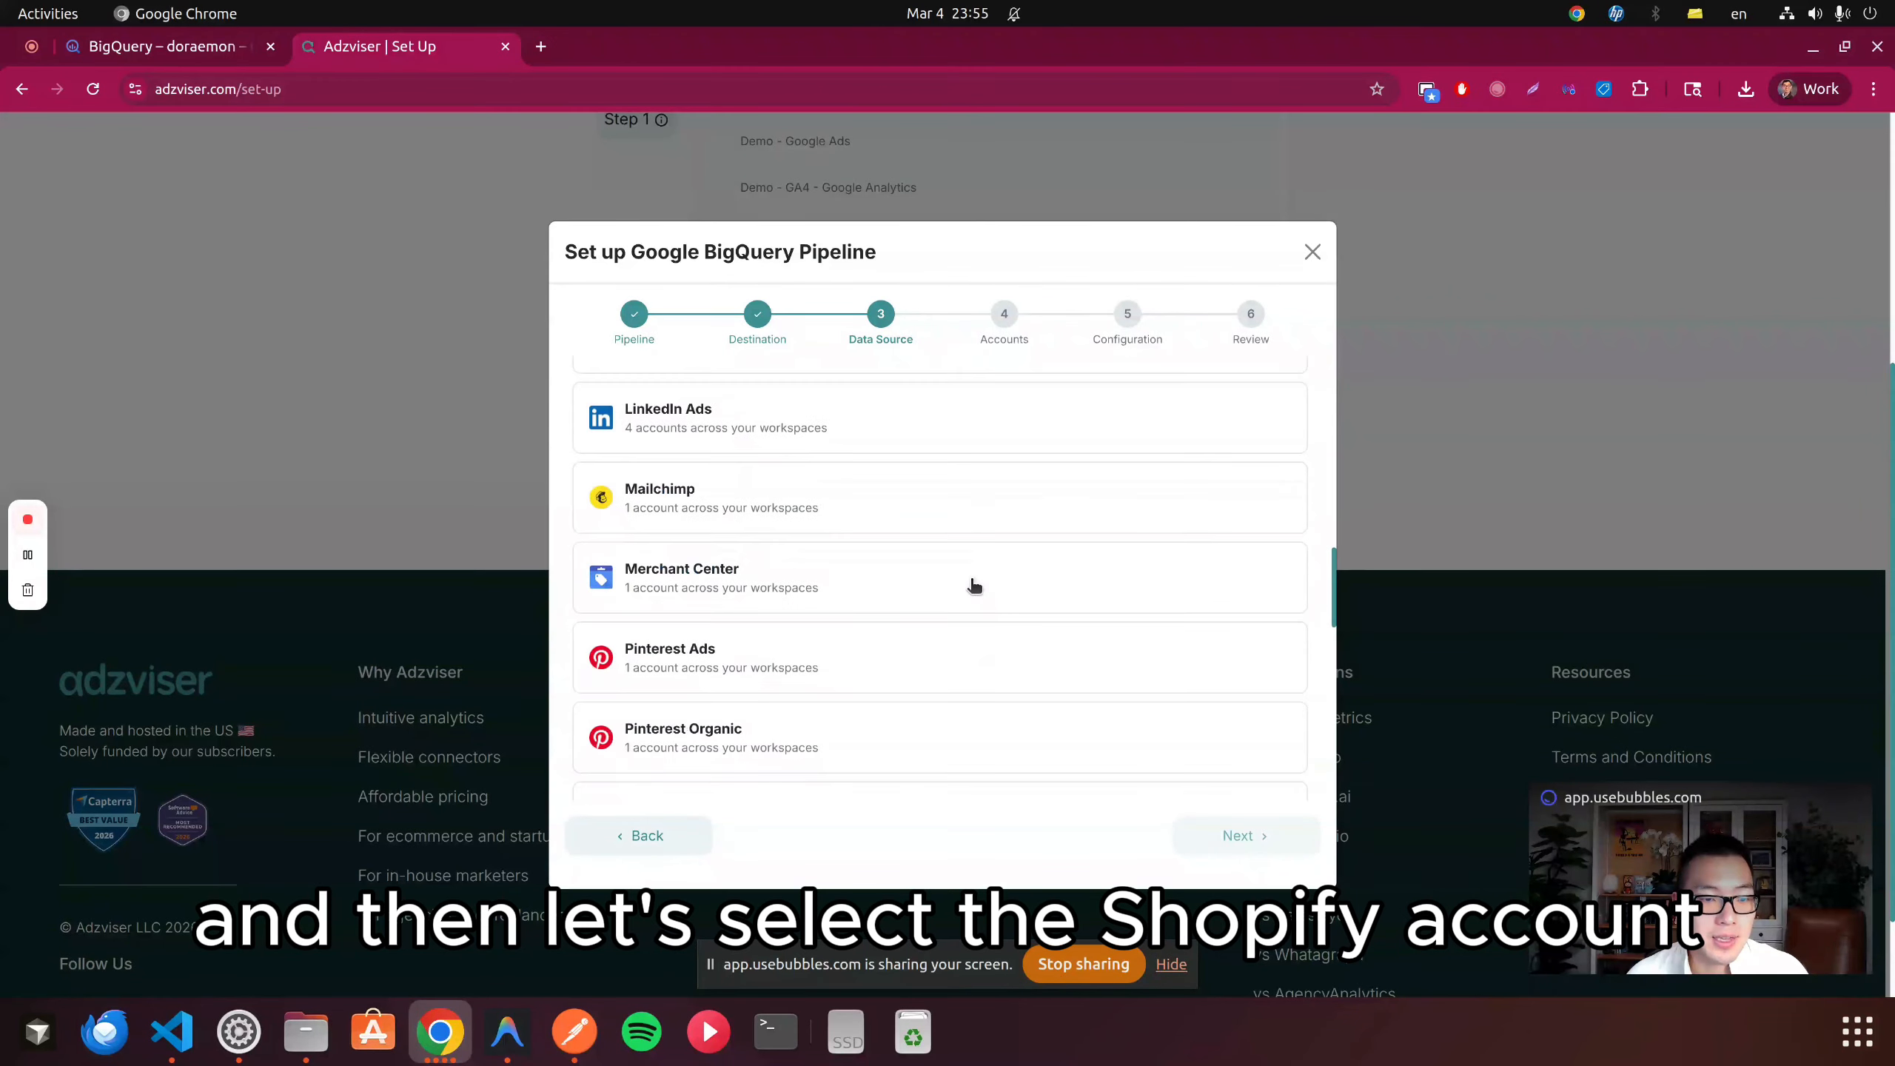
pyautogui.click(918, 458)
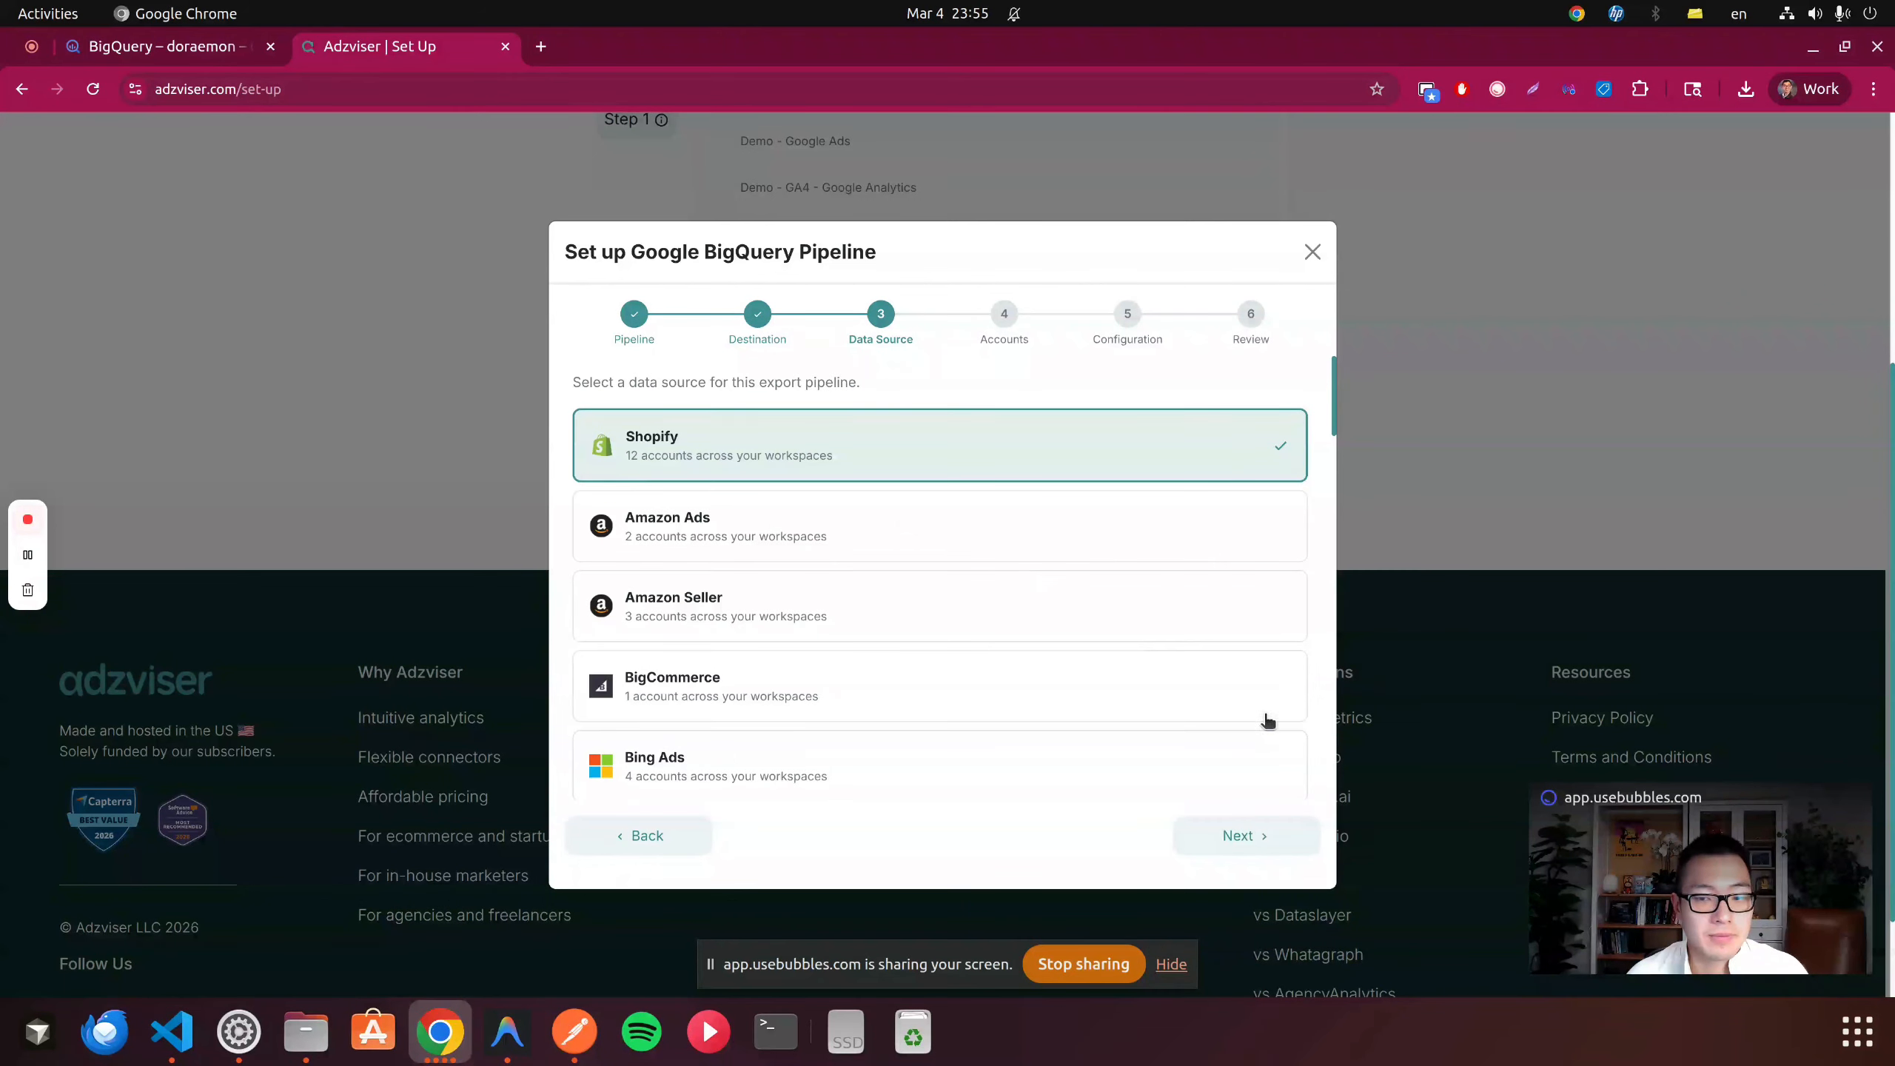
pyautogui.click(1253, 835)
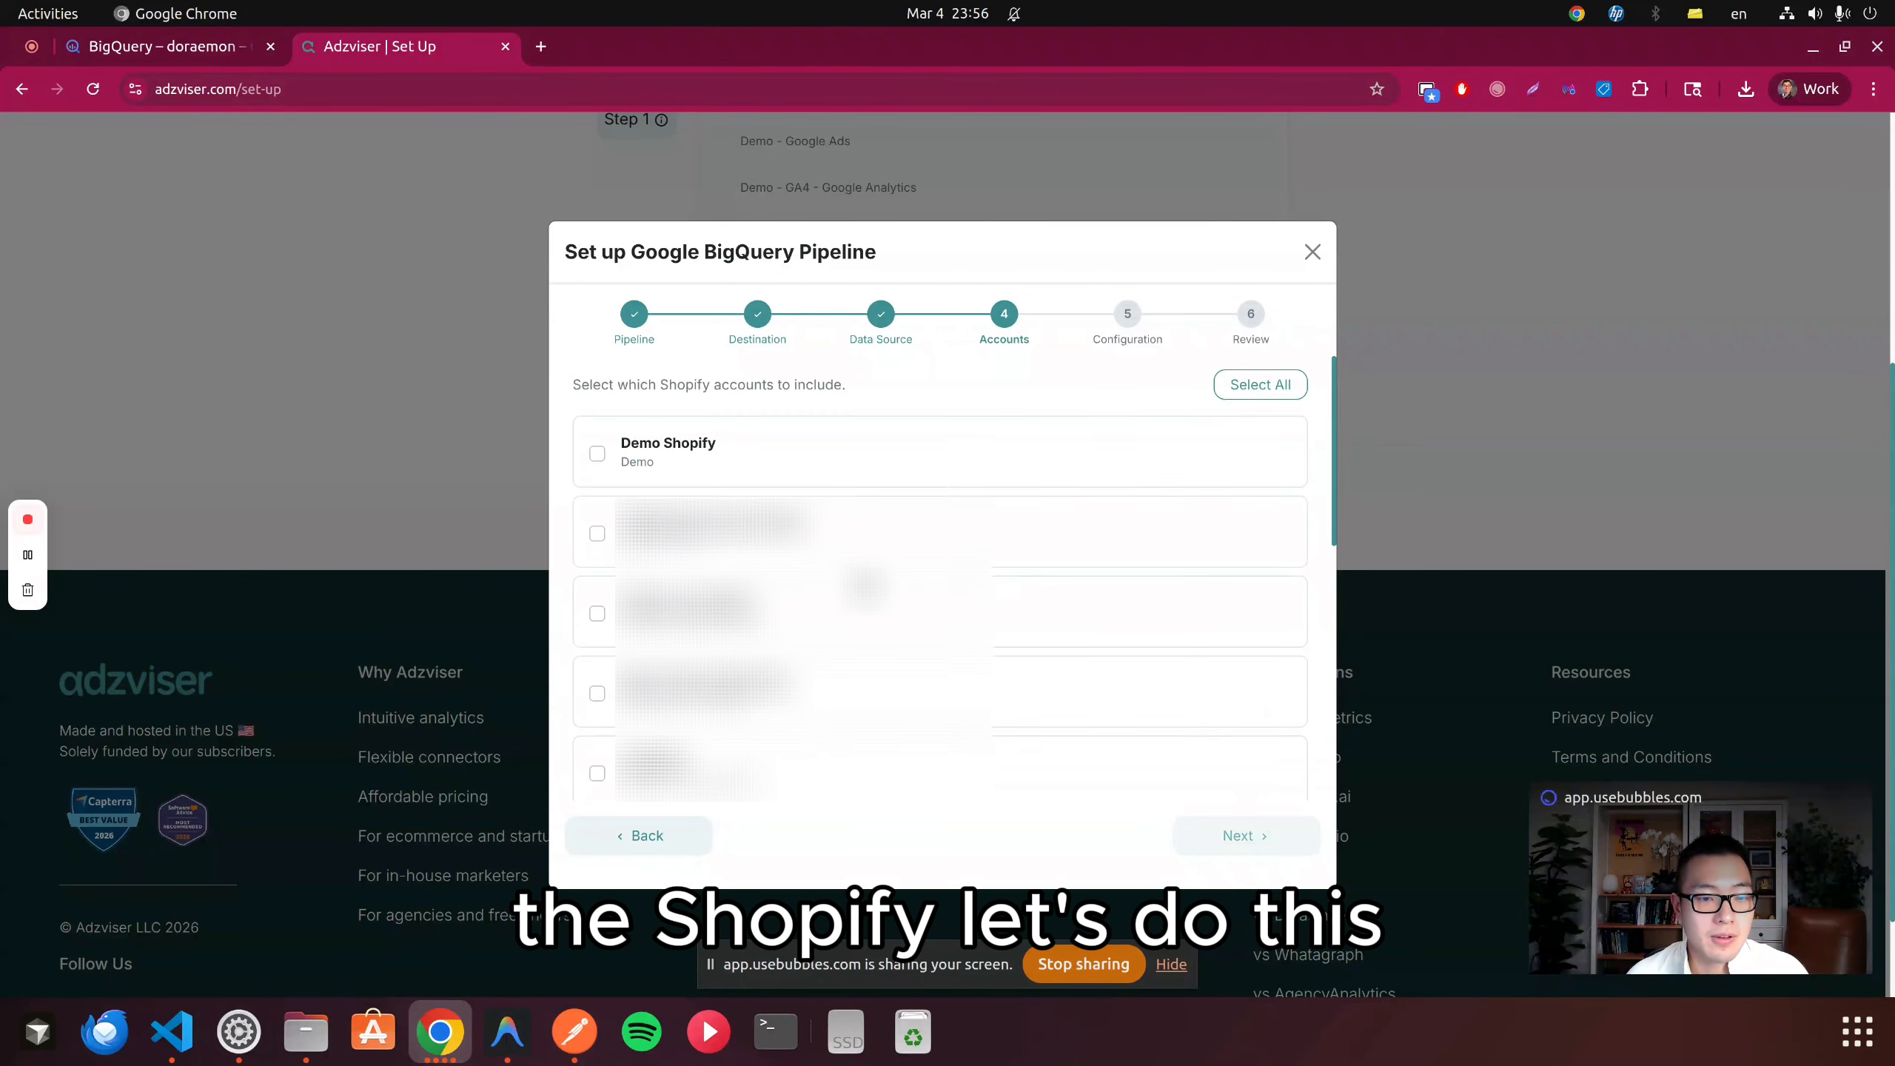
# - Include one store account from the Shopify accounts list and continue to the configuration
pyautogui.scroll(-6, 863, 587)
pyautogui.click(748, 479)
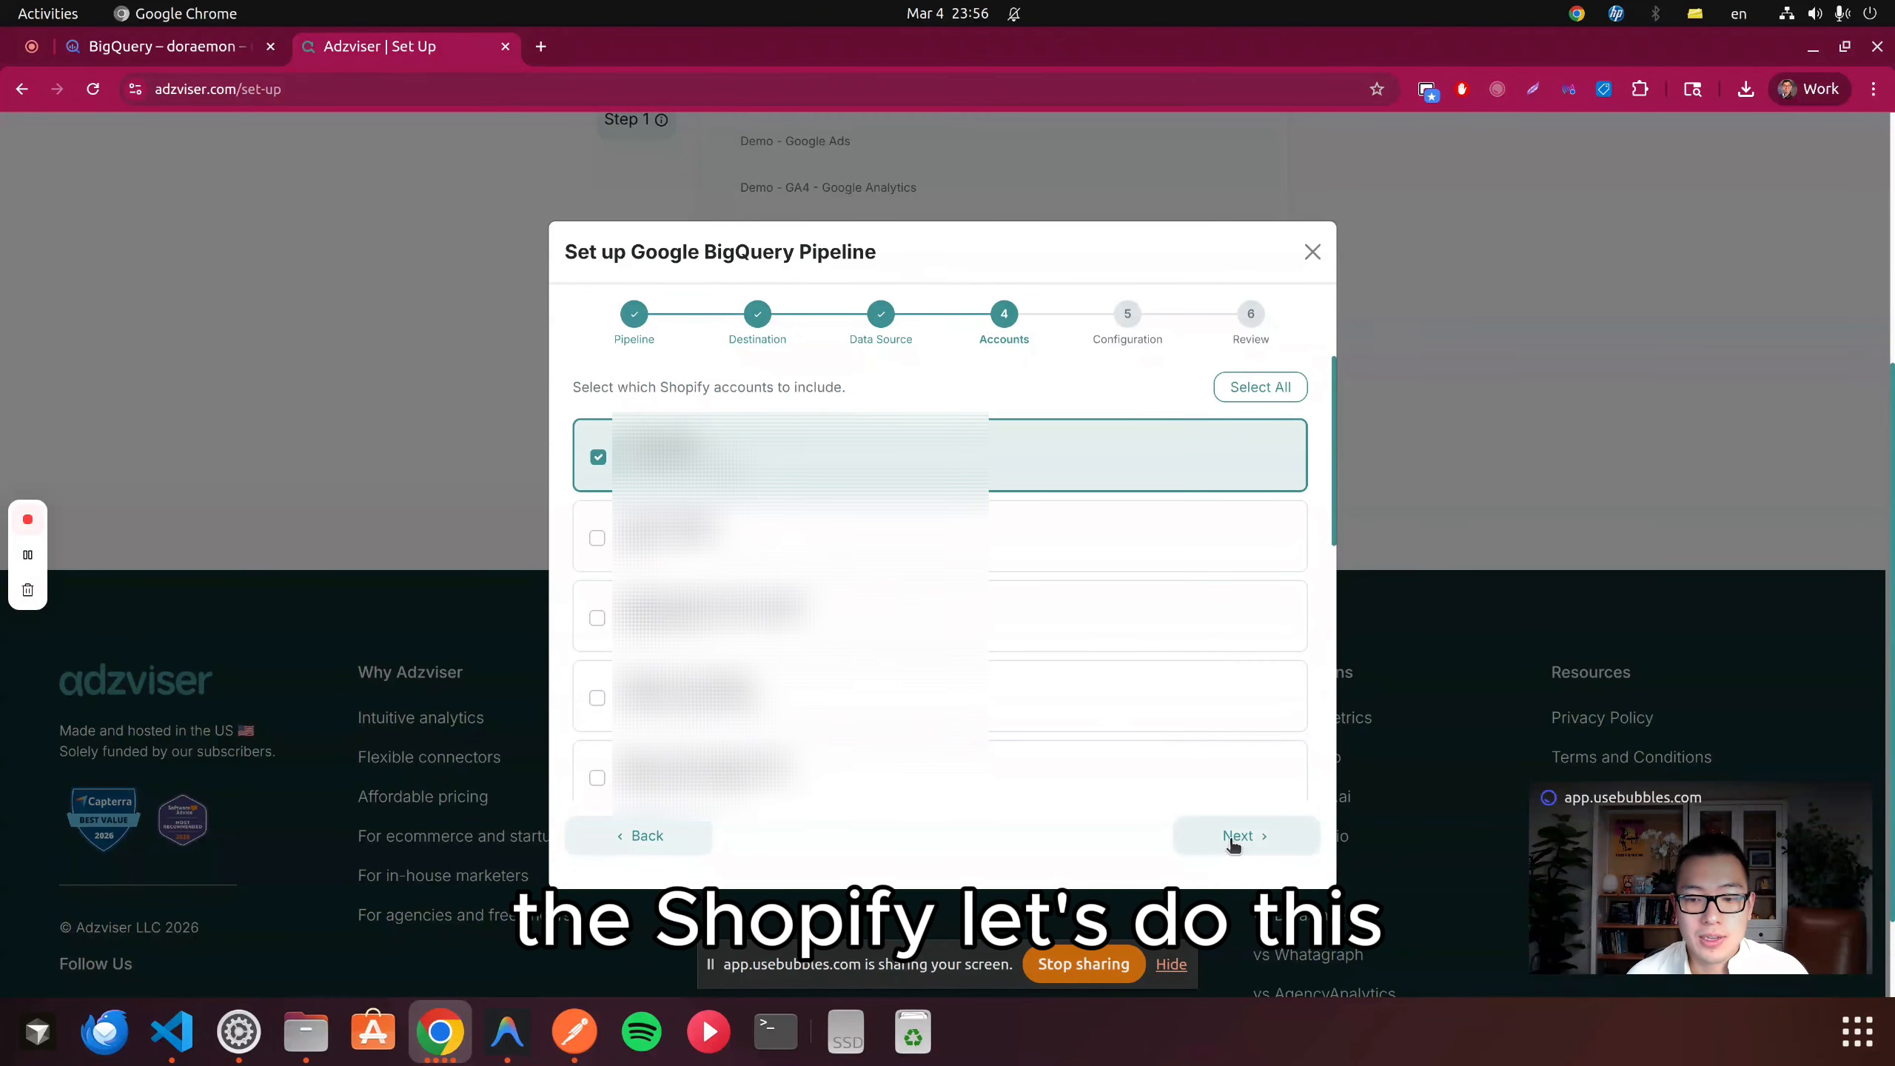
pyautogui.click(1233, 836)
# - Add Gross sales, Returns and Discounts as the pipeline's metrics
pyautogui.click(751, 414)
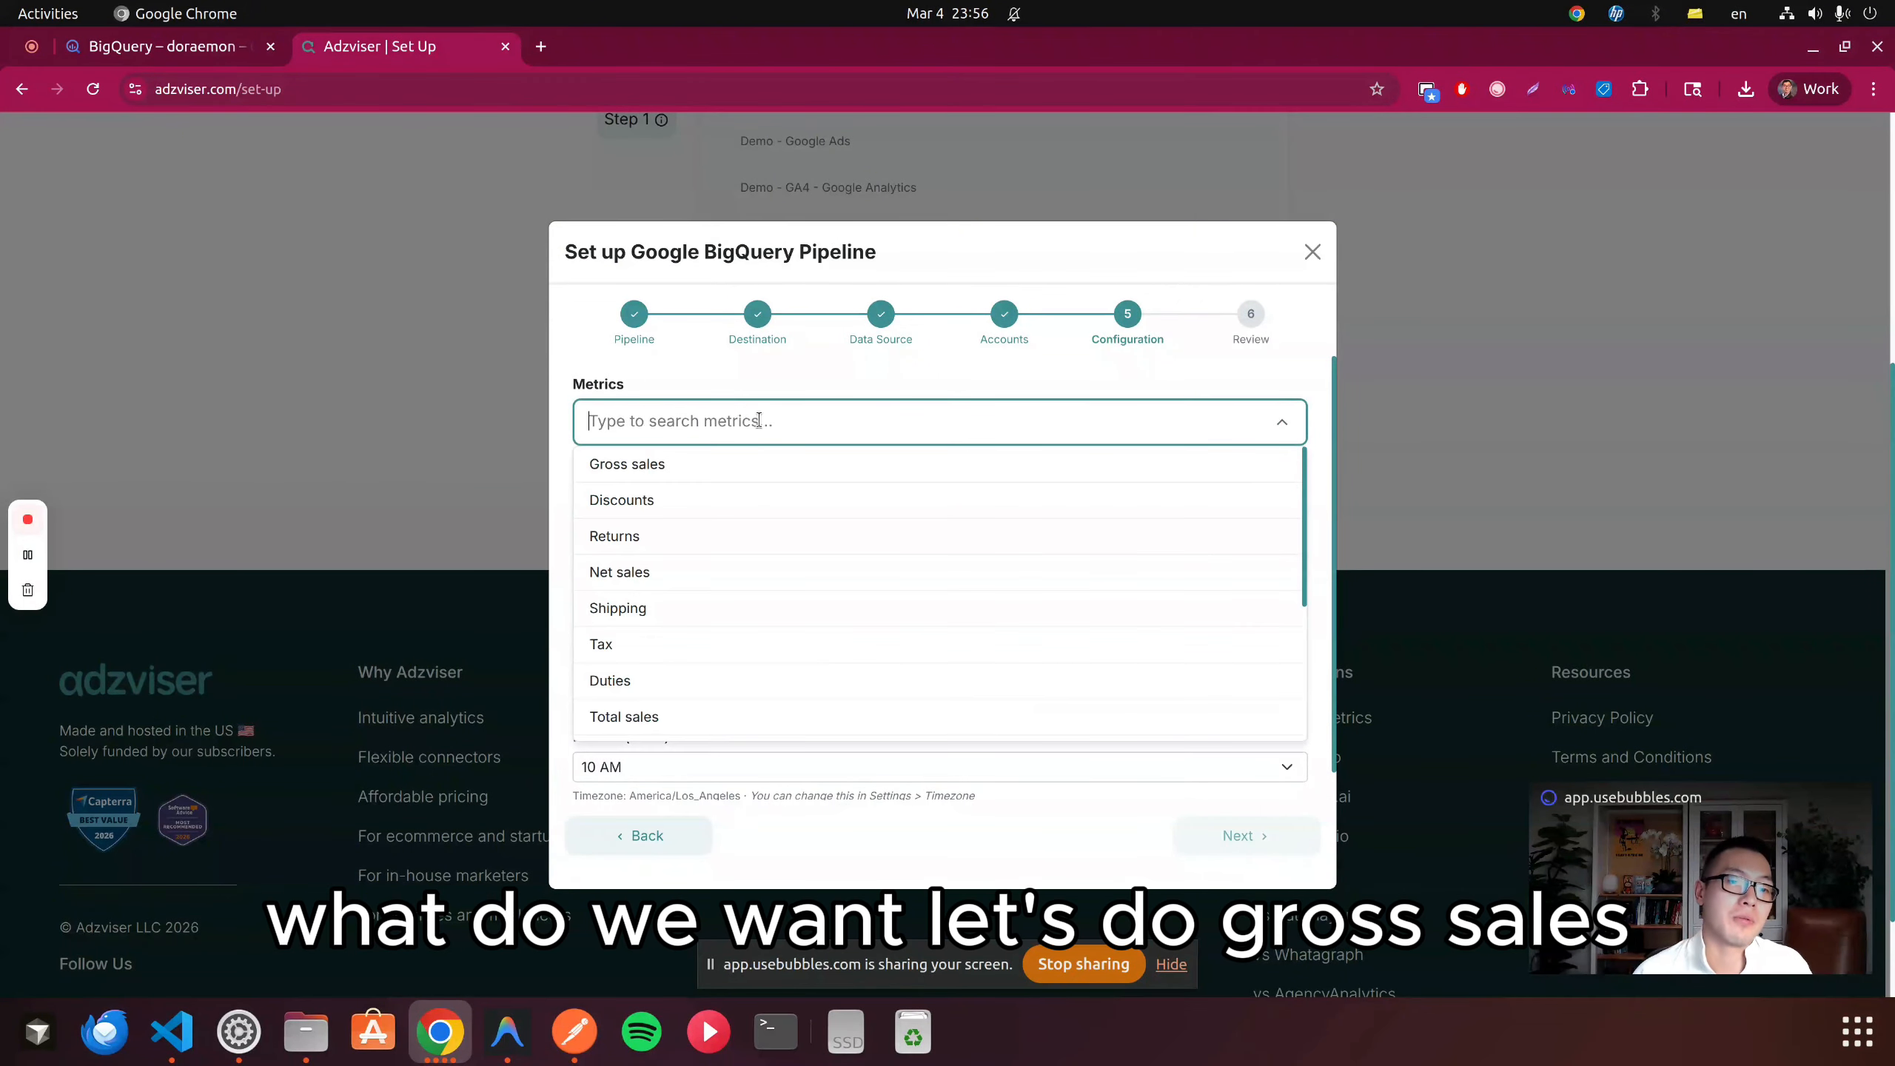
pyautogui.click(769, 460)
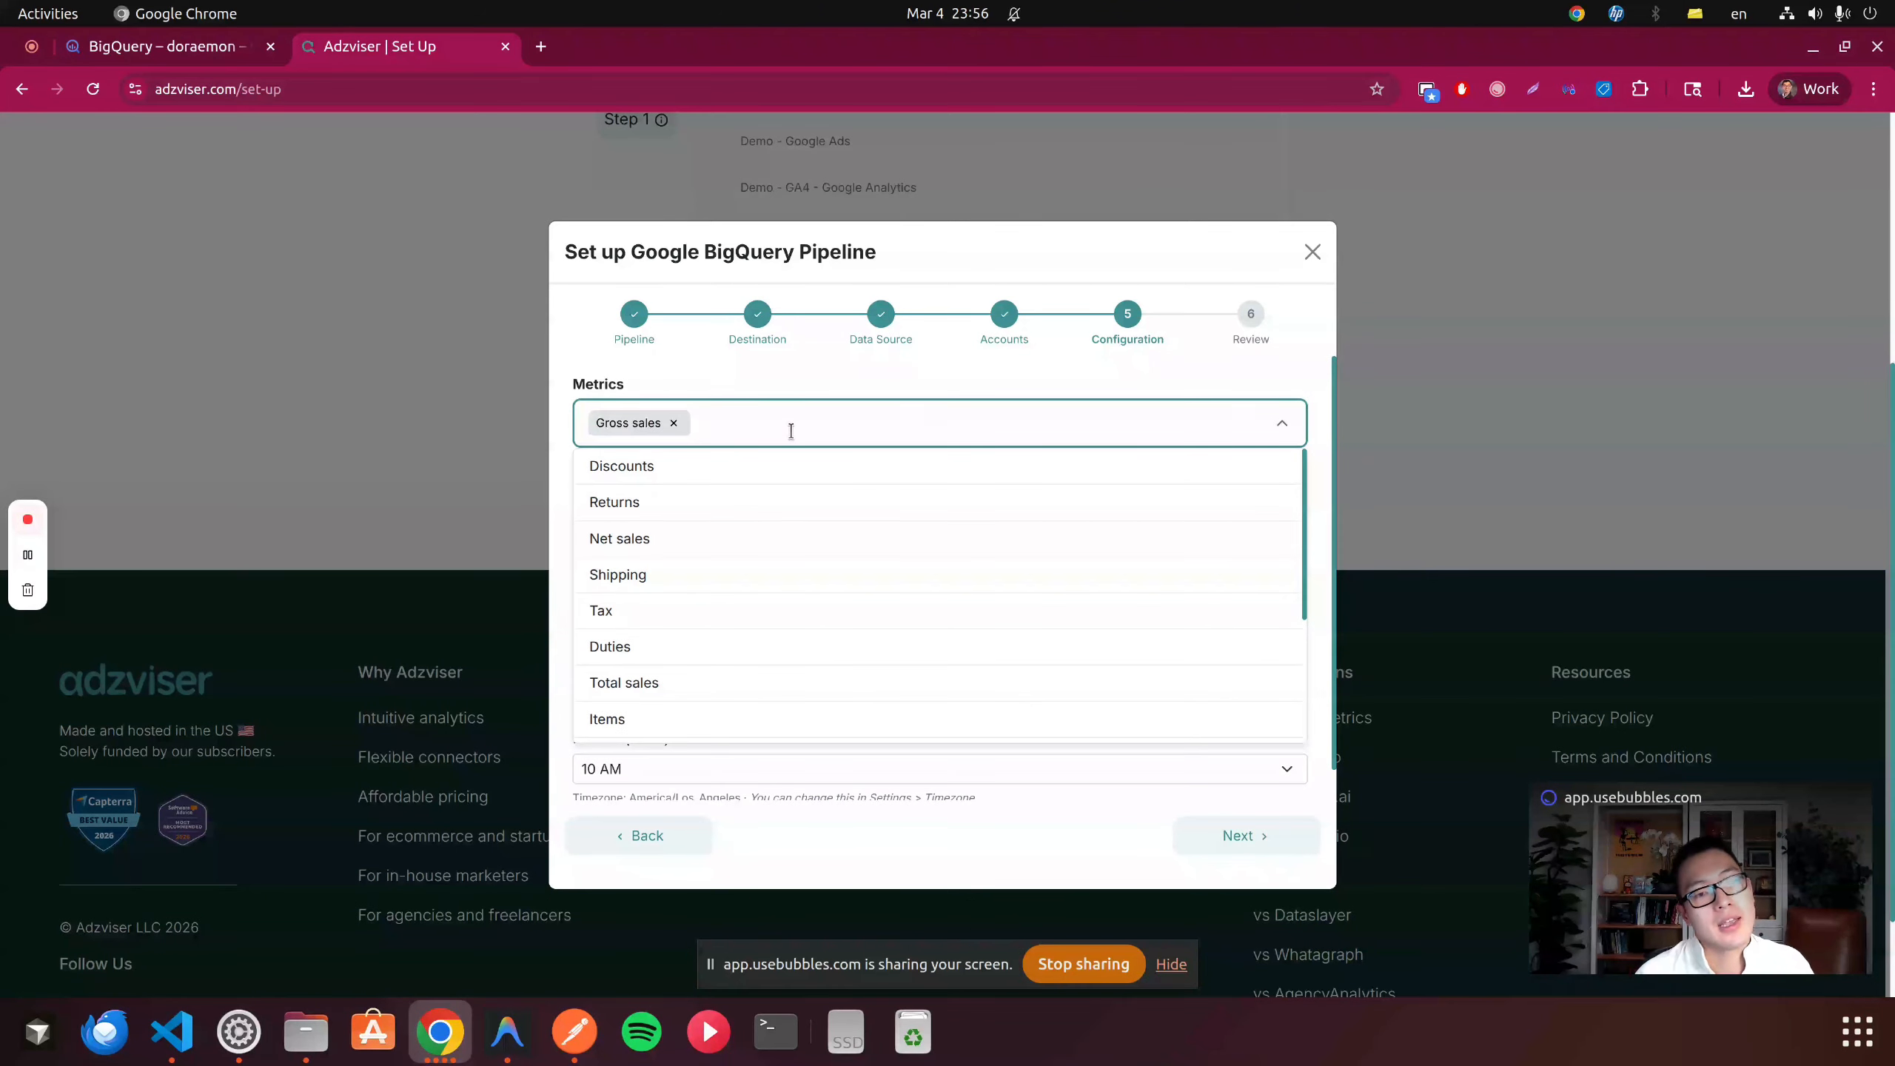
pyautogui.click(768, 502)
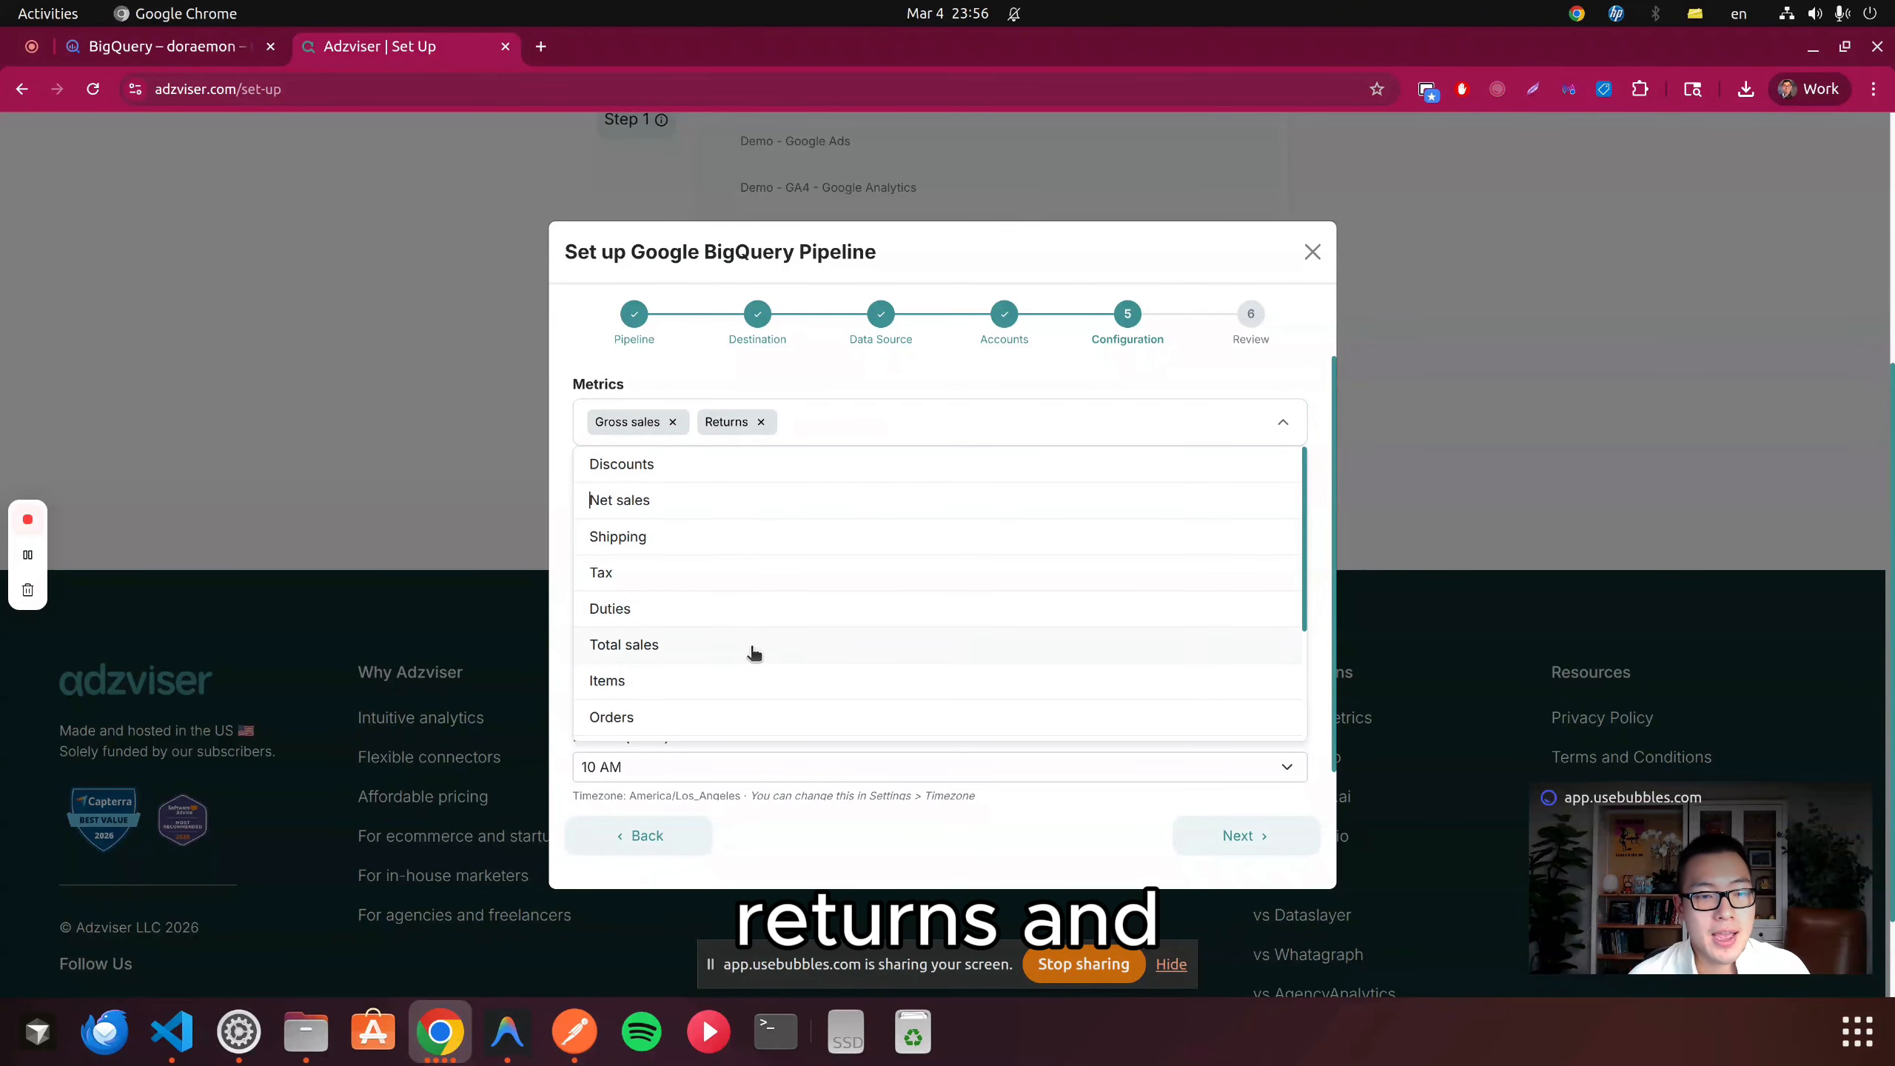
pyautogui.click(697, 474)
pyautogui.click(930, 393)
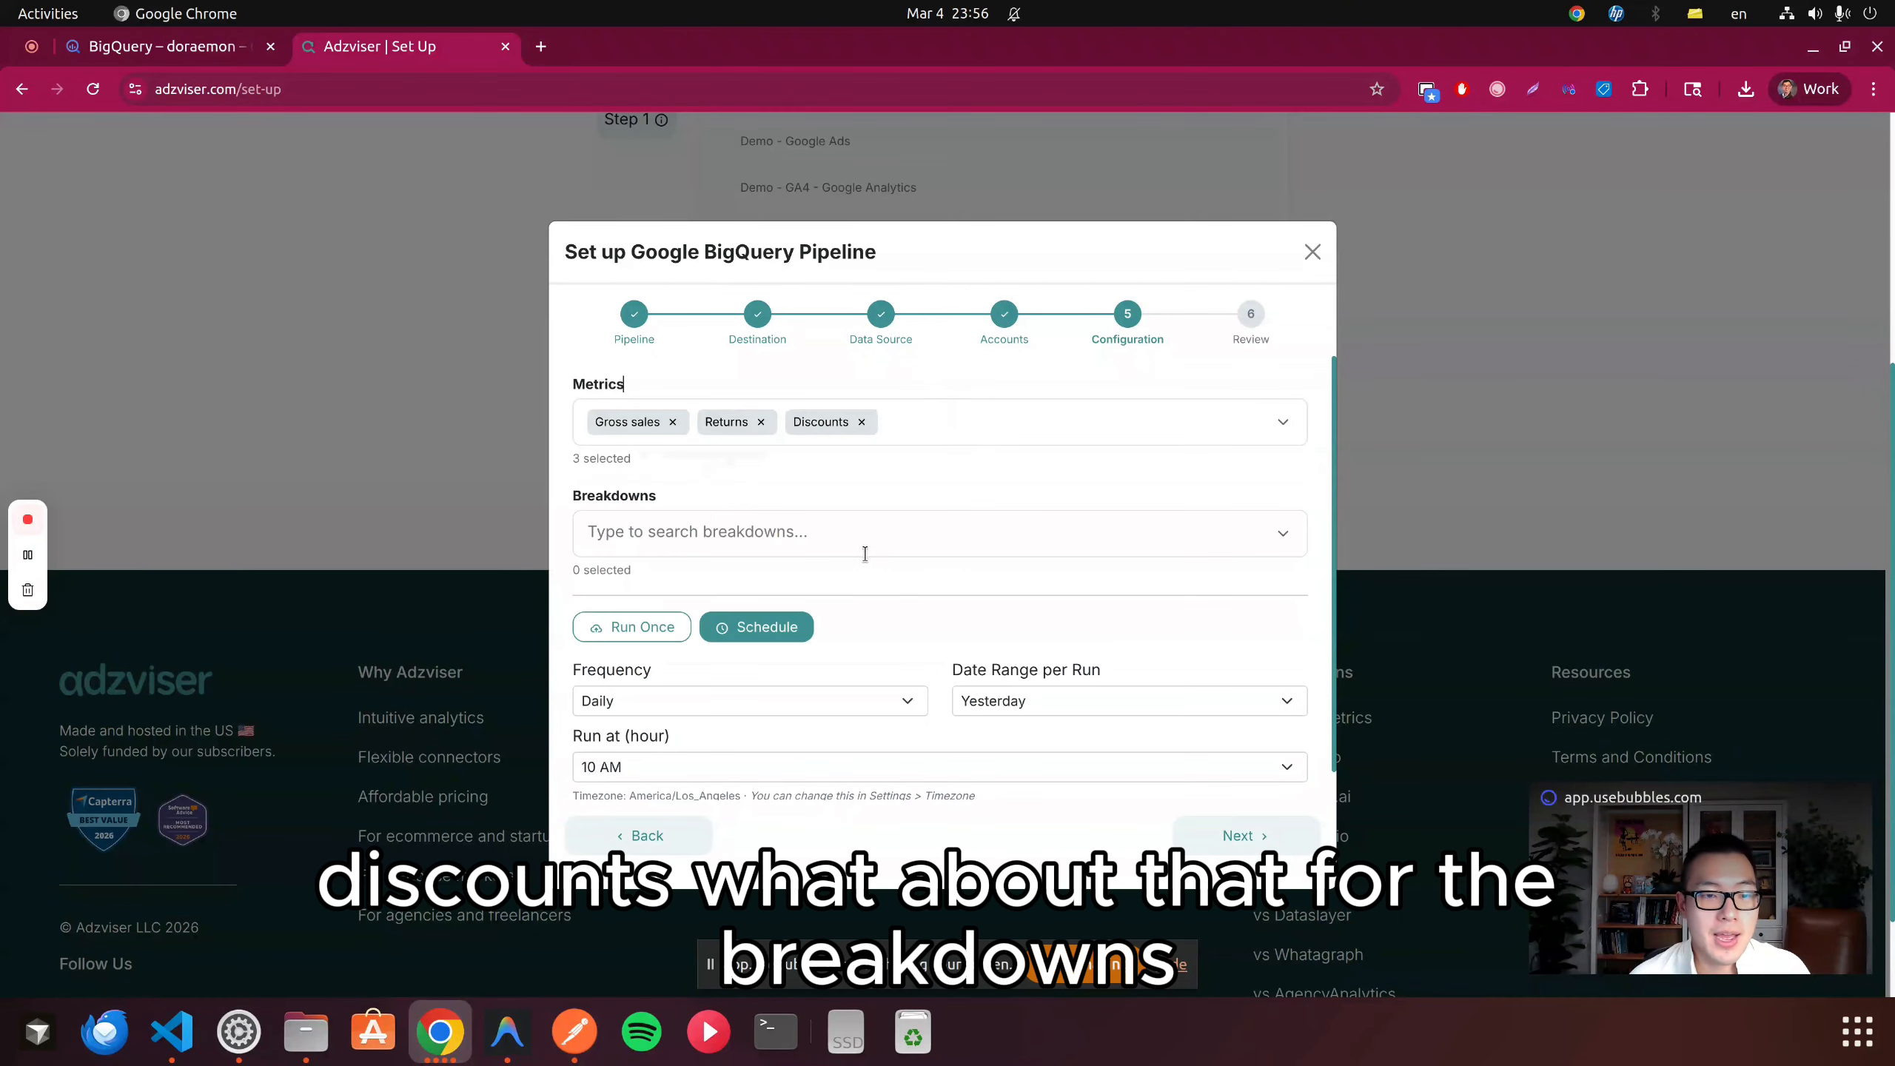
# - Leave the breakdowns blank, set the pipeline to Run Once for Last 7 Days with Daily granularity, and continue to the review
pyautogui.click(821, 543)
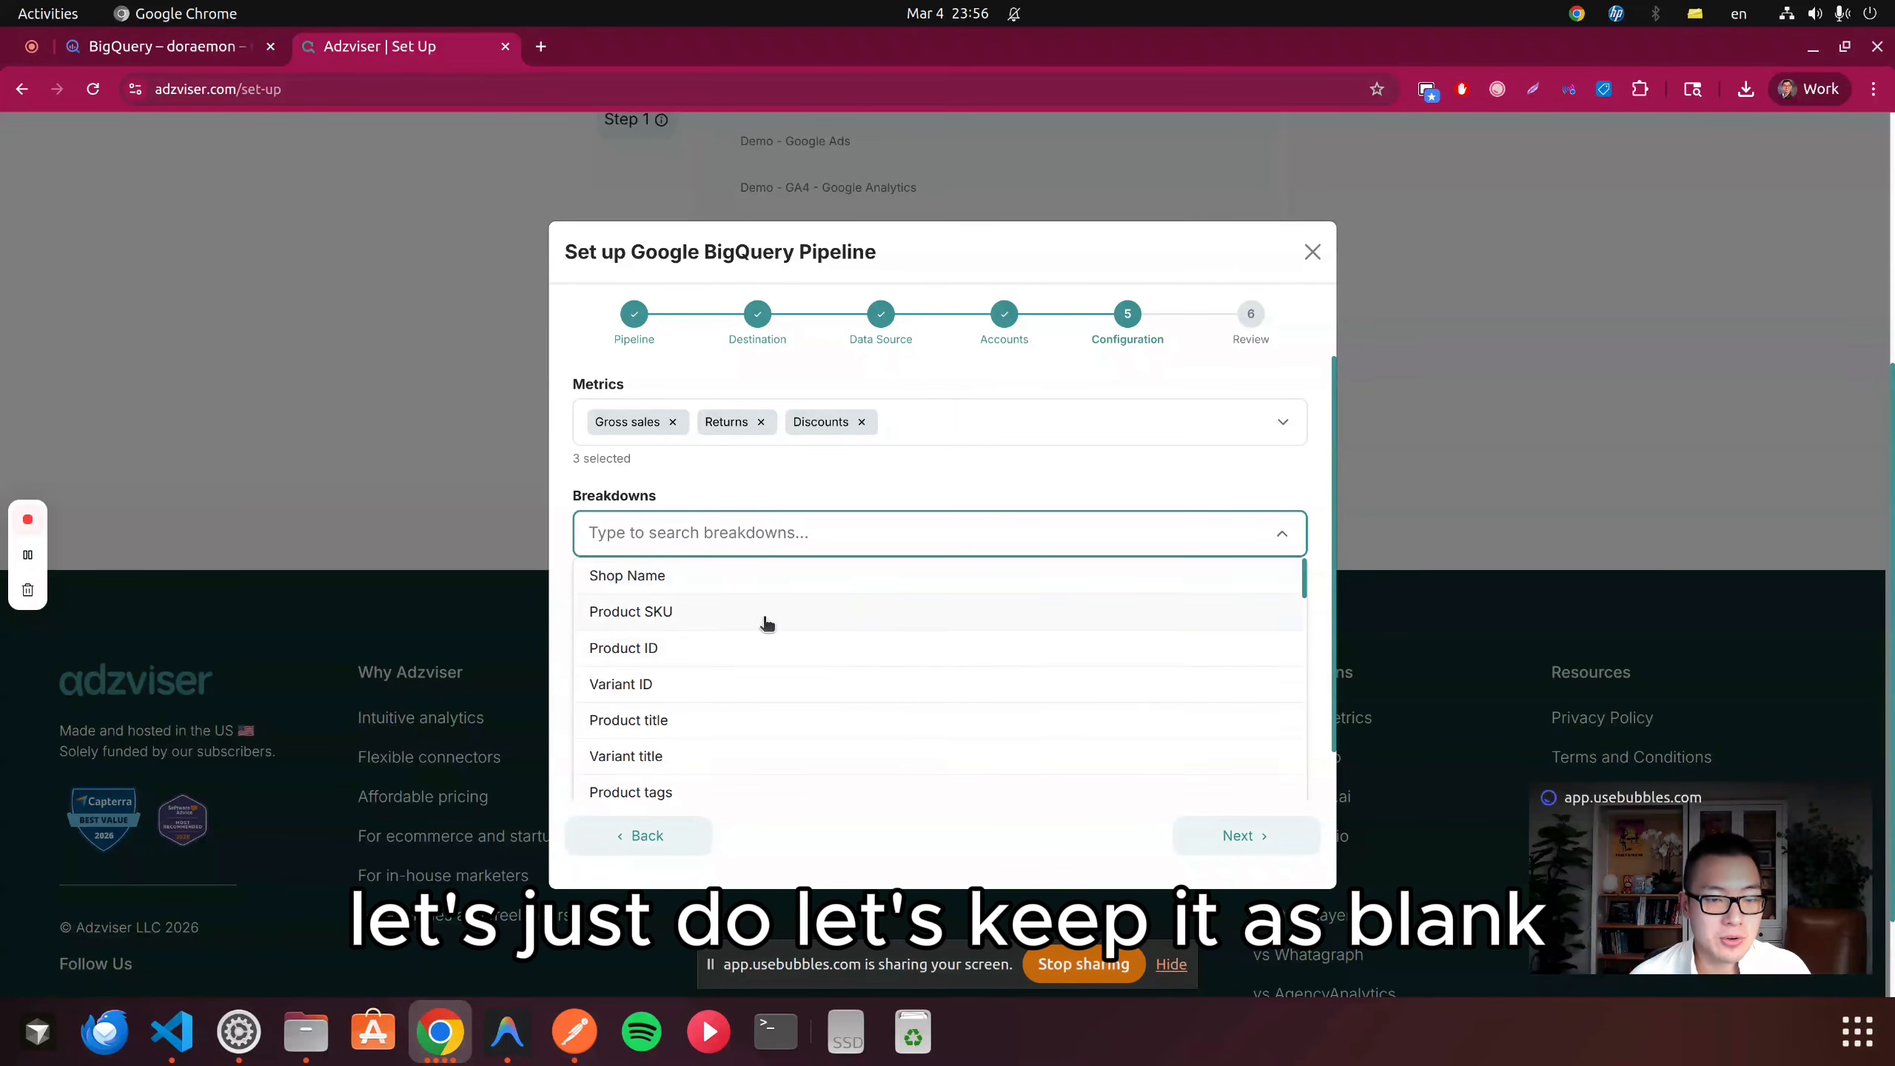
pyautogui.scroll(-5, 761, 626)
pyautogui.click(854, 480)
pyautogui.scroll(-1, 922, 581)
pyautogui.click(681, 591)
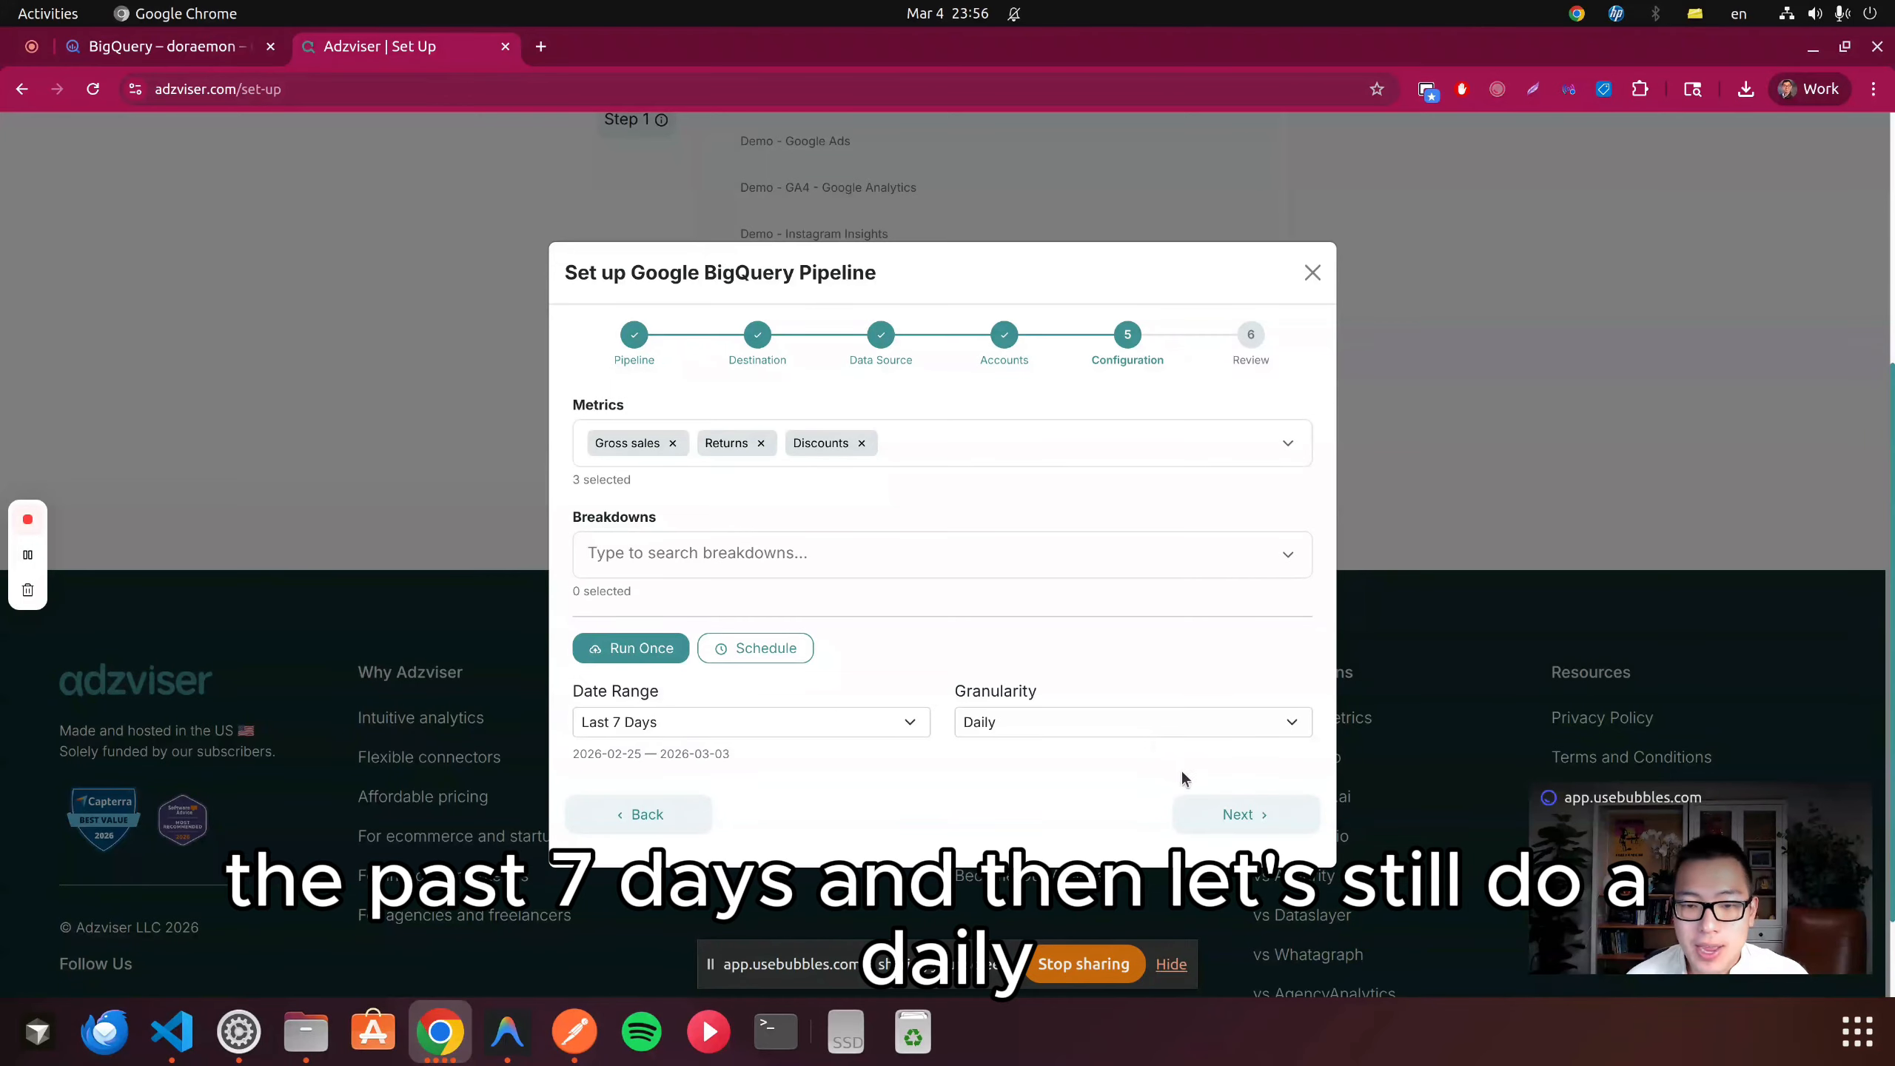
pyautogui.click(1160, 728)
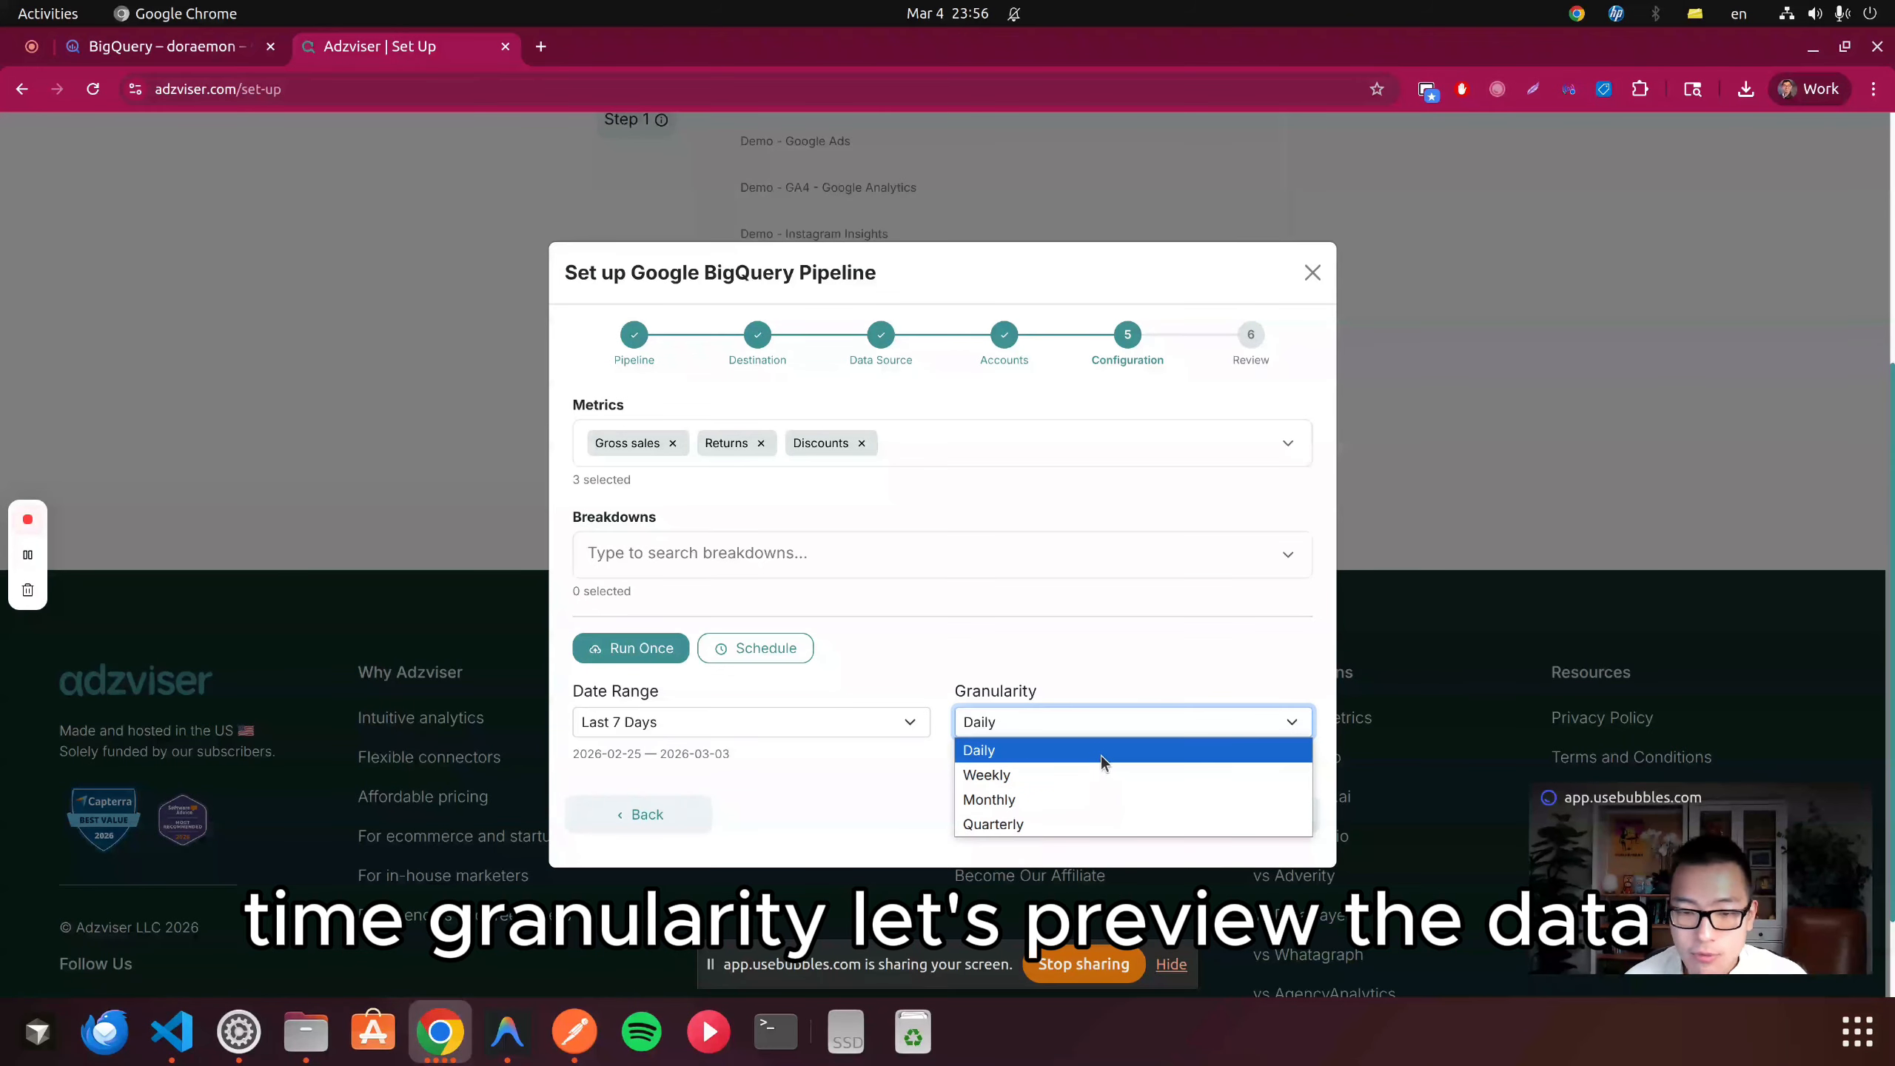
pyautogui.click(1101, 752)
pyautogui.click(1216, 814)
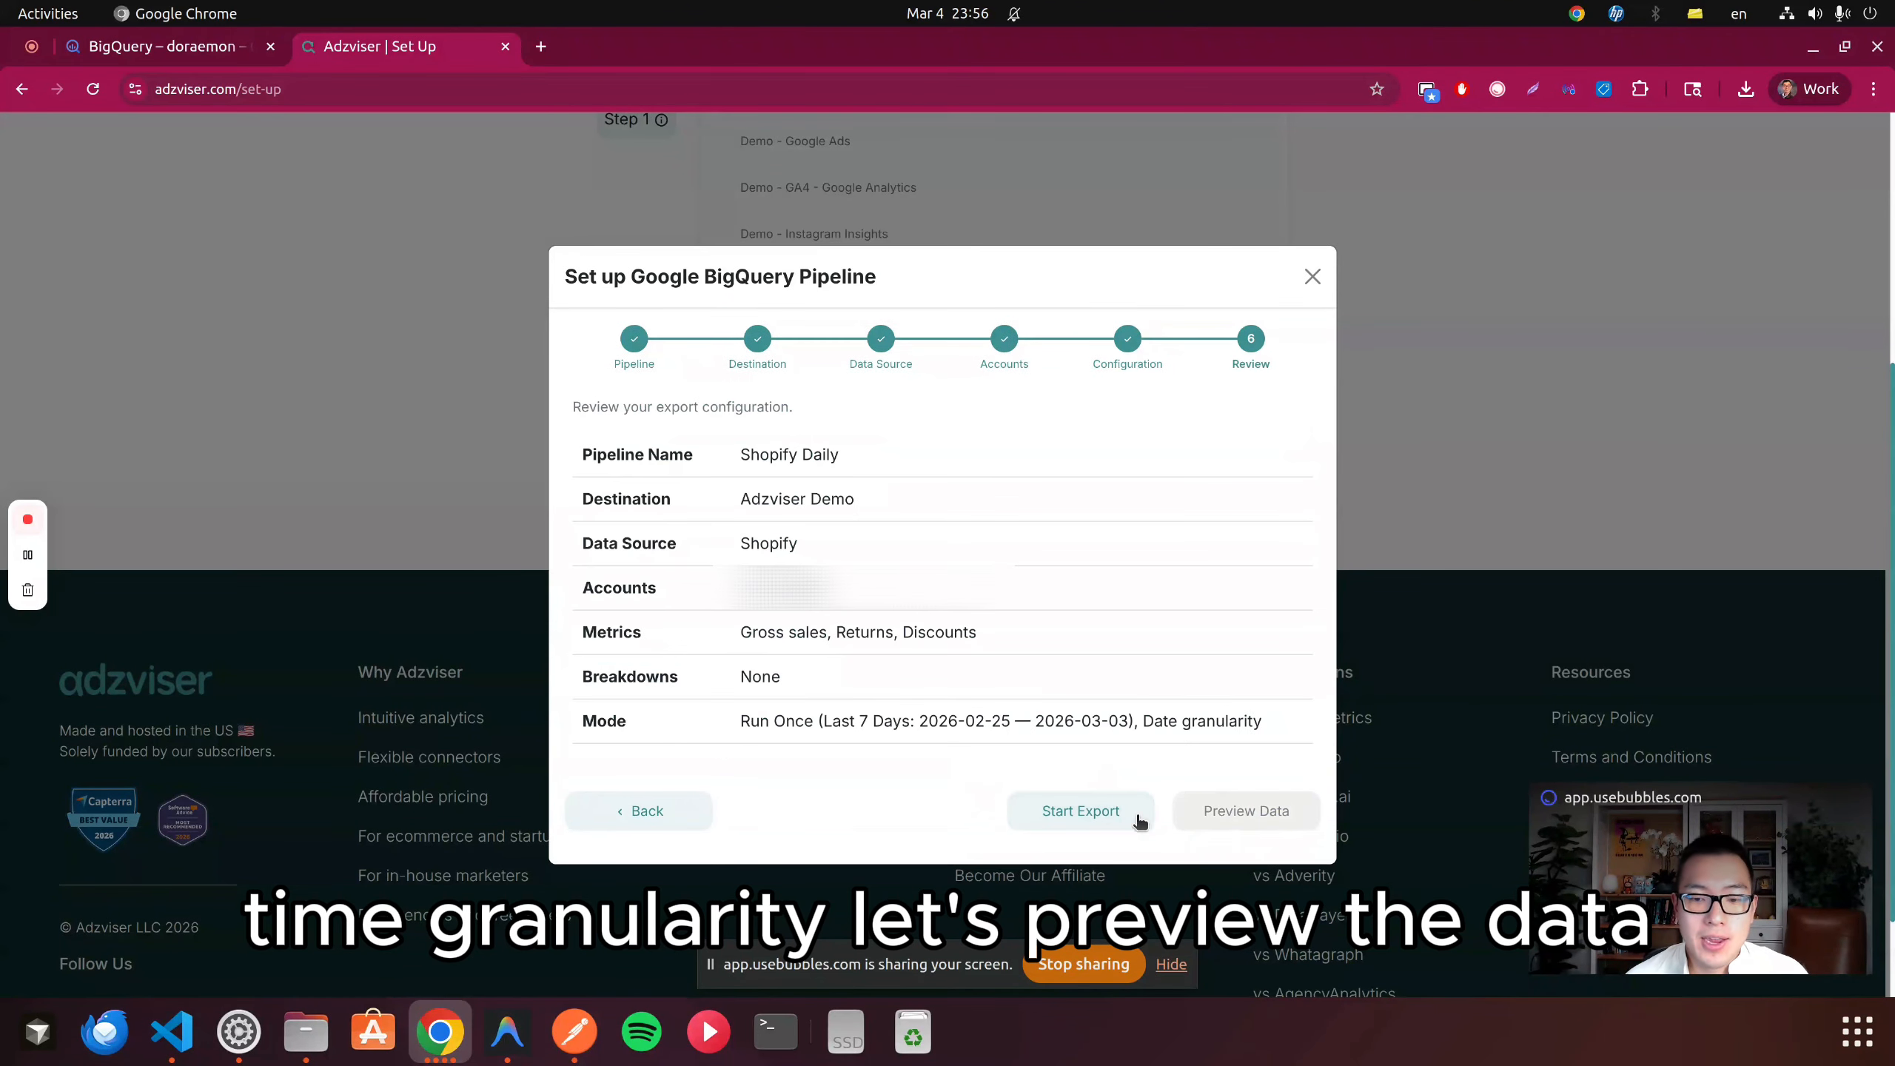
# - Preview the Shopify data by day, start the one-time export and check its completion message
pyautogui.click(1231, 810)
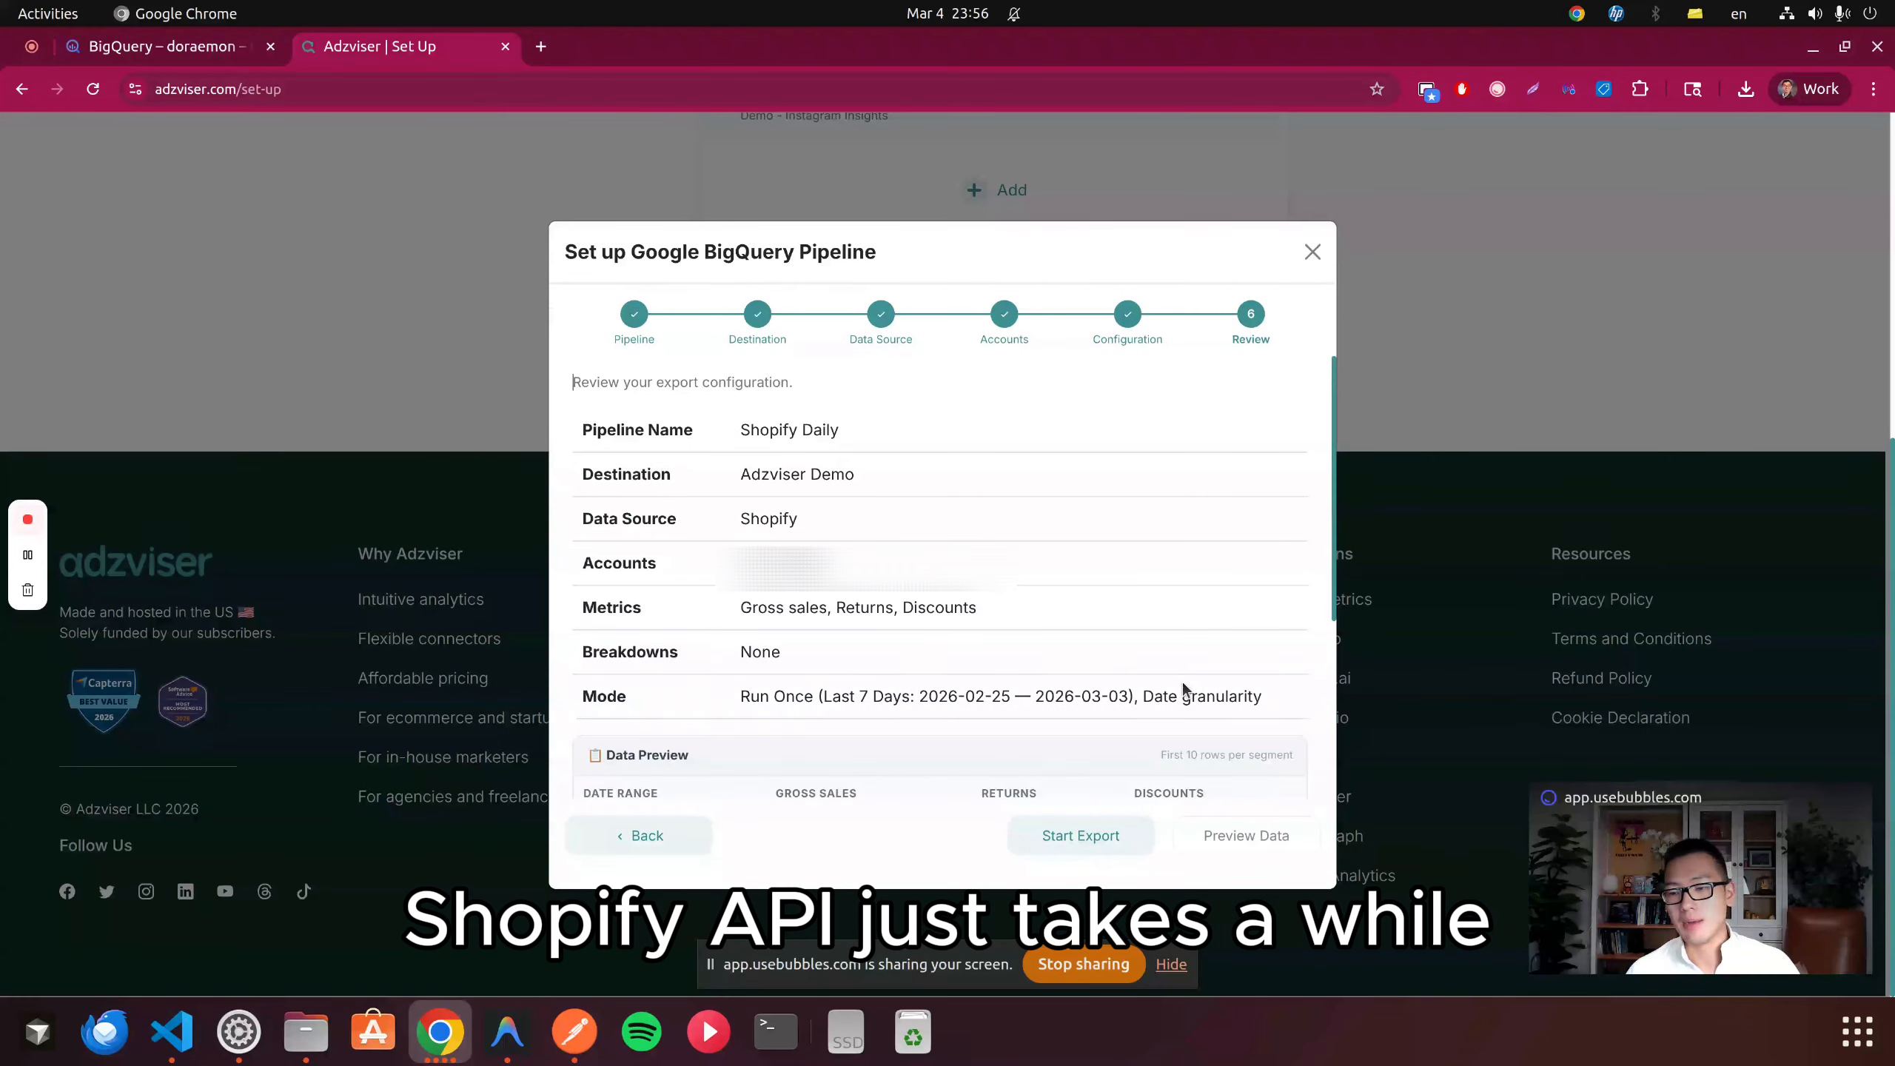
pyautogui.scroll(-4, 1183, 687)
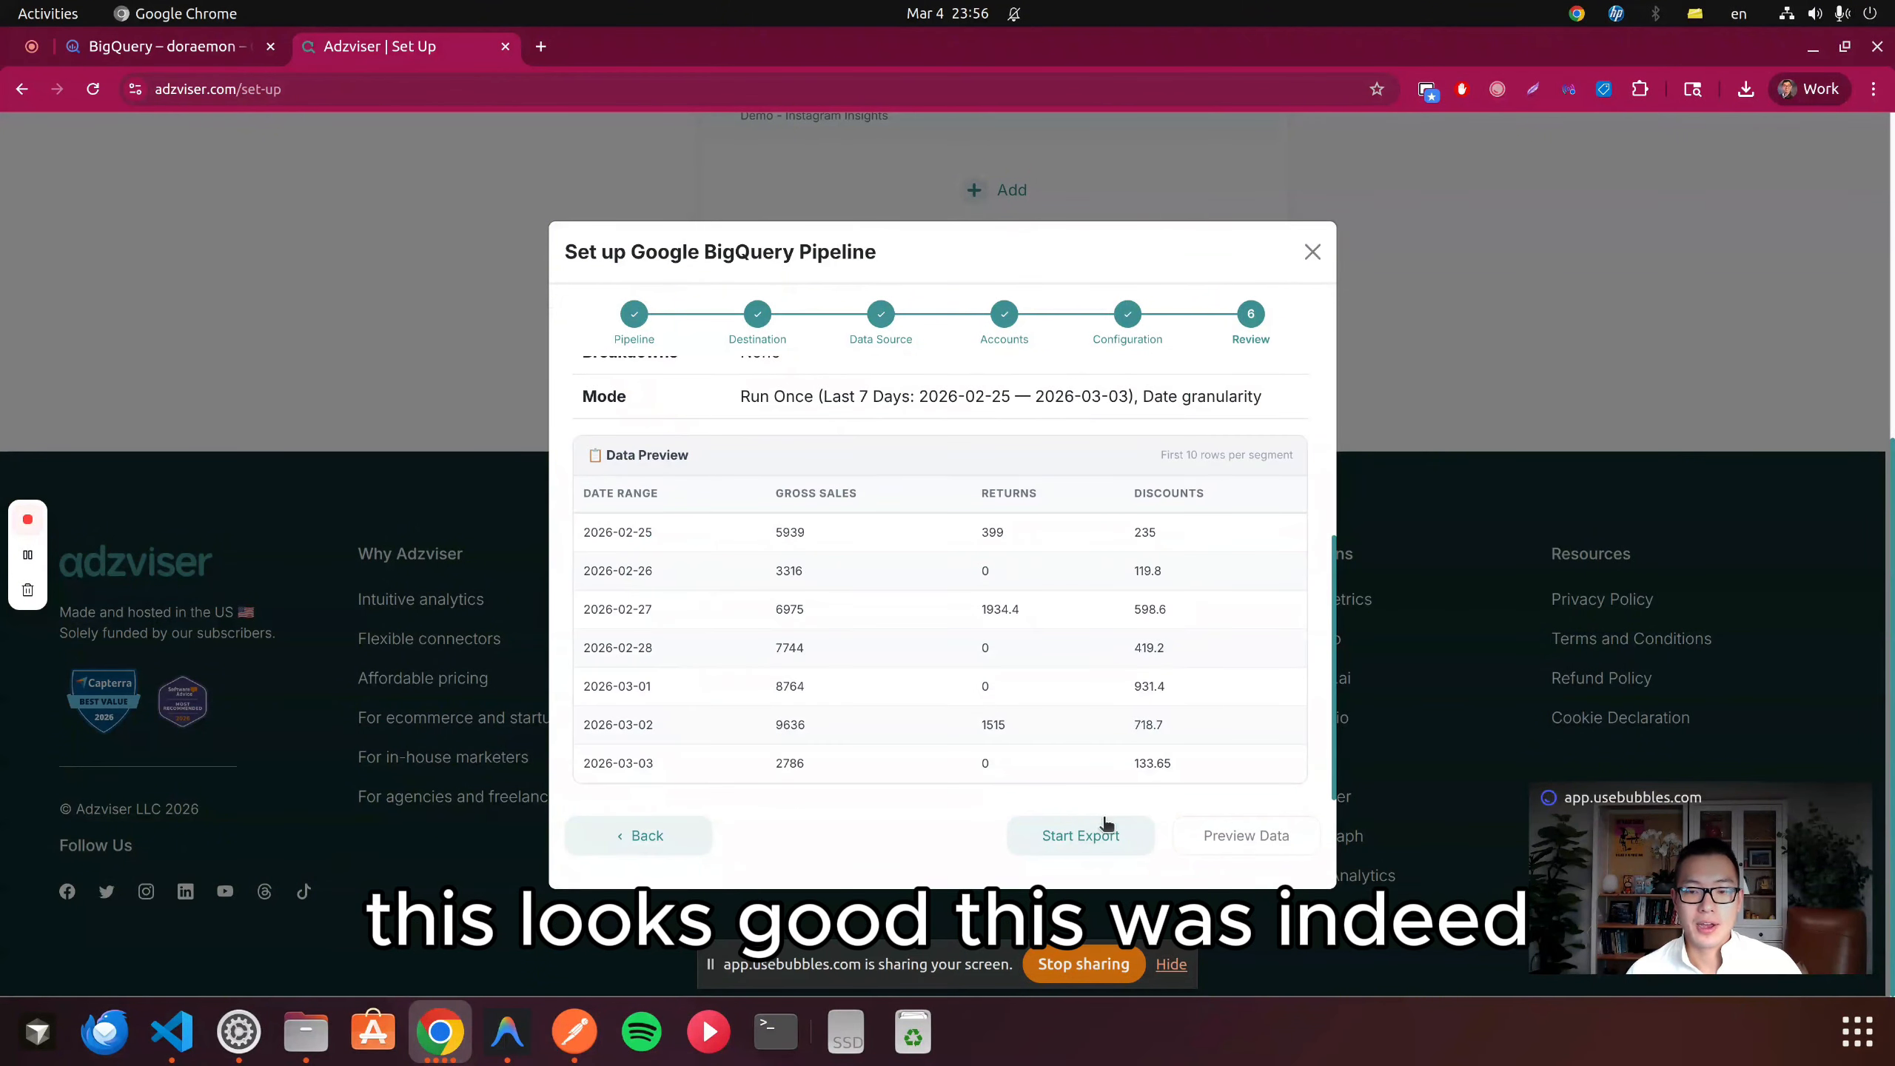
pyautogui.moveTo(584, 527); pyautogui.dragTo(1247, 766)
pyautogui.click(1245, 771)
pyautogui.click(1117, 837)
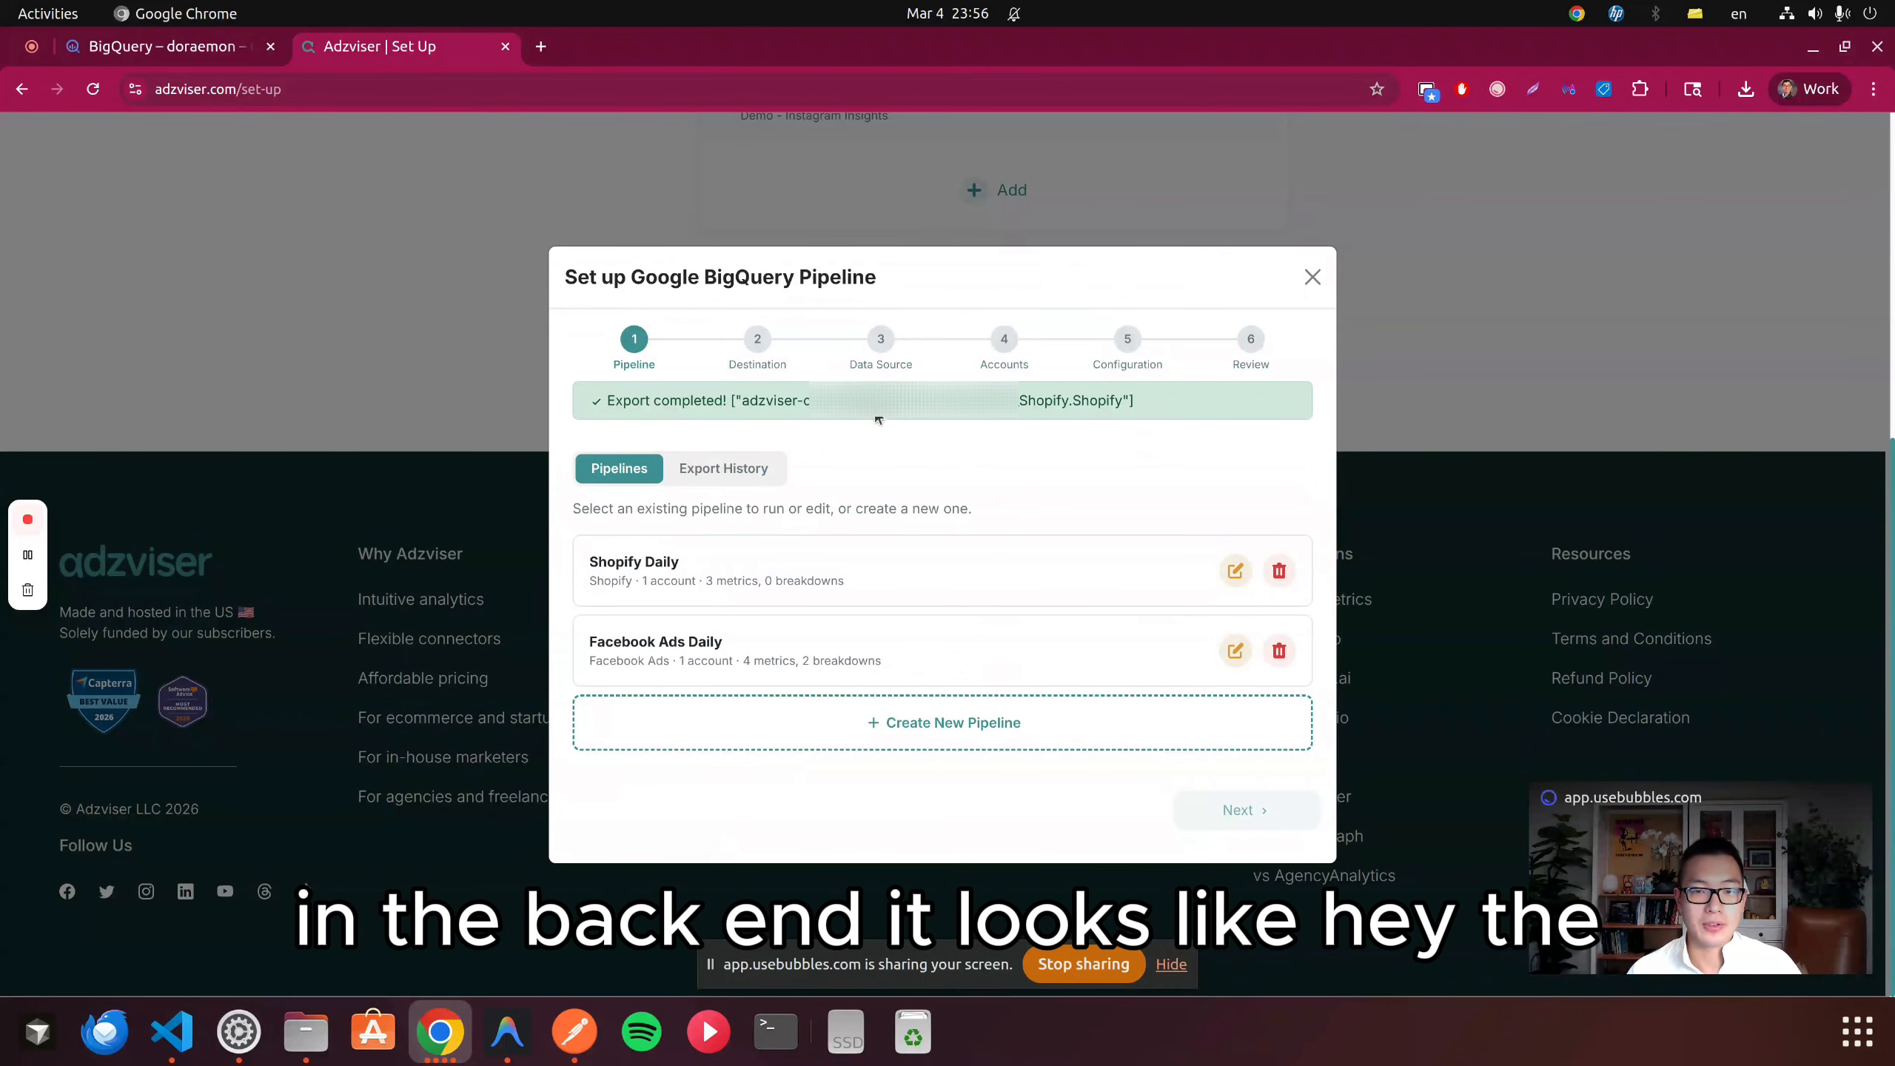
pyautogui.moveTo(843, 407); pyautogui.dragTo(606, 410)
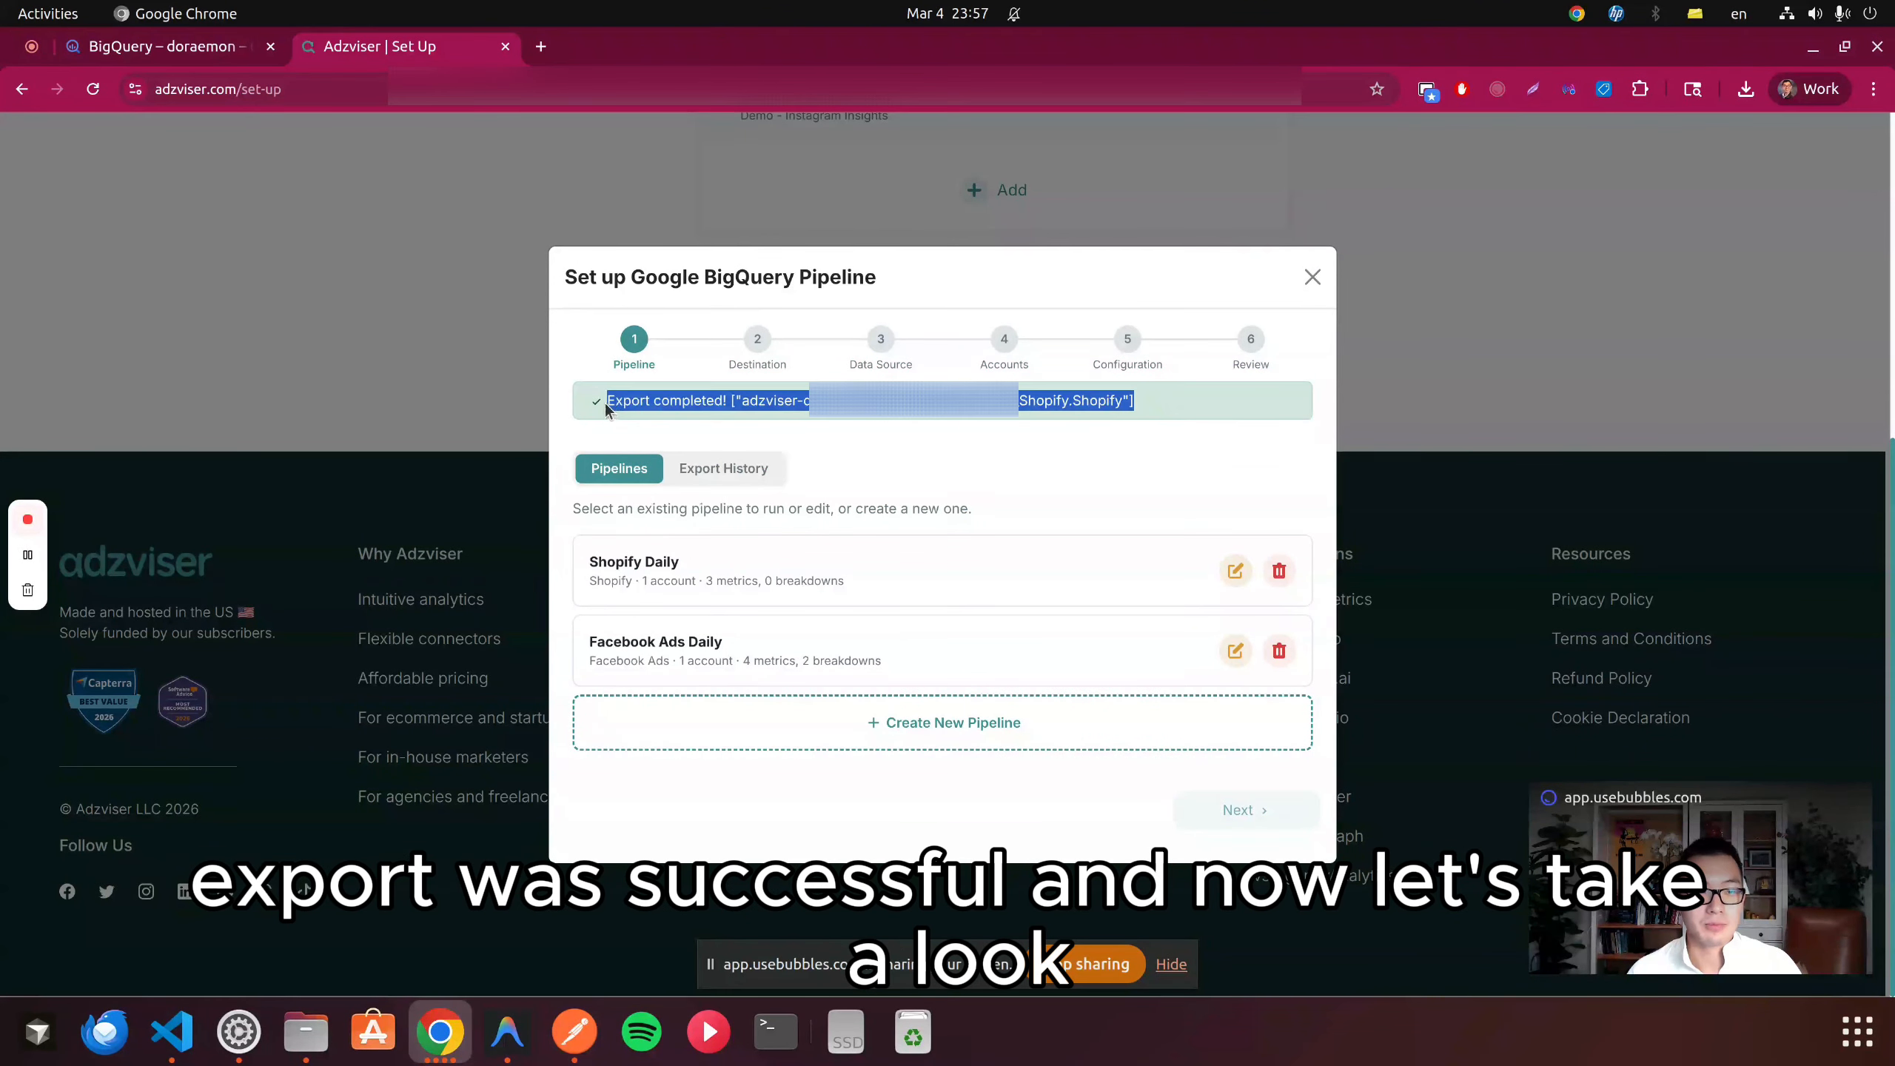
# - Switch to BigQuery, reload the resources, and preview the Shopify table in the newly created dataset
pyautogui.click(163, 50)
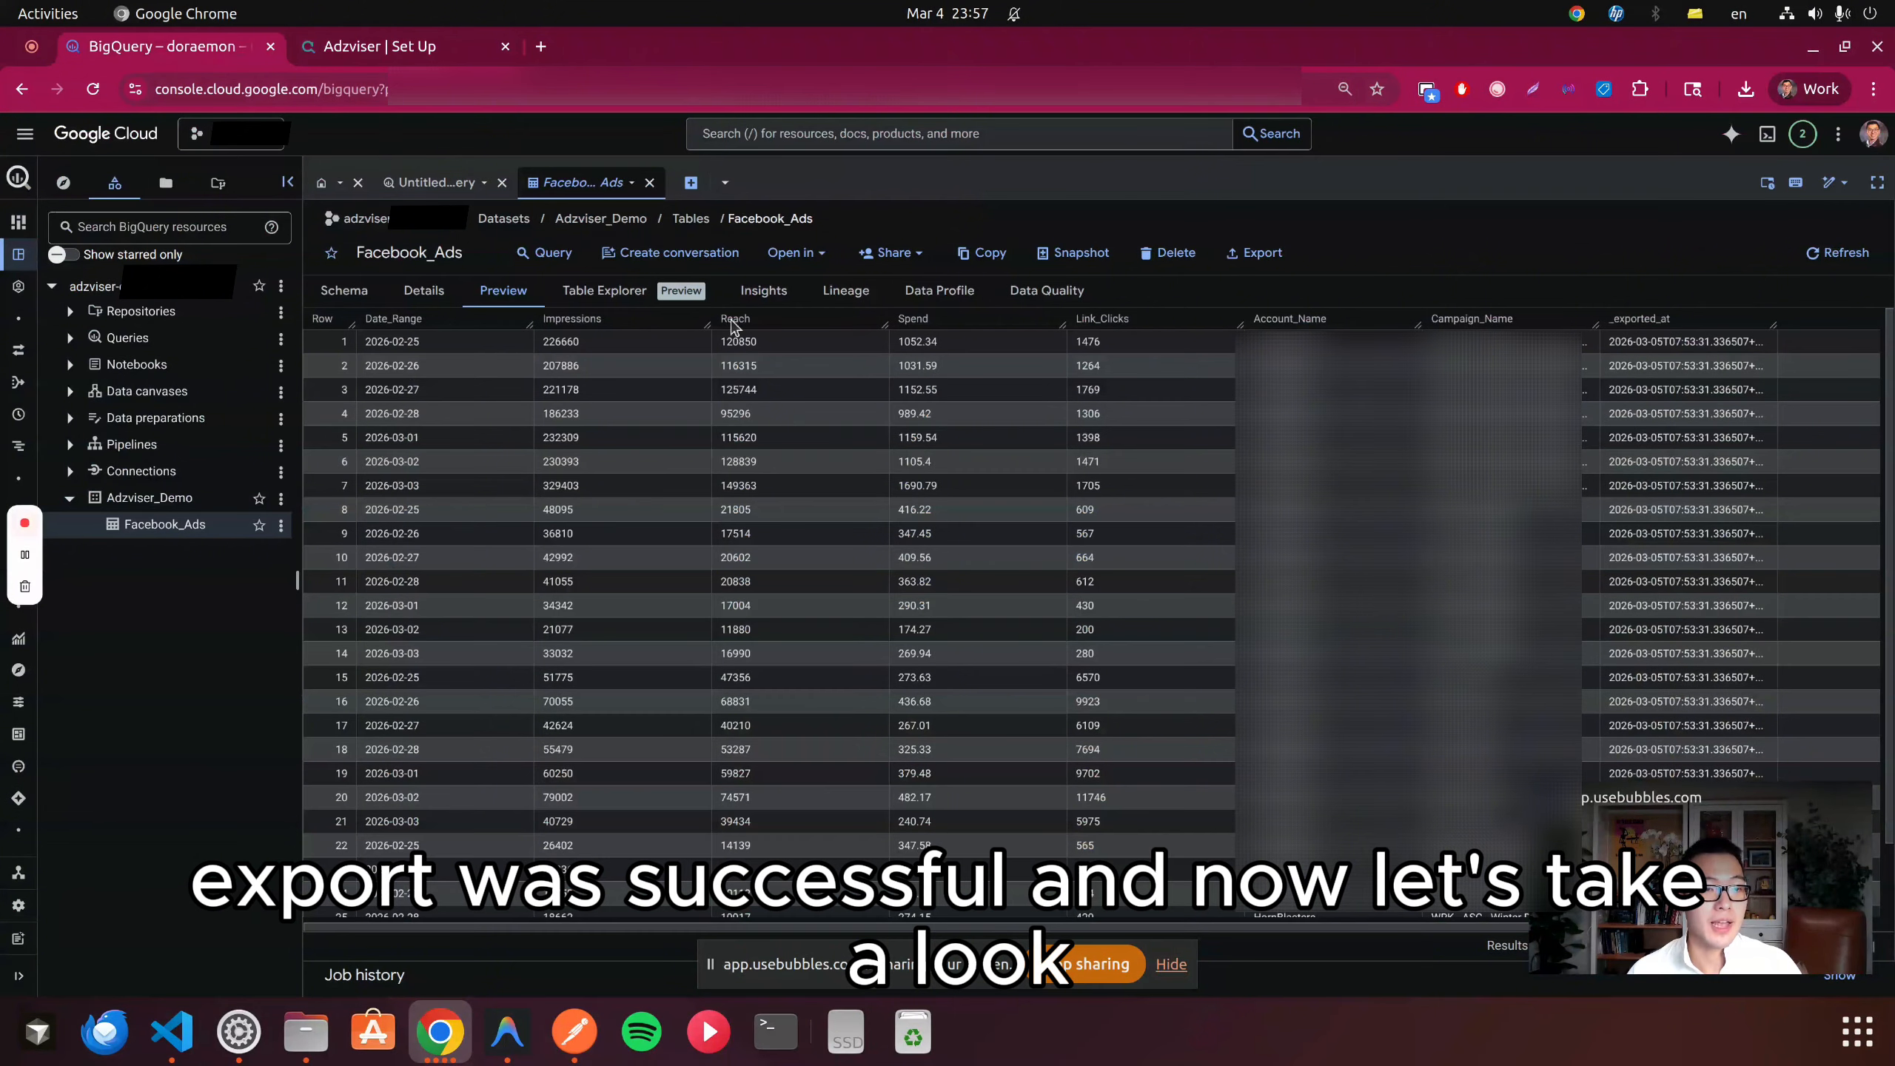
pyautogui.click(128, 498)
pyautogui.hotkey('ctrl', 'r')
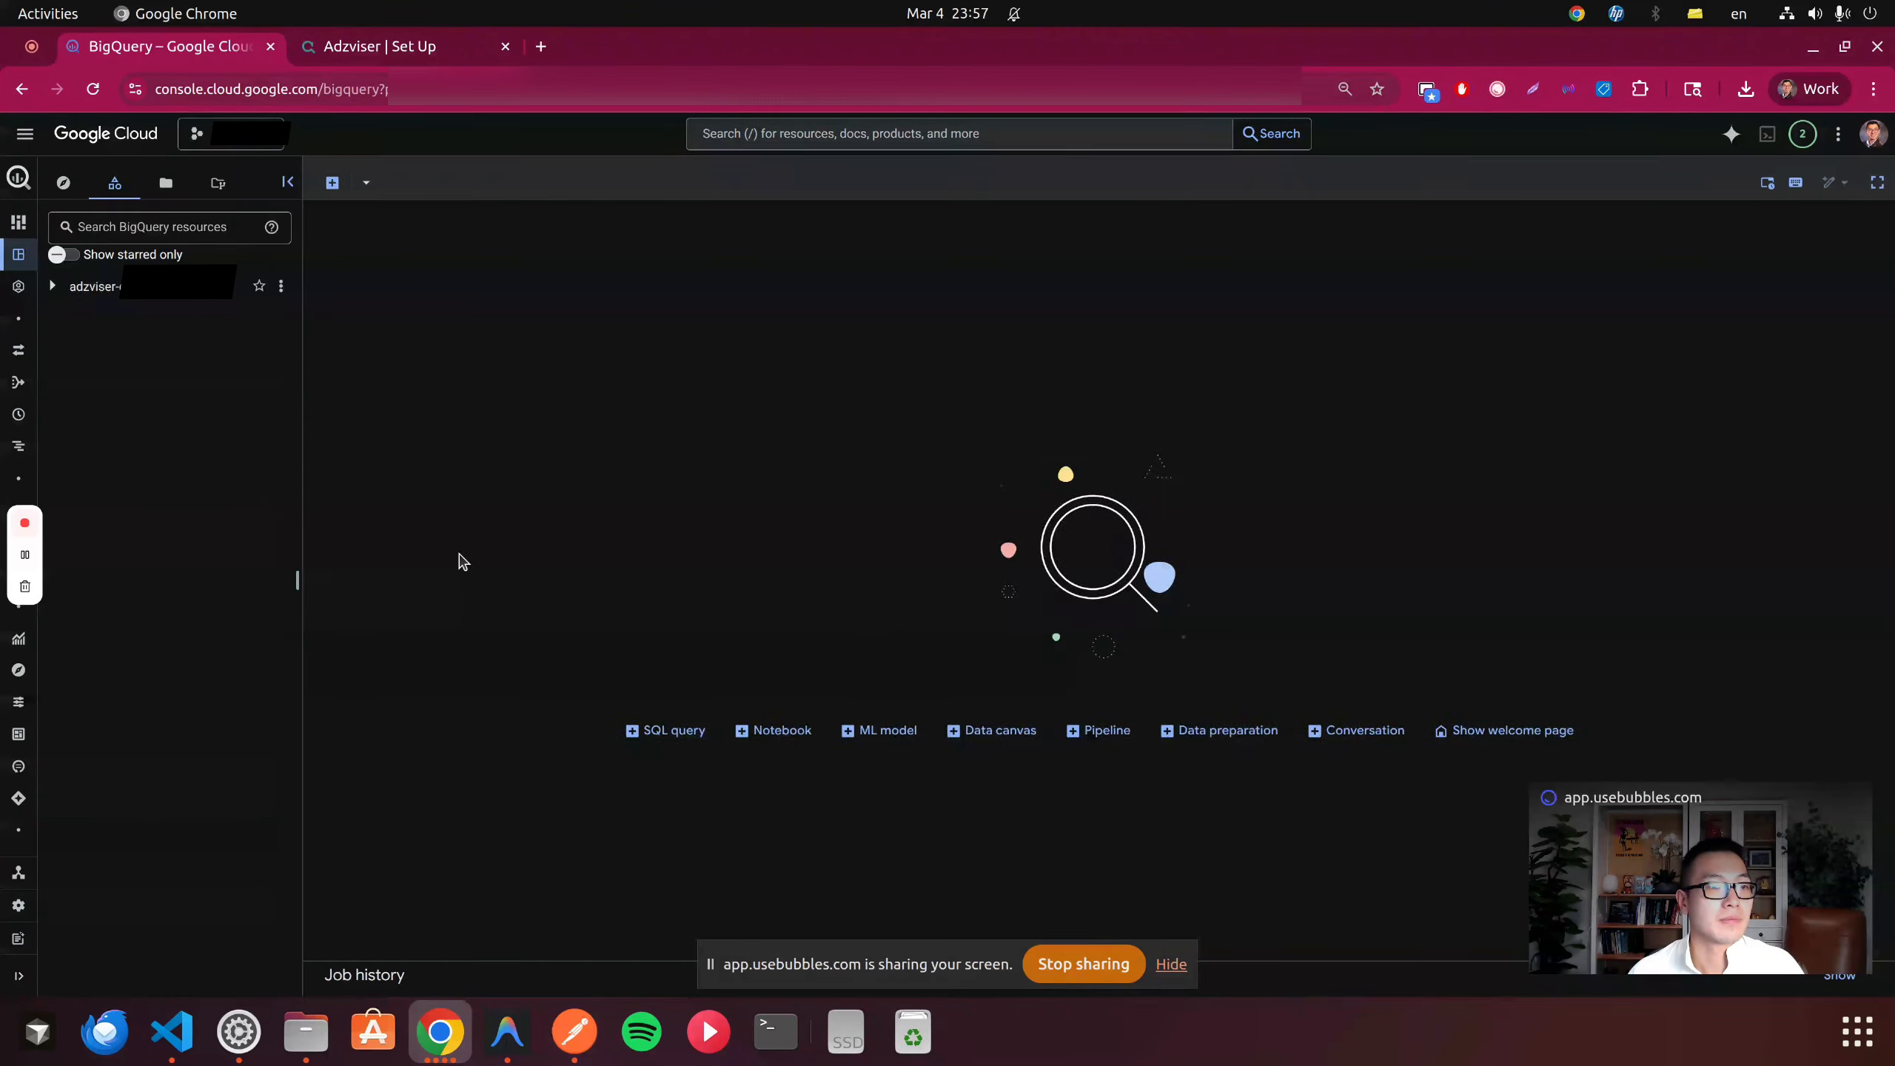
pyautogui.click(149, 524)
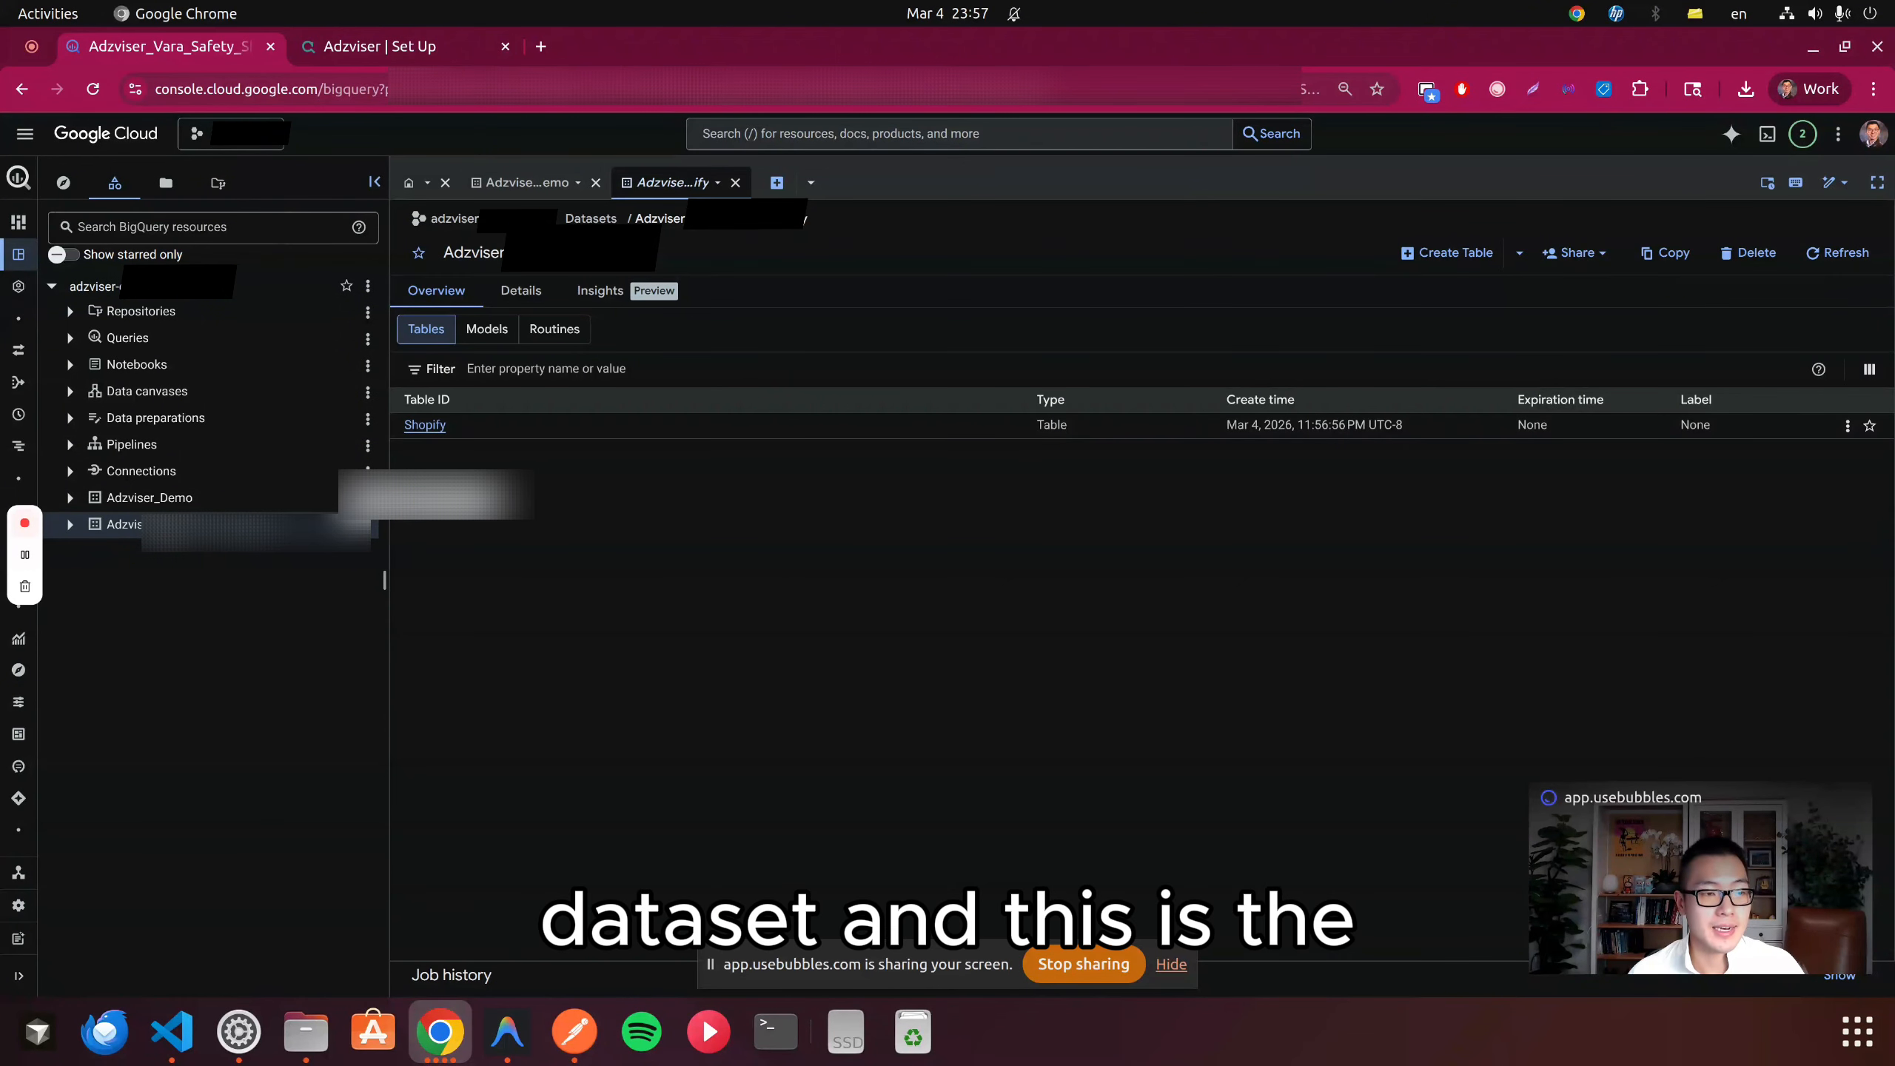
pyautogui.click(427, 426)
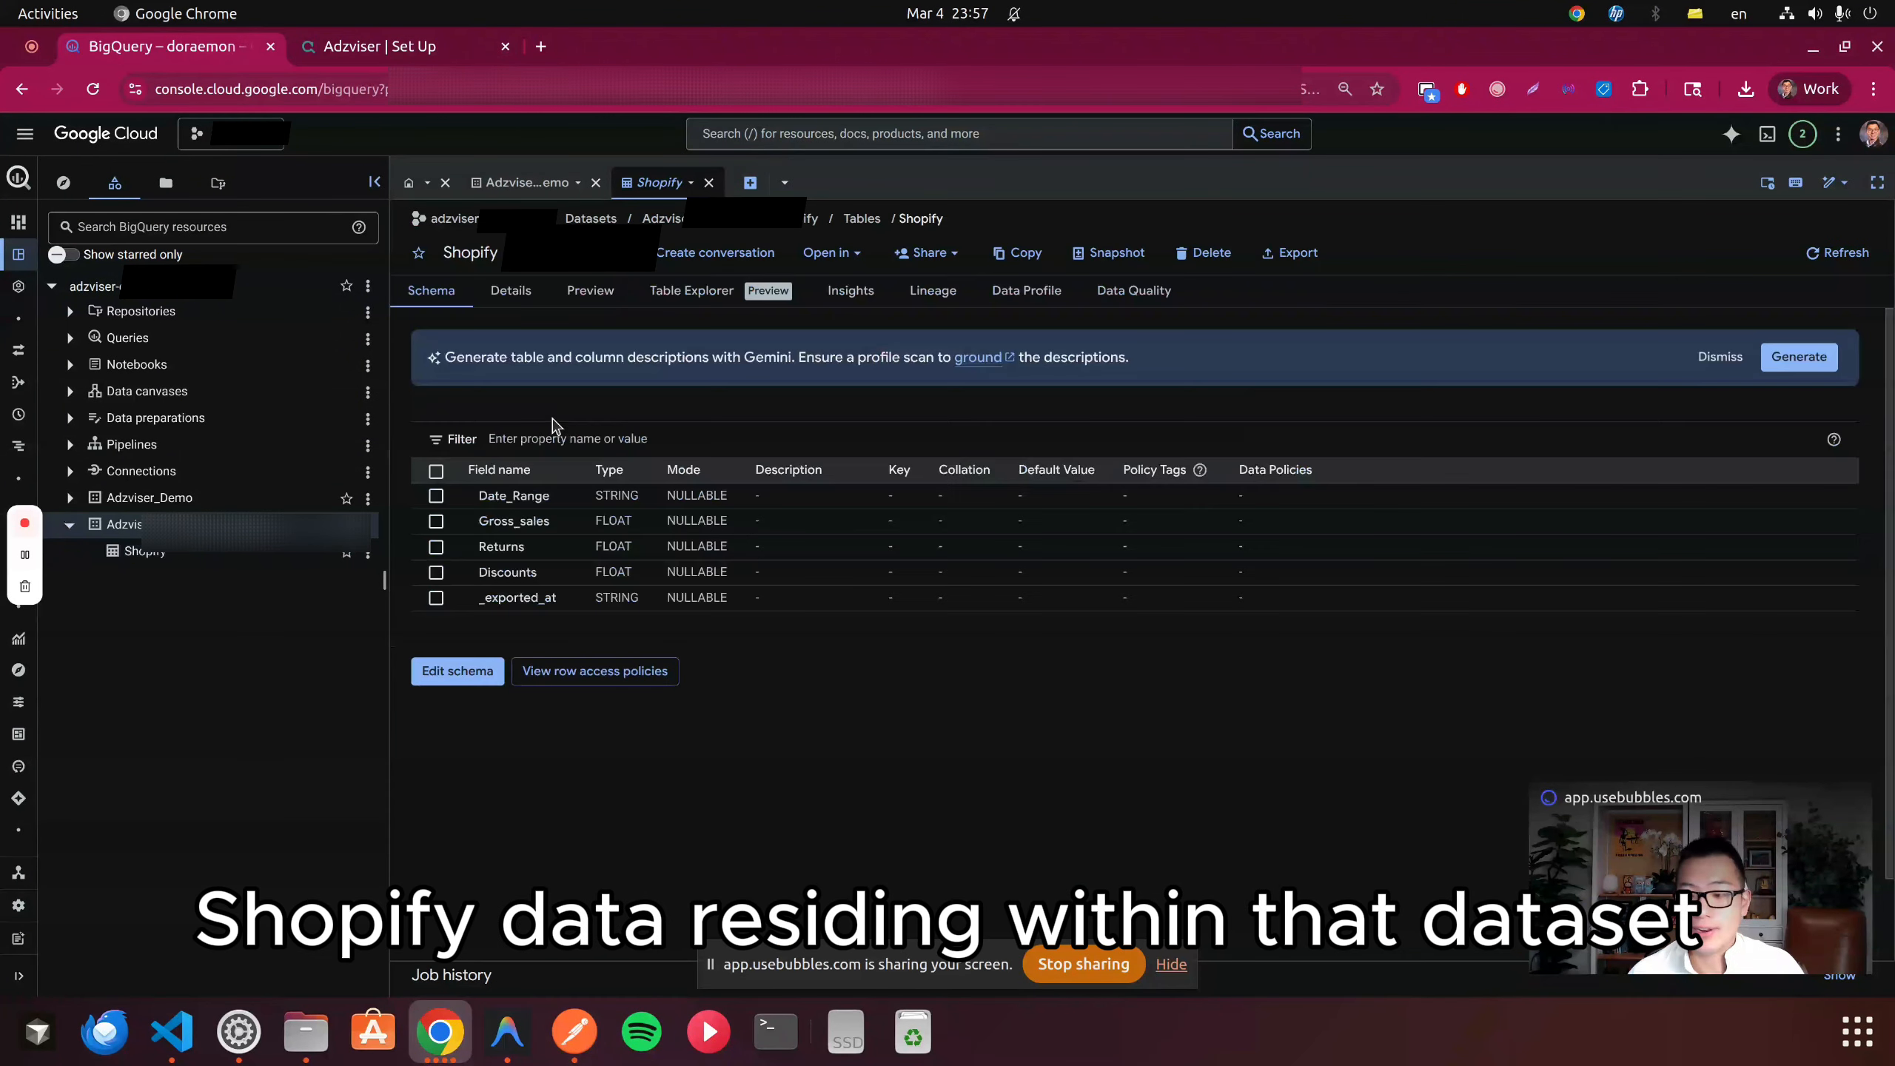
pyautogui.click(590, 290)
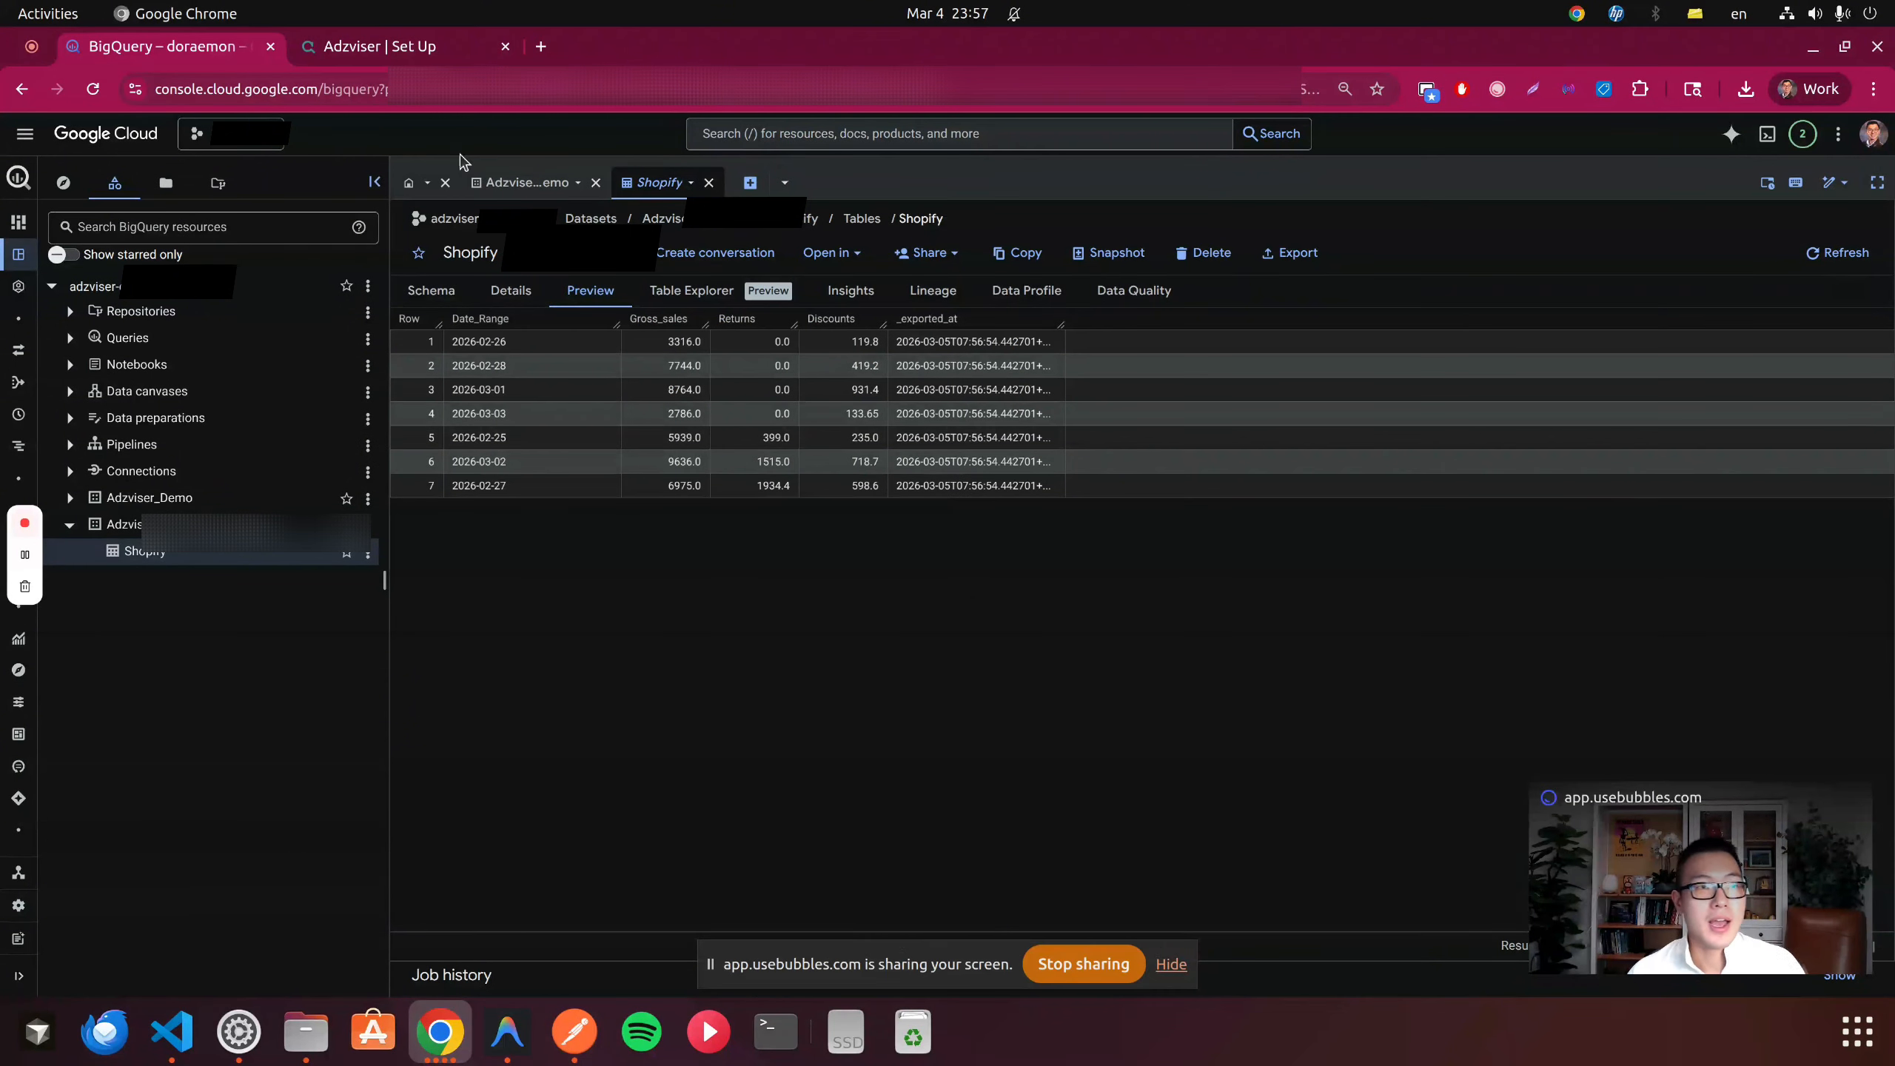
# - Return to Adzviser, open the Shopify Daily pipeline for editing and advance to its configuration
pyautogui.click(393, 49)
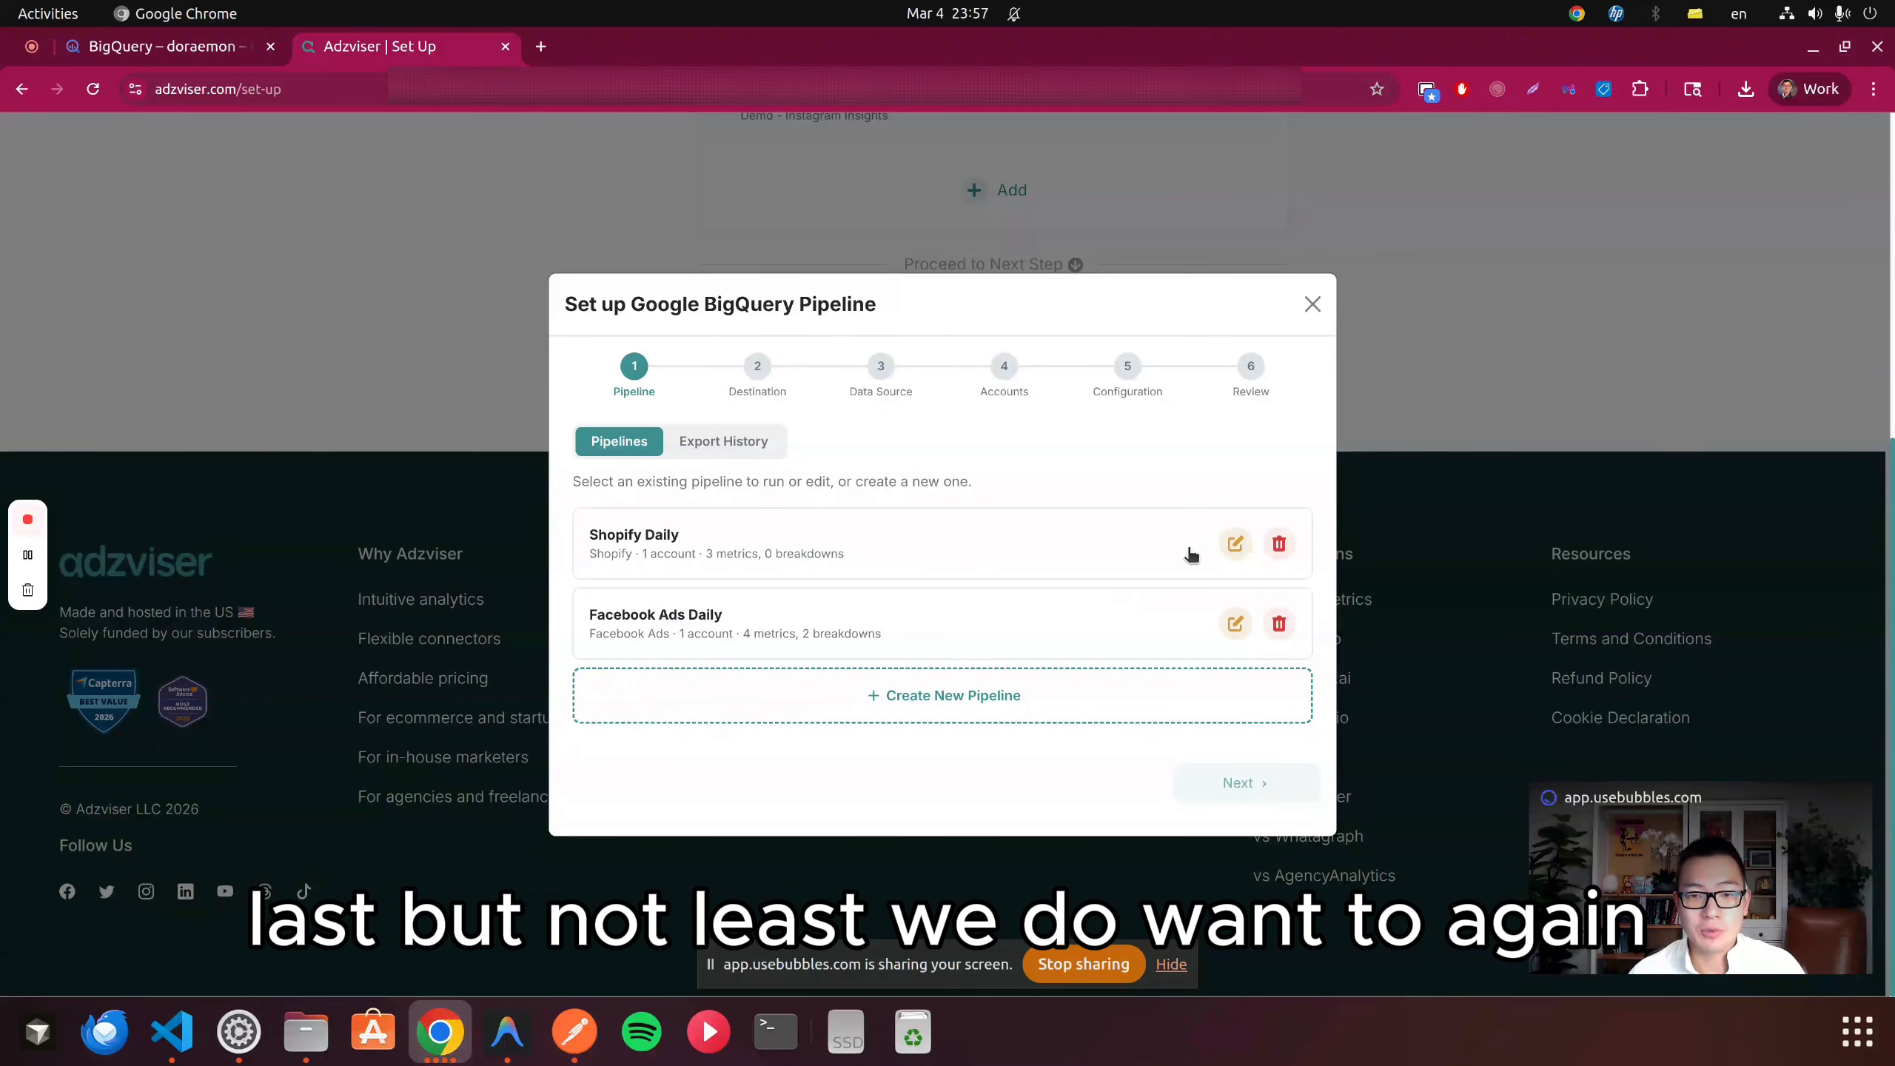
pyautogui.click(1235, 544)
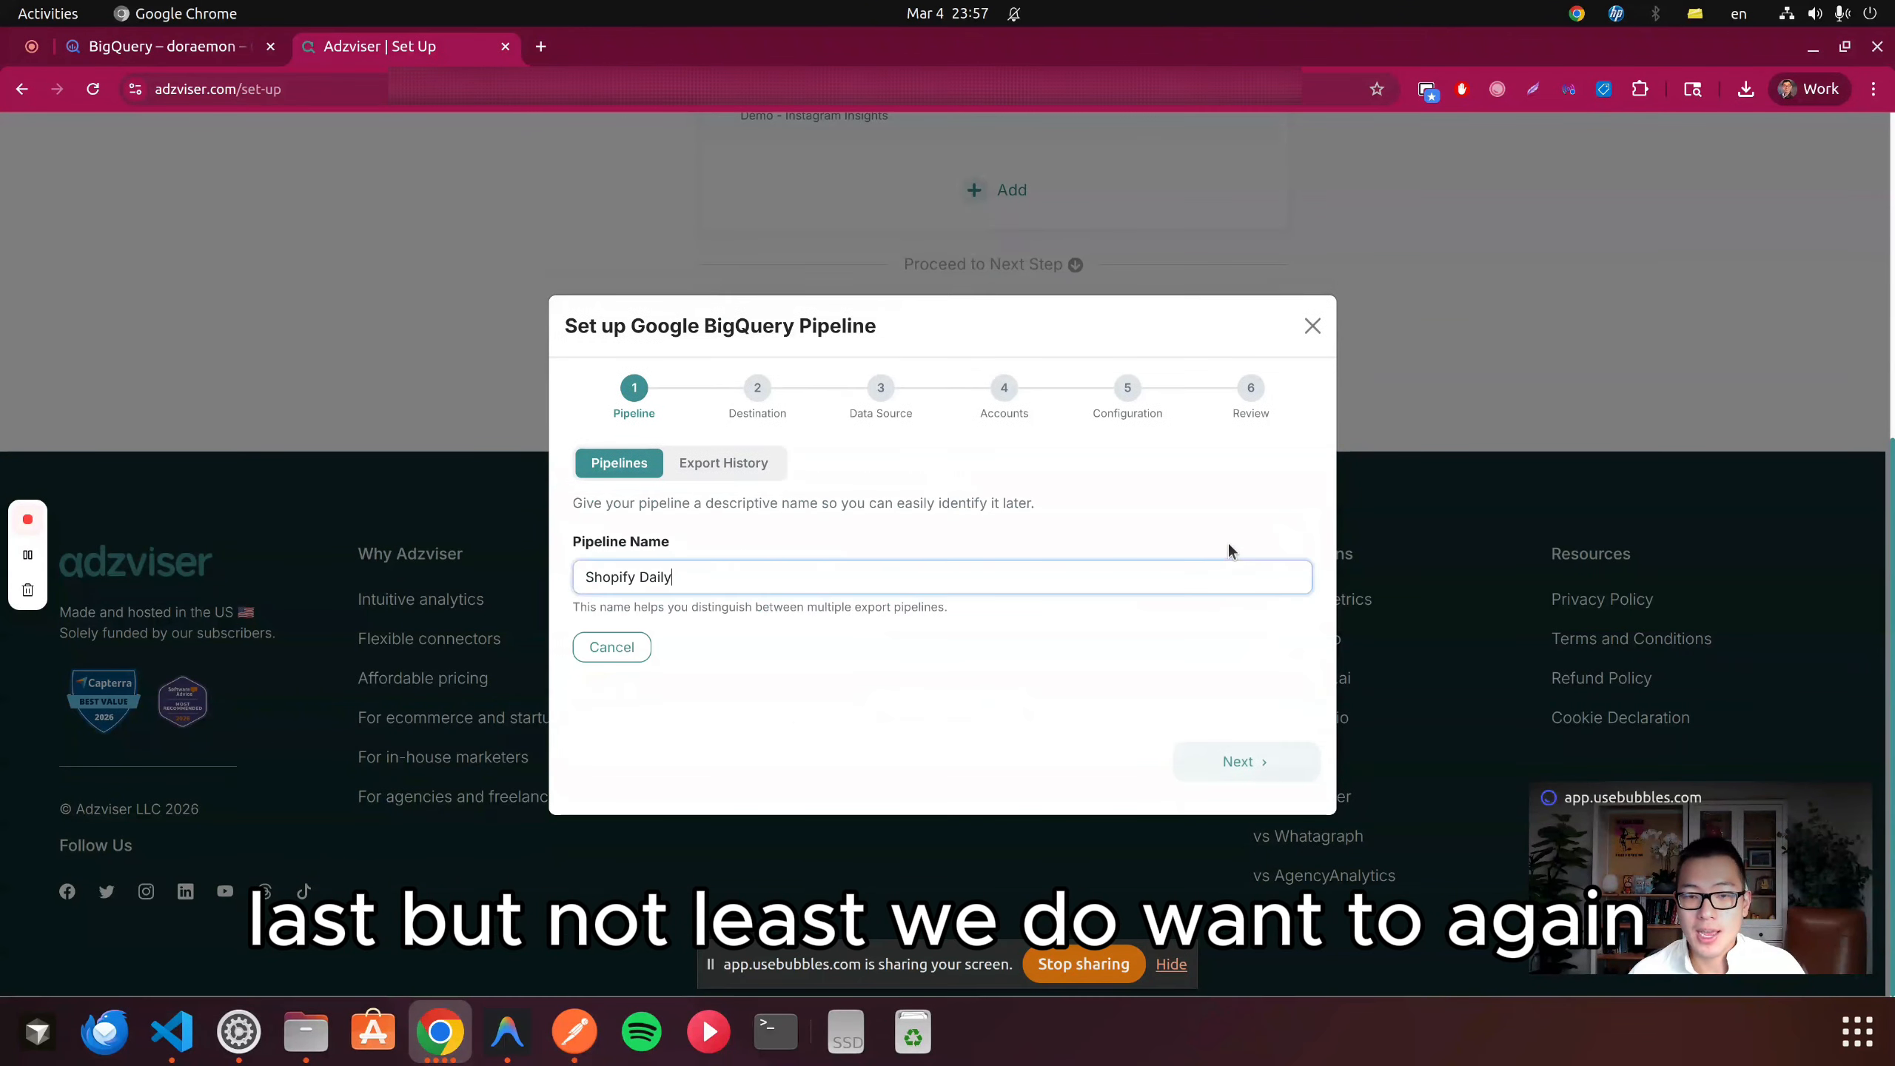
pyautogui.click(1277, 762)
pyautogui.click(1268, 763)
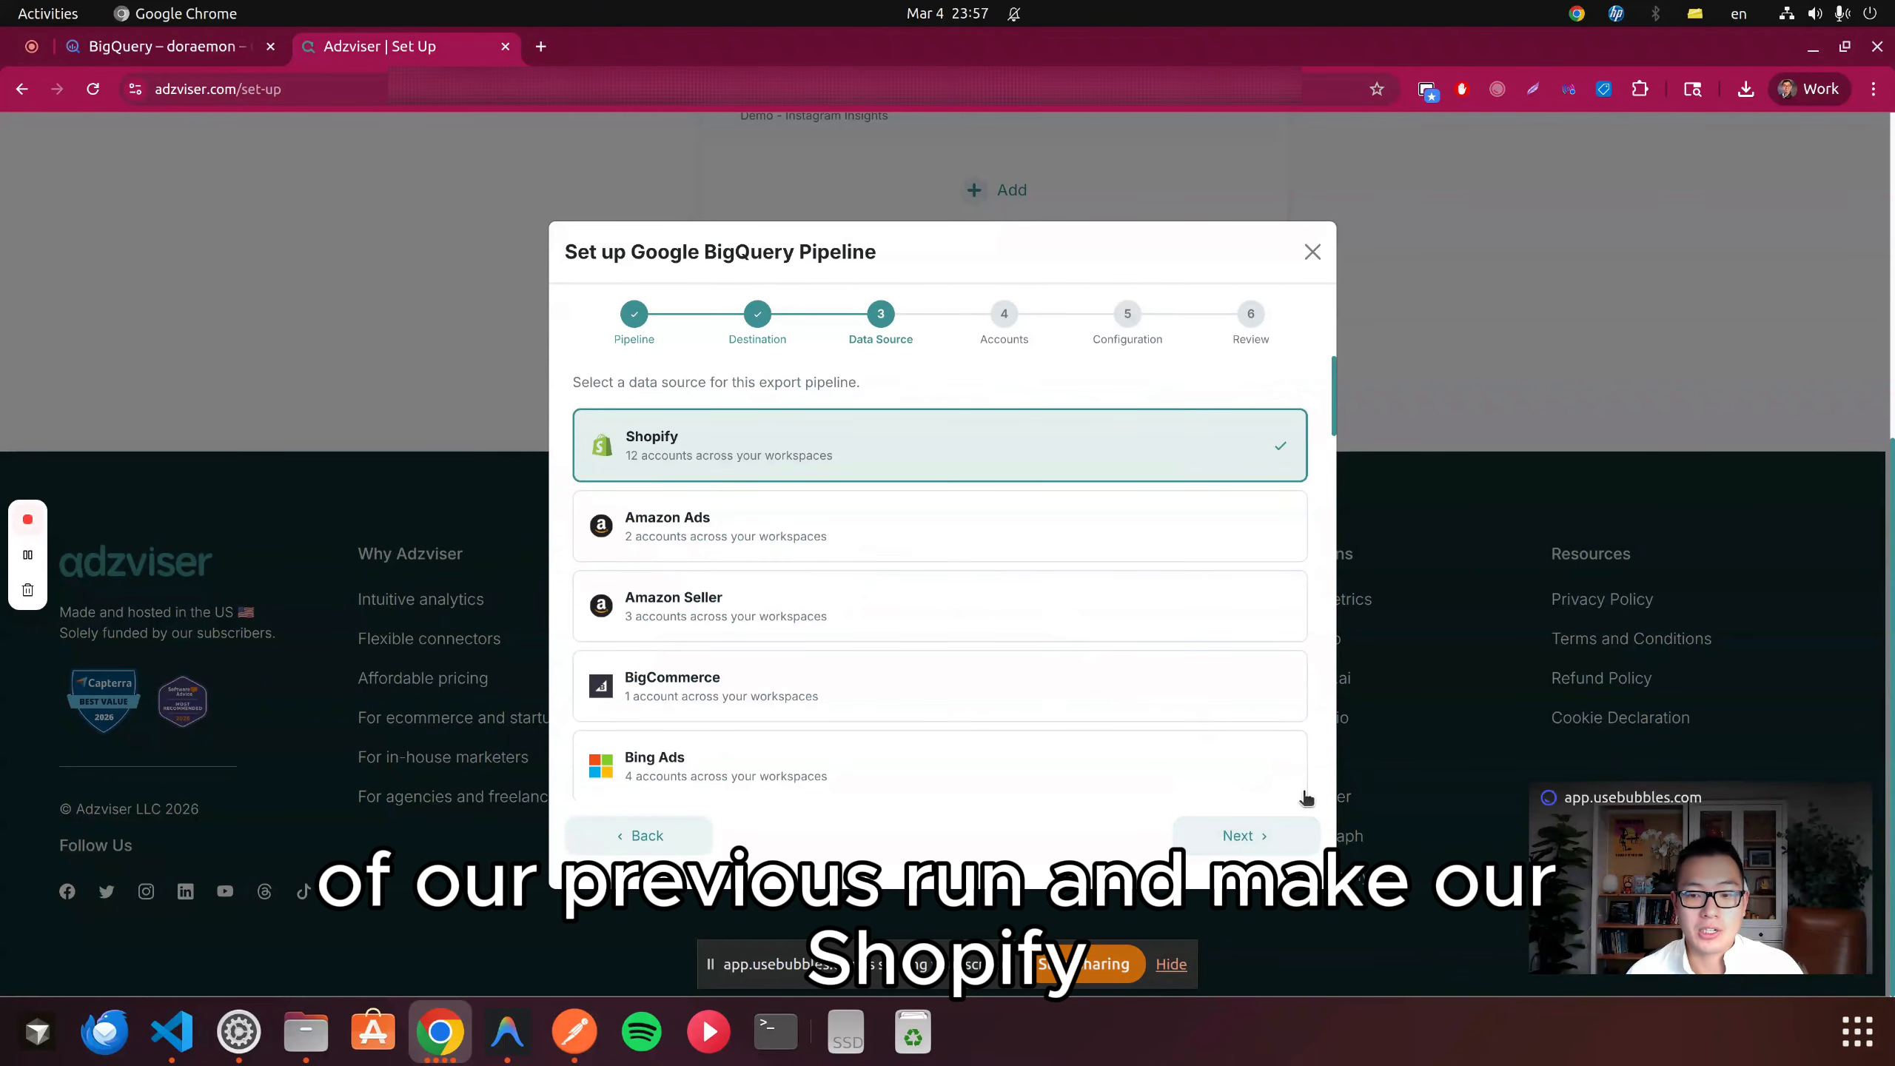
pyautogui.click(1271, 832)
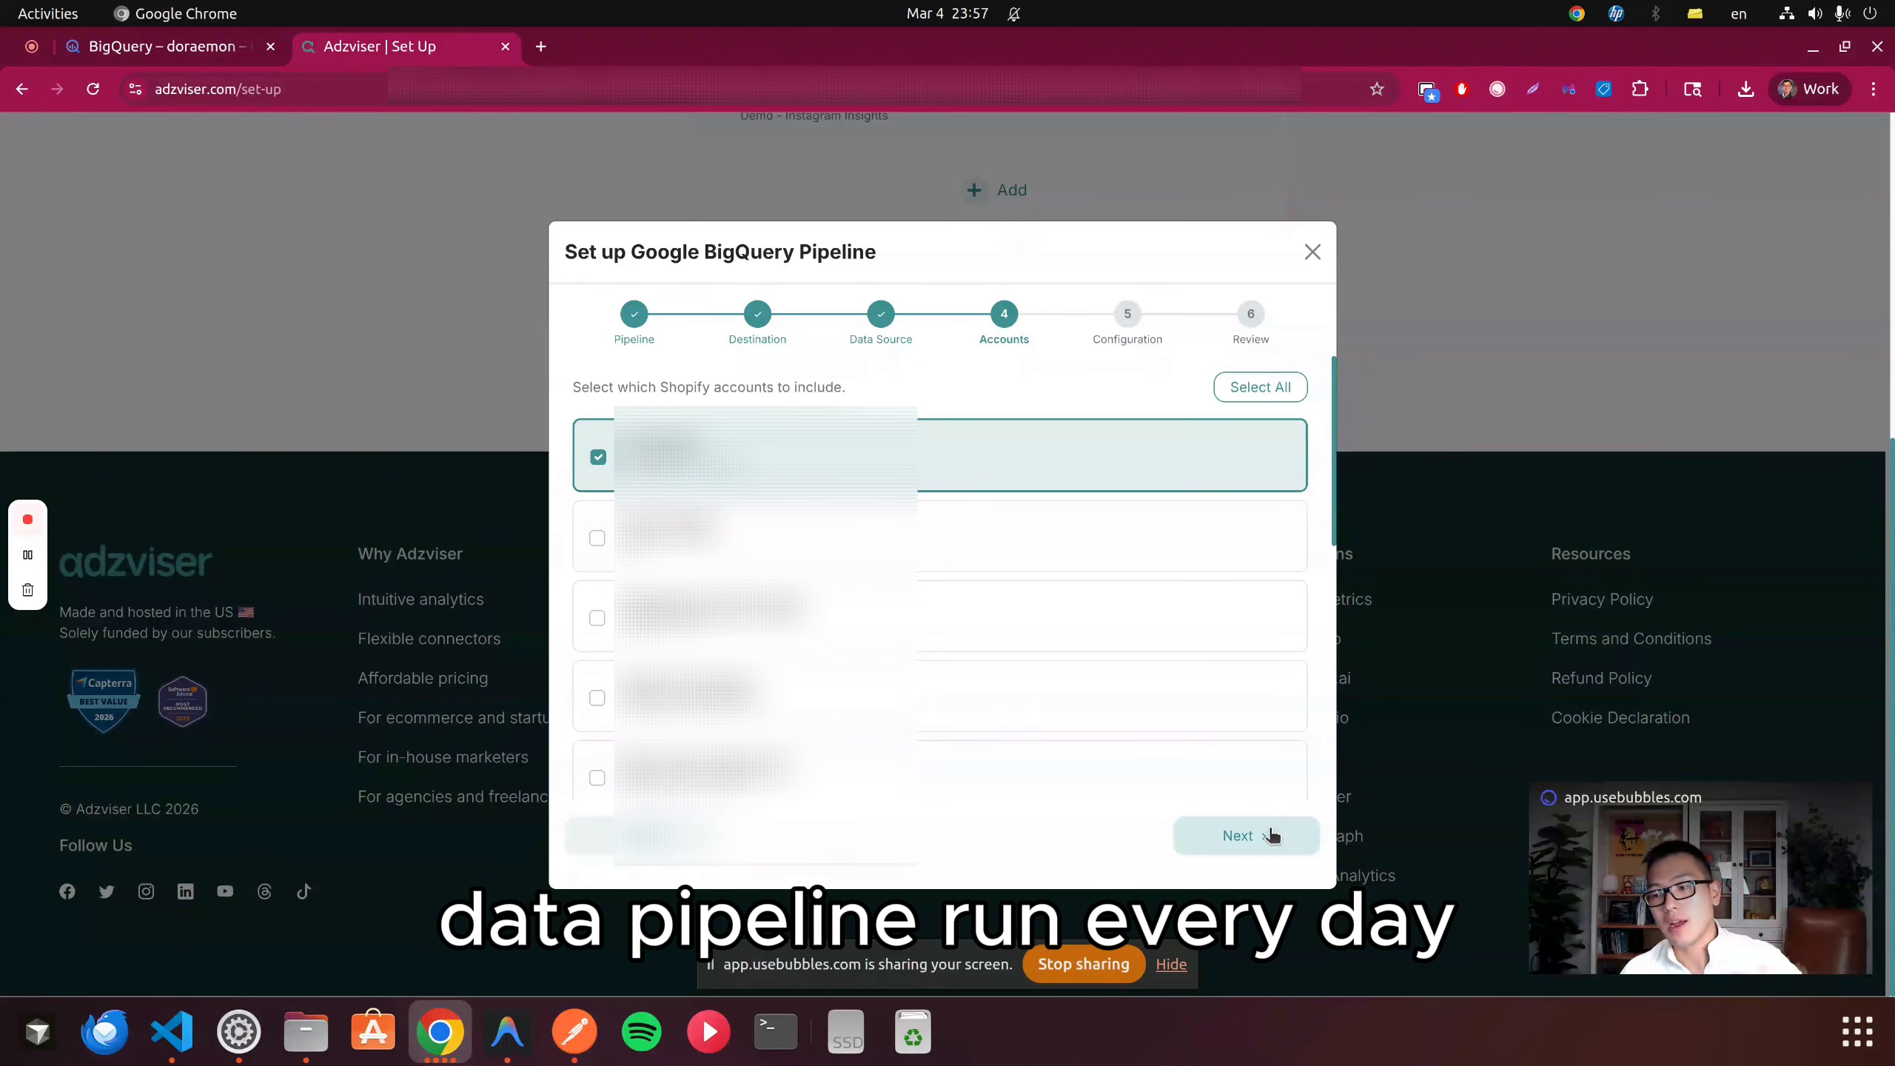
pyautogui.click(1271, 834)
# - Schedule the Shopify pipeline to run daily at 10 AM with Yesterday as the date range, and save the schedule
pyautogui.click(779, 646)
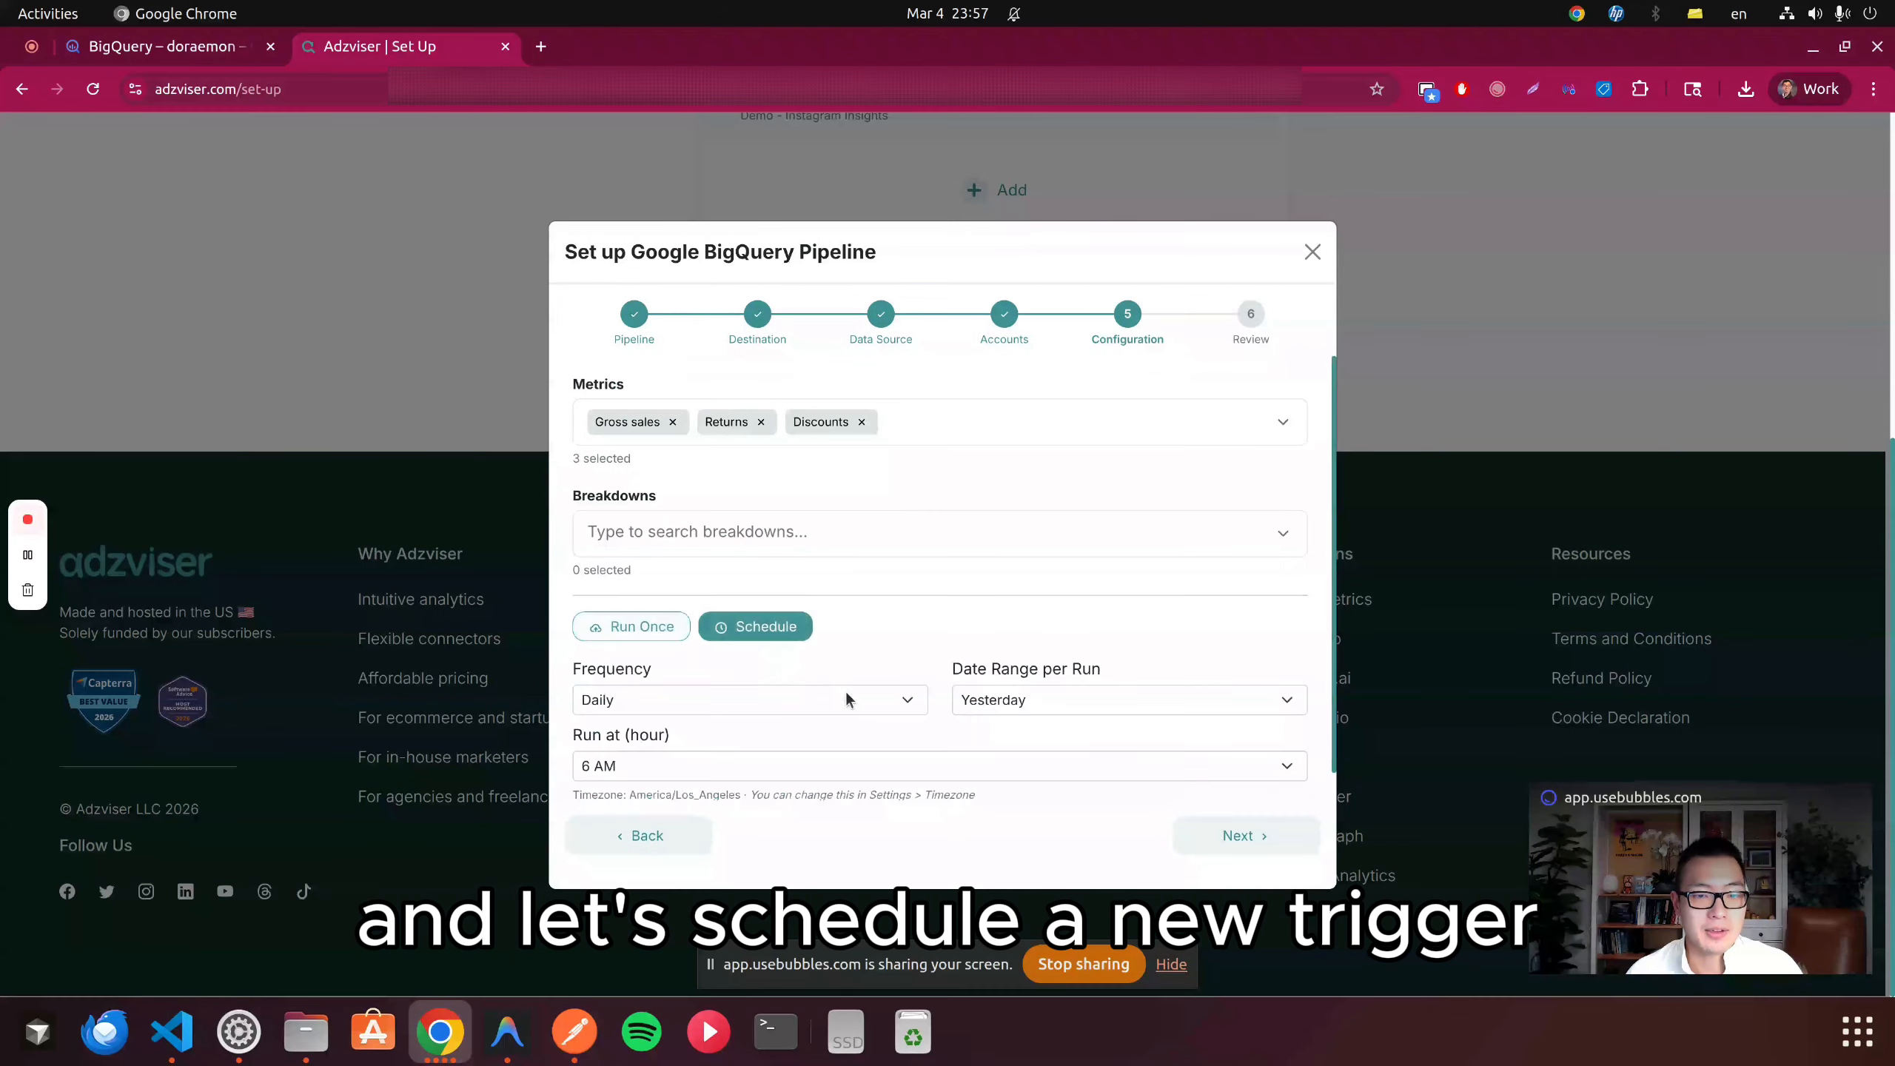
pyautogui.click(820, 674)
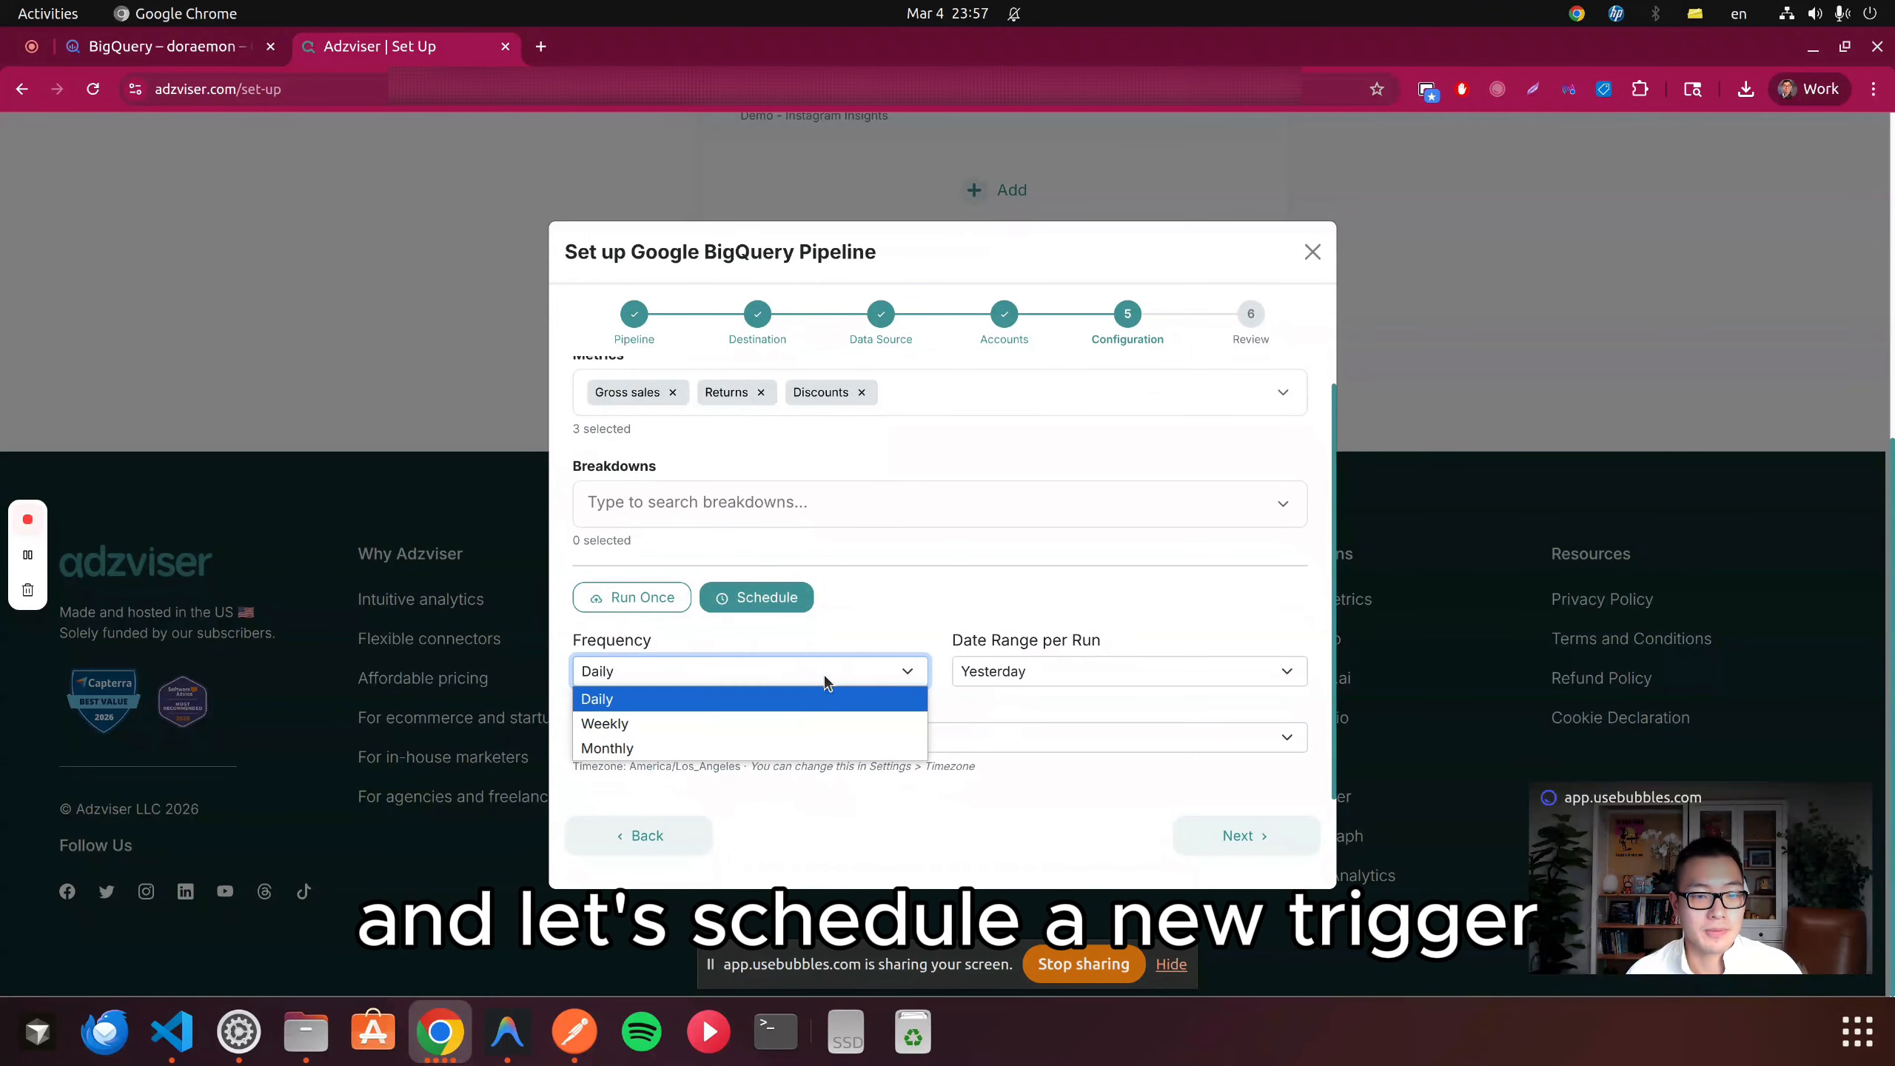
pyautogui.click(737, 697)
pyautogui.click(765, 737)
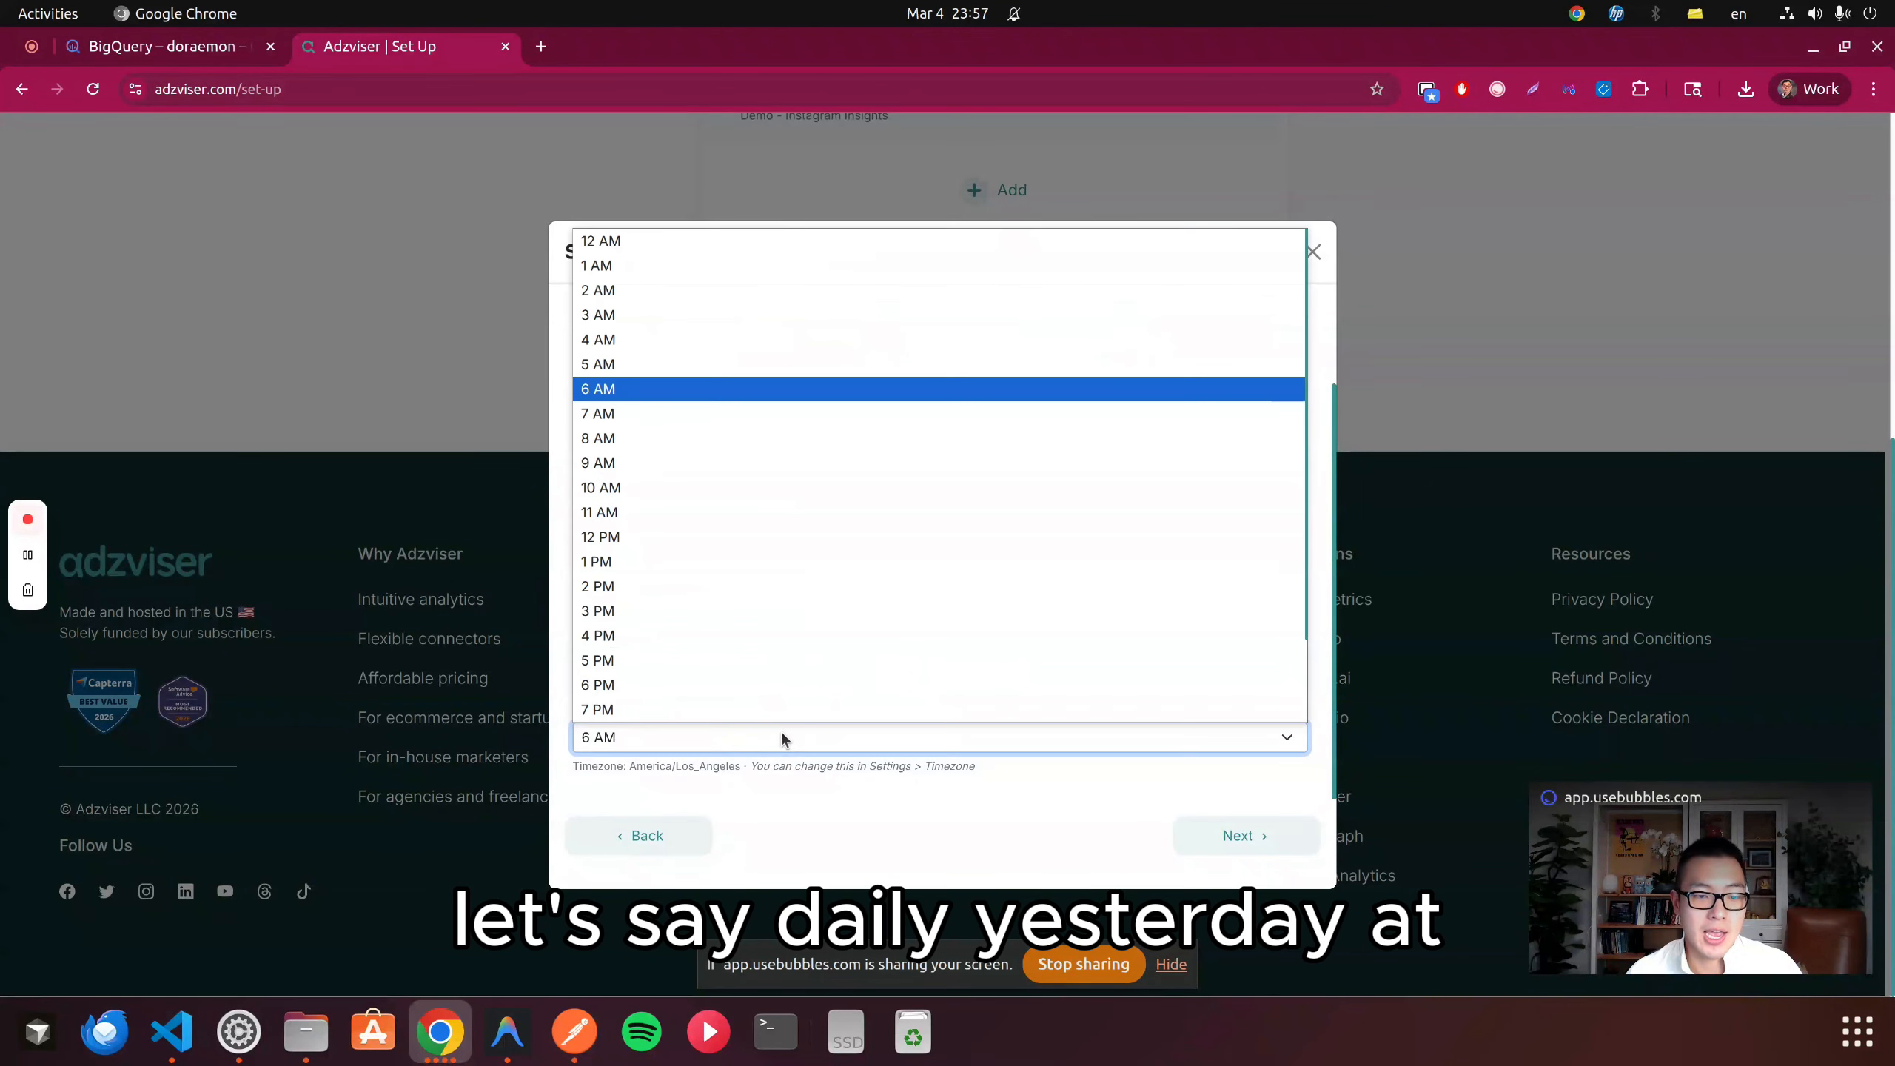
pyautogui.click(692, 494)
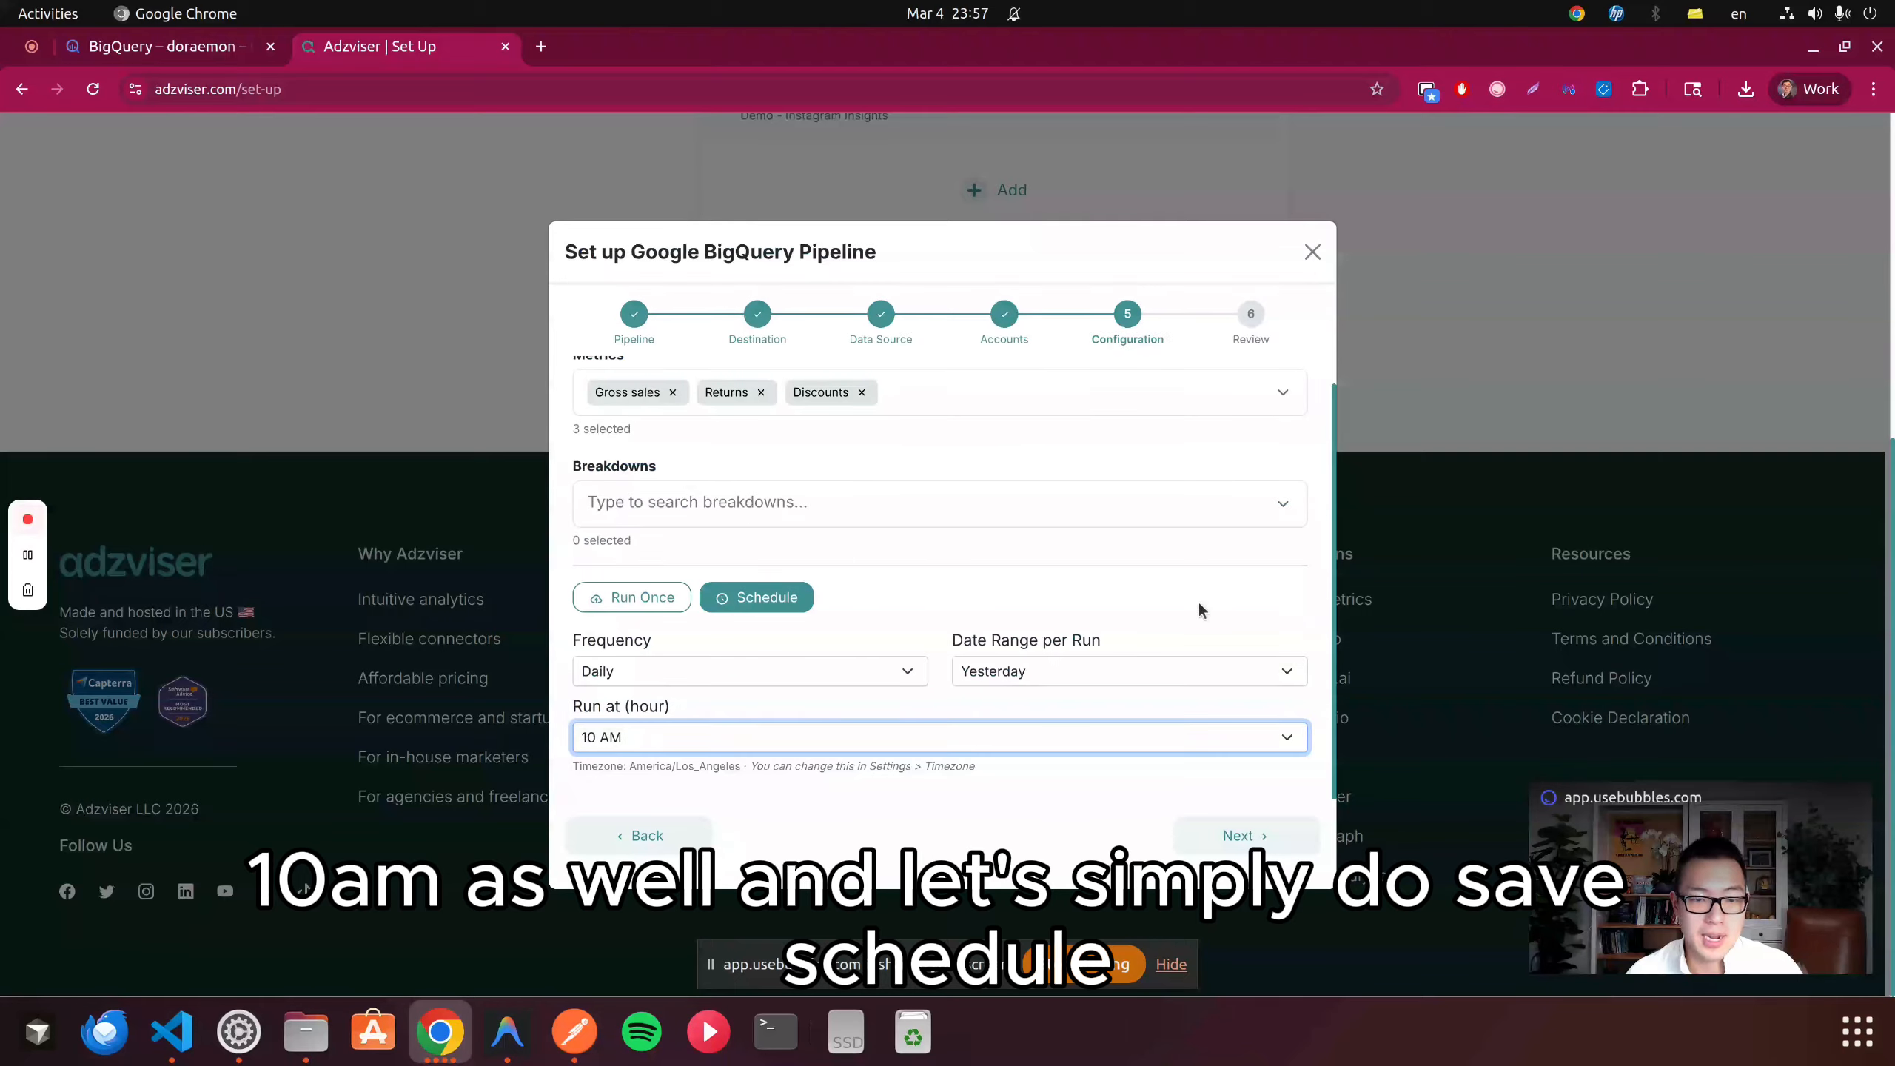
pyautogui.click(1244, 832)
pyautogui.click(1228, 813)
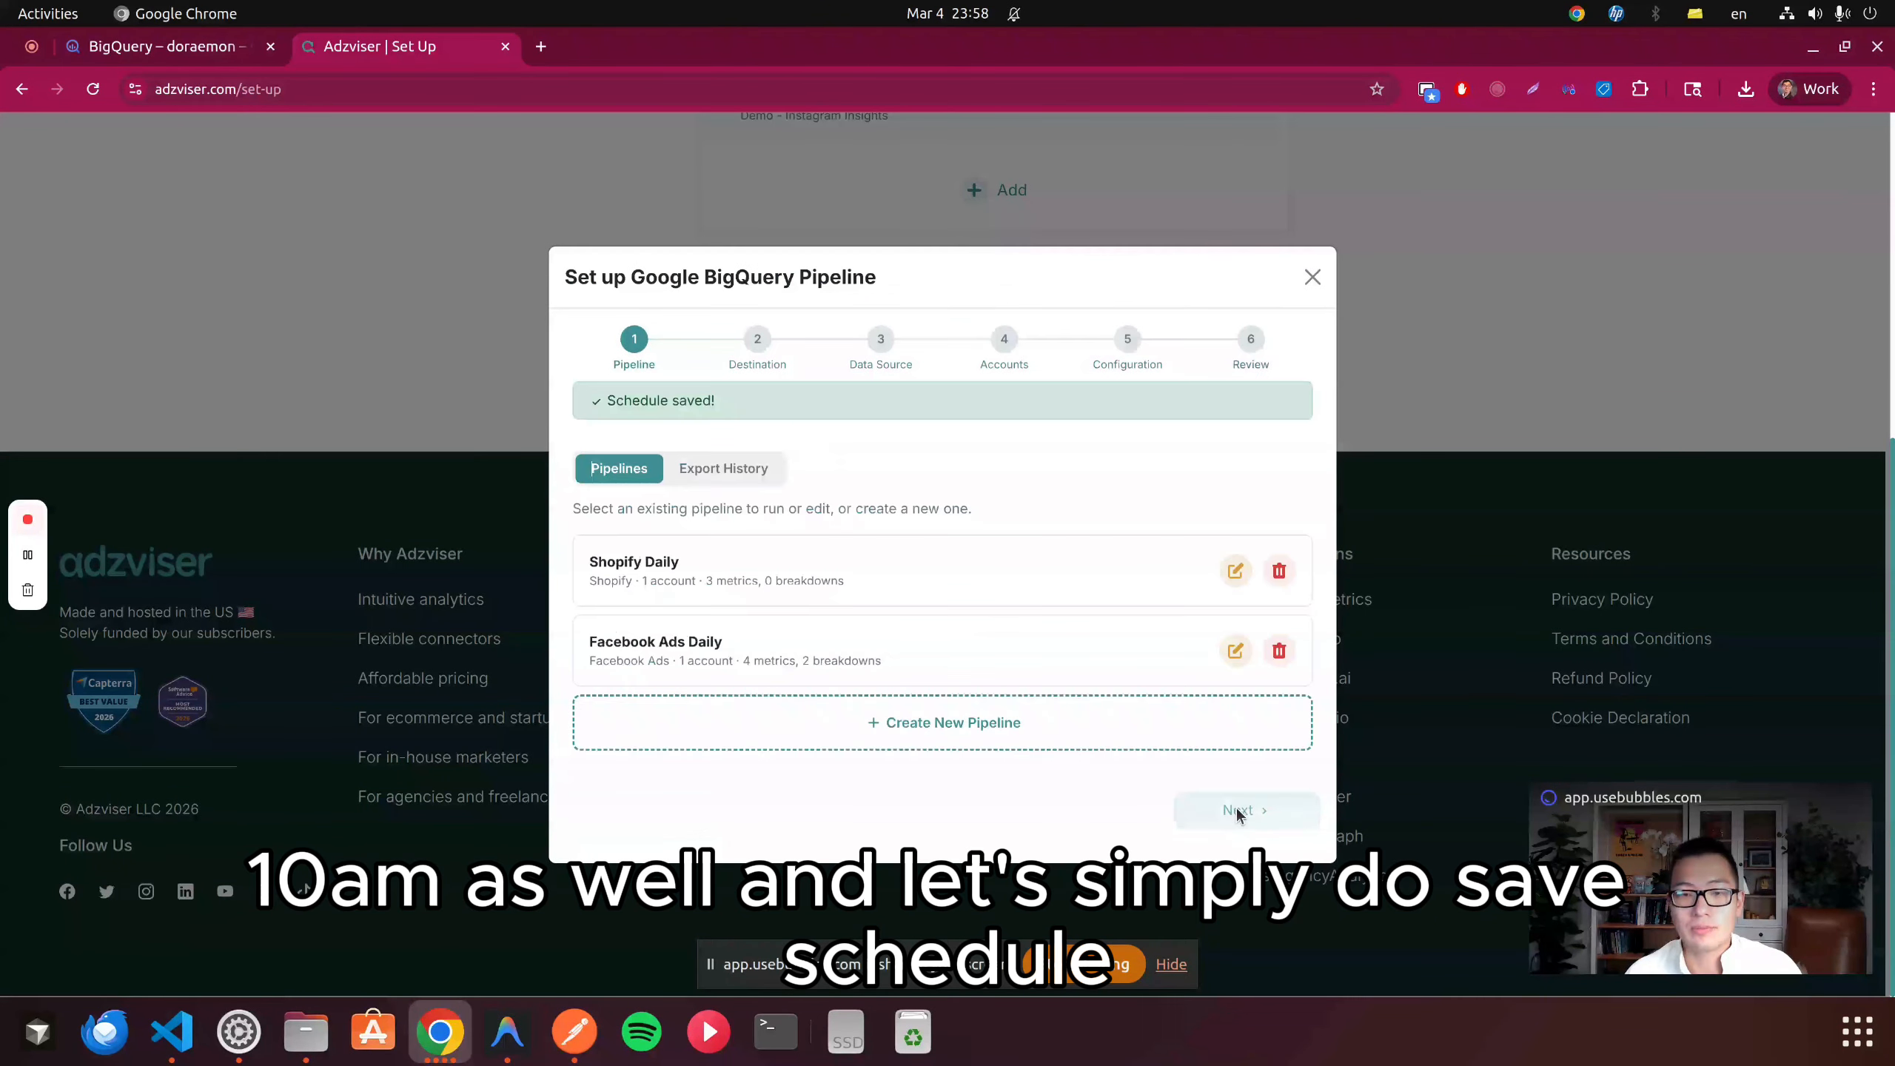